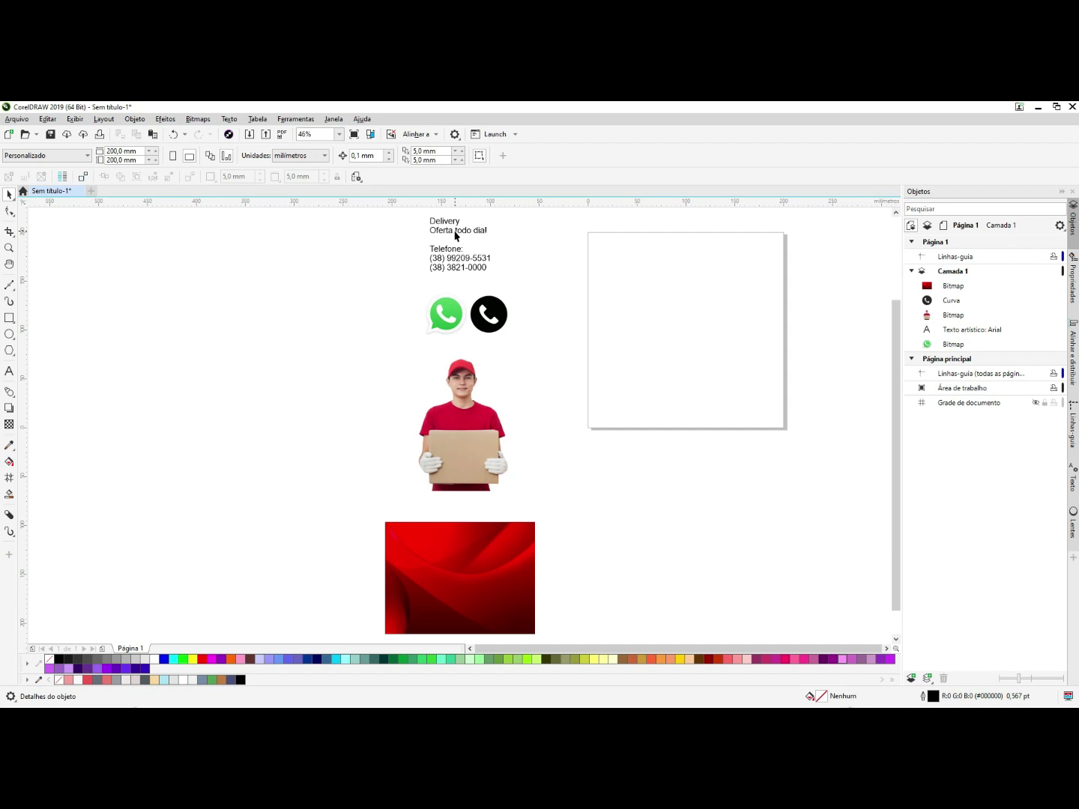
- Examine the supplied flyer materials beside the blank page: text block, phone and WhatsApp icons, delivery man photo and red background image
{"action": "left_click_drag", "start_coordinate": [413, 213], "coordinate": [534, 289]}
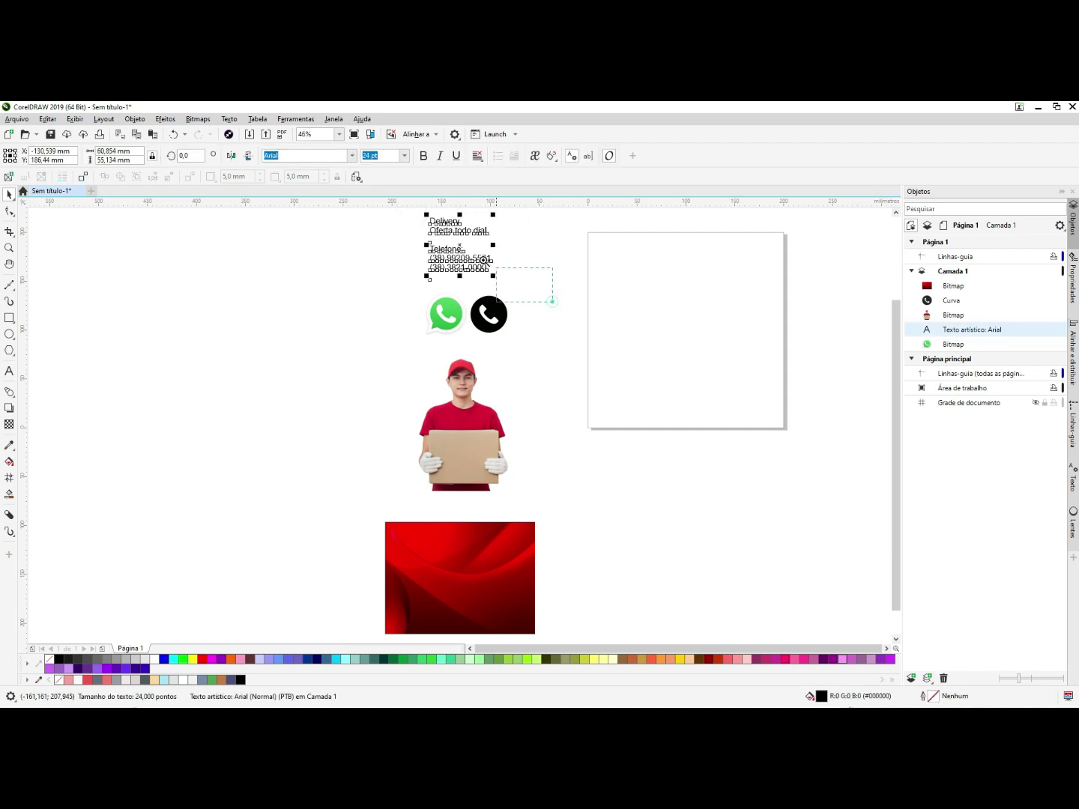
{"action": "scroll", "coordinate": [534, 289], "scroll_direction": "up", "scroll_amount": 4}
{"action": "left_click", "coordinate": [208, 397]}
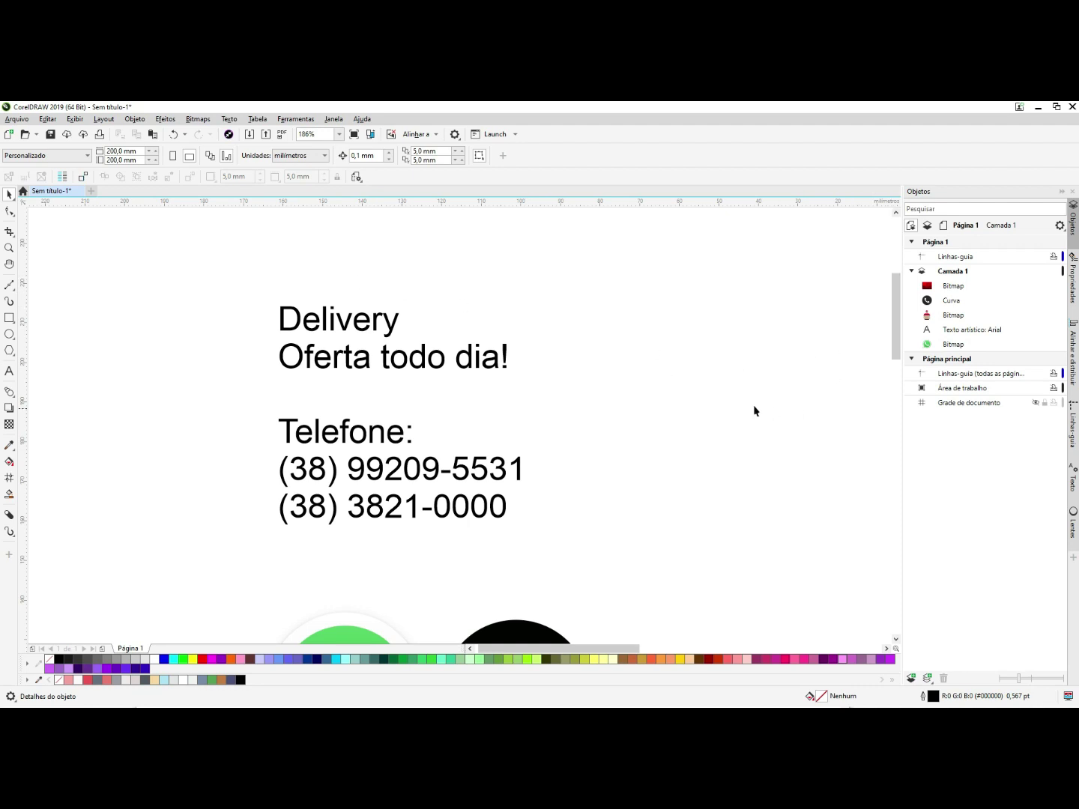
{"action": "scroll", "coordinate": [607, 373], "scroll_direction": "down", "scroll_amount": 5}
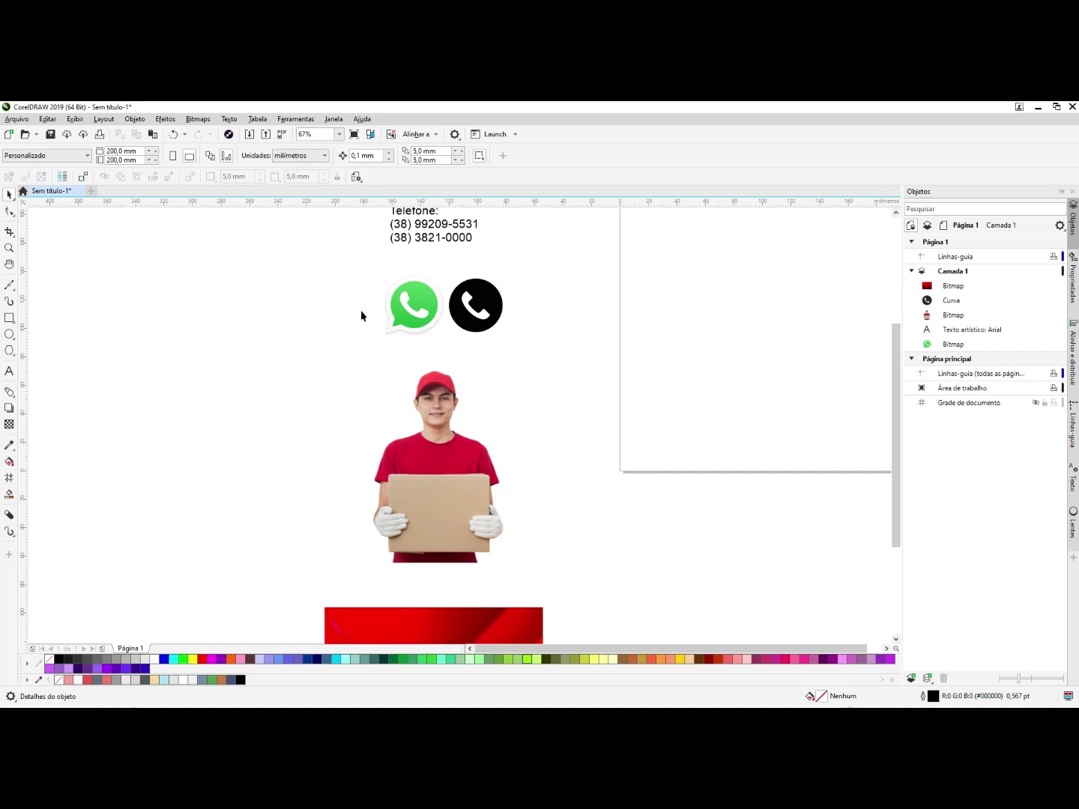
{"action": "left_click_drag", "start_coordinate": [247, 263], "coordinate": [573, 343]}
{"action": "scroll", "coordinate": [449, 322], "scroll_direction": "down", "scroll_amount": 3}
{"action": "left_click_drag", "start_coordinate": [665, 248], "coordinate": [351, 526]}
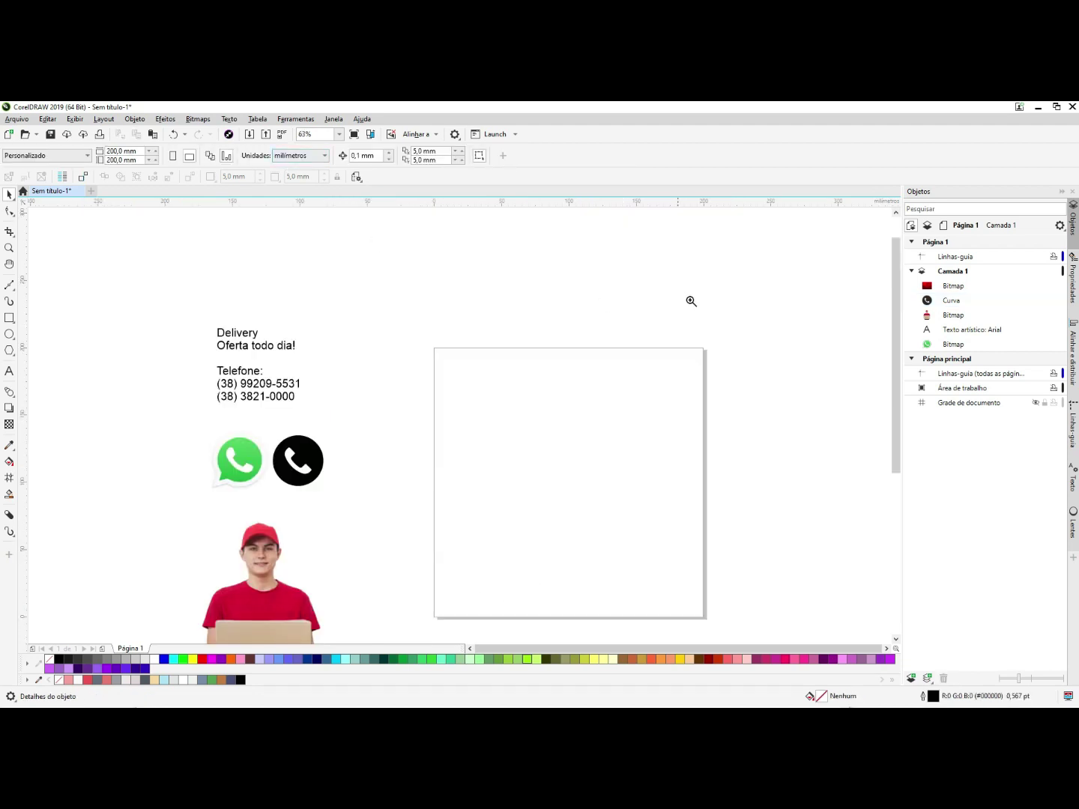
{"action": "left_click_drag", "start_coordinate": [721, 294], "coordinate": [172, 599]}
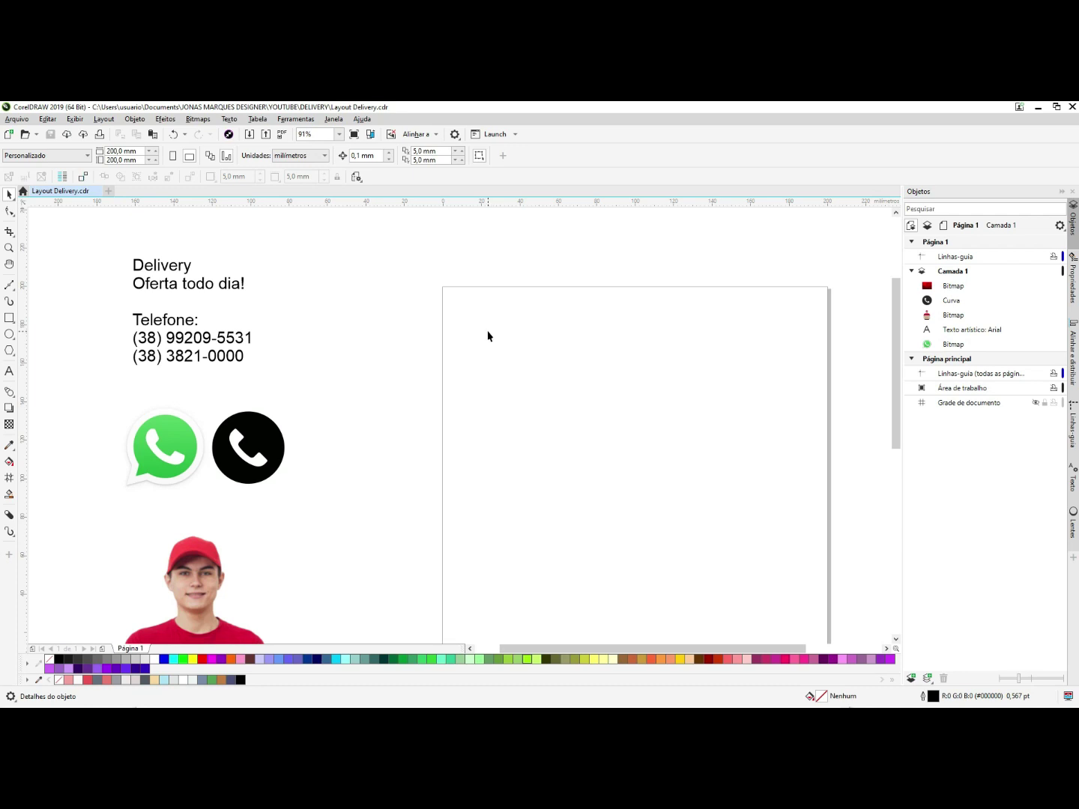
- Create a 200 × 200 mm rectangle that exactly covers the page
{"action": "double_click", "coordinate": [9, 319]}
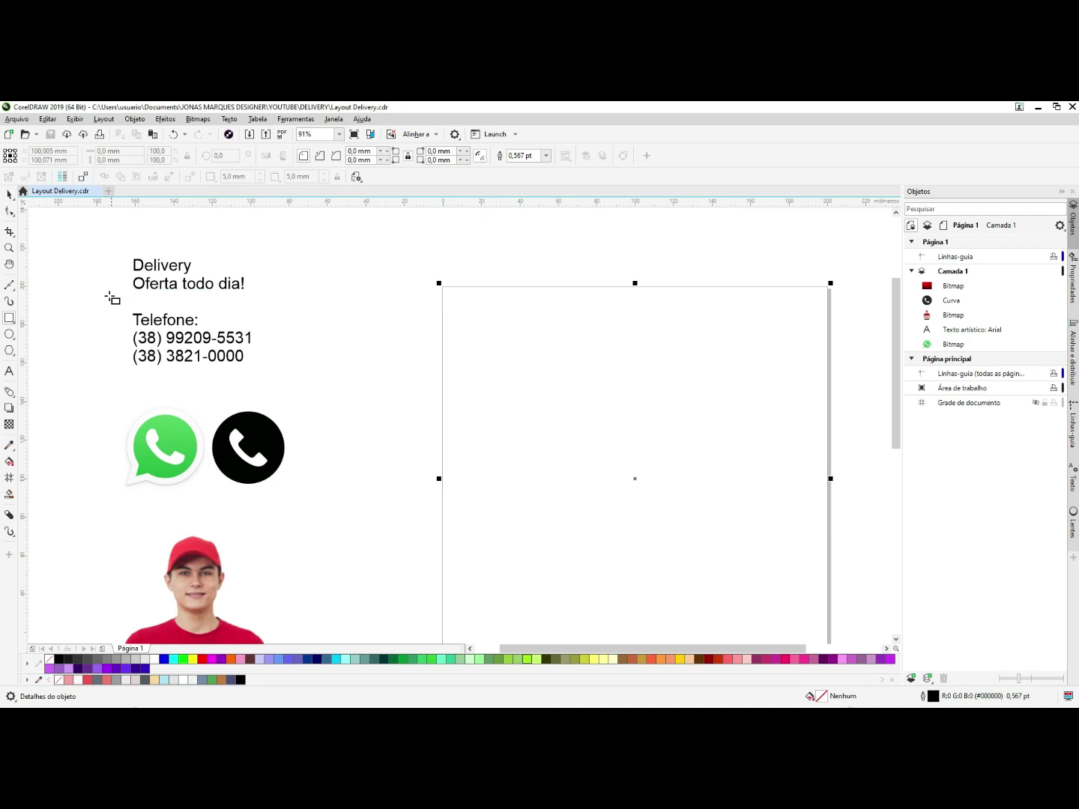
{"action": "left_click", "coordinate": [540, 351]}
{"action": "scroll", "coordinate": [448, 246], "scroll_direction": "down", "scroll_amount": 2}
{"action": "key", "text": "F2"}
{"action": "left_click_drag", "start_coordinate": [695, 241], "coordinate": [285, 476]}
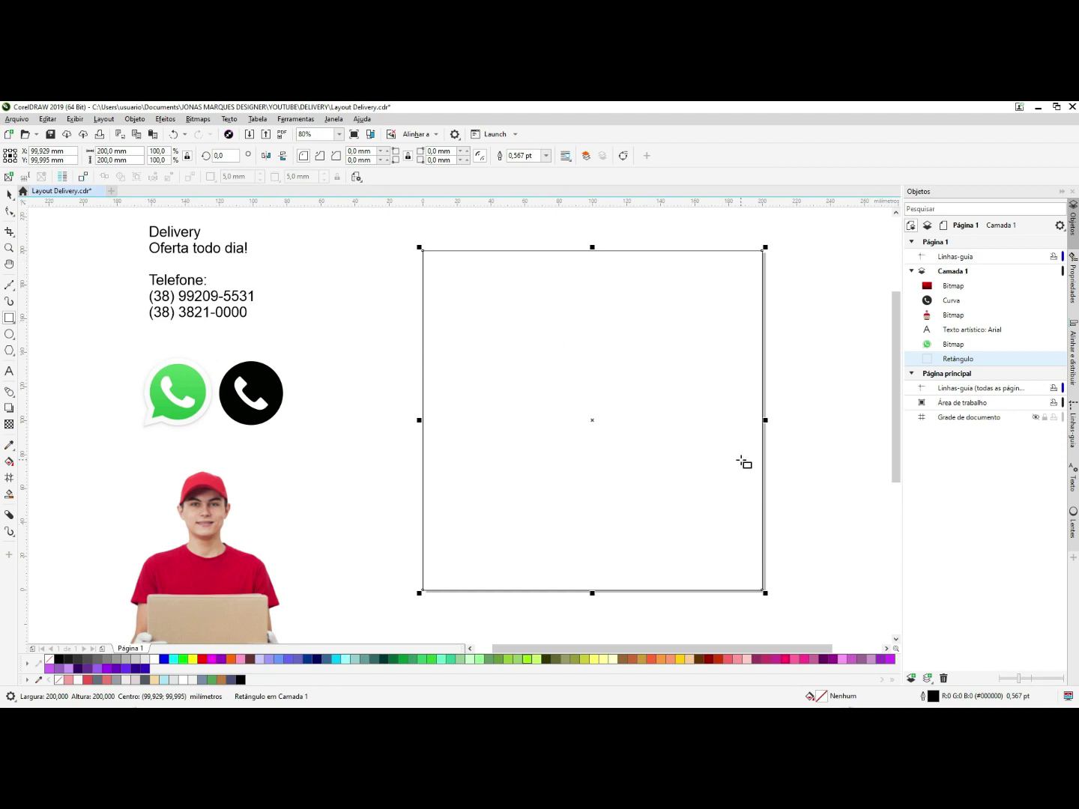
- Move the red background image onto the page and center it on the page rectangle
{"action": "key", "text": "F4"}
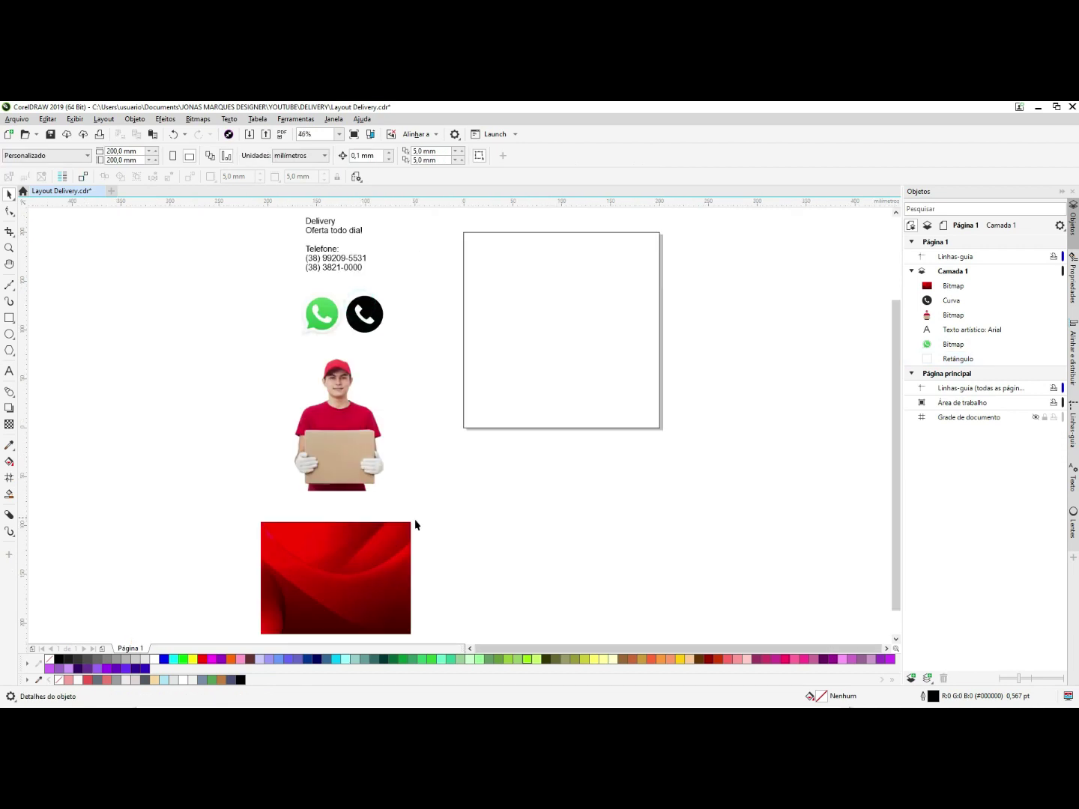
{"action": "left_click", "coordinate": [362, 563]}
{"action": "left_click_drag", "start_coordinate": [361, 563], "coordinate": [783, 315]}
{"action": "scroll", "coordinate": [583, 391], "scroll_direction": "up", "scroll_amount": 2}
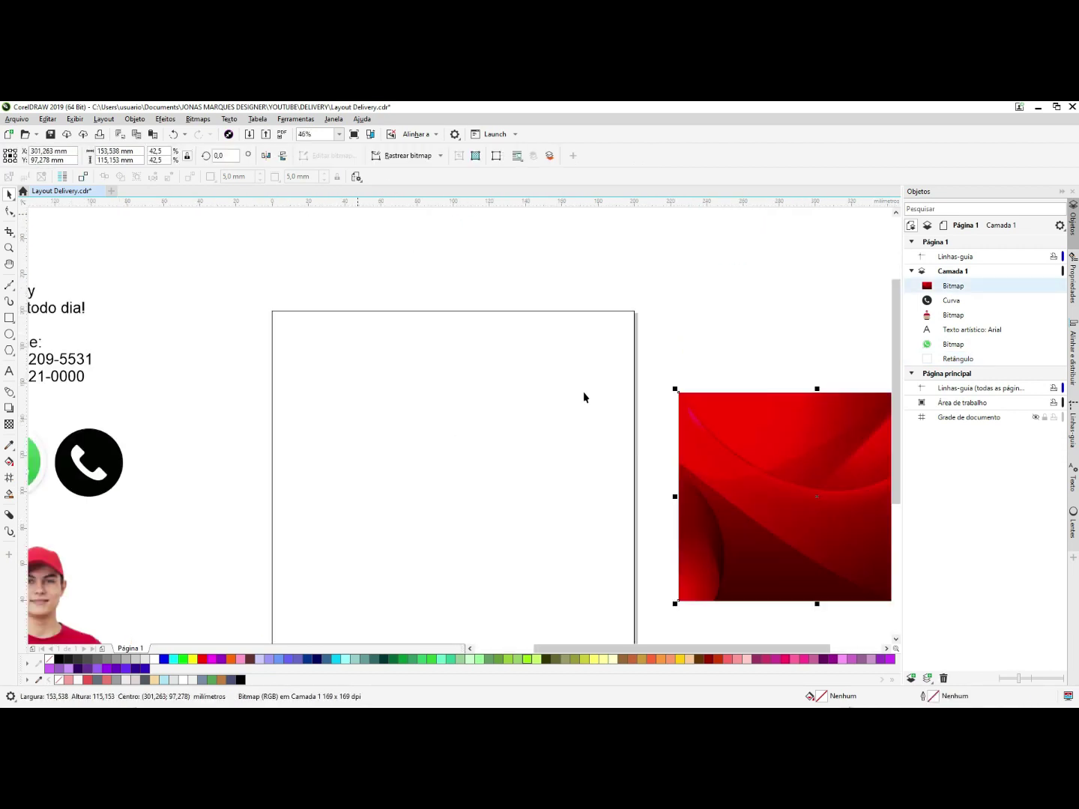
{"action": "left_click_drag", "start_coordinate": [767, 422], "coordinate": [427, 420]}
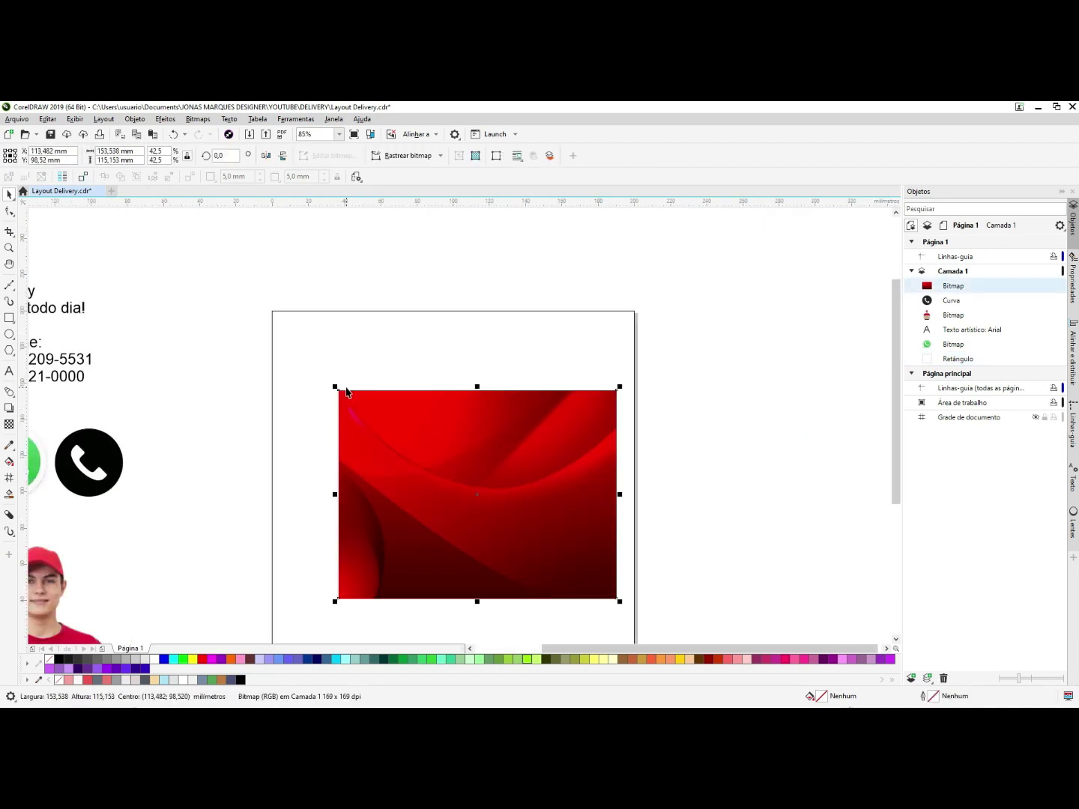
{"action": "left_click_drag", "start_coordinate": [346, 392], "coordinate": [321, 390]}
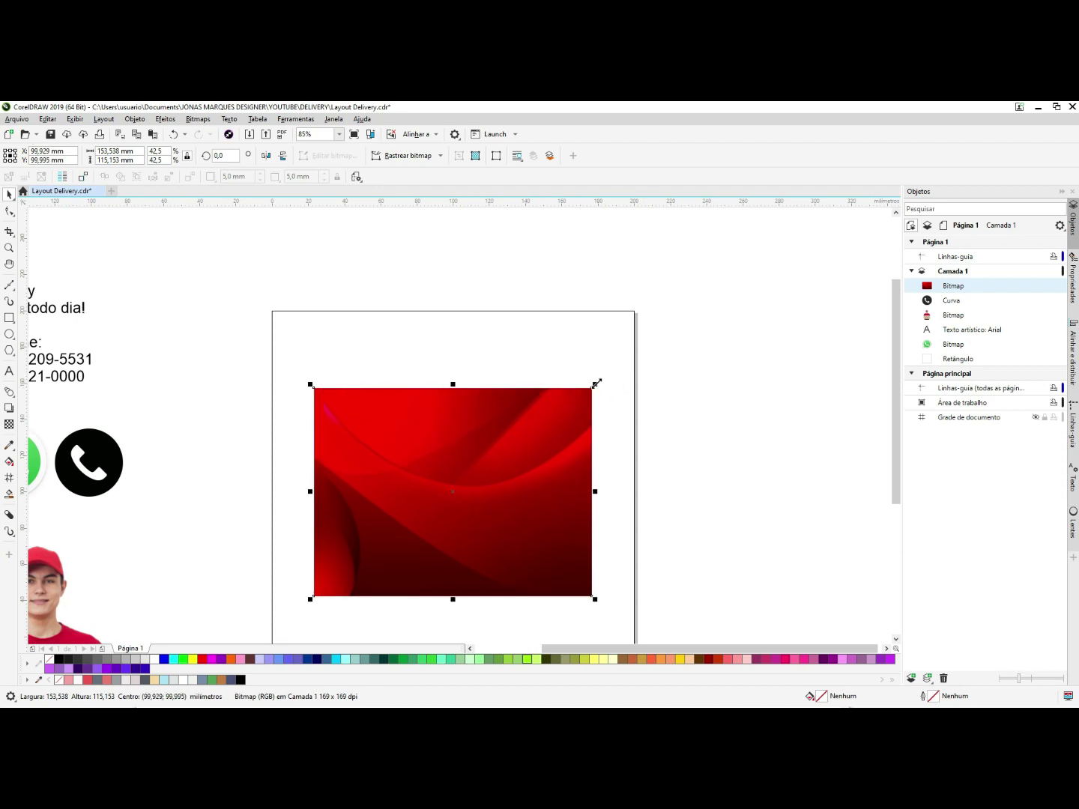
- Enlarge the red image proportionally from its center to about 266 × 200 mm and send it behind all other objects
{"action": "left_click_drag", "start_coordinate": [595, 383], "coordinate": [697, 293]}
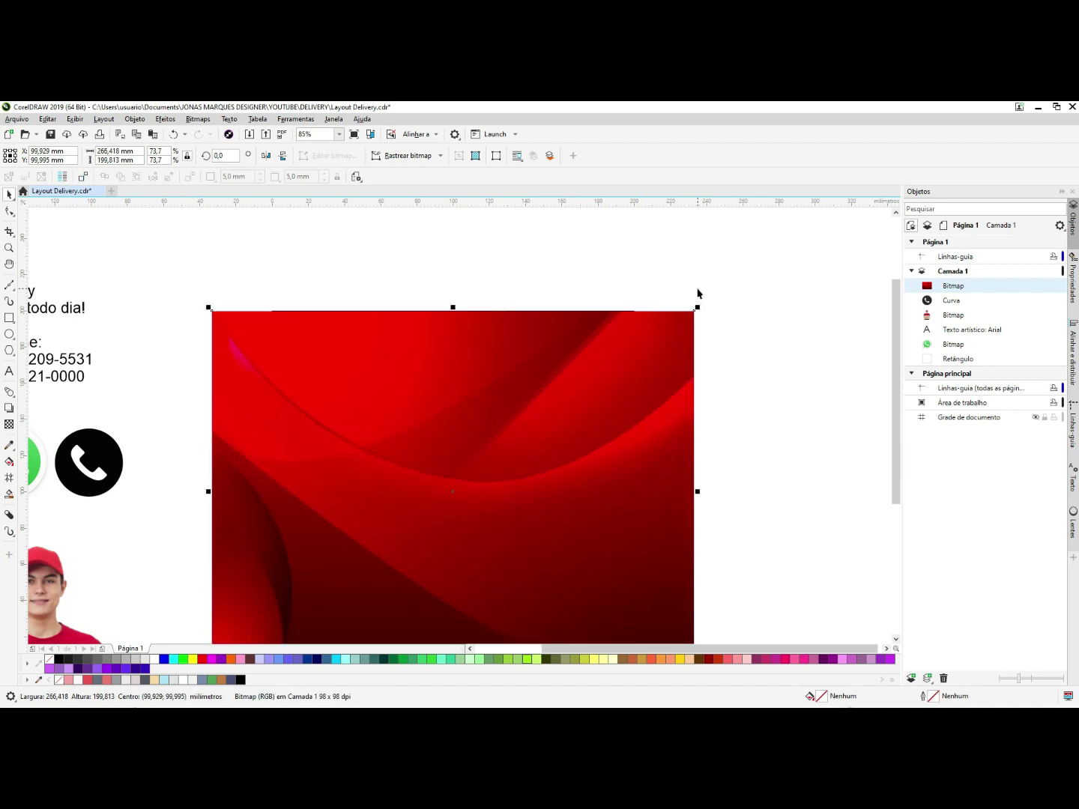
{"action": "key", "text": "shift+Page_Down"}
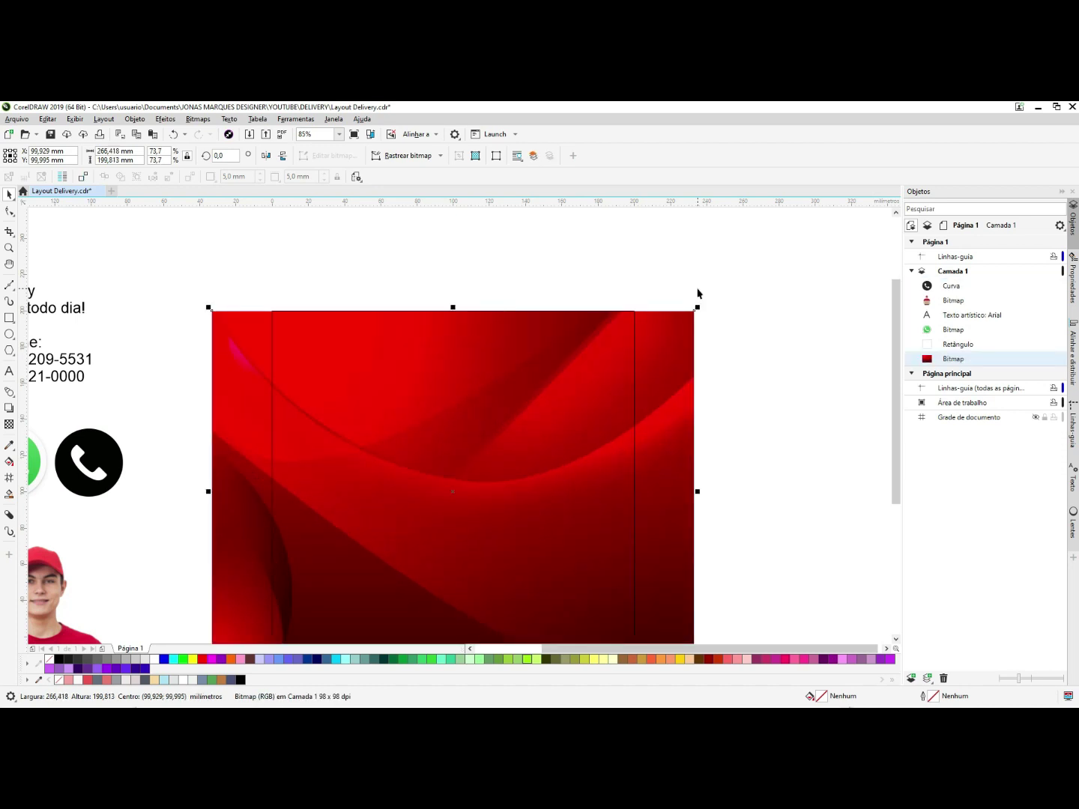
{"action": "left_click", "coordinate": [702, 273]}
- Intersect the red image with the page rectangle to get a page-sized copy, then delete the oversized original
{"action": "left_click", "coordinate": [658, 340]}
{"action": "key", "text": "Tab"}
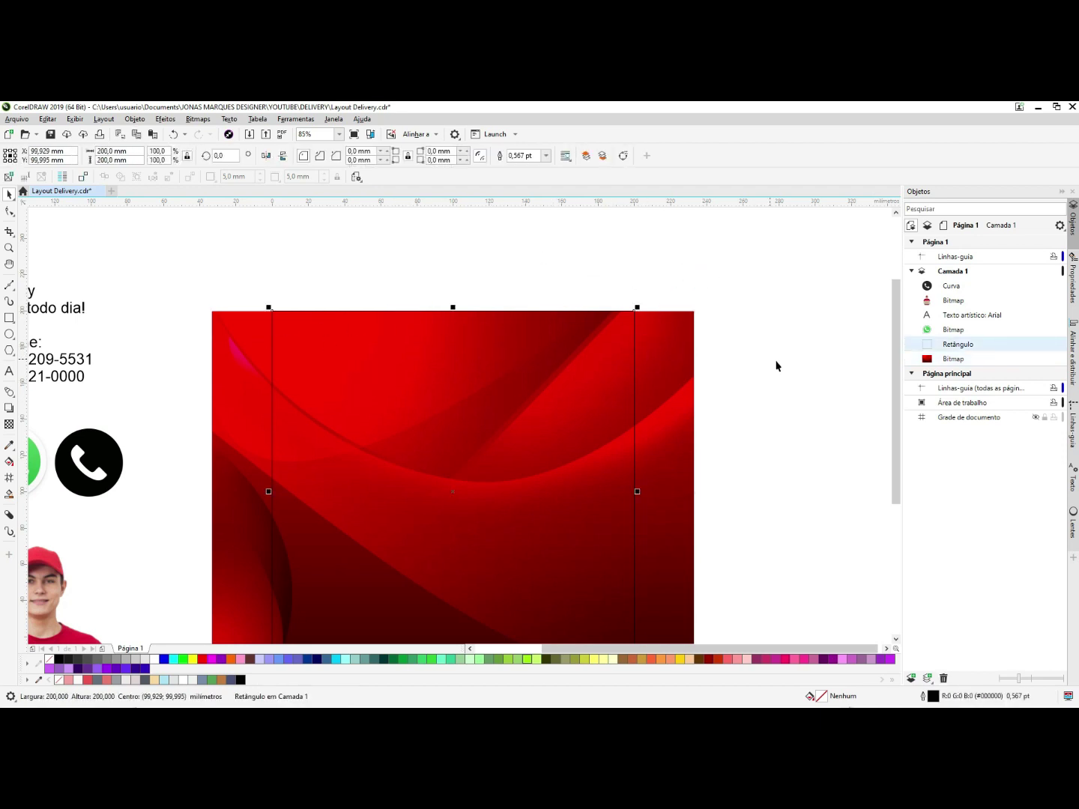
{"action": "left_click", "coordinate": [678, 338], "text": "shift"}
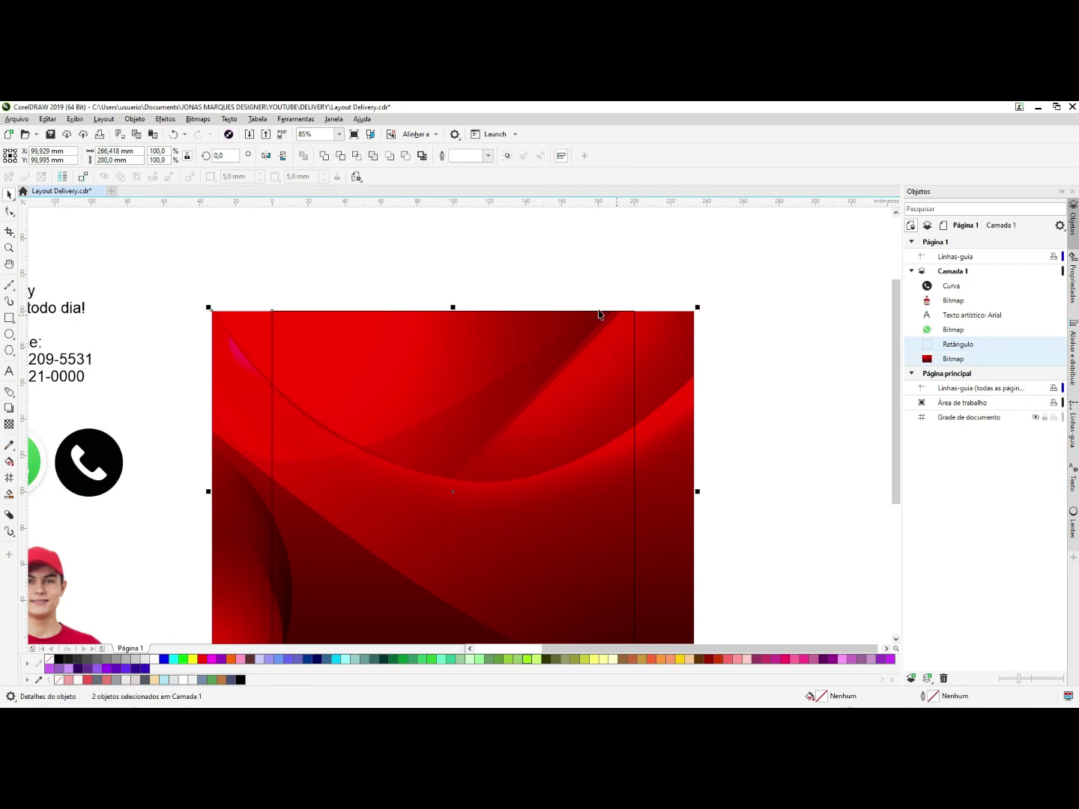
{"action": "left_click", "coordinate": [357, 158]}
{"action": "left_click", "coordinate": [268, 257]}
{"action": "left_click", "coordinate": [241, 323]}
{"action": "left_click_drag", "start_coordinate": [241, 321], "coordinate": [417, 280]}
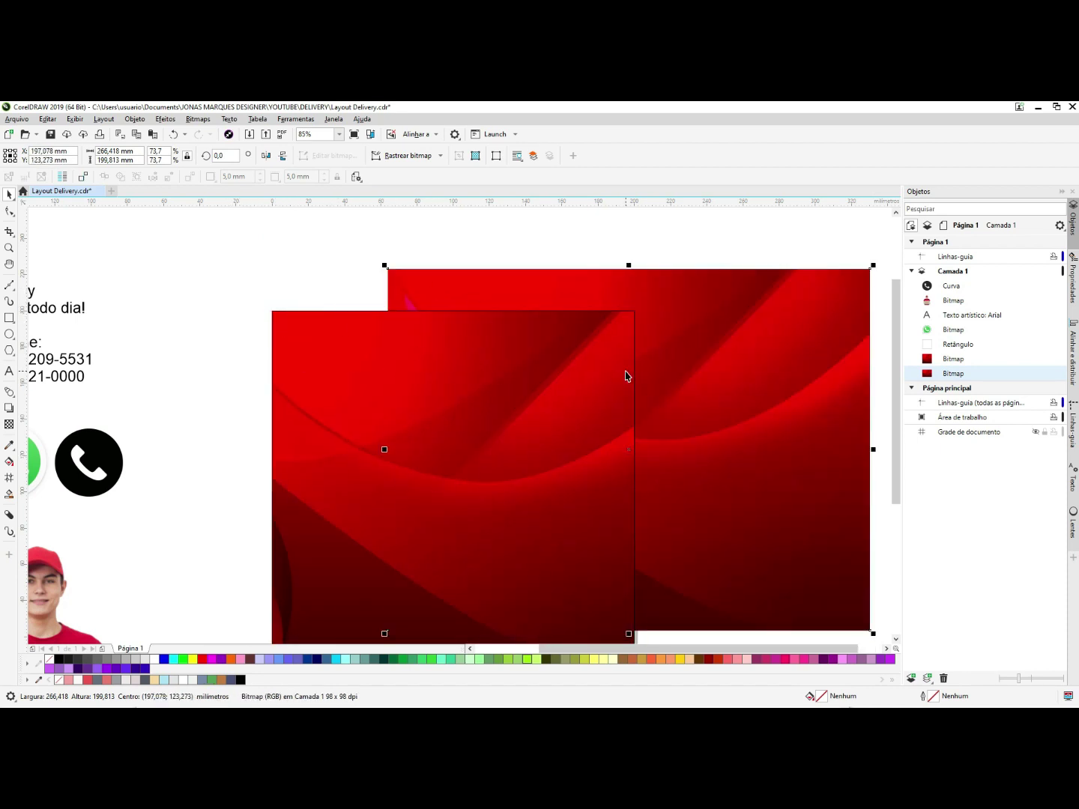
{"action": "key", "text": "Delete"}
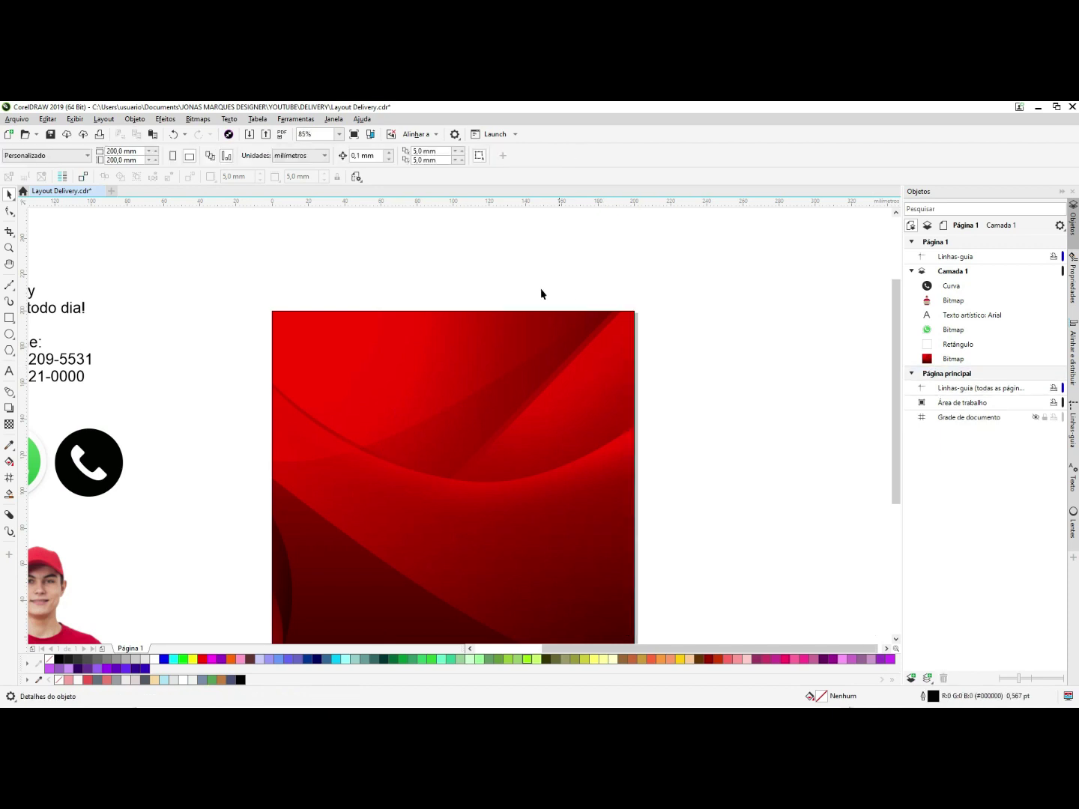
- Fill the page rectangle with red (#FF0000) and move it one level back, behind the red image
{"action": "scroll", "coordinate": [630, 279], "scroll_direction": "down", "scroll_amount": 2}
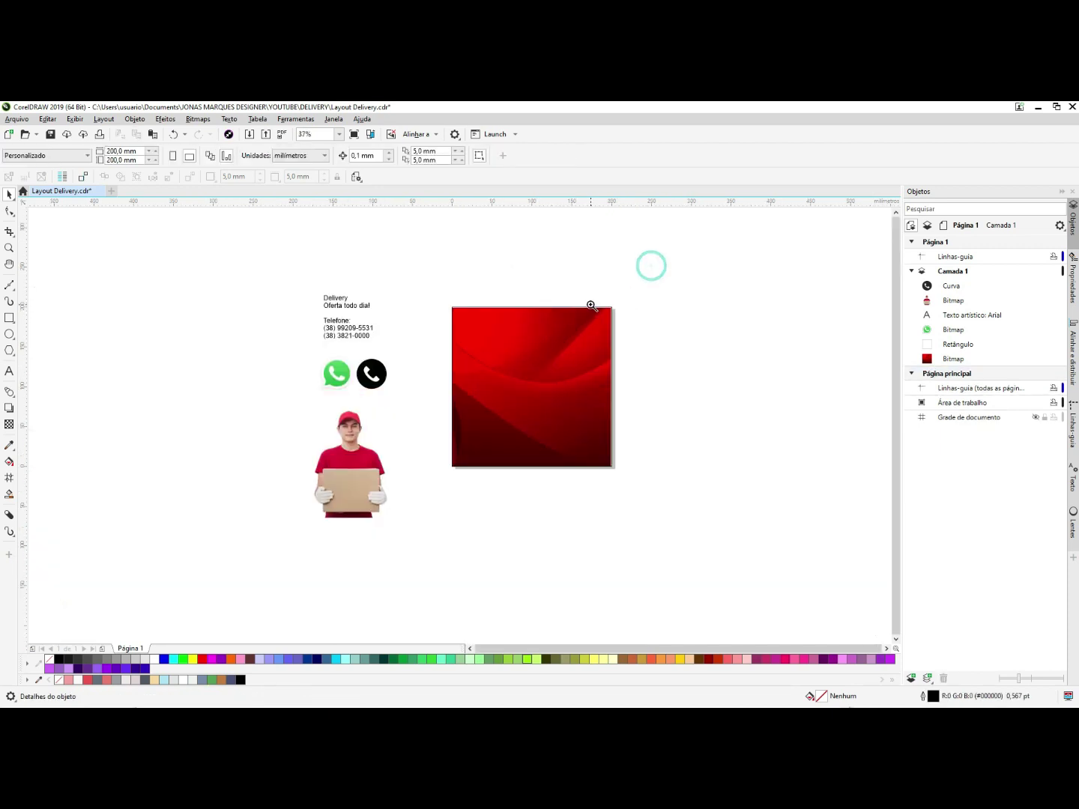
{"action": "scroll", "coordinate": [590, 308], "scroll_direction": "up", "scroll_amount": 2}
{"action": "left_click", "coordinate": [536, 358]}
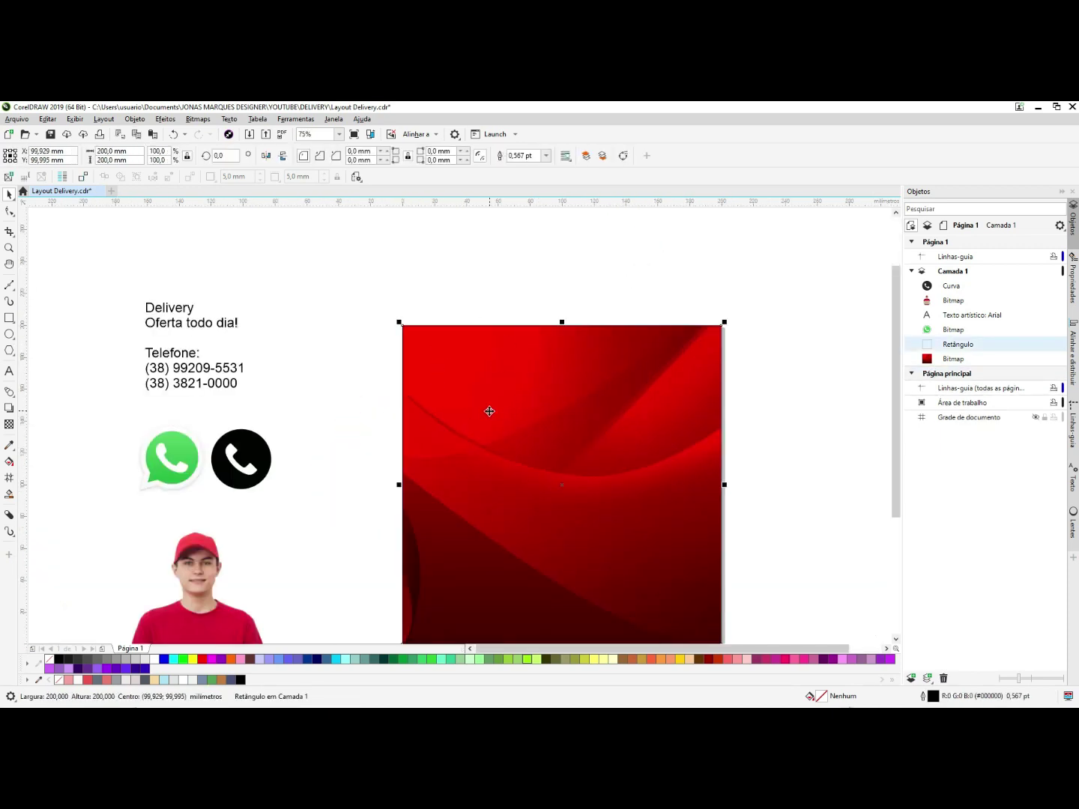
{"action": "left_click_drag", "start_coordinate": [650, 372], "coordinate": [579, 371]}
{"action": "key", "text": "ctrl+z"}
{"action": "left_click_drag", "start_coordinate": [205, 663], "coordinate": [686, 358]}
{"action": "key", "text": "ctrl+z"}
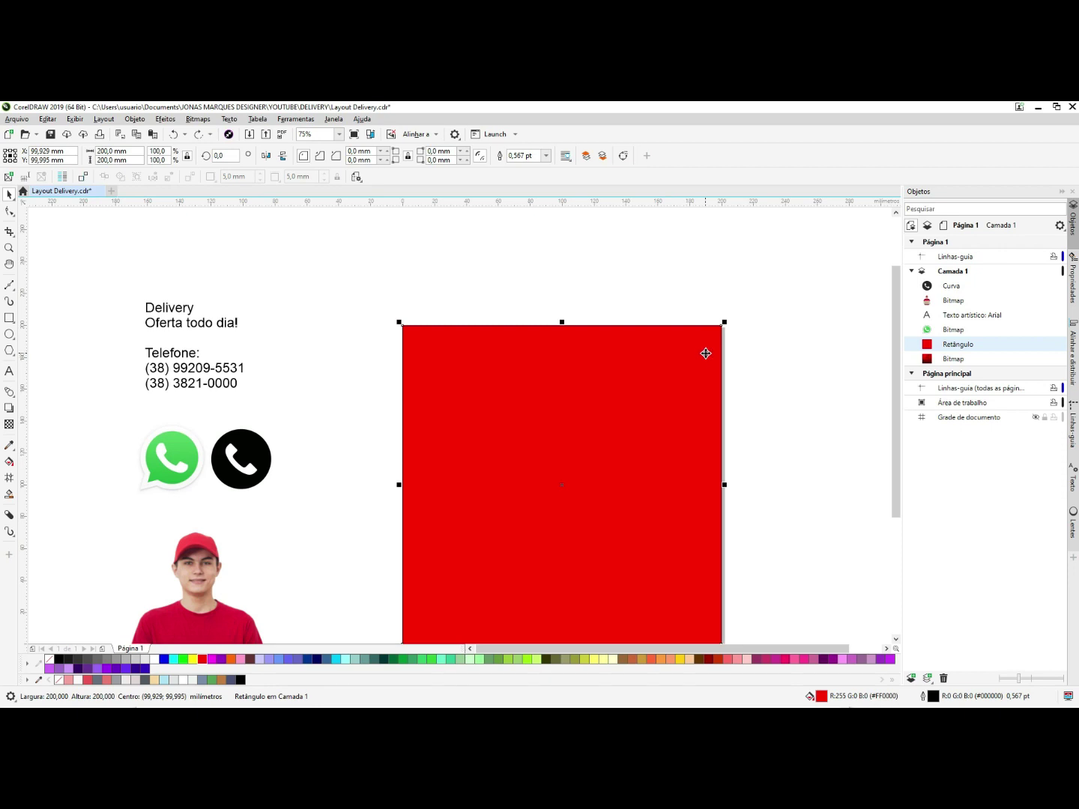
{"action": "key", "text": "ctrl+Page_Down"}
{"action": "left_click", "coordinate": [664, 287]}
- Apply a vertical linear transparency to the red image, fading it out toward the lower part of the page
{"action": "left_click", "coordinate": [539, 474]}
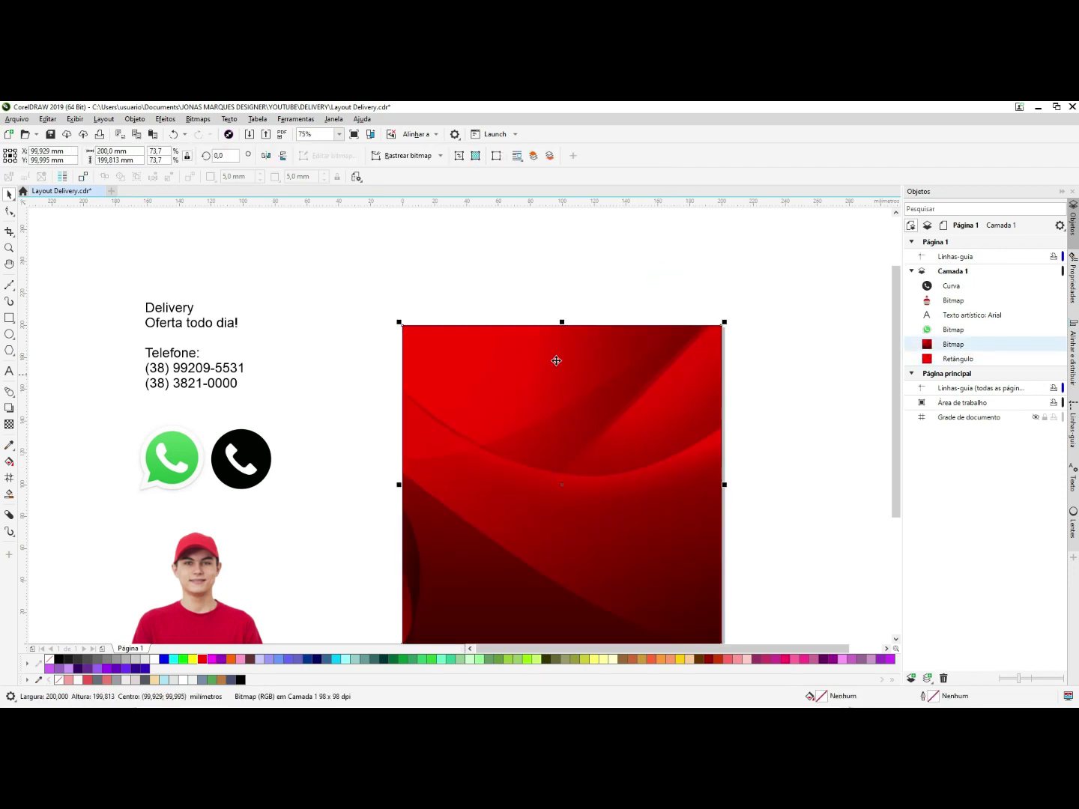
{"action": "left_click", "coordinate": [9, 423]}
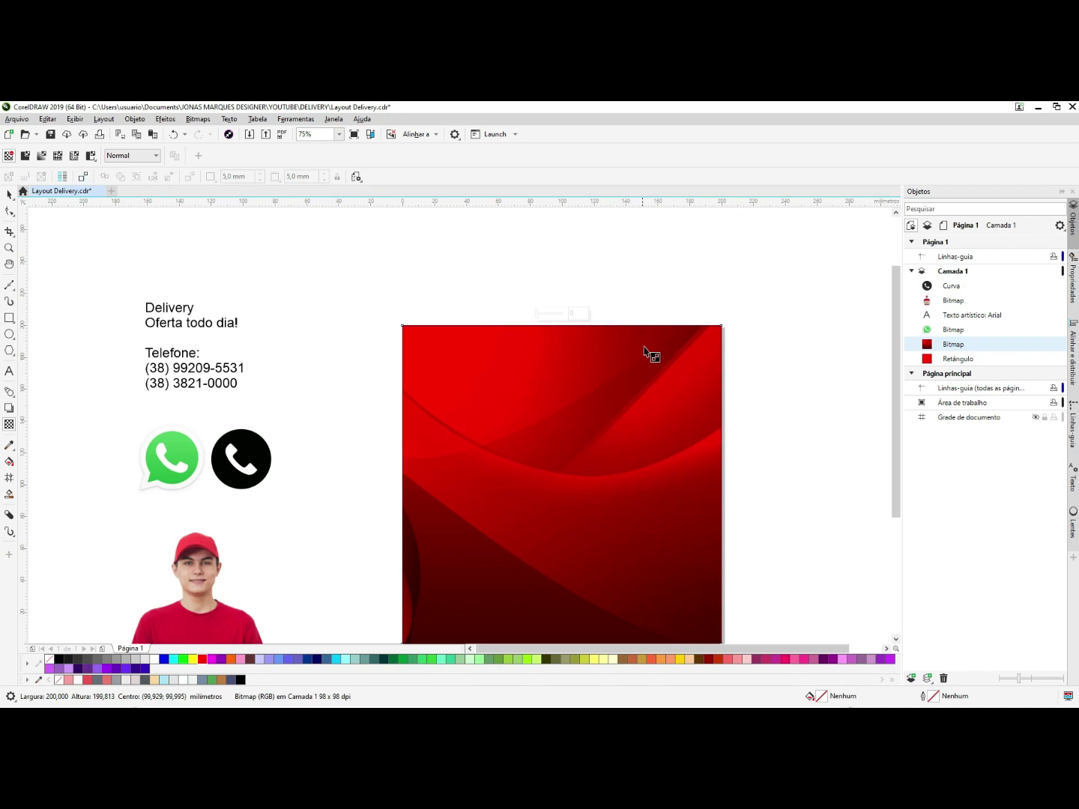
{"action": "left_click_drag", "start_coordinate": [648, 268], "coordinate": [632, 627]}
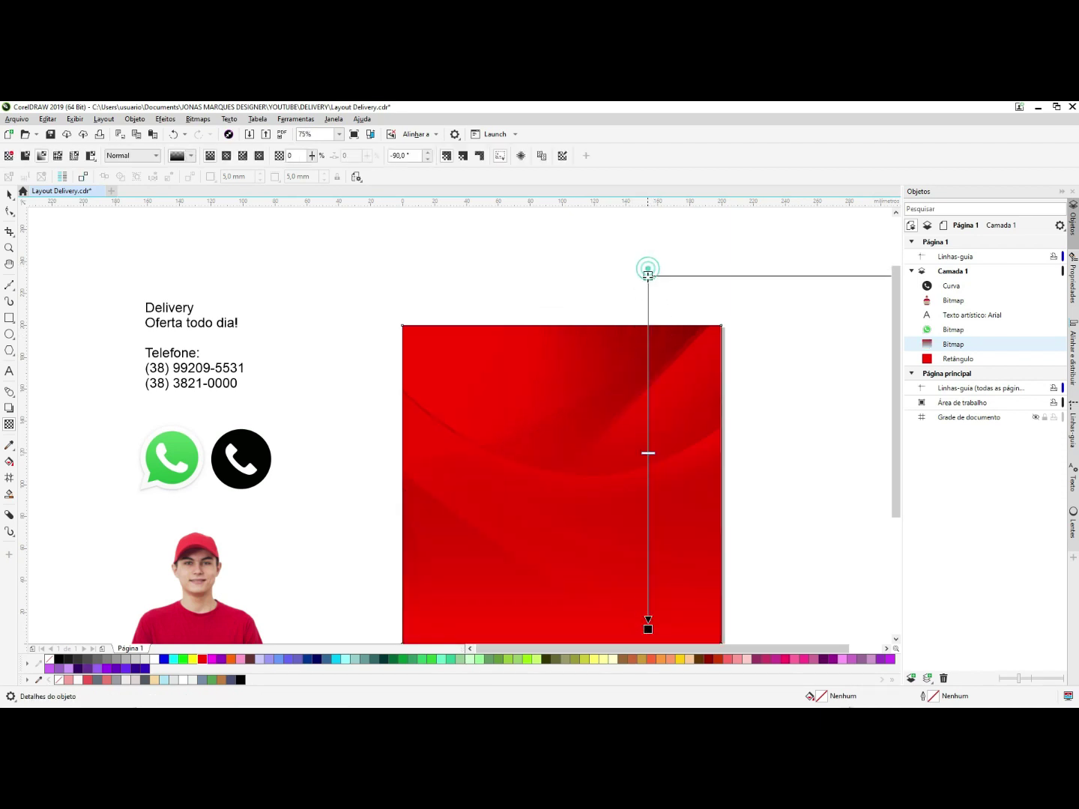
{"action": "key", "text": "space"}
{"action": "left_click", "coordinate": [624, 286]}
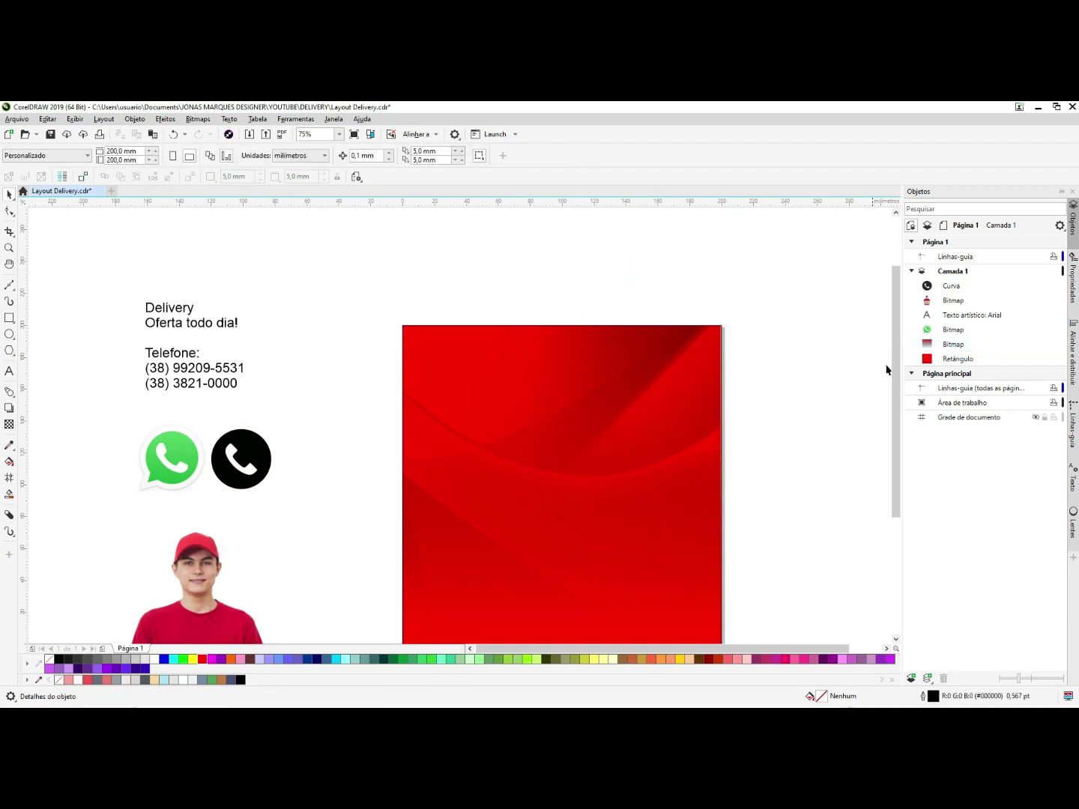
- Change the page rectangle's uniform fill to the darker red #D10C0C
{"action": "left_click", "coordinate": [955, 359]}
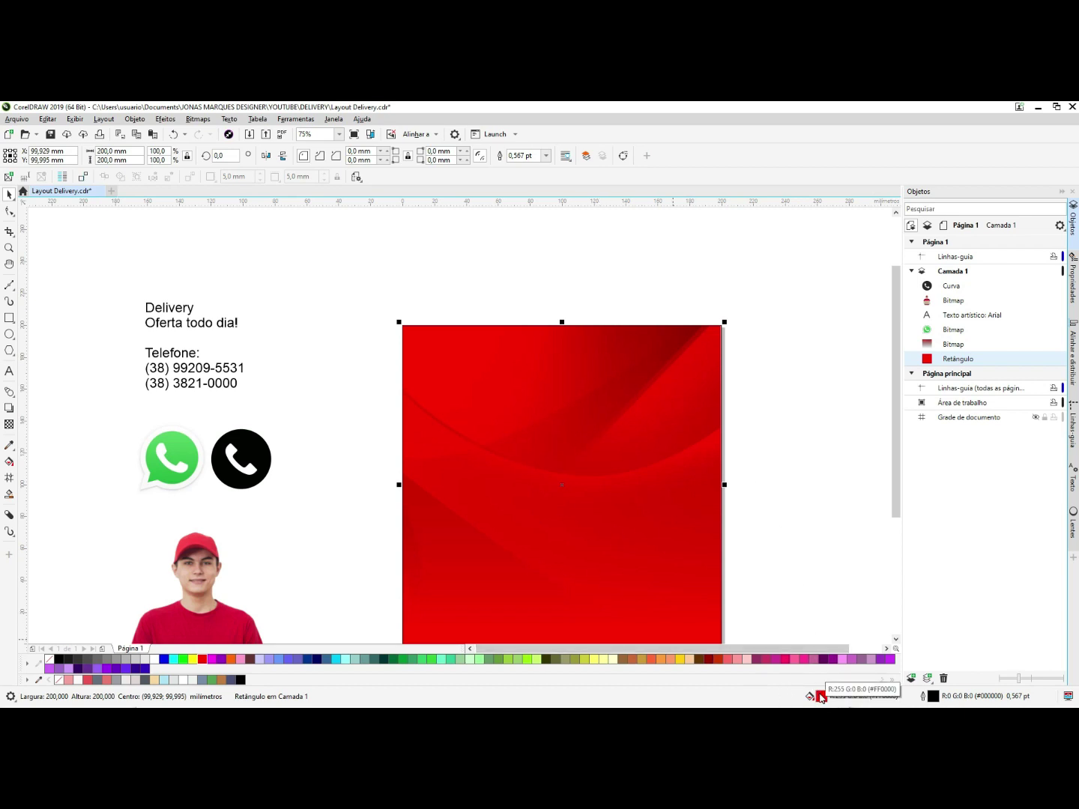
{"action": "double_click", "coordinate": [821, 697]}
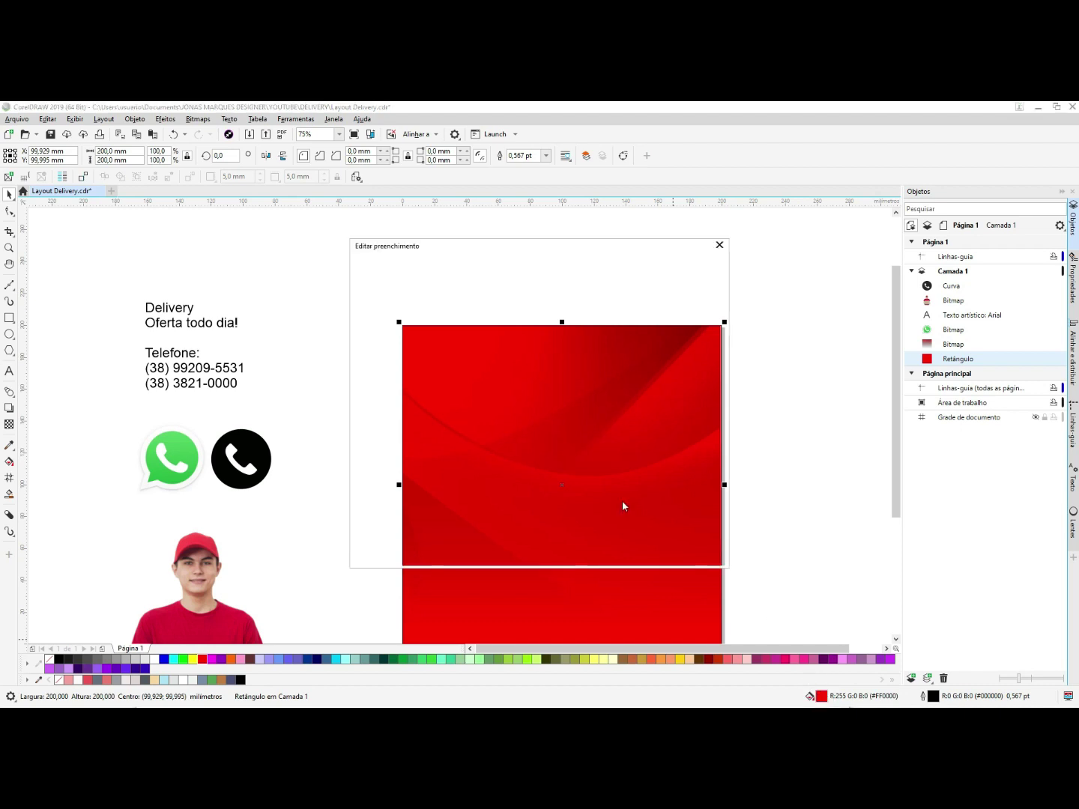
{"action": "left_click_drag", "start_coordinate": [409, 244], "coordinate": [679, 233]}
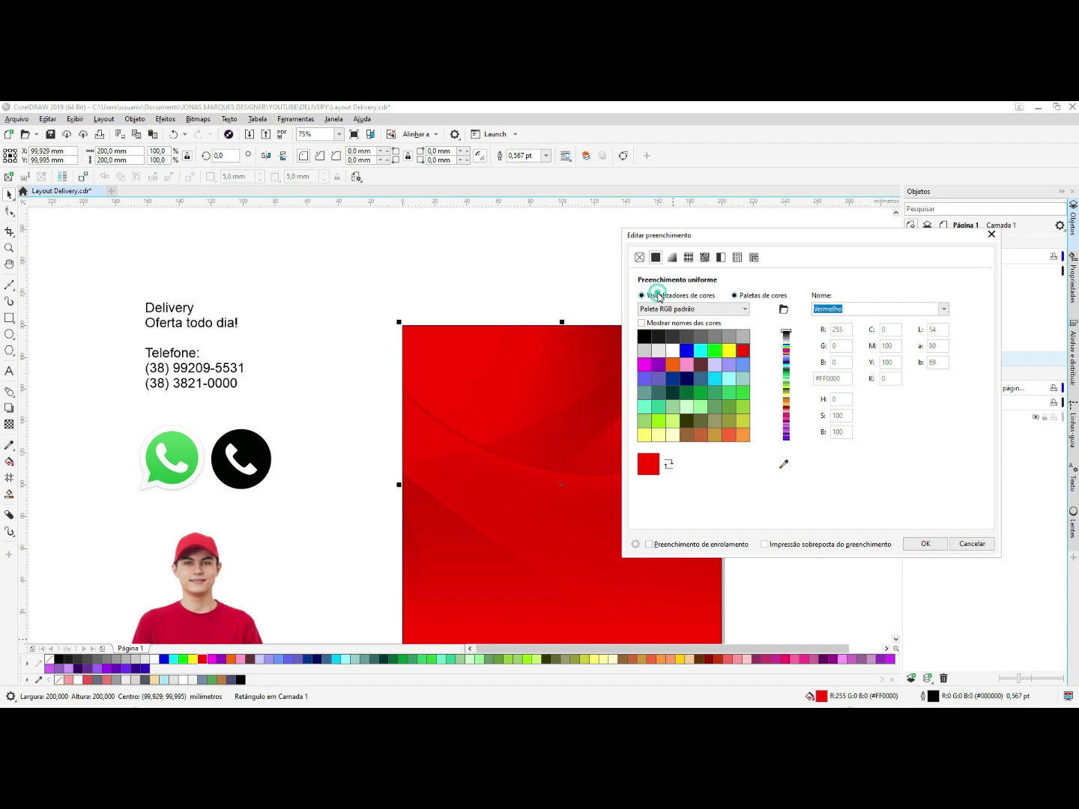
{"action": "left_click", "coordinate": [644, 295]}
{"action": "left_click_drag", "start_coordinate": [790, 328], "coordinate": [779, 348]}
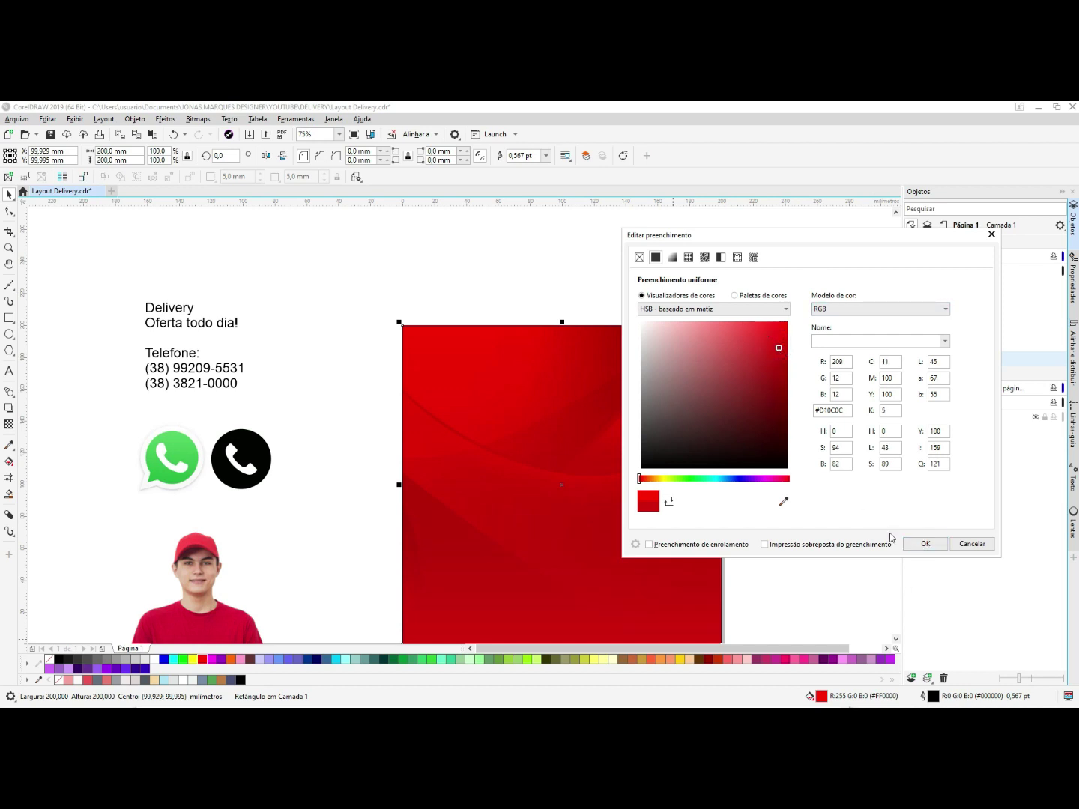
{"action": "left_click", "coordinate": [926, 545]}
{"action": "left_click", "coordinate": [750, 376]}
- Remove the outline from the red page rectangle behind the image
{"action": "key", "text": "F2"}
{"action": "left_click", "coordinate": [738, 295]}
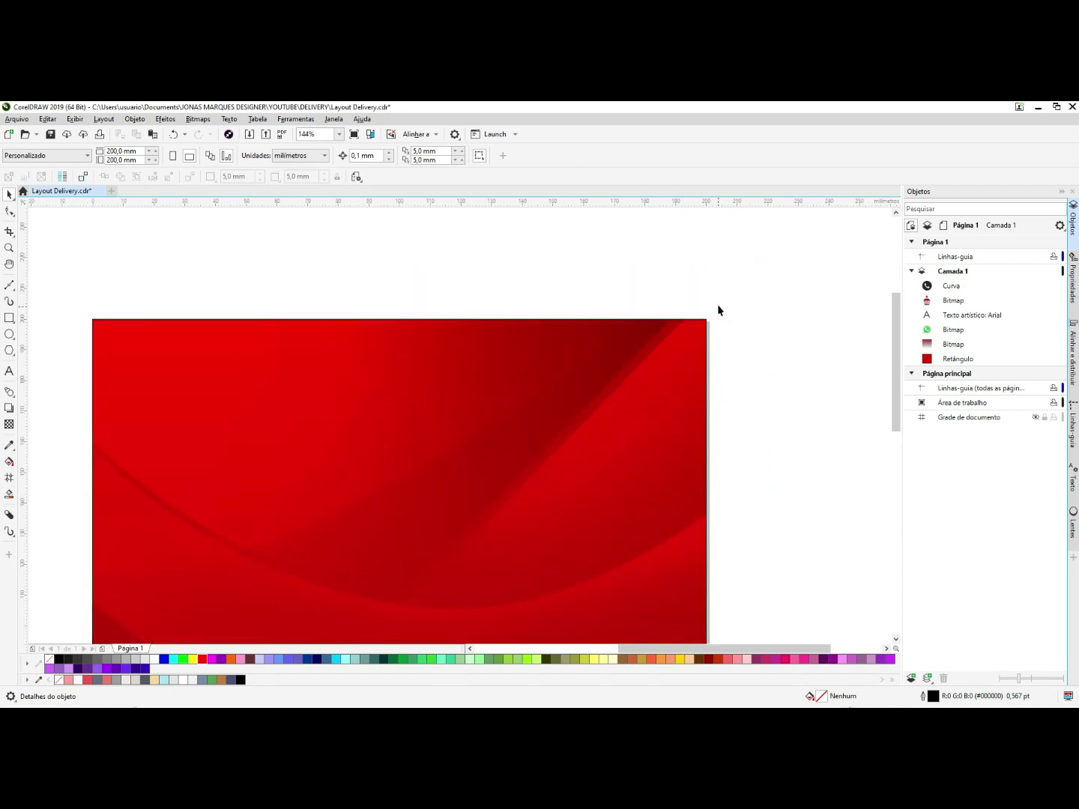
{"action": "left_click", "coordinate": [716, 304]}
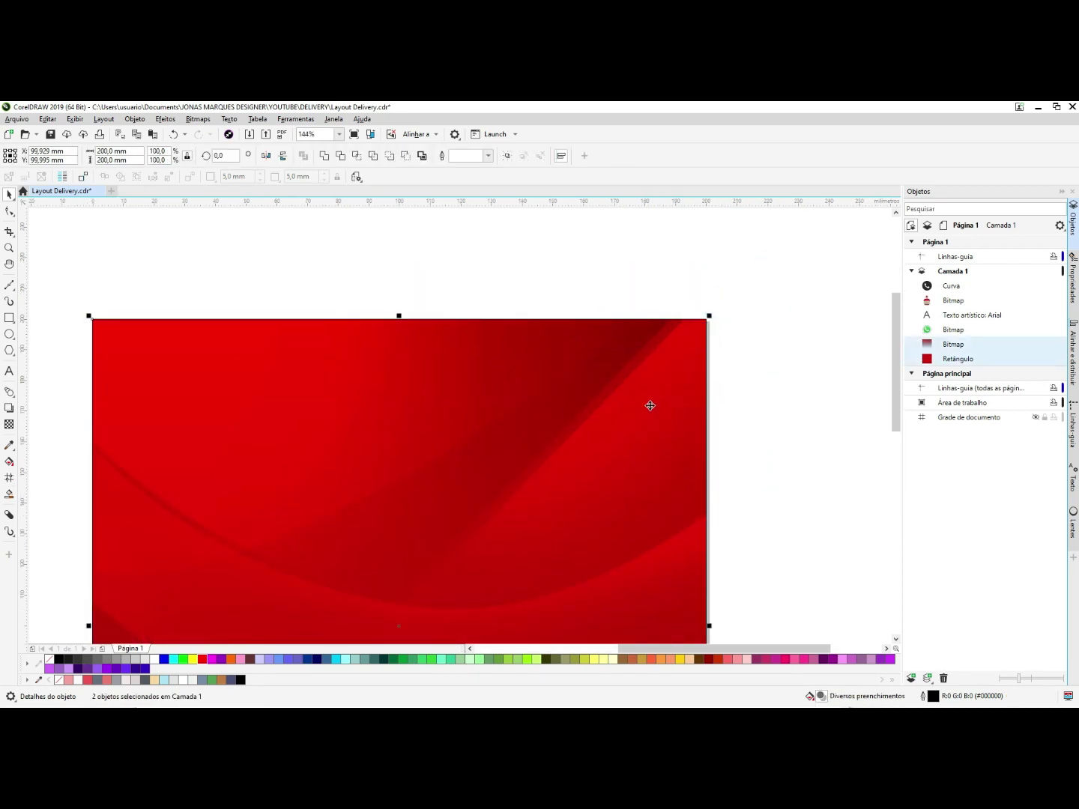
{"action": "left_click", "coordinate": [644, 283]}
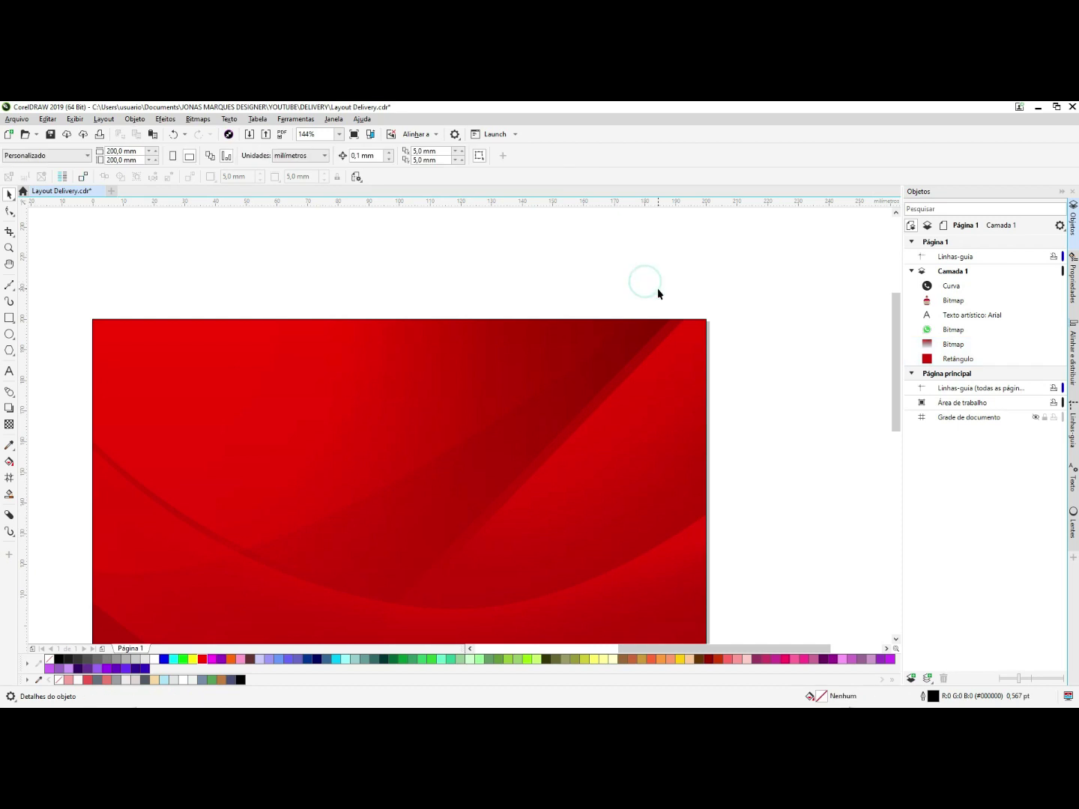
{"action": "left_click", "coordinate": [633, 348]}
{"action": "left_click", "coordinate": [744, 342]}
{"action": "left_click", "coordinate": [957, 361]}
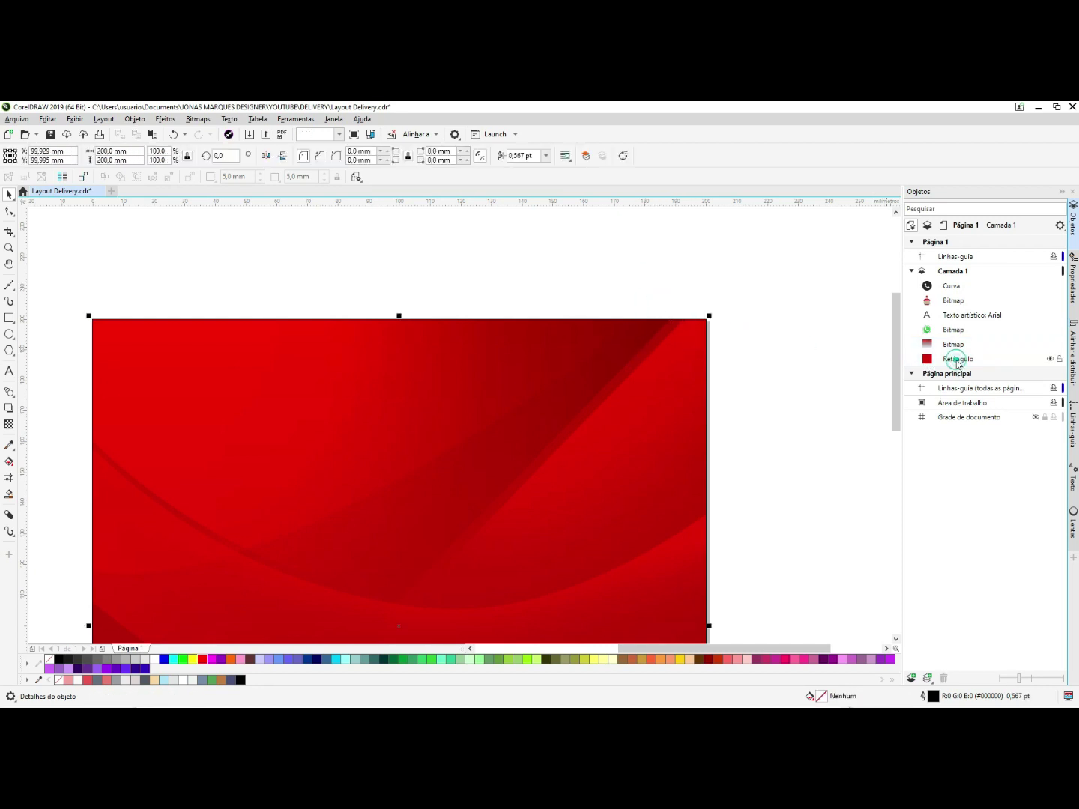
{"action": "right_click", "coordinate": [48, 661]}
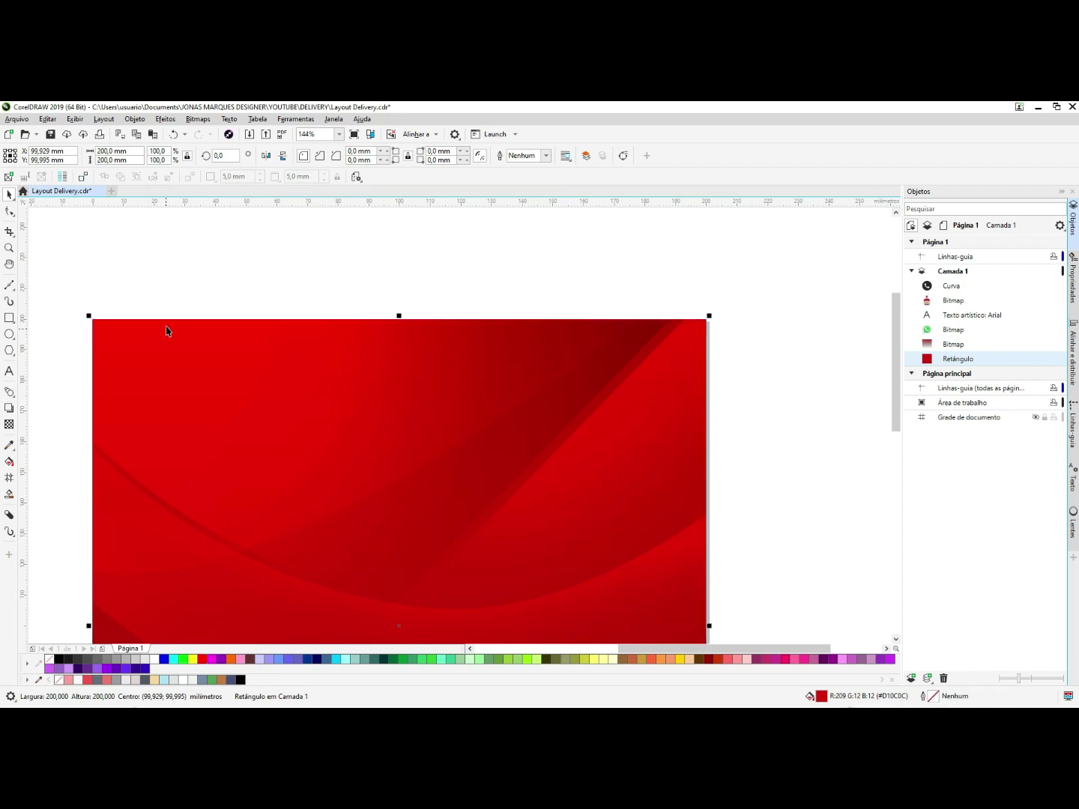
{"action": "left_click", "coordinate": [203, 285]}
- Move the text block with the delivery offer and phone details onto the red background
{"action": "scroll", "coordinate": [366, 270], "scroll_direction": "down", "scroll_amount": 3}
{"action": "left_click_drag", "start_coordinate": [446, 239], "coordinate": [31, 465]}
{"action": "left_click", "coordinate": [97, 301]}
{"action": "left_click_drag", "start_coordinate": [102, 305], "coordinate": [597, 445]}
- Break the text block apart into separate lines and select the word "Delivery"
{"action": "scroll", "coordinate": [502, 349], "scroll_direction": "down", "scroll_amount": 2}
{"action": "key", "text": "F2"}
{"action": "left_click_drag", "start_coordinate": [401, 302], "coordinate": [703, 557]}
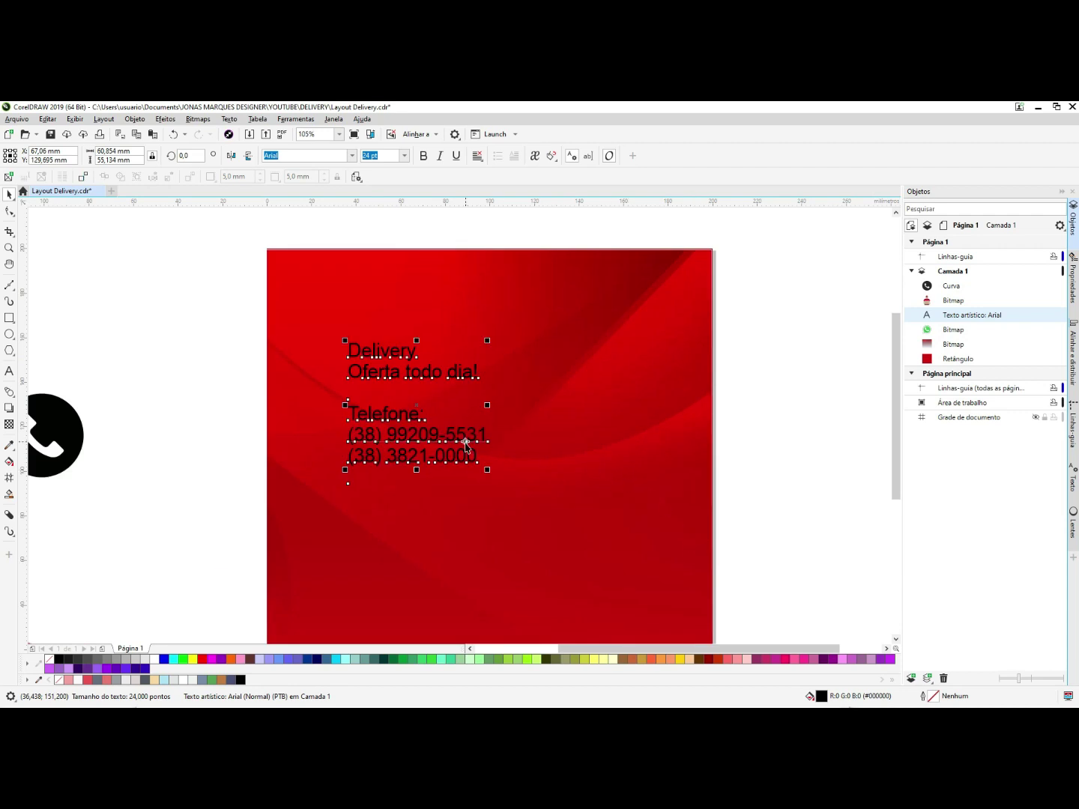
{"action": "key", "text": "ctrl+k"}
{"action": "left_click", "coordinate": [342, 349]}
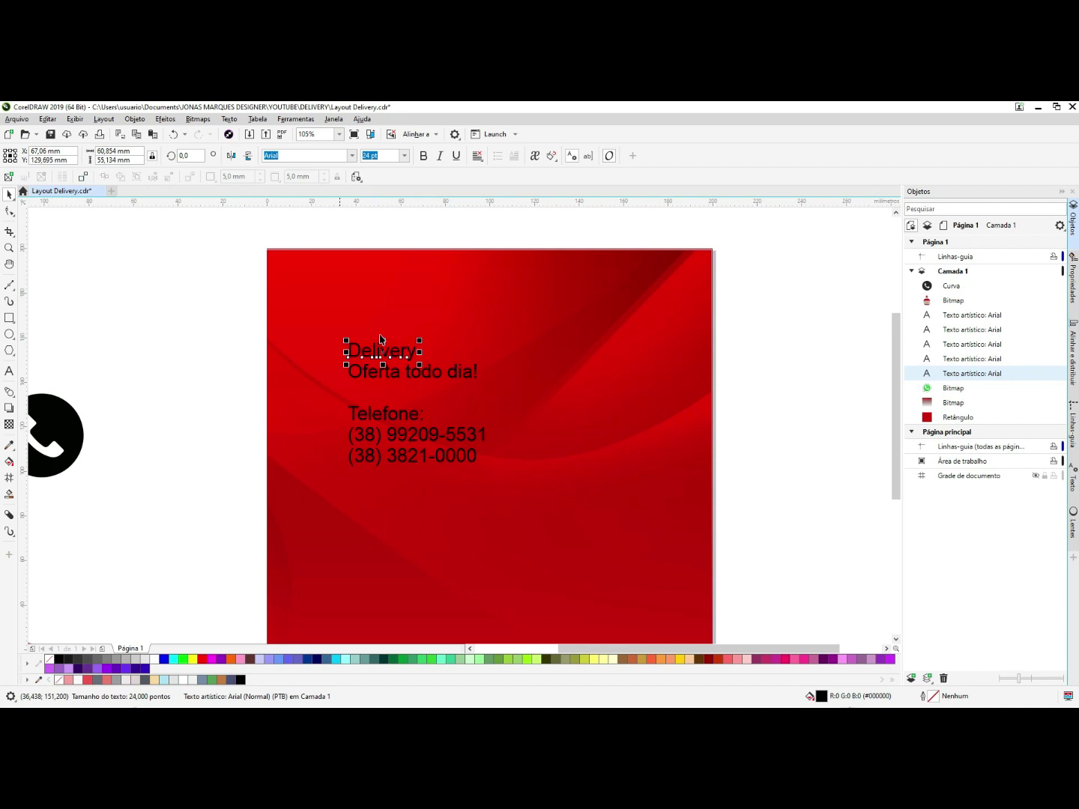
- Move the word "Delivery" up and slightly left, with the remaining text lines spaced well below it
{"action": "left_click_drag", "start_coordinate": [210, 304], "coordinate": [585, 558]}
{"action": "left_click_drag", "start_coordinate": [457, 368], "coordinate": [397, 323]}
{"action": "left_click", "coordinate": [205, 358]}
- Set the word "Delivery" in Futura XBlkIt BT and enlarge it to about 70 pt
{"action": "left_click", "coordinate": [354, 158]}
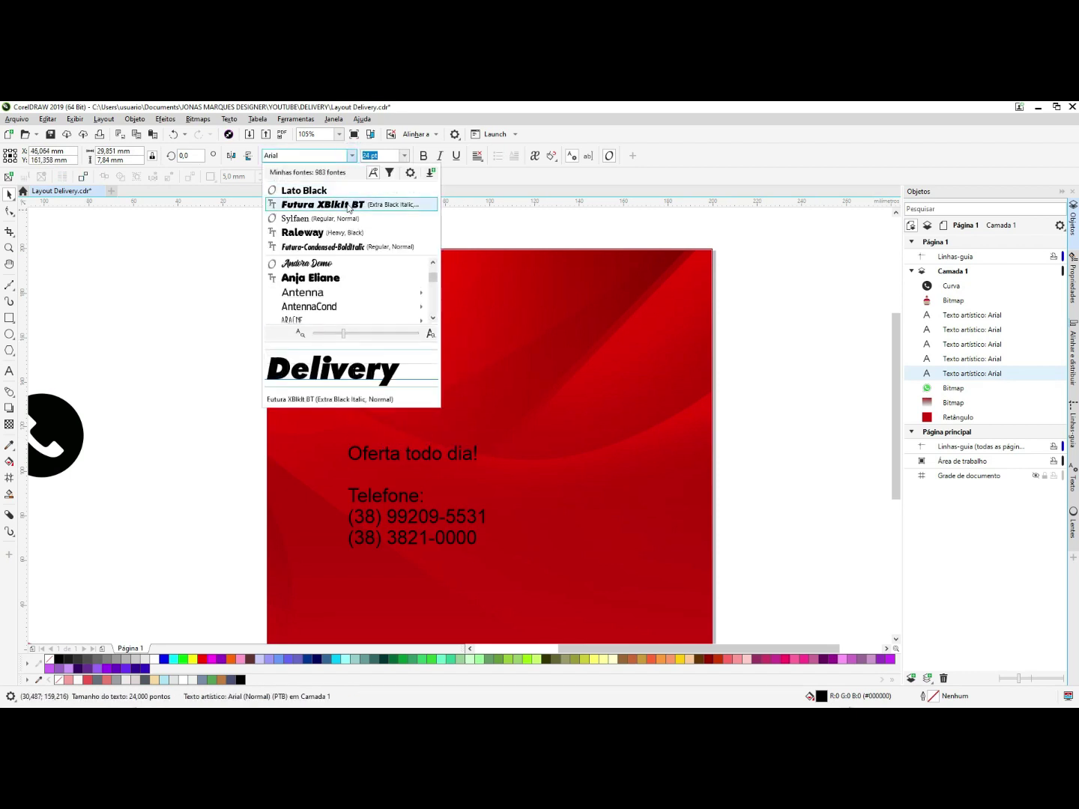
{"action": "left_click", "coordinate": [318, 206]}
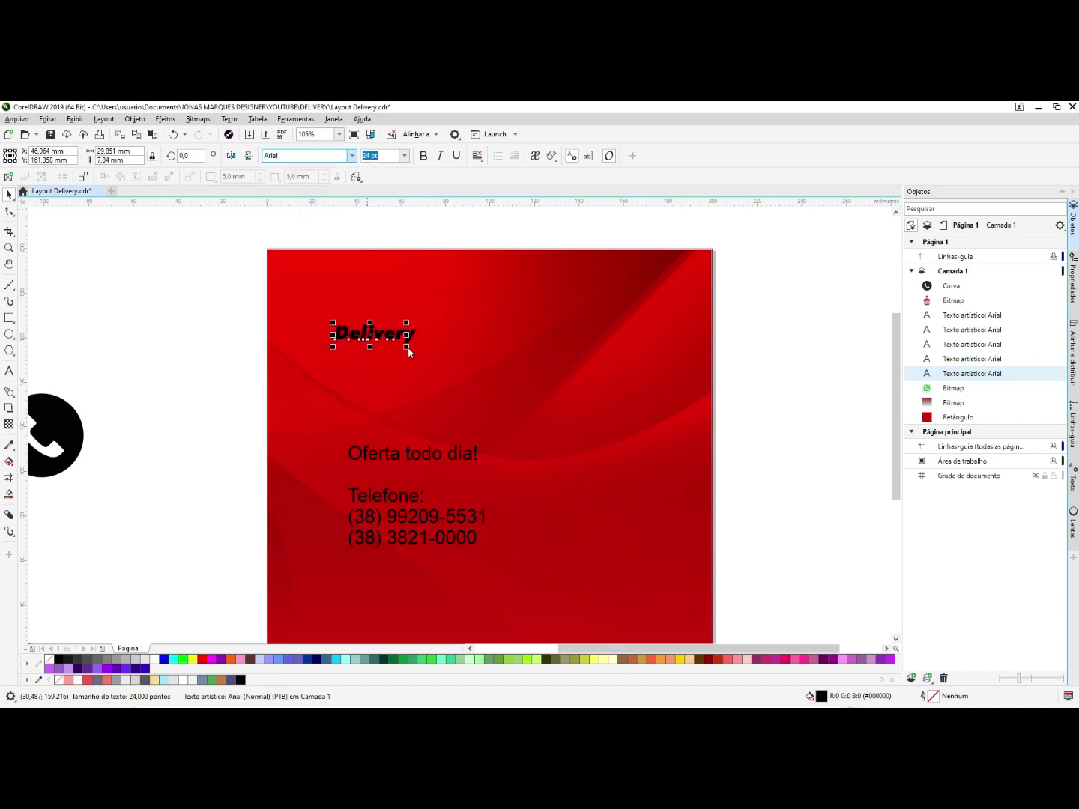
{"action": "left_click_drag", "start_coordinate": [410, 348], "coordinate": [561, 368]}
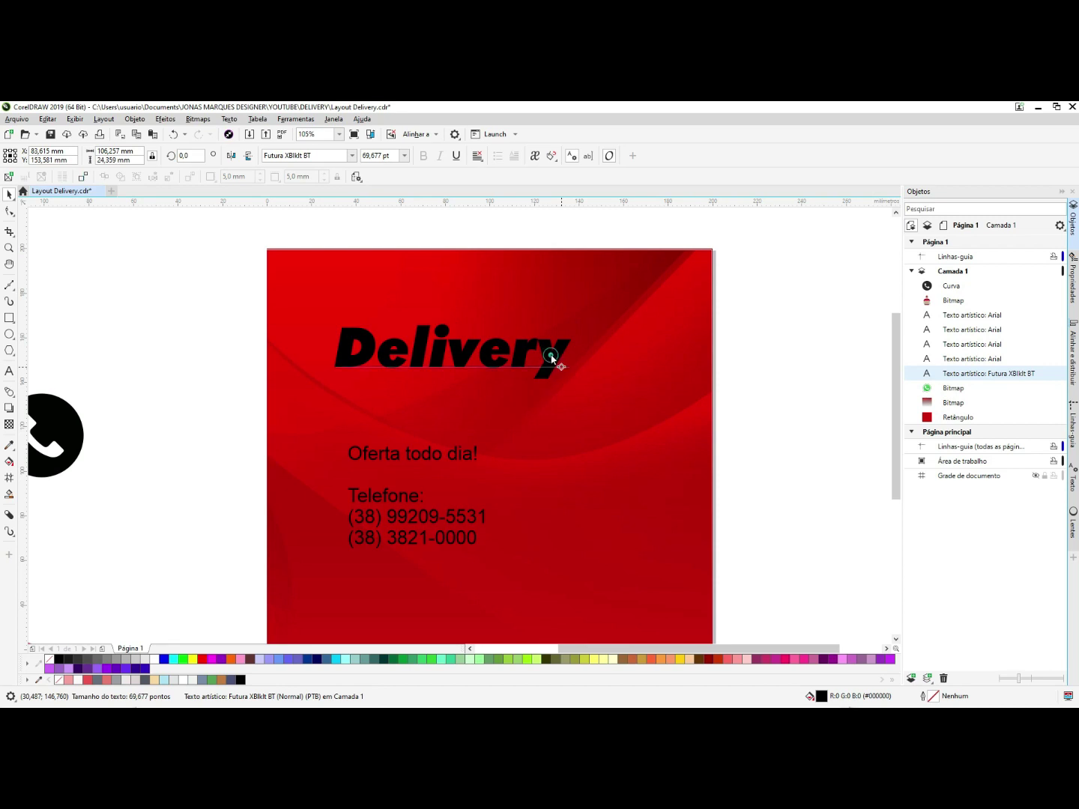
- Left-align all five text lines with each other
{"action": "key", "text": "F10"}
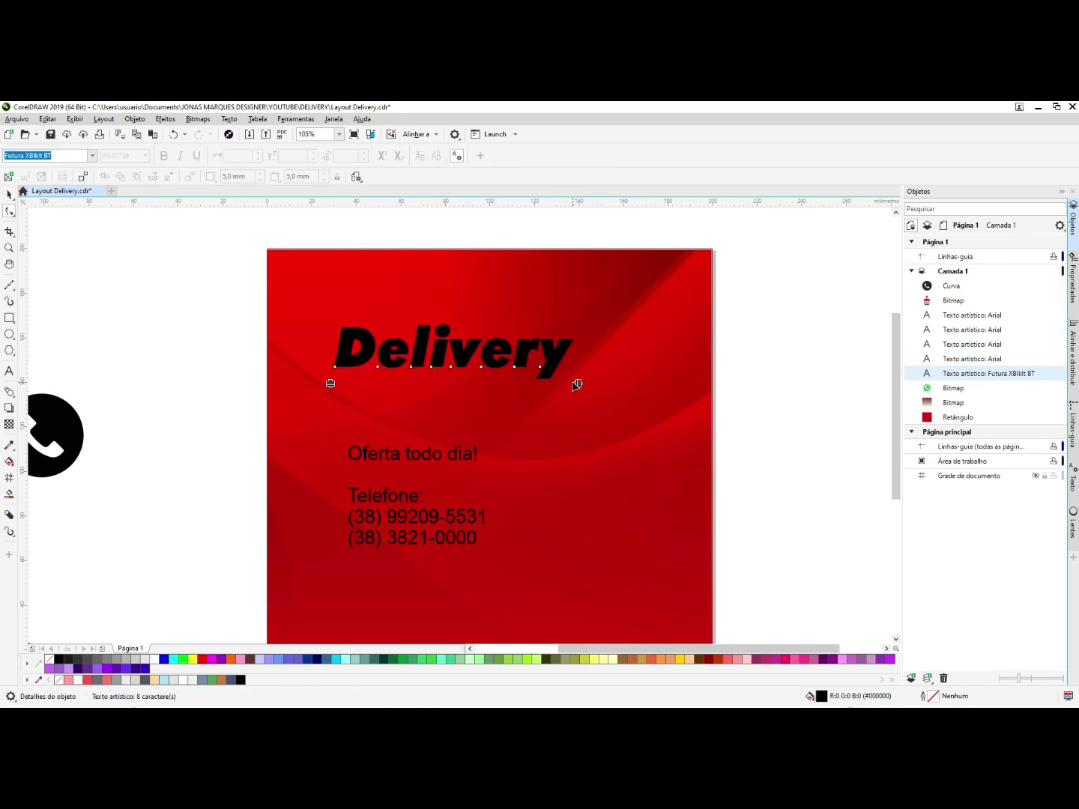
{"action": "key", "text": "space"}
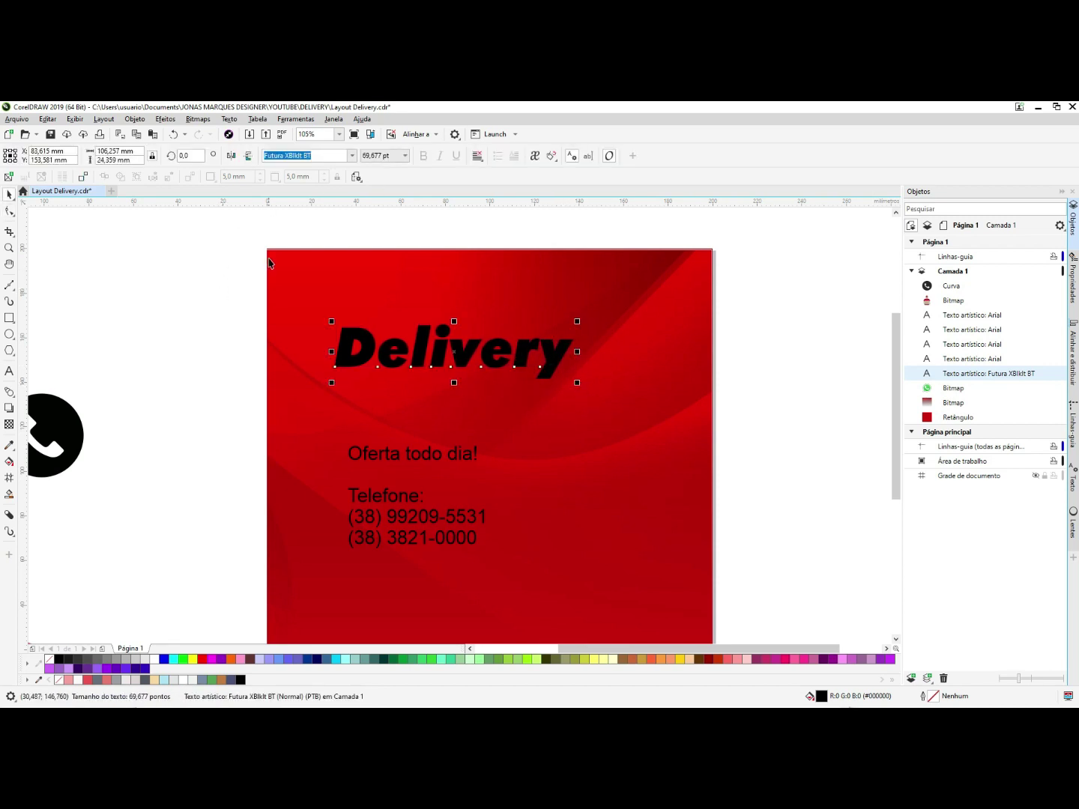
{"action": "left_click_drag", "start_coordinate": [172, 262], "coordinate": [663, 409]}
{"action": "left_click_drag", "start_coordinate": [204, 282], "coordinate": [648, 624]}
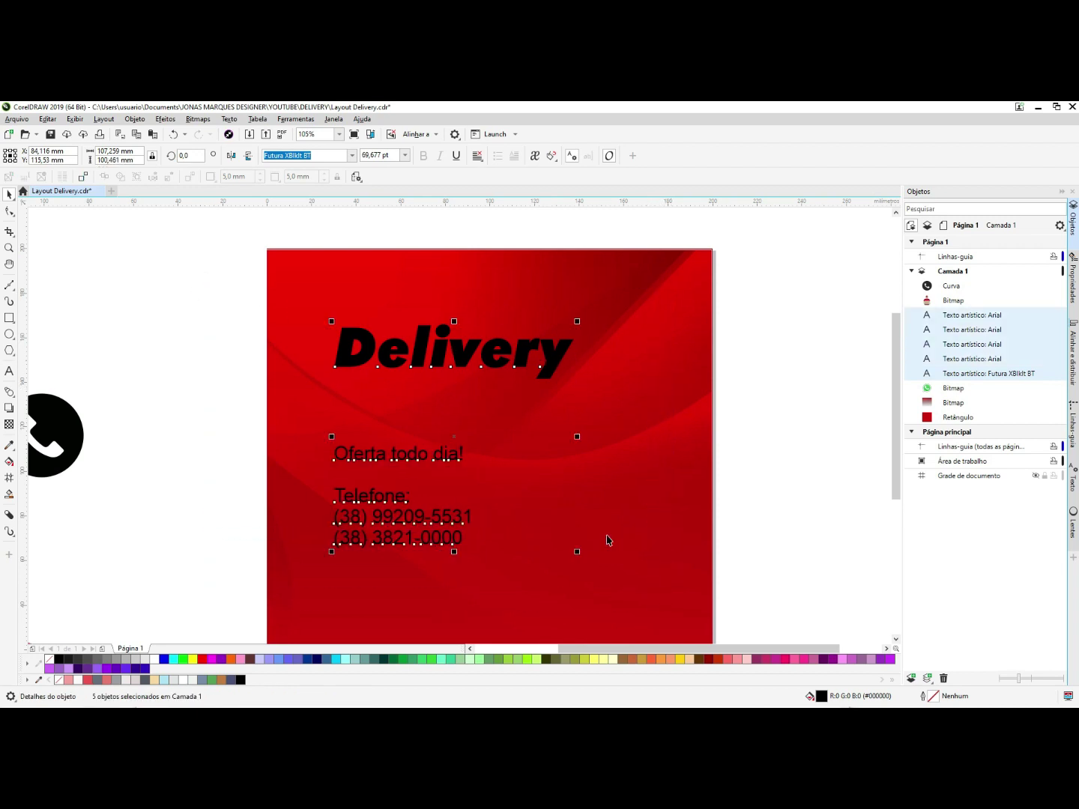
- Change the case of the word "Delivery" to all uppercase (MAIÚSCULAS)
{"action": "left_click_drag", "start_coordinate": [211, 289], "coordinate": [591, 427]}
{"action": "key", "text": "shift+F3"}
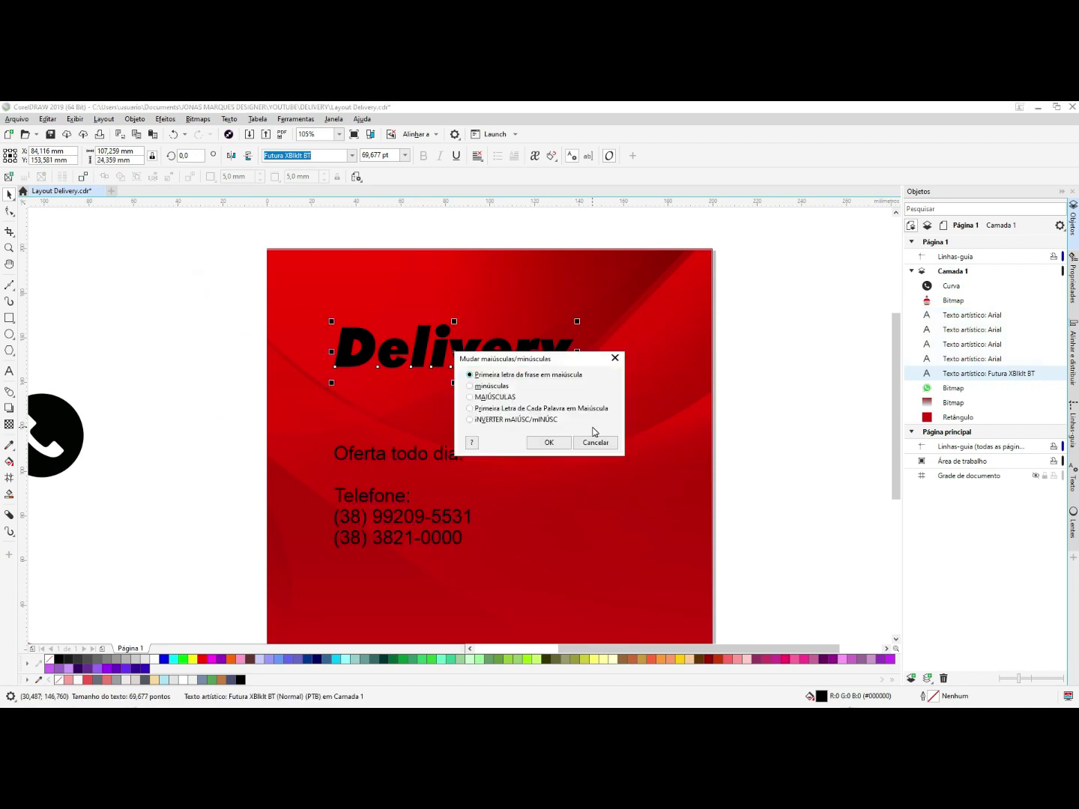
{"action": "left_click_drag", "start_coordinate": [503, 363], "coordinate": [546, 382]}
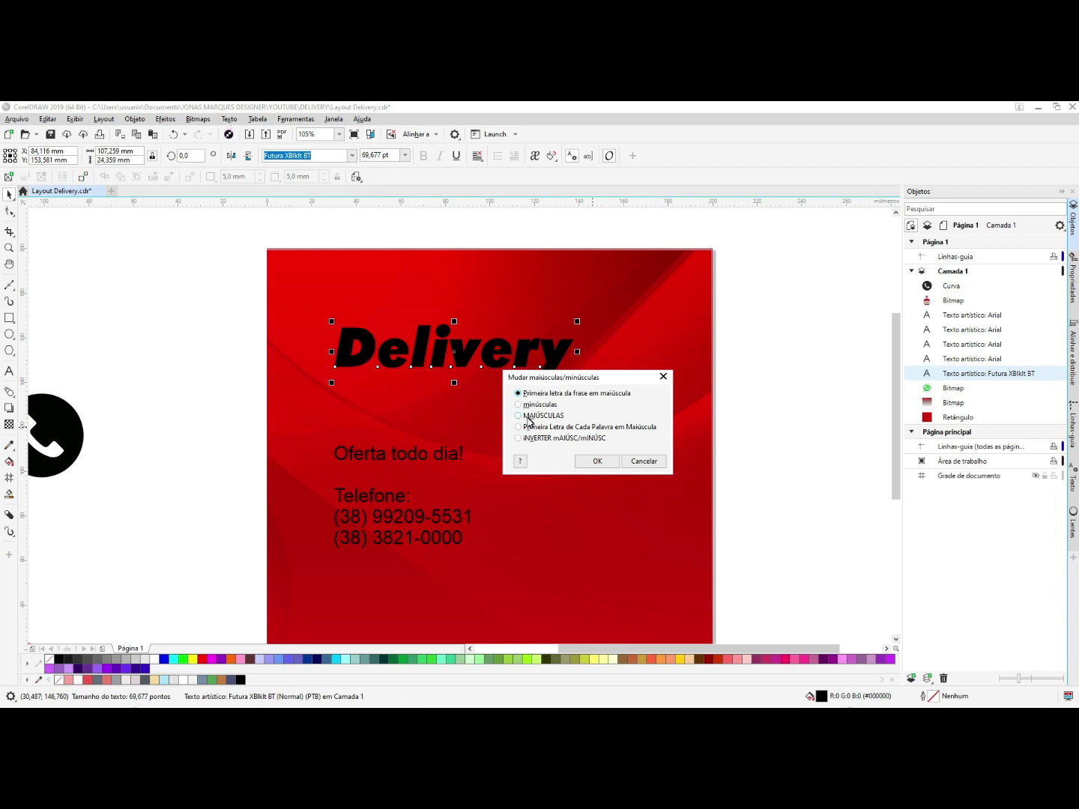
{"action": "left_click_drag", "start_coordinate": [551, 377], "coordinate": [519, 374]}
{"action": "left_click", "coordinate": [564, 462]}
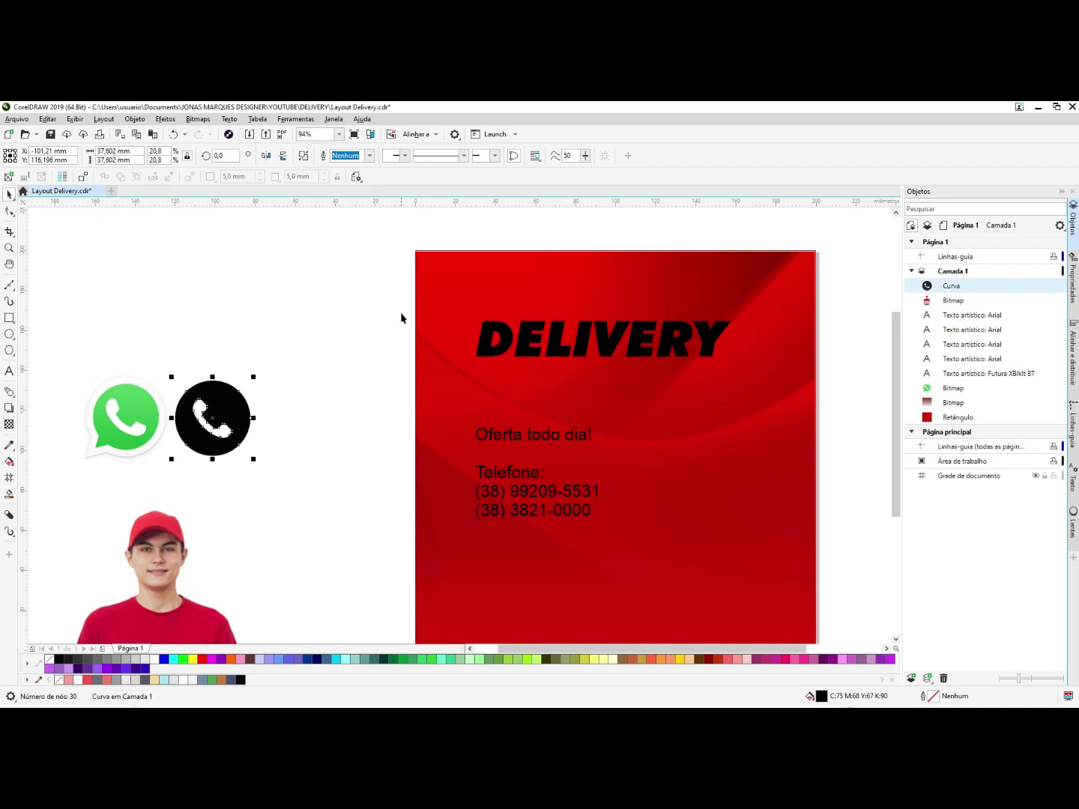
- Tighten the letter spacing of the "DELIVERY" headline with the Shape tool
{"action": "key", "text": "F10"}
{"action": "left_click", "coordinate": [708, 339]}
{"action": "left_click_drag", "start_coordinate": [738, 363], "coordinate": [717, 362]}
{"action": "key", "text": "space"}
- Fill the "DELIVERY" headline with yellow and centre it horizontally on the red background
{"action": "left_click", "coordinate": [429, 382]}
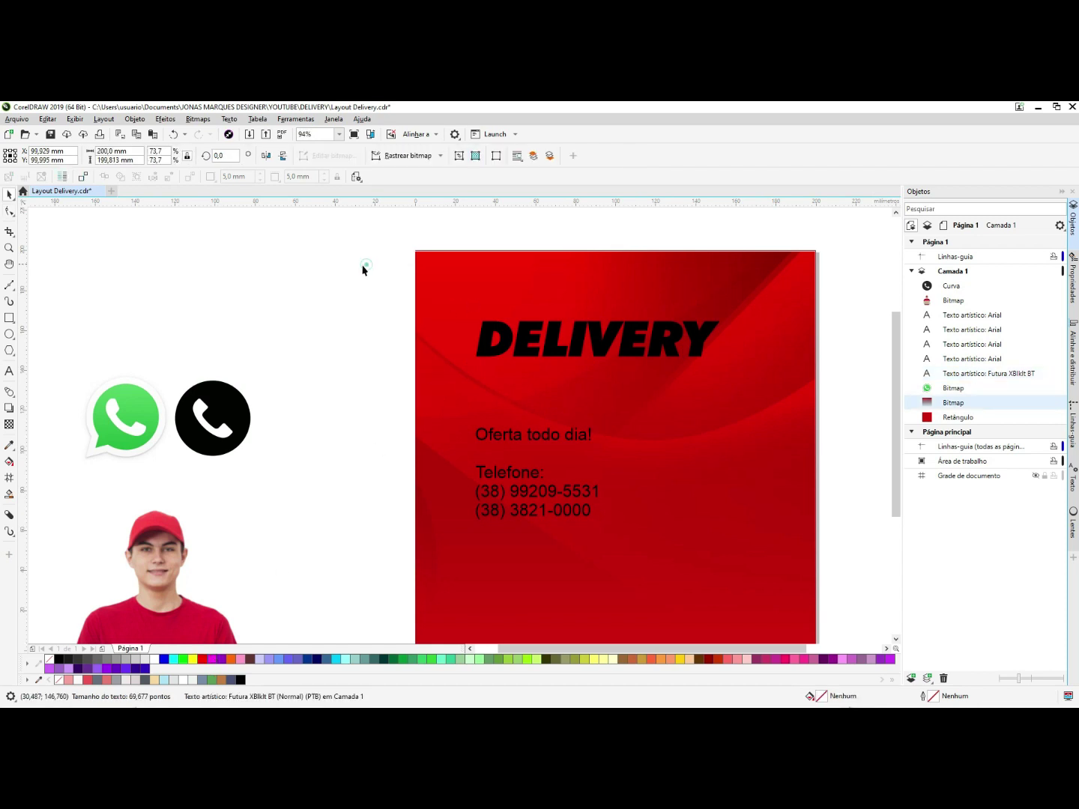
{"action": "left_click_drag", "start_coordinate": [318, 270], "coordinate": [814, 391]}
{"action": "left_click", "coordinate": [195, 658]}
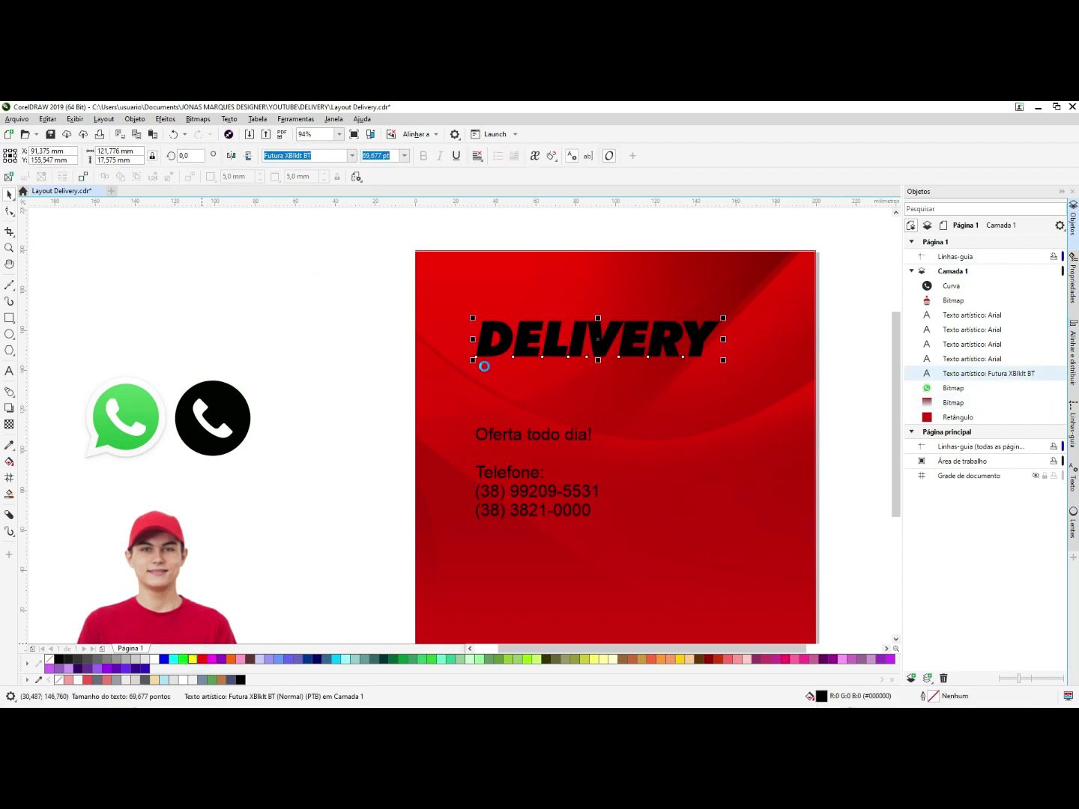
{"action": "left_click", "coordinate": [490, 289], "text": "shift"}
{"action": "key", "text": "c"}
{"action": "left_click_drag", "start_coordinate": [346, 269], "coordinate": [792, 388]}
{"action": "left_click", "coordinate": [820, 323]}
- Move the "Oferta todo dia!" line directly beneath the "DELIVERY" headline
{"action": "key", "text": "F2"}
{"action": "left_click_drag", "start_coordinate": [767, 314], "coordinate": [344, 690]}
{"action": "left_click", "coordinate": [475, 335]}
{"action": "left_click", "coordinate": [476, 337]}
{"action": "left_click", "coordinate": [482, 336]}
{"action": "left_click_drag", "start_coordinate": [483, 336], "coordinate": [537, 280]}
{"action": "key", "text": "ctrl+z"}
{"action": "left_click", "coordinate": [470, 341]}
{"action": "left_click_drag", "start_coordinate": [466, 347], "coordinate": [543, 283]}
- Make the "Oferta todo dia!" line bold and centre it horizontally on the background
{"action": "left_click", "coordinate": [424, 158]}
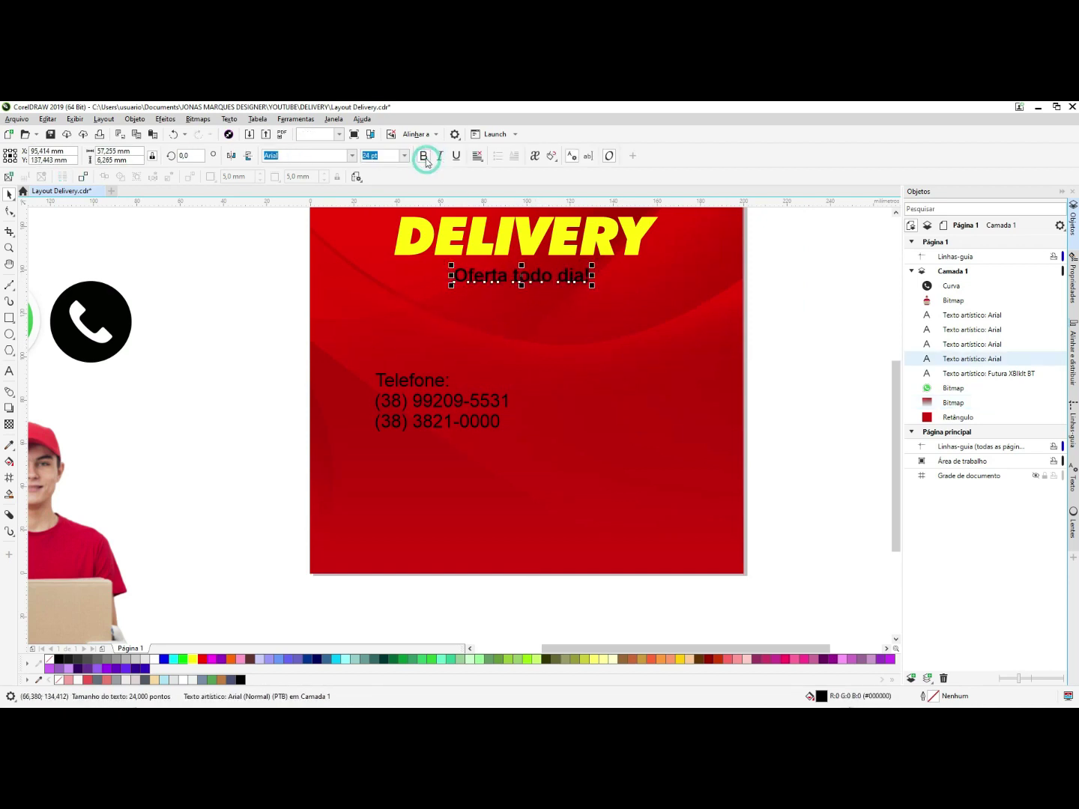
{"action": "left_click_drag", "start_coordinate": [275, 321], "coordinate": [696, 210]}
{"action": "left_click", "coordinate": [706, 267], "text": "shift"}
{"action": "key", "text": "c"}
{"action": "left_click_drag", "start_coordinate": [796, 257], "coordinate": [716, 270]}
- Set the font of the "Oferta todo dia!" line to Futura XBlkIt BT
{"action": "left_click", "coordinate": [583, 294]}
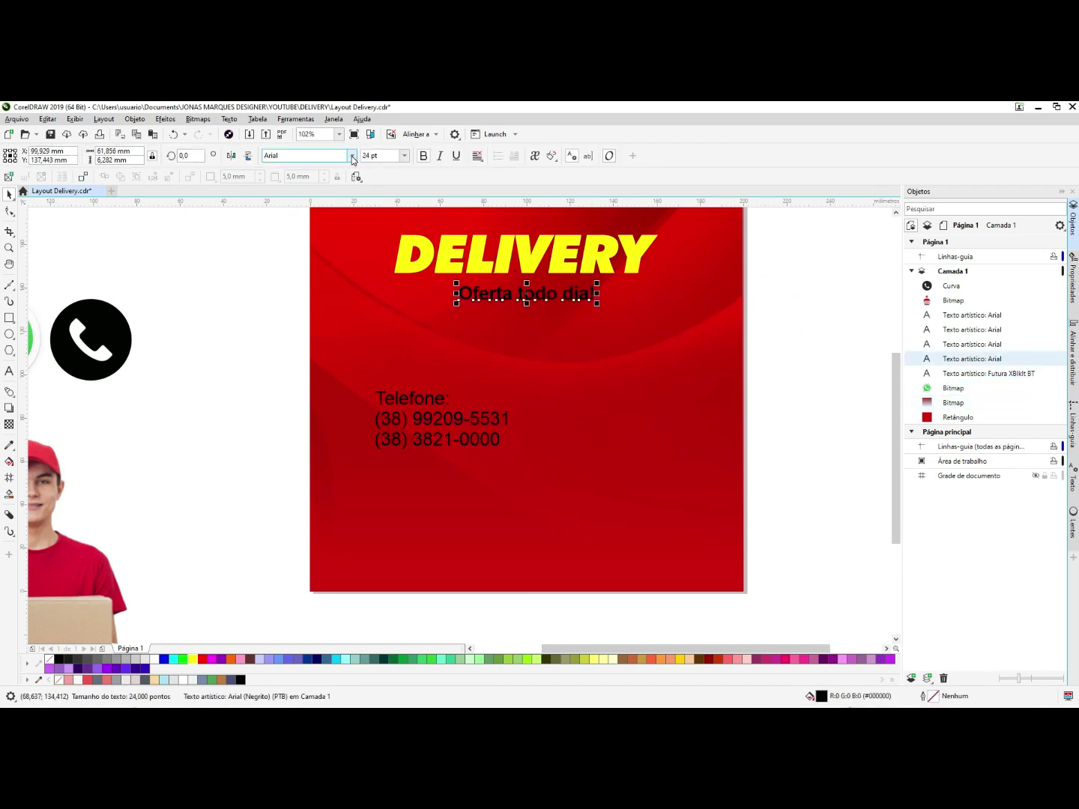
{"action": "left_click", "coordinate": [351, 155]}
{"action": "left_click", "coordinate": [323, 193]}
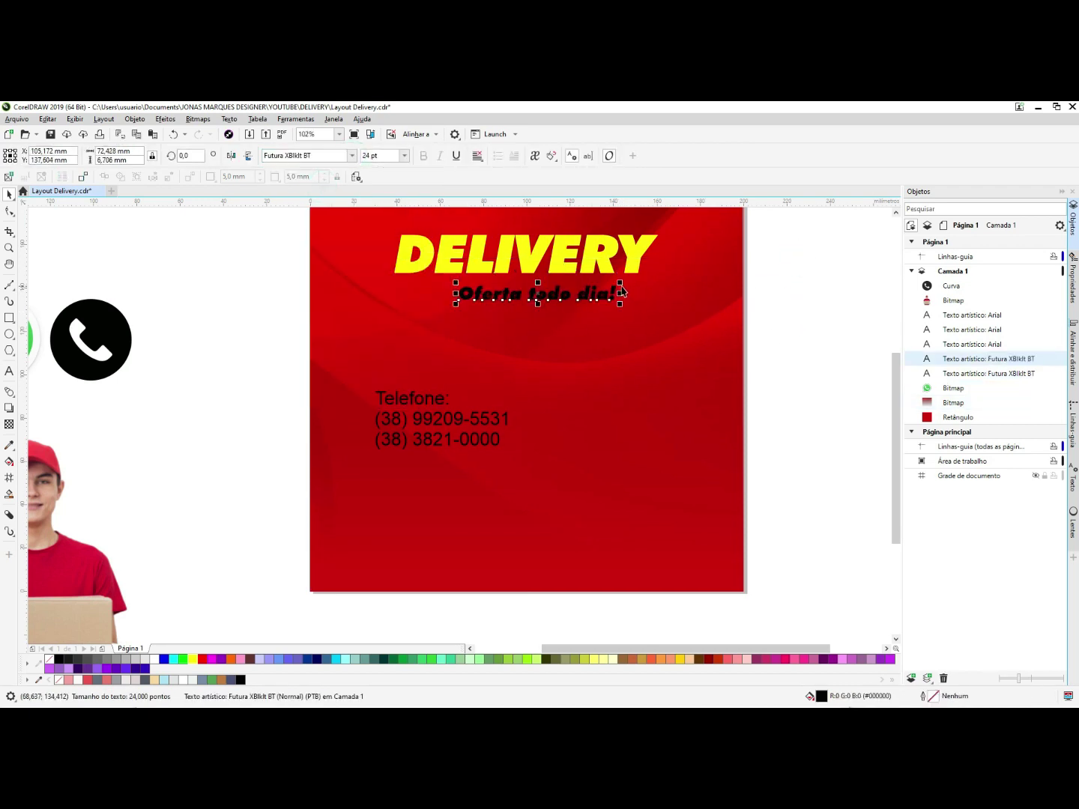
- Convert the offer line to all uppercase (MAIÚSCULAS) and recentre it horizontally on the background
{"action": "key", "text": "shift+F3"}
{"action": "left_click", "coordinate": [488, 398]}
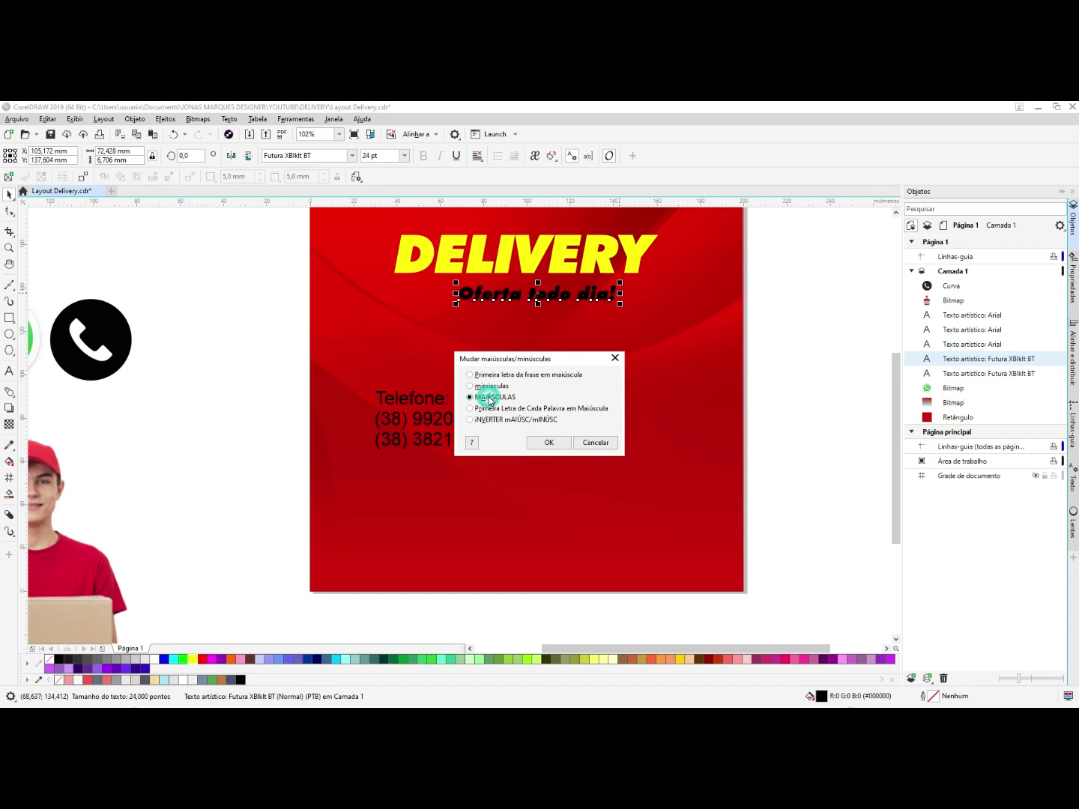
{"action": "key", "text": "Return"}
{"action": "left_click", "coordinate": [667, 291]}
{"action": "left_click", "coordinate": [767, 300]}
- Move the "Telefone:" line about 47 mm down, below the two phone numbers
{"action": "left_click", "coordinate": [423, 397]}
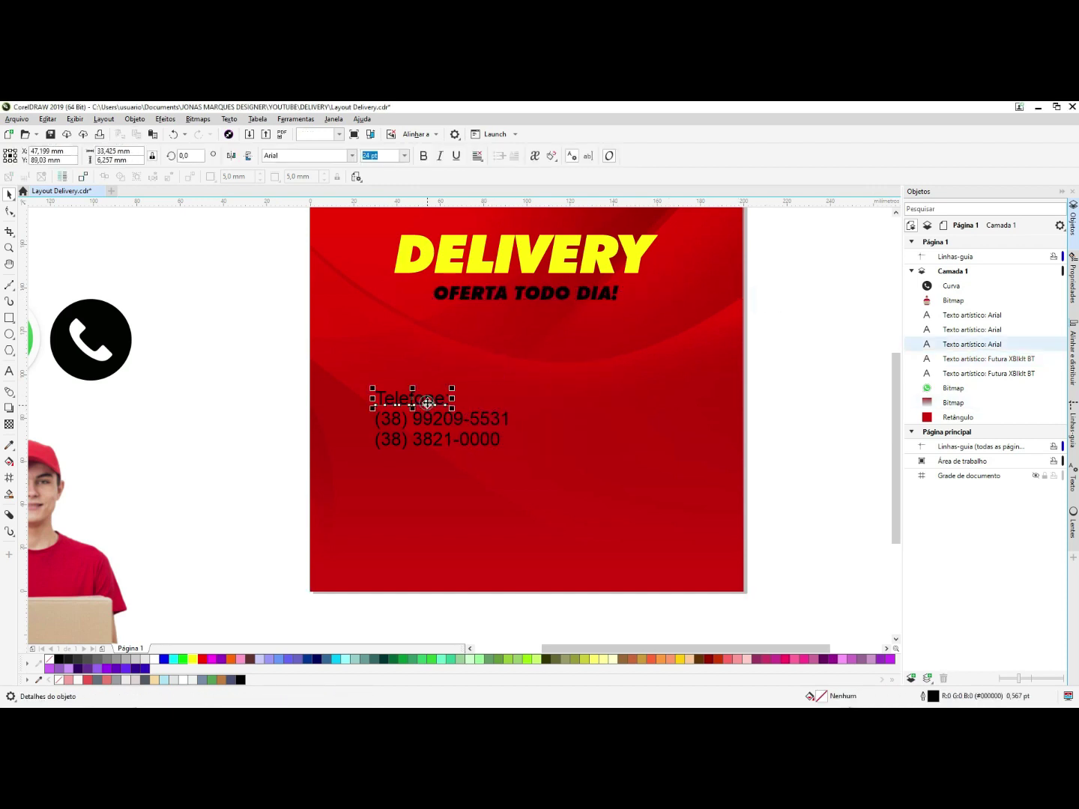
{"action": "left_click_drag", "start_coordinate": [429, 397], "coordinate": [414, 501]}
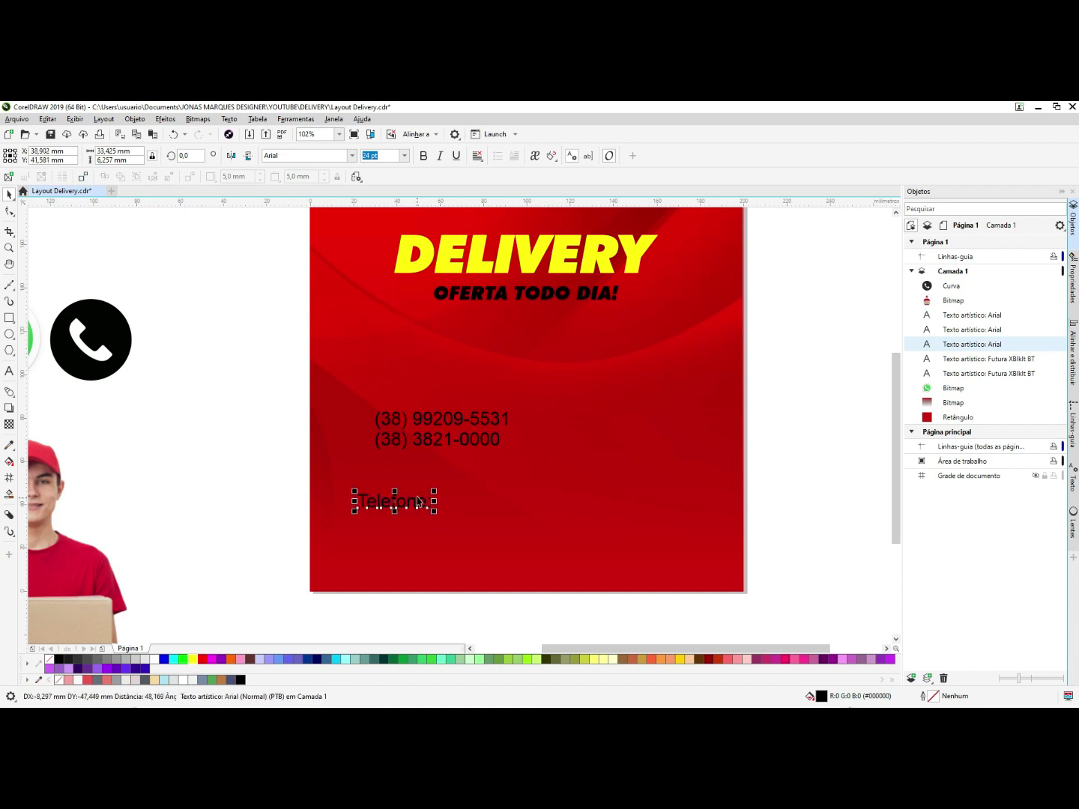
{"action": "left_click", "coordinate": [835, 450]}
- Add a vertical guideline just right of the page's horizontal centre
{"action": "scroll", "coordinate": [895, 410], "scroll_direction": "up", "scroll_amount": 2}
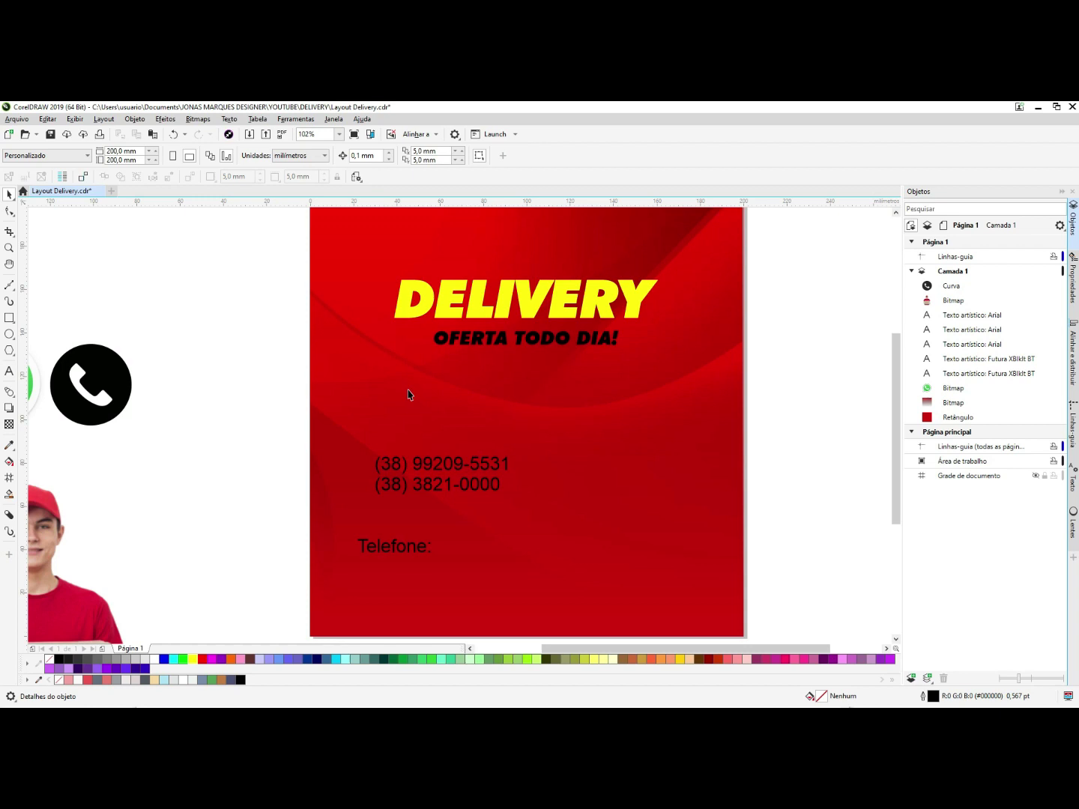
{"action": "left_click_drag", "start_coordinate": [24, 449], "coordinate": [535, 458]}
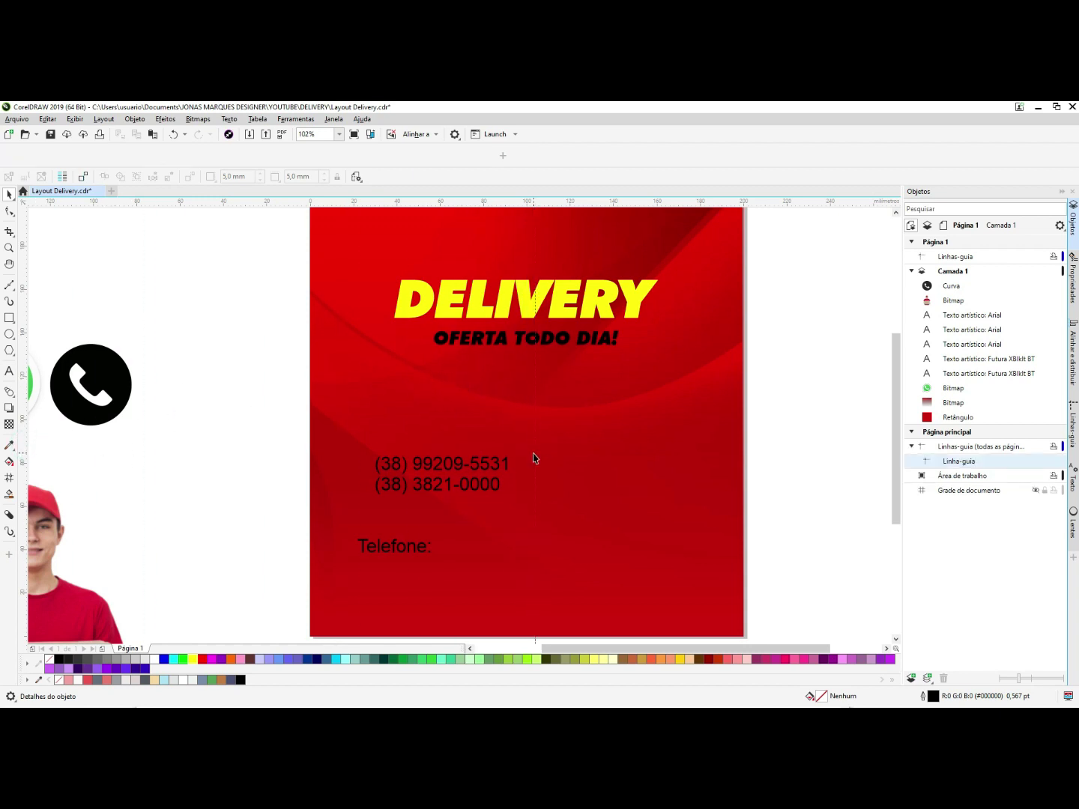
{"action": "left_click", "coordinate": [783, 451]}
- Place the delivery man photo at about 99 × 130 mm in the background's lower-right corner, using the guideline as its left limit
{"action": "left_click", "coordinate": [65, 592]}
{"action": "left_click_drag", "start_coordinate": [65, 592], "coordinate": [616, 461]}
{"action": "scroll", "coordinate": [222, 480], "scroll_direction": "down", "scroll_amount": 2}
{"action": "scroll", "coordinate": [201, 459], "scroll_direction": "up", "scroll_amount": 3}
{"action": "mouse_move", "coordinate": [700, 363]}
{"action": "left_mouse_down"}
{"action": "mouse_move", "coordinate": [694, 355]}
{"action": "mouse_move", "coordinate": [692, 372]}
{"action": "left_mouse_up"}
{"action": "left_click", "coordinate": [660, 340], "text": "shift"}
{"action": "left_click", "coordinate": [750, 390]}
- Apply a tone curve (Curva de tom) to the delivery man photo, resetting it and adding points at X 150, Y 137 and X 204, Y 209
{"action": "left_click", "coordinate": [566, 415]}
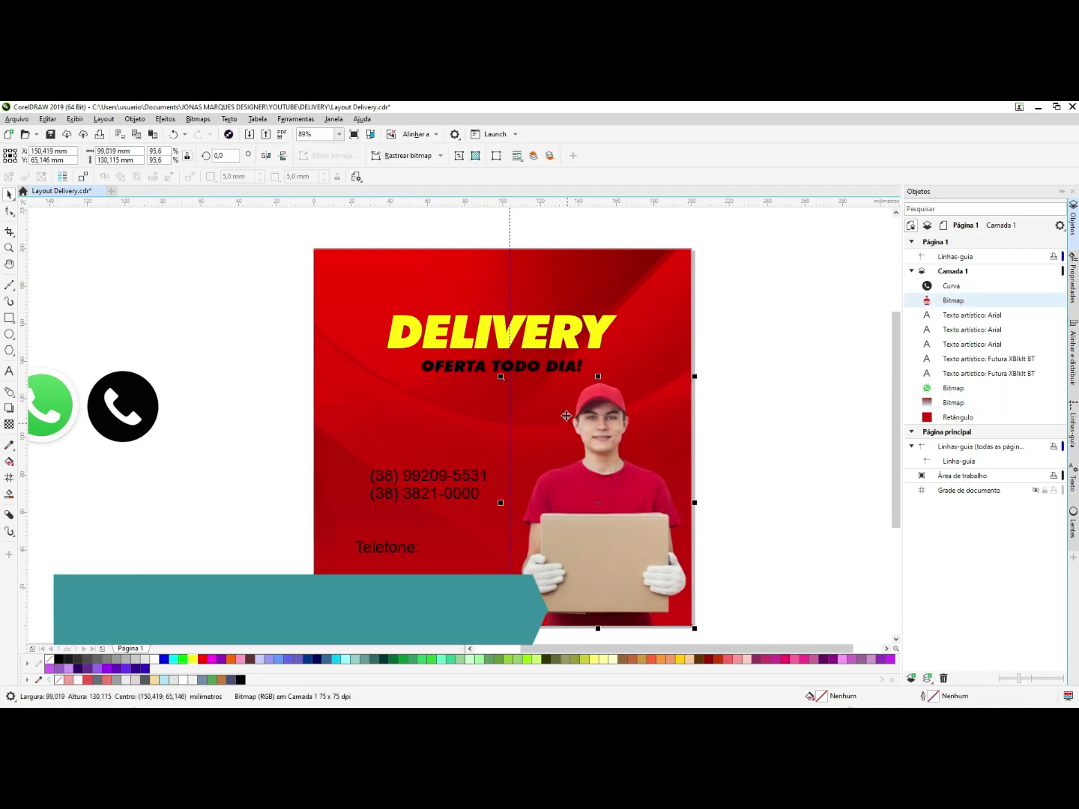
{"action": "left_click", "coordinate": [165, 118]}
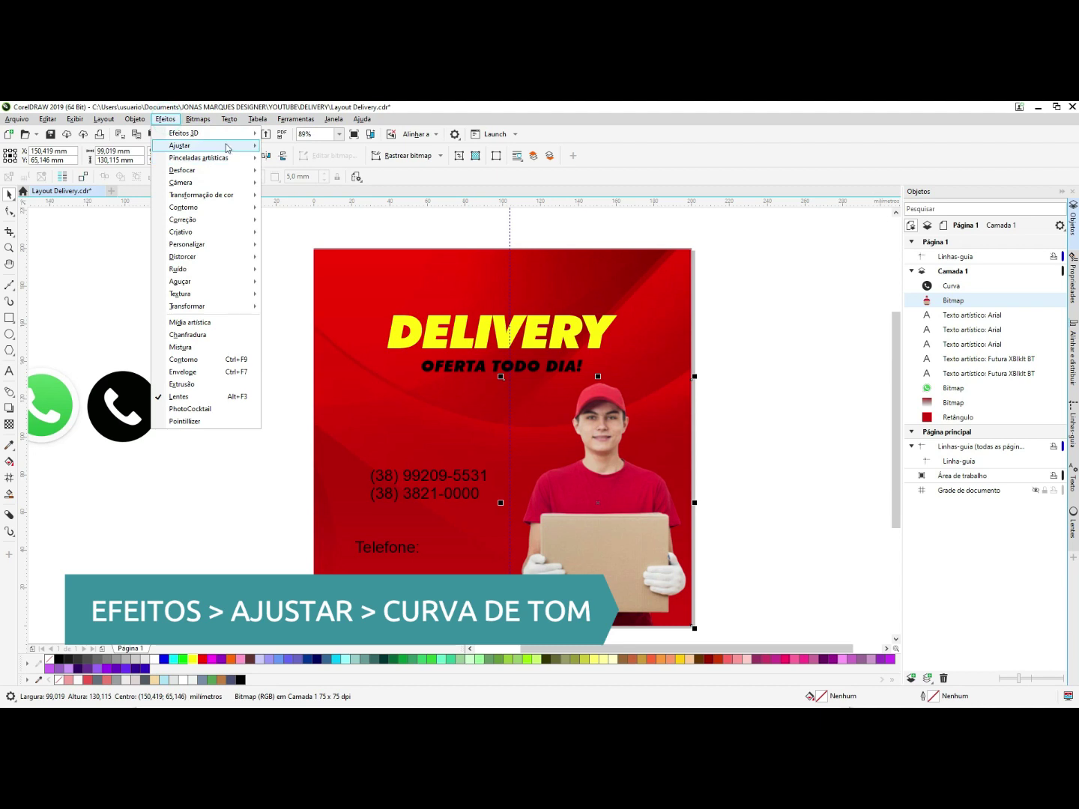
{"action": "mouse_move", "coordinate": [227, 148]}
{"action": "left_click", "coordinate": [337, 217]}
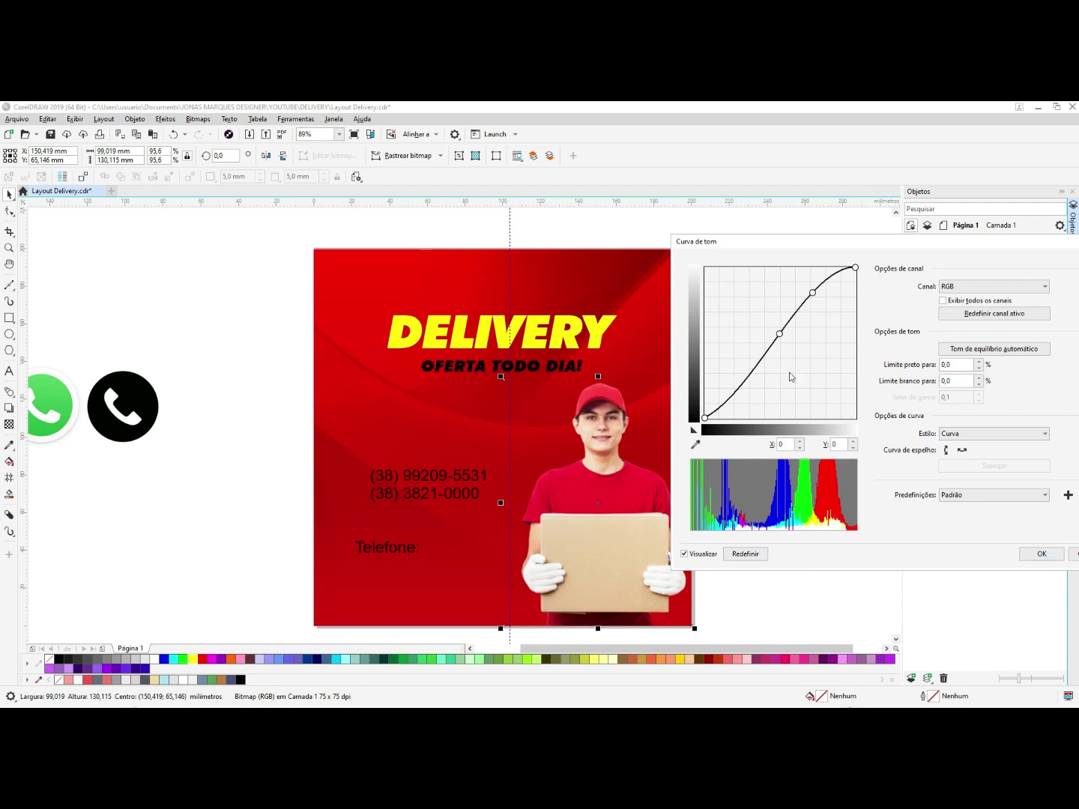
{"action": "left_click", "coordinate": [749, 558]}
{"action": "left_click_drag", "start_coordinate": [793, 334], "coordinate": [793, 338]}
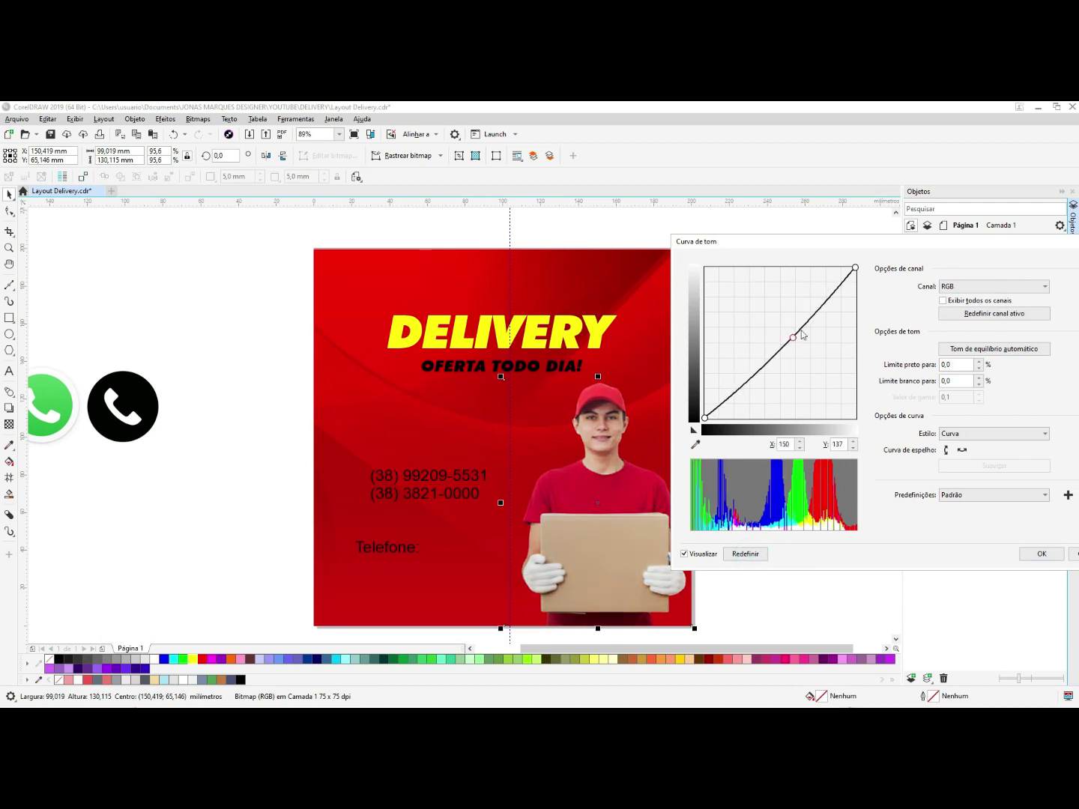
{"action": "left_click", "coordinate": [825, 296]}
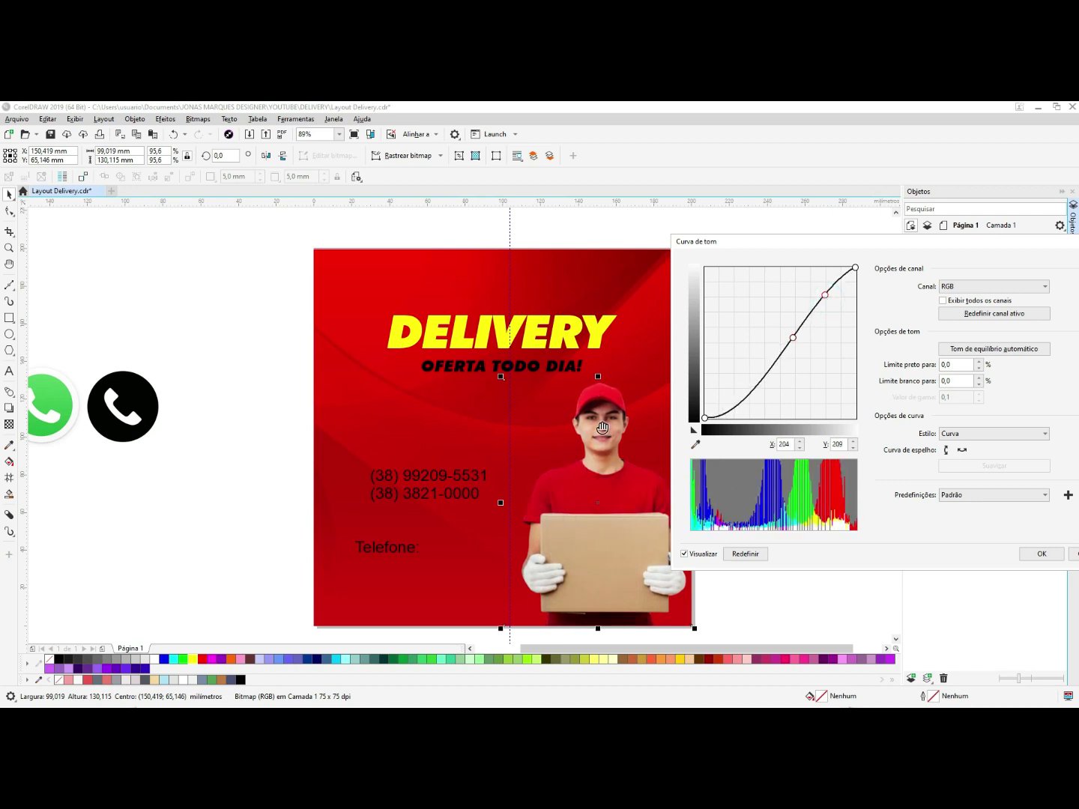
{"action": "left_click", "coordinate": [1030, 556]}
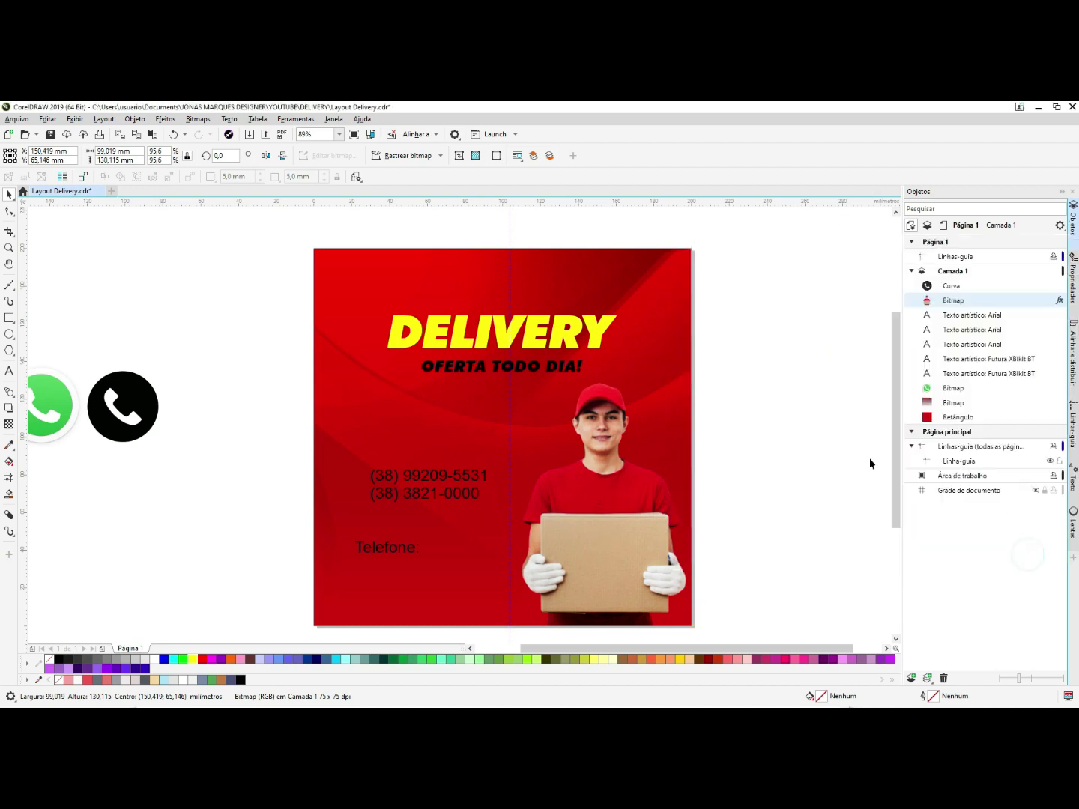
{"action": "left_click", "coordinate": [809, 459]}
{"action": "key", "text": "F2"}
{"action": "left_click_drag", "start_coordinate": [688, 276], "coordinate": [248, 613]}
{"action": "left_click", "coordinate": [377, 526]}
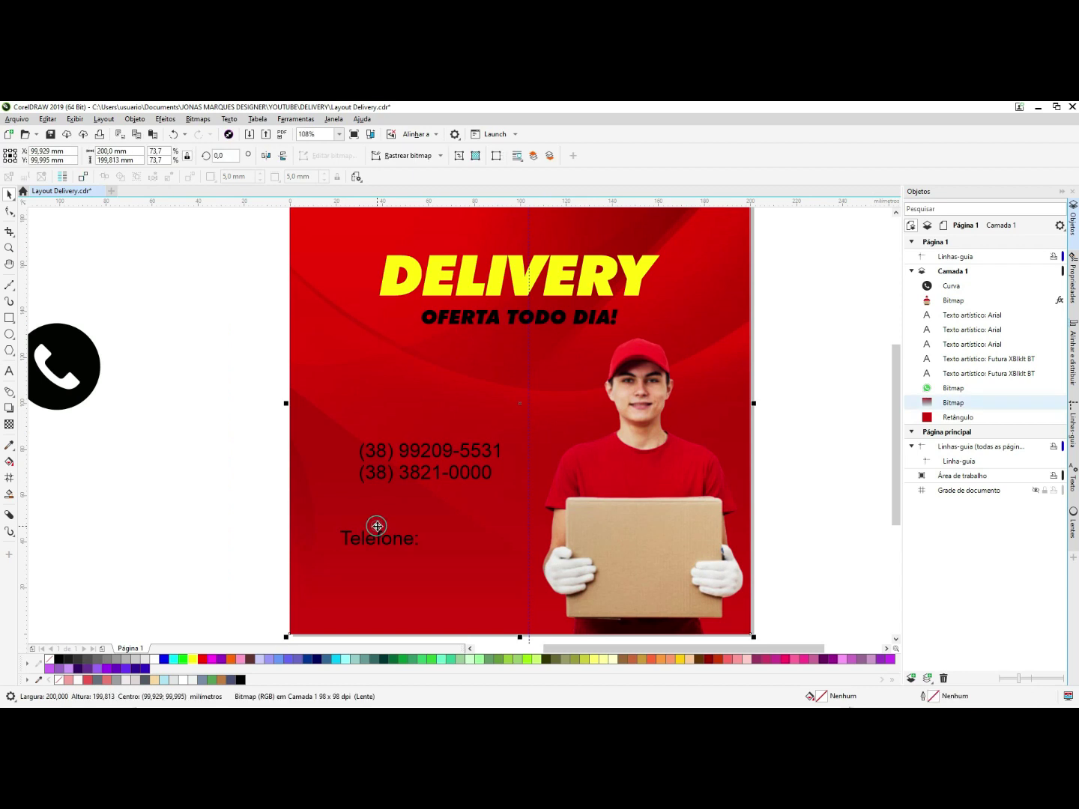
{"action": "left_click", "coordinate": [407, 450]}
{"action": "left_click_drag", "start_coordinate": [214, 412], "coordinate": [543, 504]}
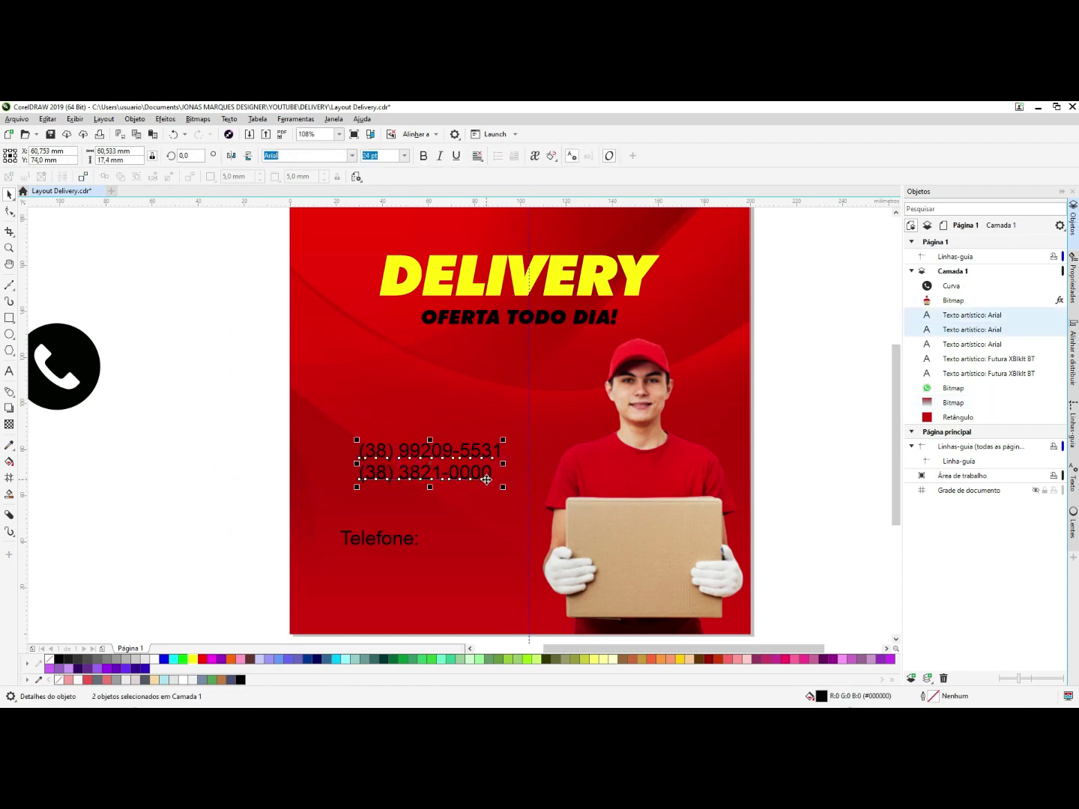
- Shrink the WhatsApp and phone icons together, with the phone icon about 9 mm wide, and move them near the phone numbers
{"action": "scroll", "coordinate": [197, 363], "scroll_direction": "down", "scroll_amount": 2}
{"action": "key", "text": "F2"}
{"action": "left_click_drag", "start_coordinate": [354, 312], "coordinate": [42, 487]}
{"action": "left_click_drag", "start_coordinate": [340, 269], "coordinate": [108, 416]}
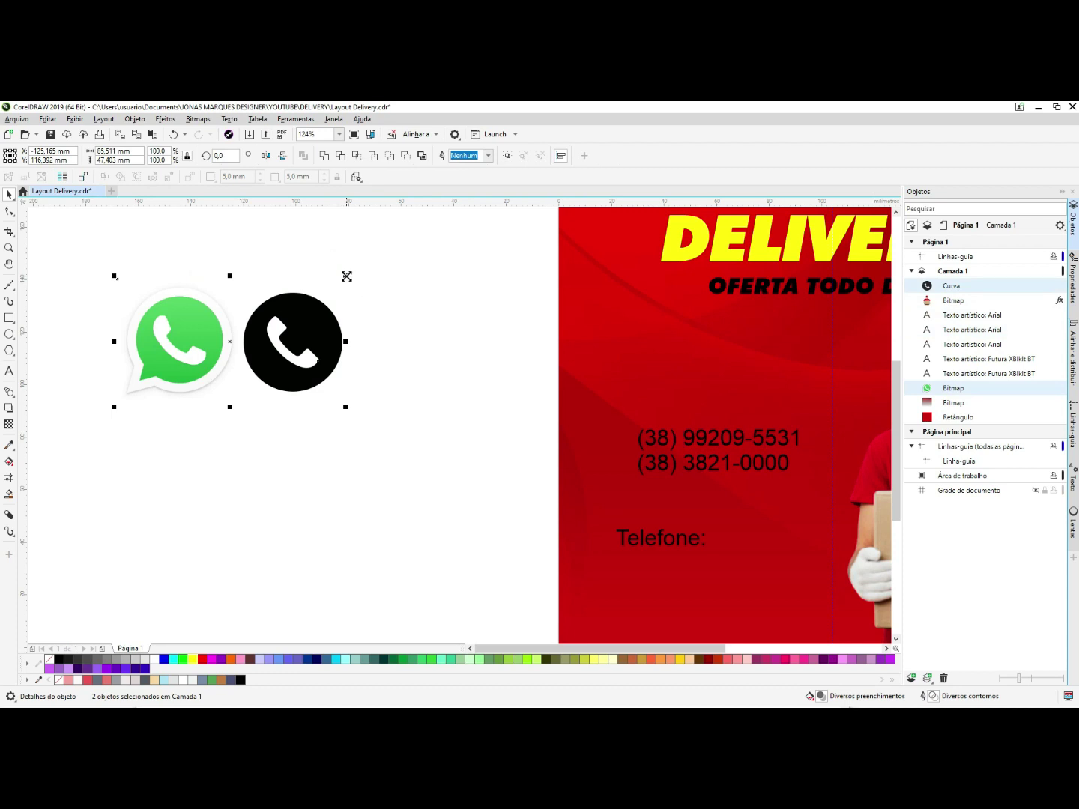
{"action": "left_click_drag", "start_coordinate": [114, 276], "coordinate": [535, 418]}
{"action": "left_click_drag", "start_coordinate": [381, 308], "coordinate": [884, 592]}
- Position the WhatsApp icon to the left of the first phone number and the phone icon beside the second
{"action": "left_click", "coordinate": [265, 436]}
{"action": "left_click_drag", "start_coordinate": [259, 370], "coordinate": [408, 370]}
{"action": "left_click", "coordinate": [330, 376]}
{"action": "left_click_drag", "start_coordinate": [331, 376], "coordinate": [402, 422]}
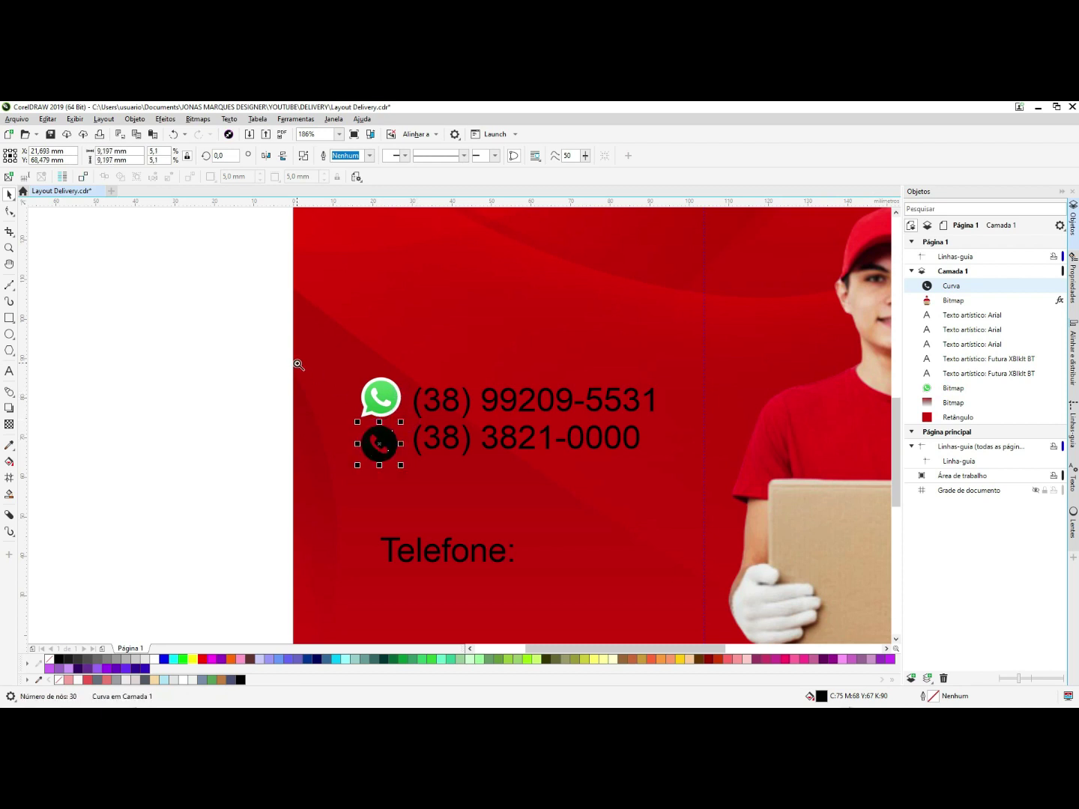
- Align each icon vertically centred with its phone number and group each icon-and-number pair
{"action": "scroll", "coordinate": [617, 528], "scroll_direction": "up", "scroll_amount": 2}
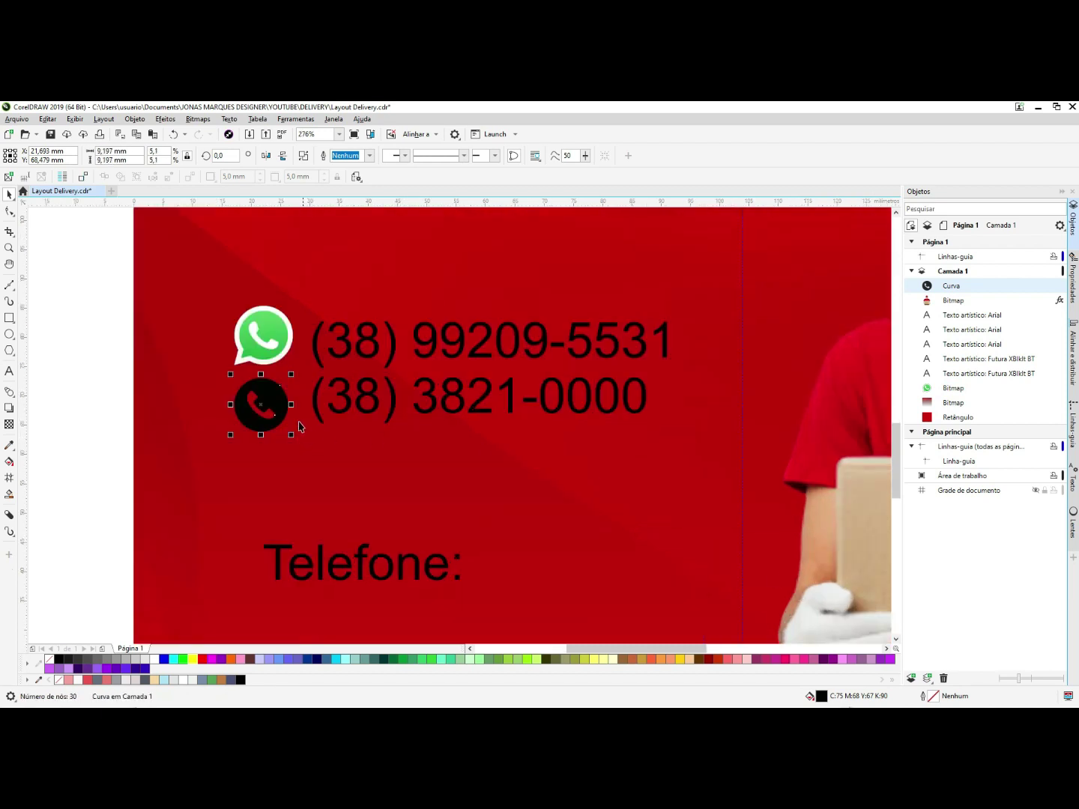
{"action": "left_click_drag", "start_coordinate": [80, 356], "coordinate": [659, 478]}
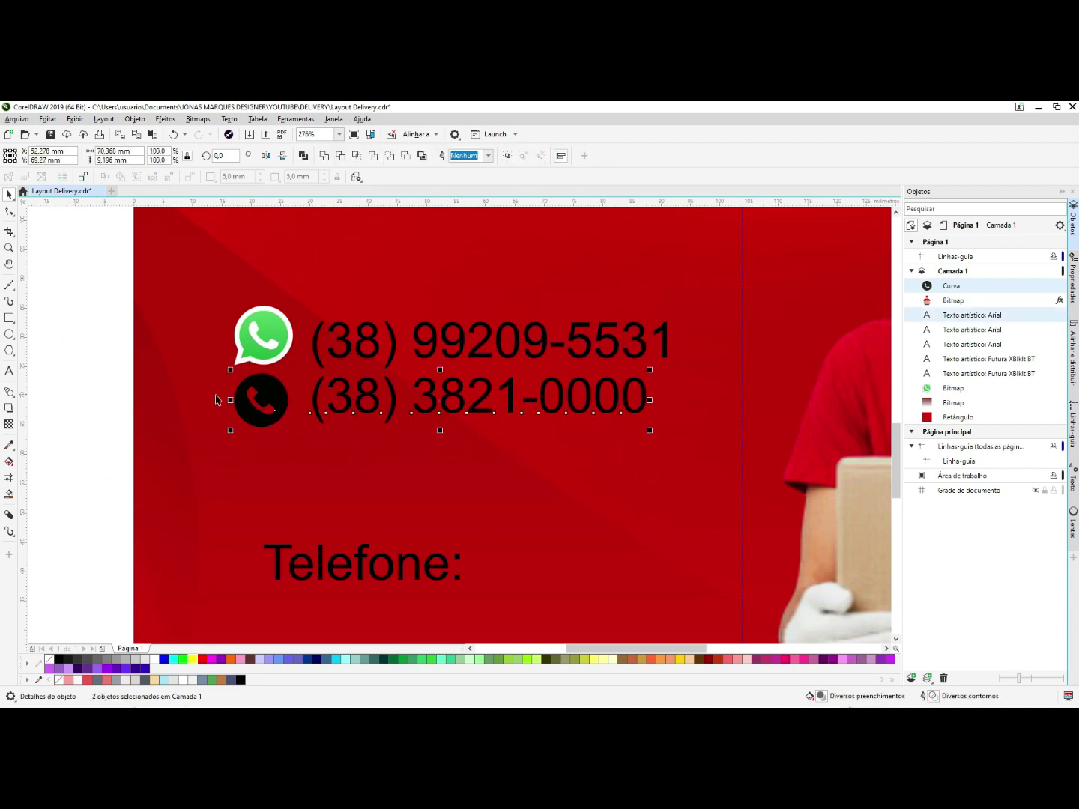
{"action": "key", "text": "ctrl+g"}
{"action": "left_click_drag", "start_coordinate": [65, 258], "coordinate": [728, 386]}
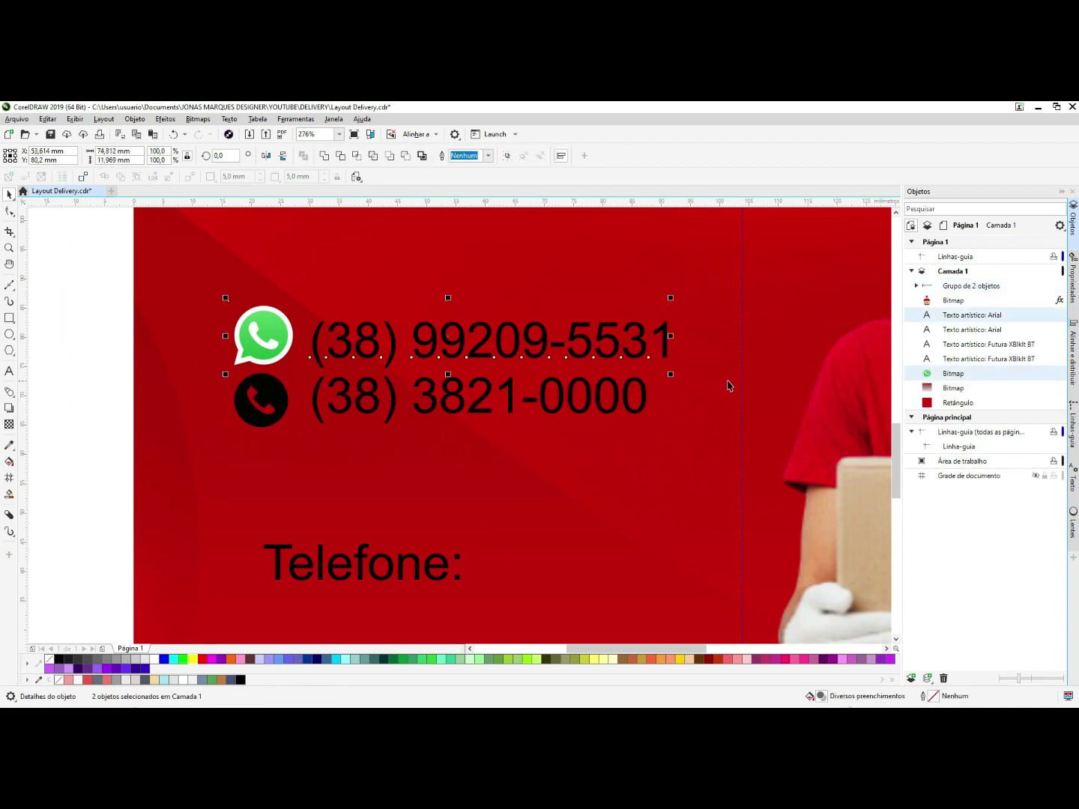
{"action": "key", "text": "e"}
{"action": "key", "text": "ctrl+g"}
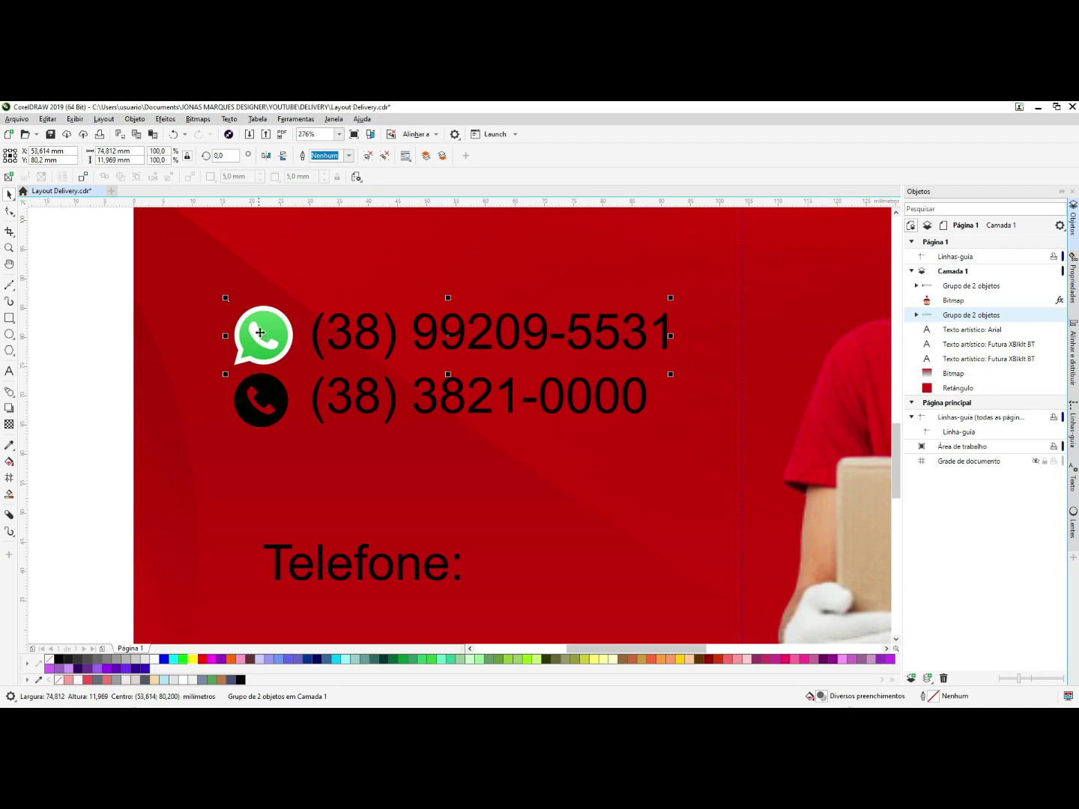
- Change the font of both phone numbers to Lato Black
{"action": "left_click", "coordinate": [394, 333], "text": "ctrl"}
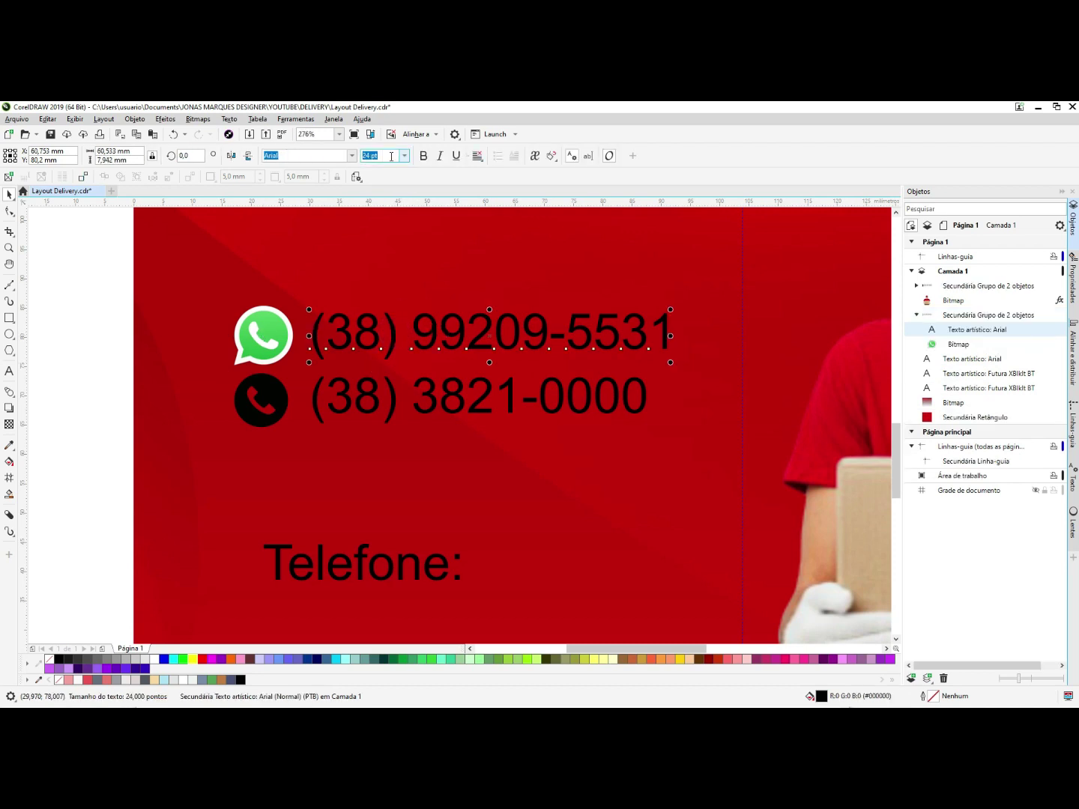
{"action": "left_click", "coordinate": [351, 155]}
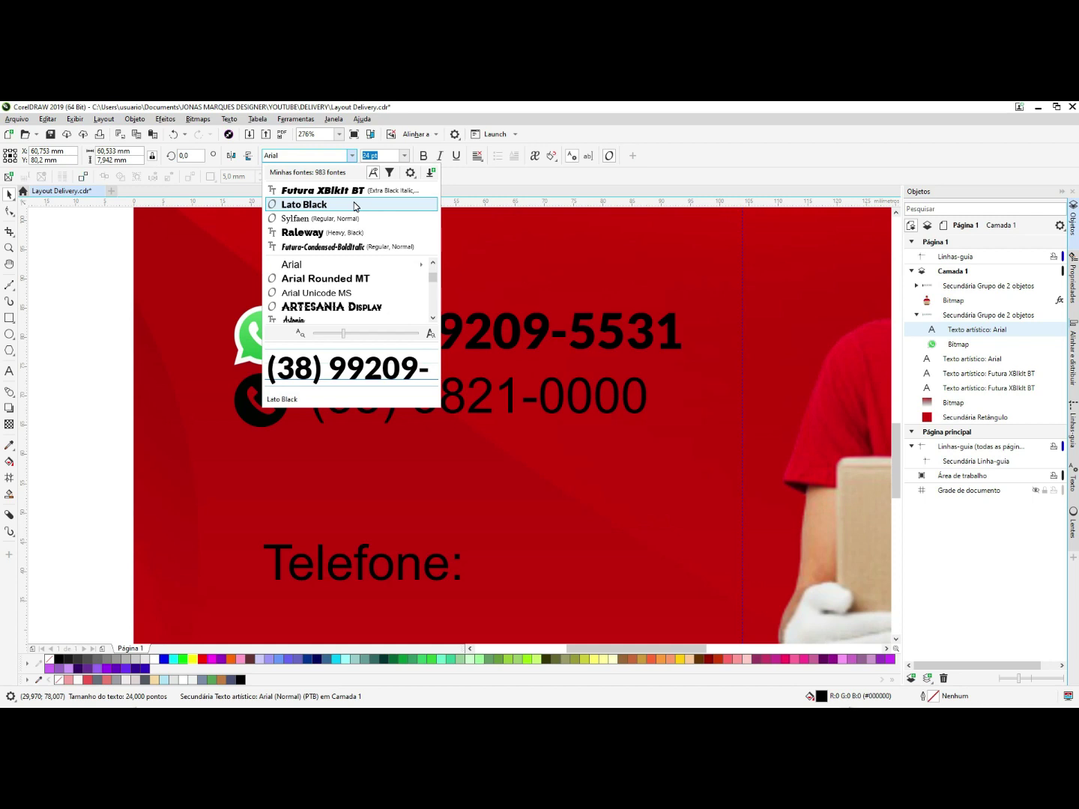
{"action": "left_click", "coordinate": [353, 206]}
{"action": "left_click", "coordinate": [395, 395]}
{"action": "left_click", "coordinate": [355, 159]}
{"action": "left_click", "coordinate": [352, 156]}
{"action": "left_click", "coordinate": [304, 188]}
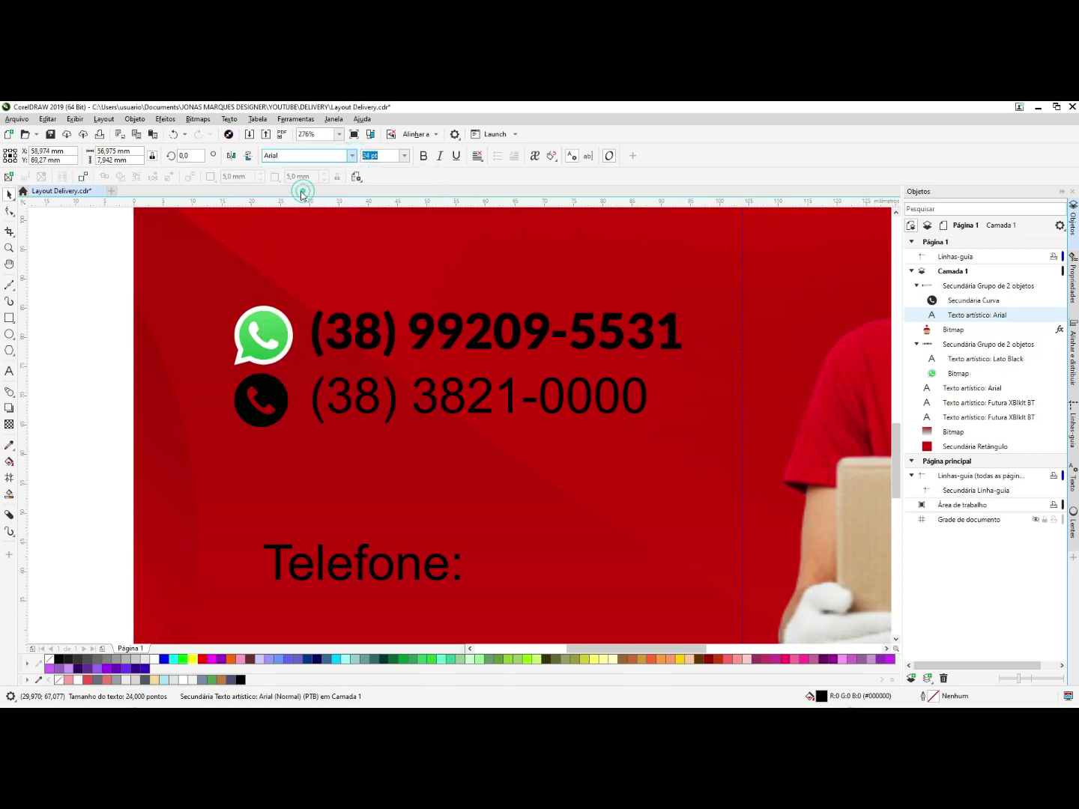
{"action": "double_click", "coordinate": [395, 392]}
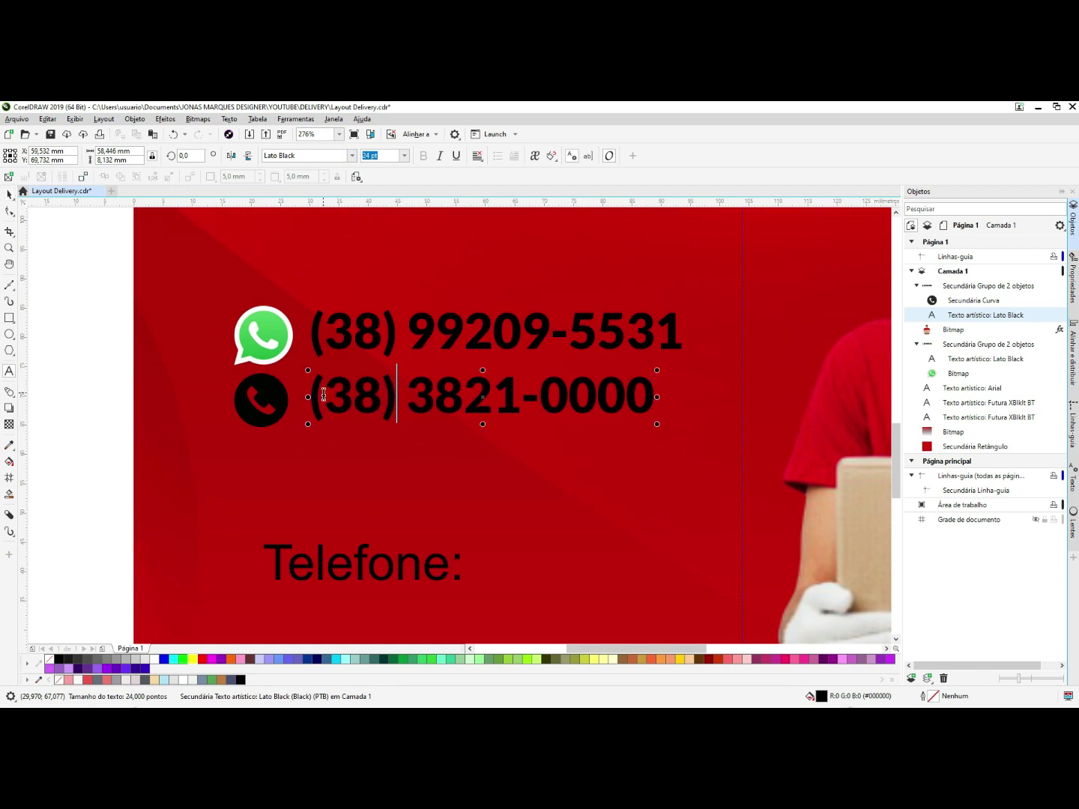
- Group the two icon-and-number pairs together and fill the group white
{"action": "left_click", "coordinate": [260, 397]}
{"action": "left_click", "coordinate": [263, 343], "text": "shift"}
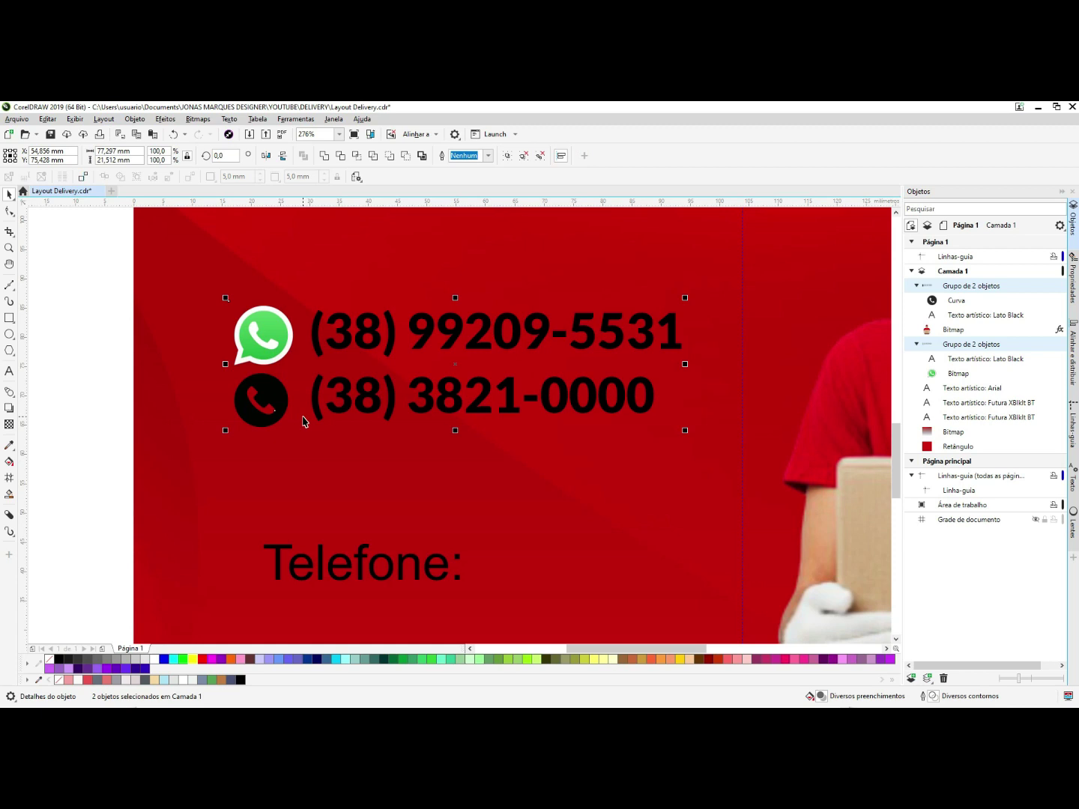
{"action": "key", "text": "ctrl+g"}
{"action": "left_click", "coordinate": [155, 661]}
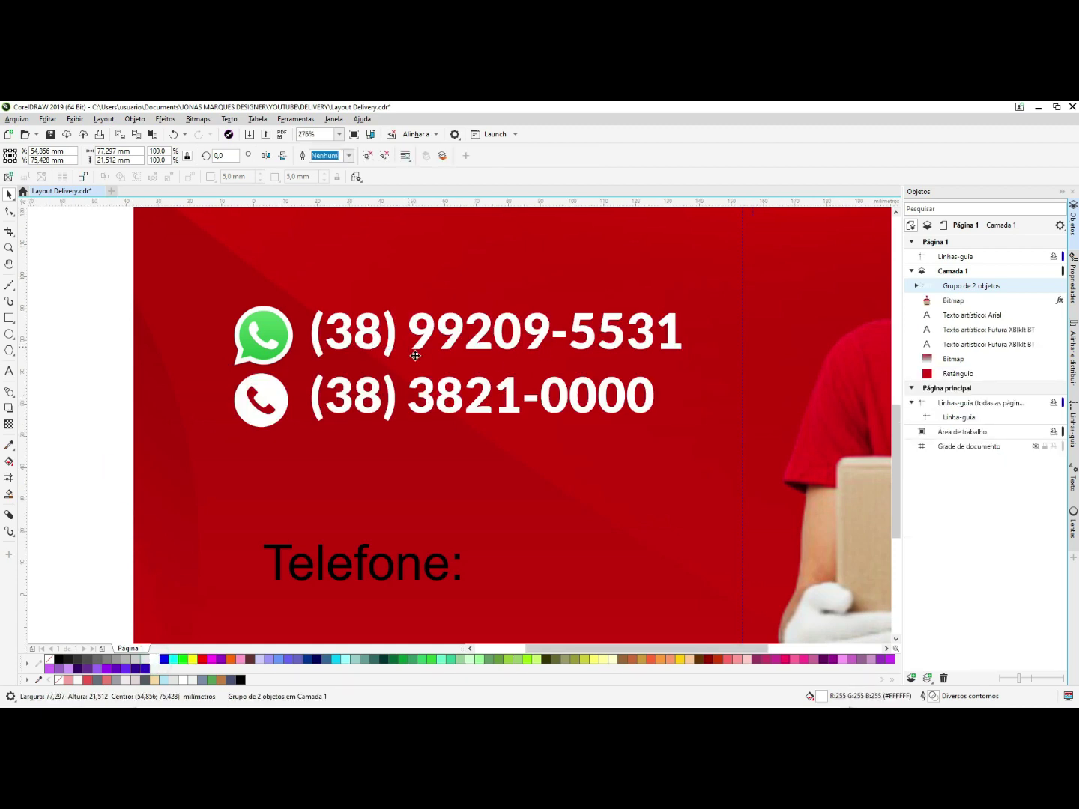
- Place the "Telefone:" label just above the phone numbers, set it in Lato Black and fill it white
{"action": "scroll", "coordinate": [415, 355], "scroll_direction": "down", "scroll_amount": 4}
{"action": "scroll", "coordinate": [466, 349], "scroll_direction": "up", "scroll_amount": 3}
{"action": "left_click", "coordinate": [327, 501]}
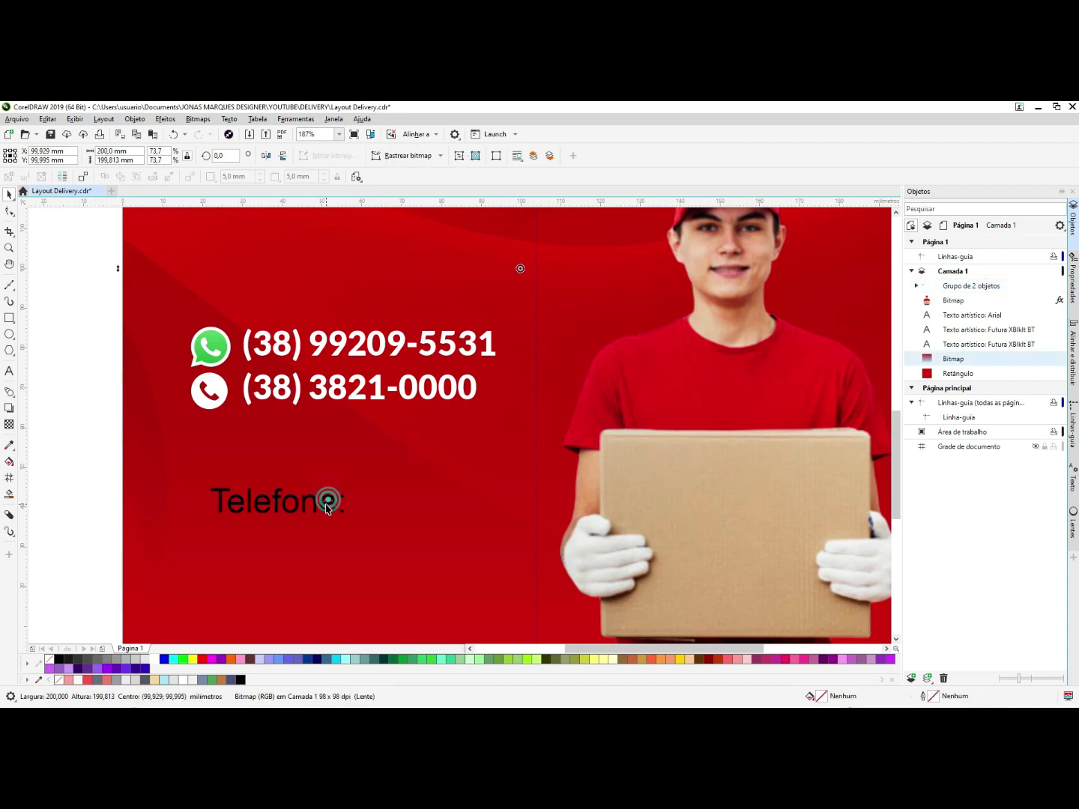
{"action": "left_click", "coordinate": [326, 502]}
{"action": "left_click_drag", "start_coordinate": [327, 503], "coordinate": [292, 303]}
{"action": "left_click", "coordinate": [351, 155]}
{"action": "left_click", "coordinate": [322, 185]}
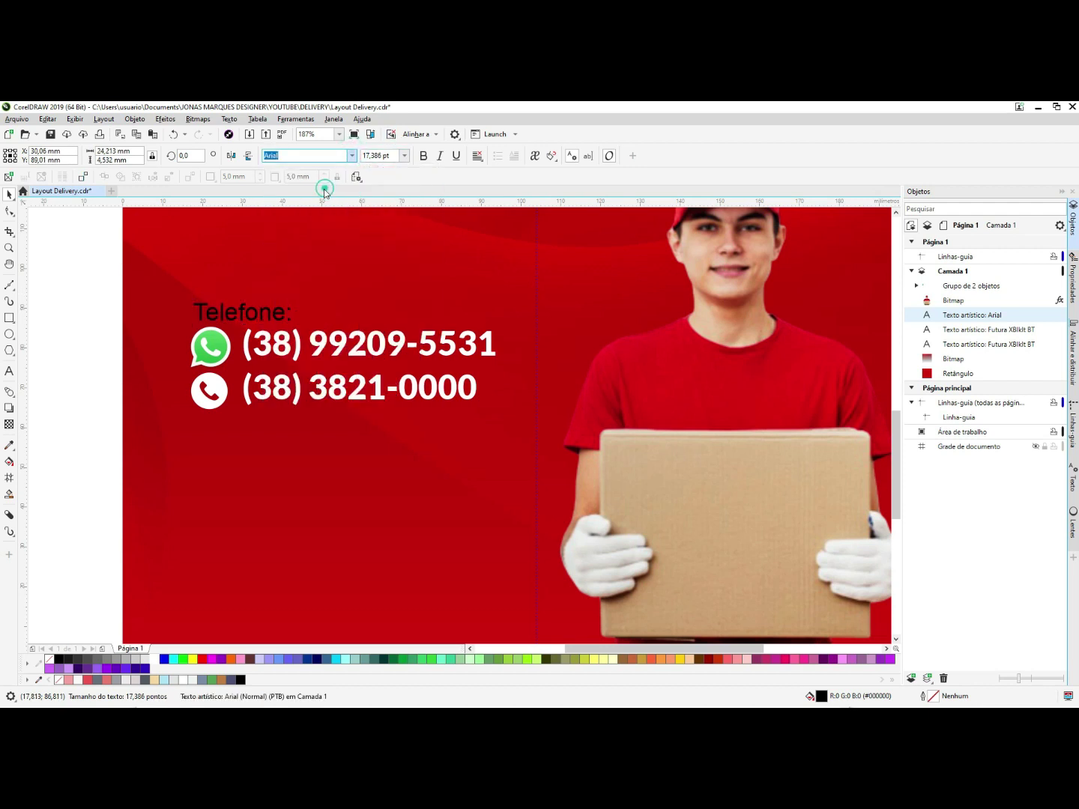
{"action": "left_click", "coordinate": [153, 659]}
- Group the "Telefone:" label with the phone numbers and move the block to the layout's lower-left area, centred at about X 53, Y 26 mm
{"action": "left_click", "coordinate": [213, 347]}
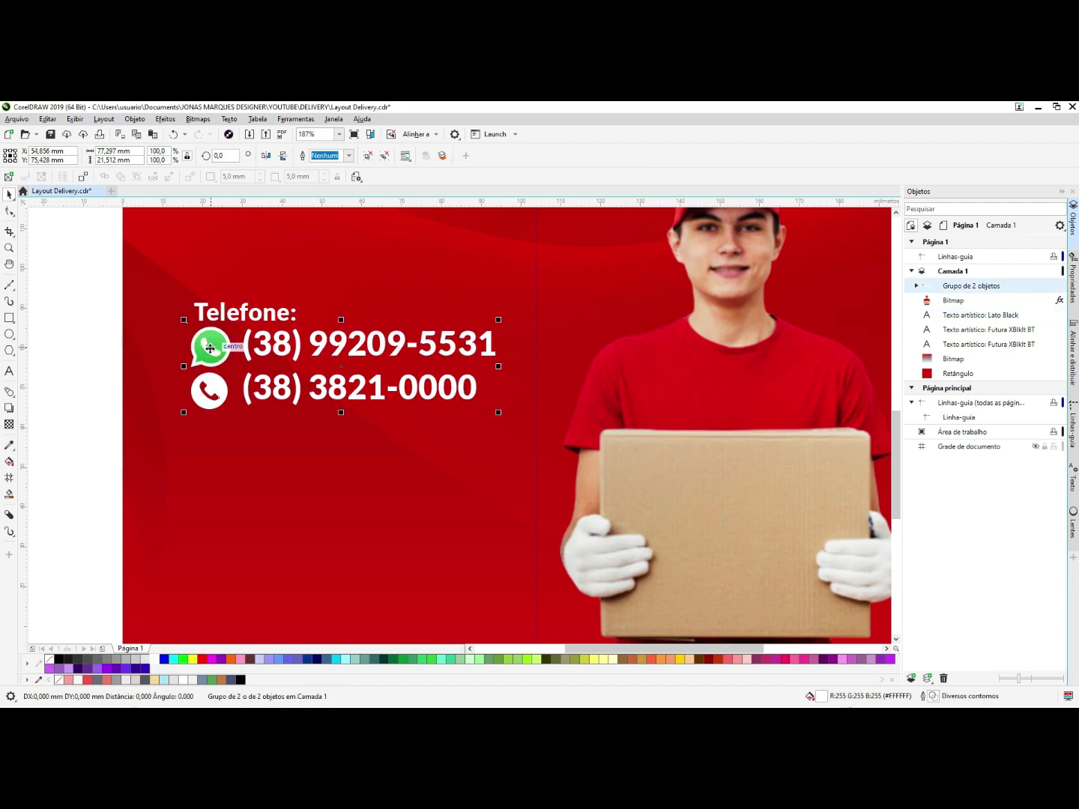
{"action": "left_click", "coordinate": [247, 313], "text": "shift"}
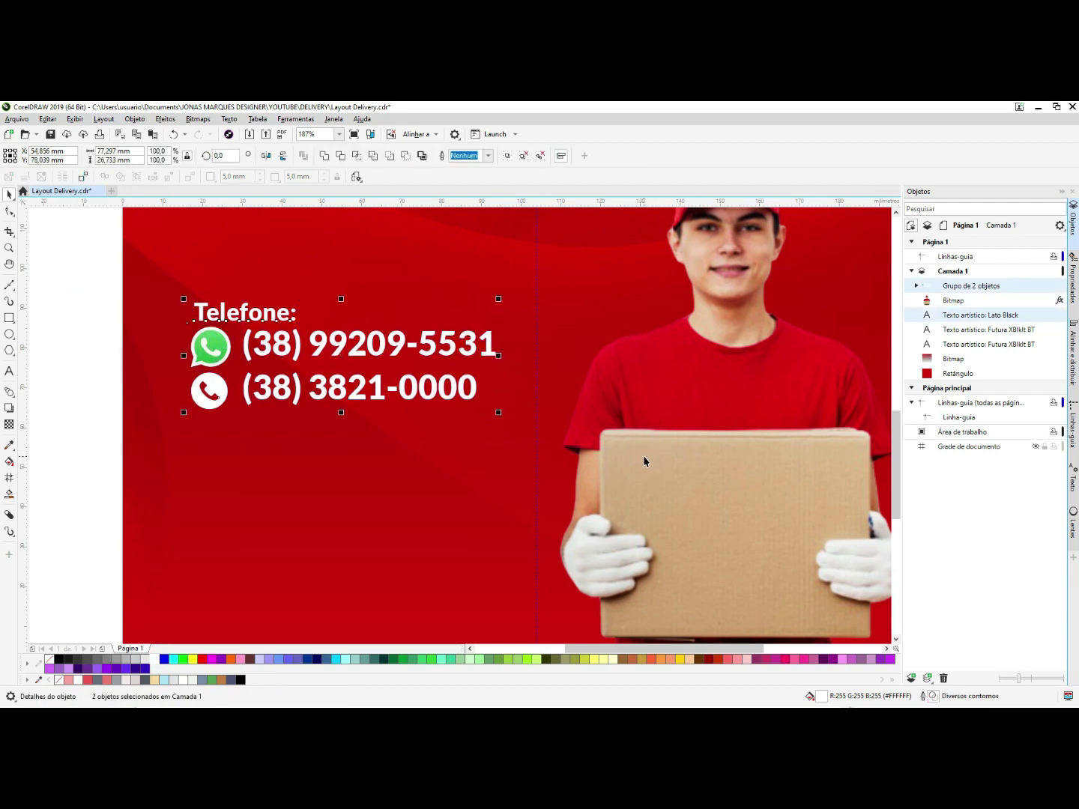
{"action": "key", "text": "ctrl+g"}
{"action": "scroll", "coordinate": [205, 349], "scroll_direction": "down", "scroll_amount": 3}
{"action": "left_click_drag", "start_coordinate": [208, 352], "coordinate": [205, 466]}
{"action": "left_click", "coordinate": [125, 461]}
{"action": "scroll", "coordinate": [460, 500], "scroll_direction": "down", "scroll_amount": 2}
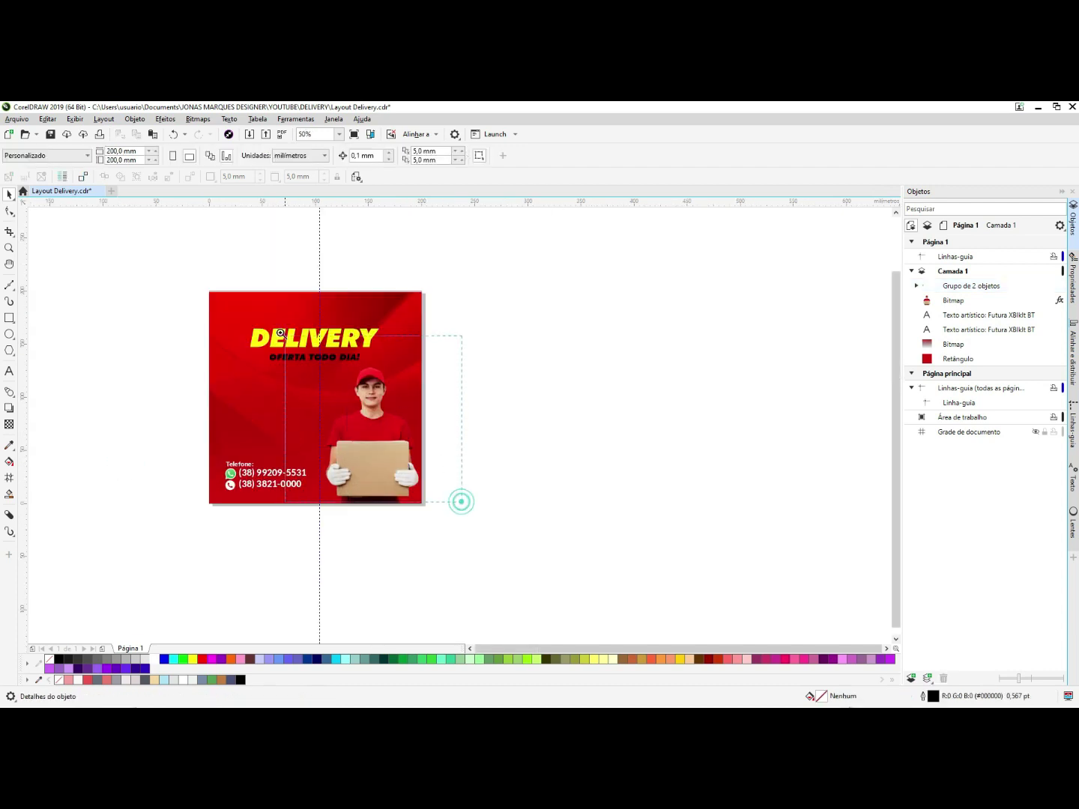
{"action": "scroll", "coordinate": [138, 314], "scroll_direction": "up", "scroll_amount": 2}
{"action": "left_click", "coordinate": [355, 577]}
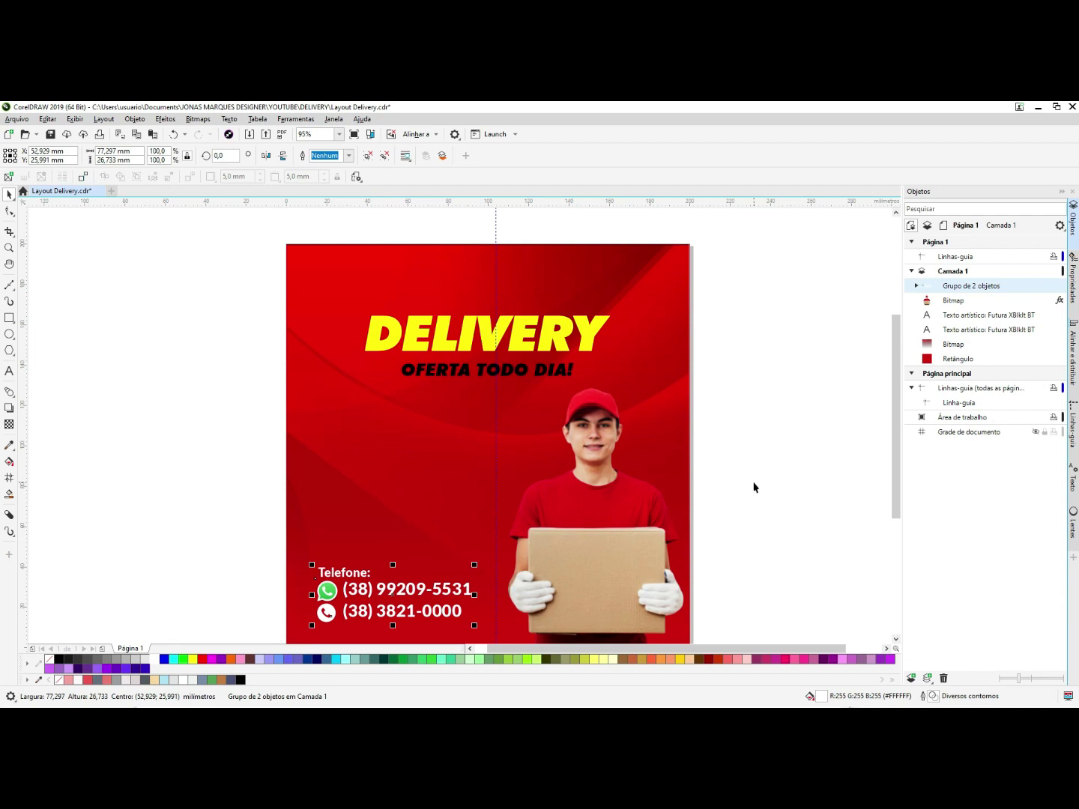
{"action": "left_click", "coordinate": [115, 559]}
{"action": "left_click", "coordinate": [591, 328]}
{"action": "left_click", "coordinate": [602, 459]}
{"action": "left_click_drag", "start_coordinate": [331, 224], "coordinate": [227, 284]}
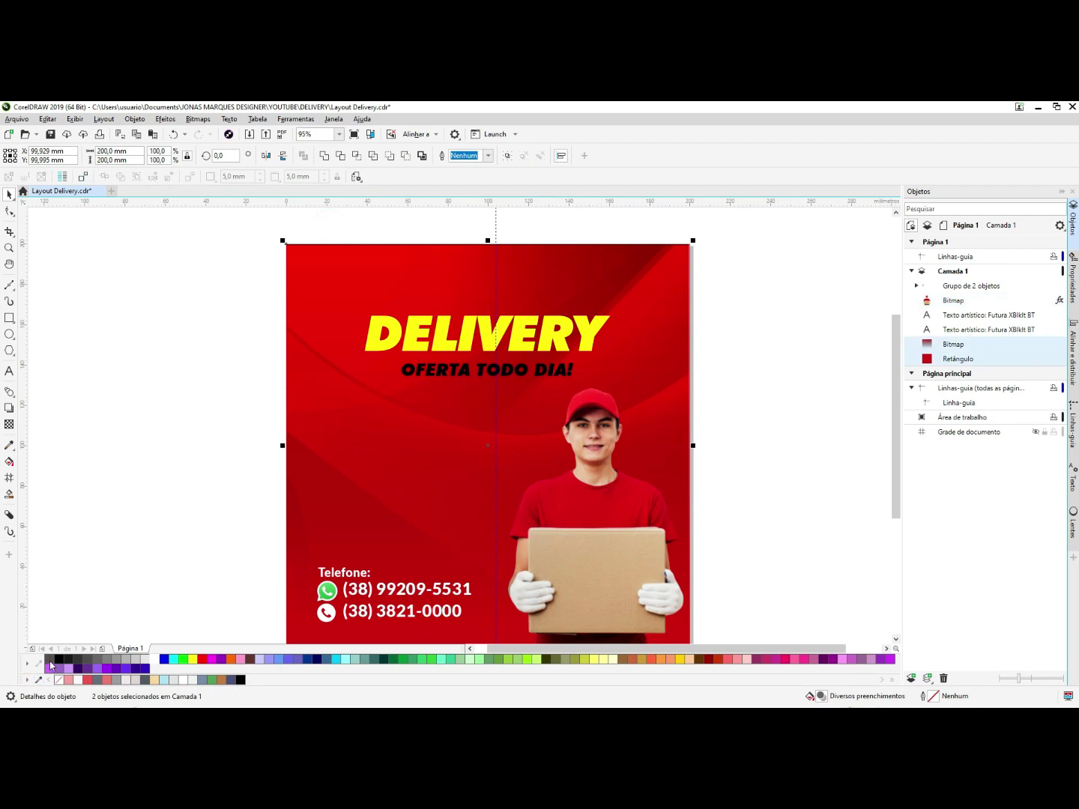
{"action": "left_click", "coordinate": [173, 418]}
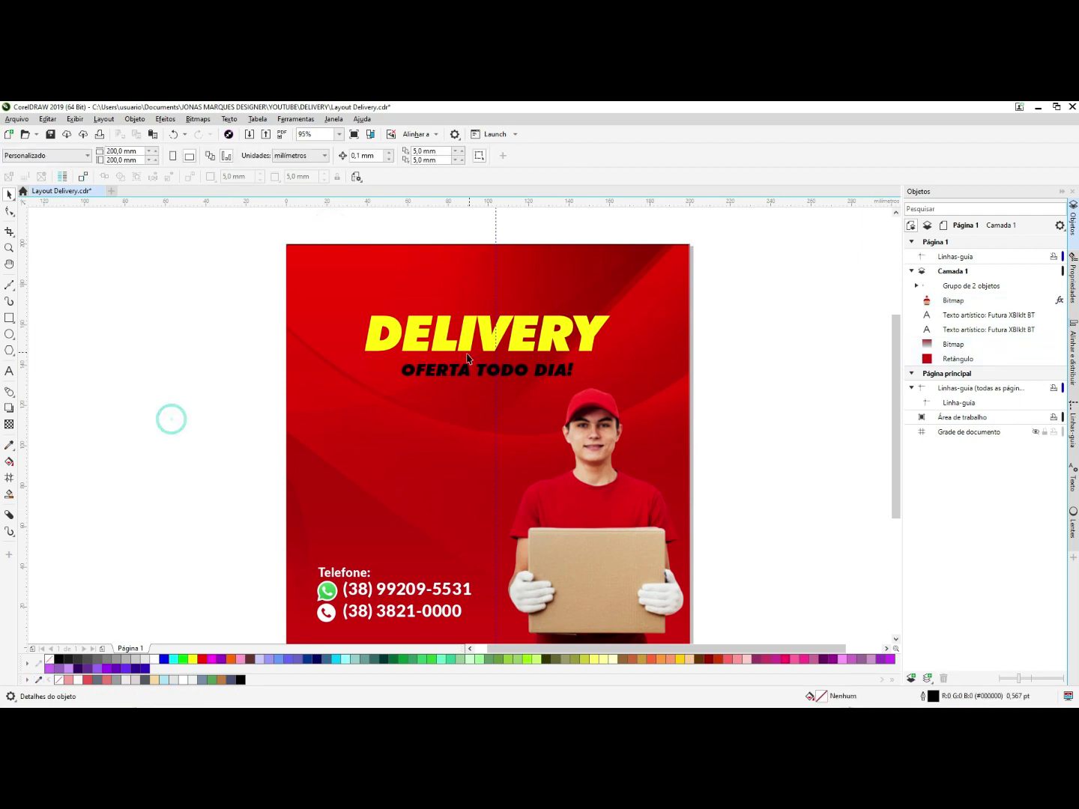
- Fill the "OFERTA TODO DIA!" text with white
{"action": "left_click", "coordinate": [436, 372]}
{"action": "left_click", "coordinate": [154, 660]}
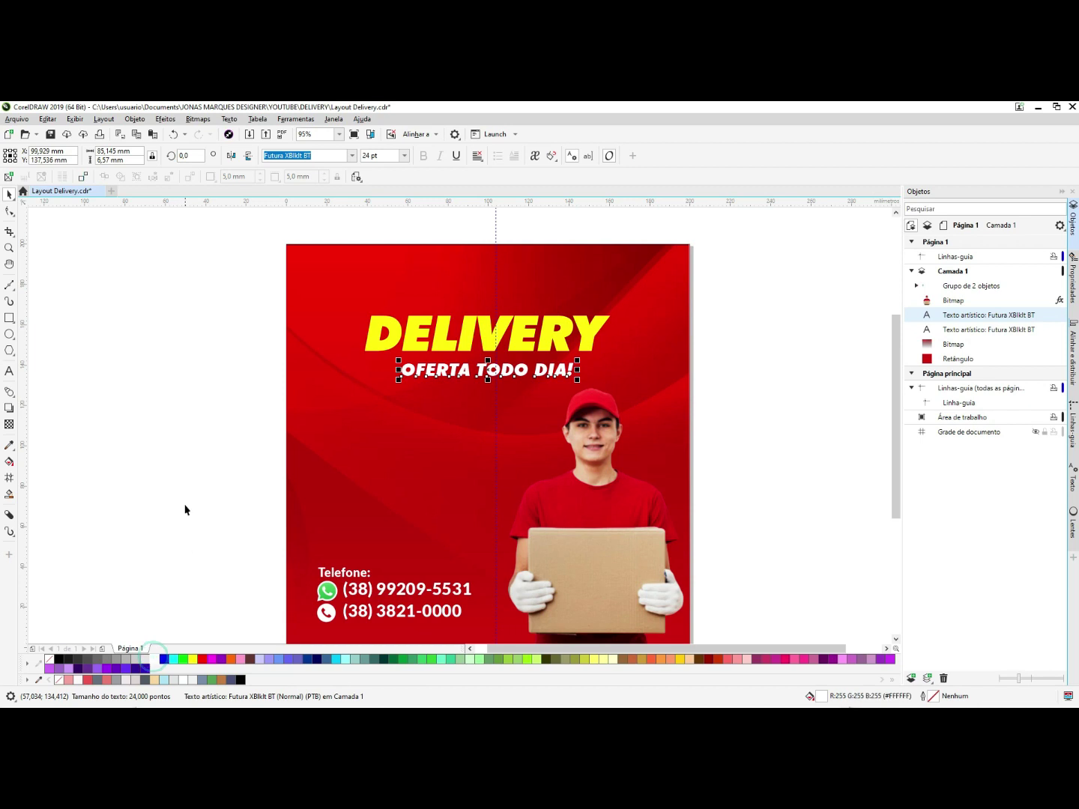
{"action": "left_click", "coordinate": [184, 487]}
- Draw a rectangle about 150 × 41 mm around the "DELIVERY" headline
{"action": "left_click", "coordinate": [469, 280]}
{"action": "left_click", "coordinate": [452, 344]}
{"action": "key", "text": "F2"}
{"action": "left_click_drag", "start_coordinate": [435, 382], "coordinate": [653, 258]}
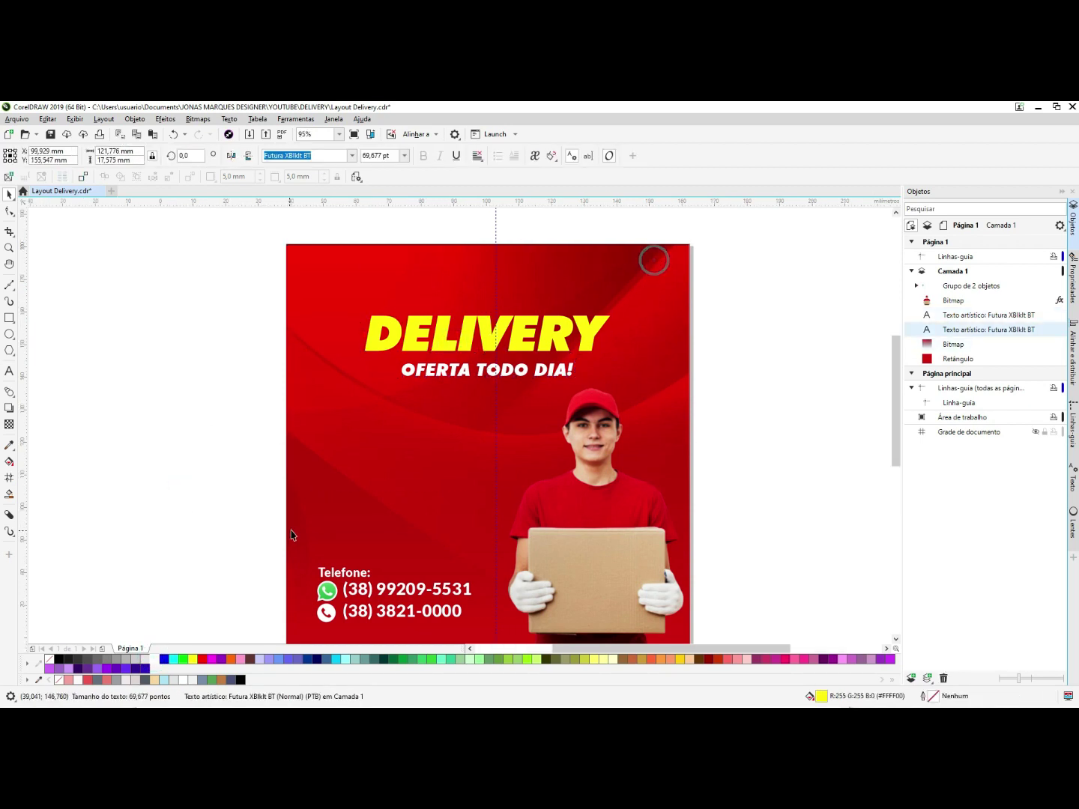
{"action": "key", "text": "F6"}
{"action": "left_click_drag", "start_coordinate": [249, 256], "coordinate": [740, 391]}
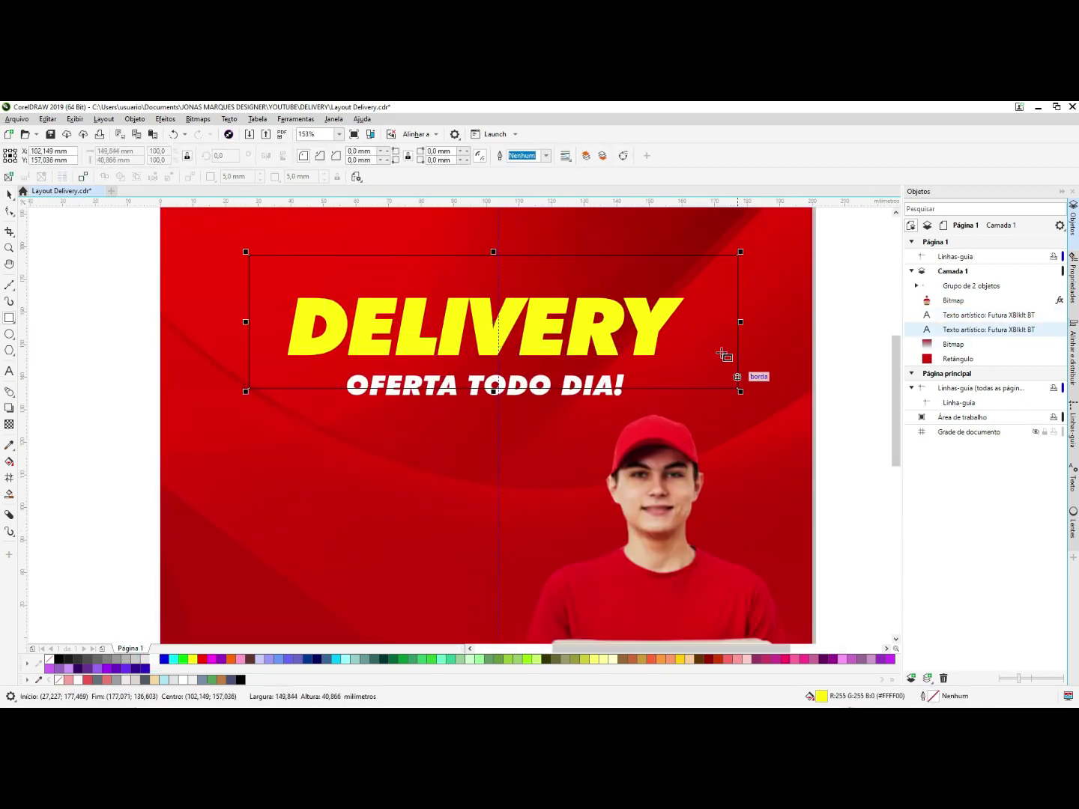
{"action": "left_click", "coordinate": [7, 319]}
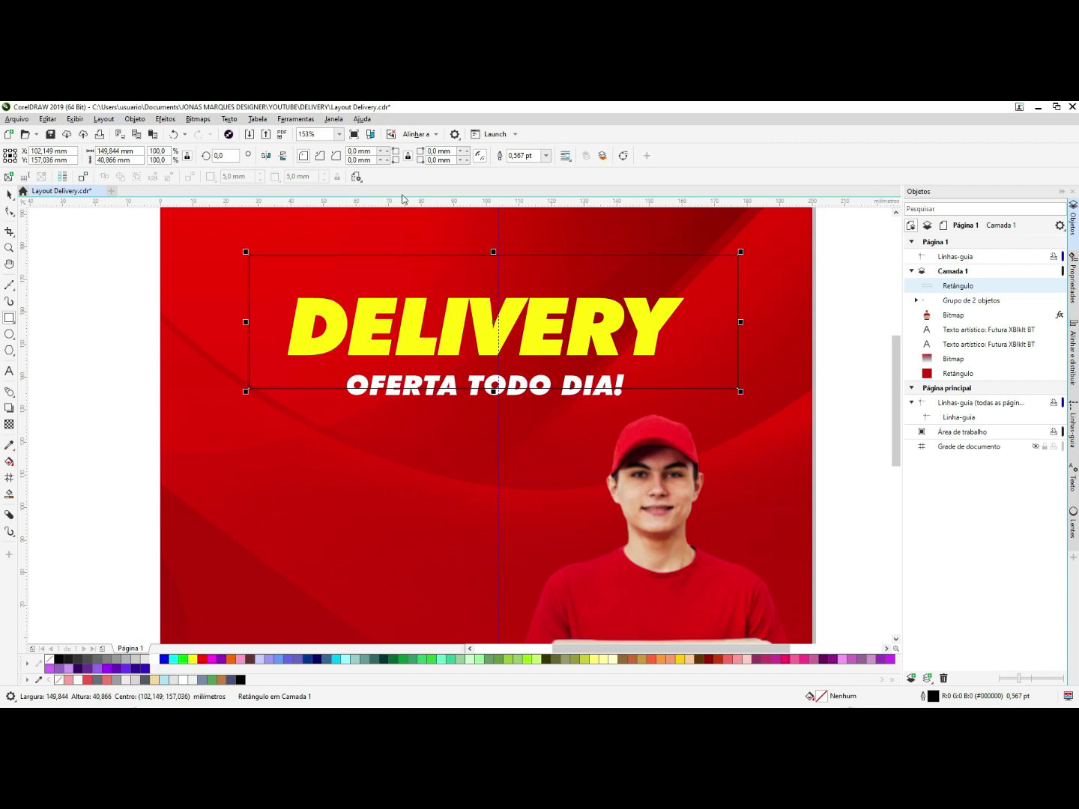
- Round the rectangle's corners fully with the Shape tool, to a radius of about 20.4 mm
{"action": "left_click", "coordinate": [272, 270]}
{"action": "left_click", "coordinate": [9, 212]}
{"action": "left_click_drag", "start_coordinate": [250, 256], "coordinate": [334, 249]}
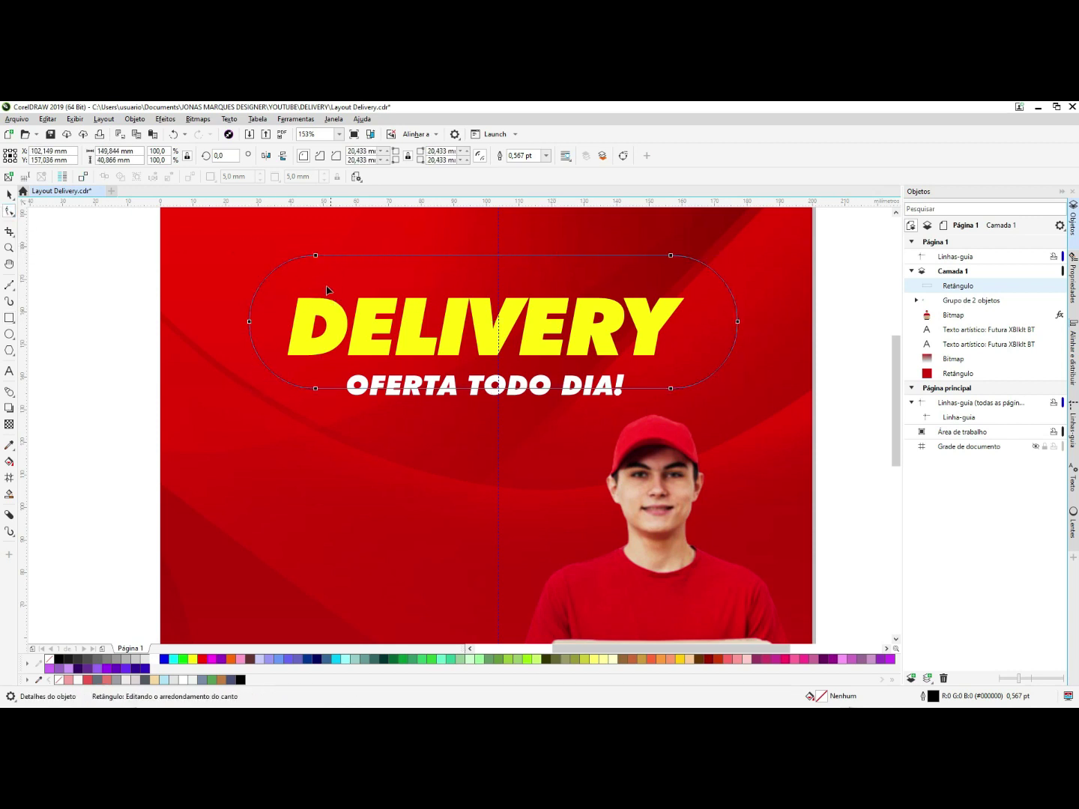
- Move the "OFERTA TODO DIA!" text straight down to just below the rounded rectangle
{"action": "key", "text": "space"}
{"action": "left_click", "coordinate": [409, 393]}
{"action": "mouse_move", "coordinate": [434, 394]}
{"action": "left_mouse_down"}
{"action": "mouse_move", "coordinate": [435, 428]}
{"action": "mouse_move", "coordinate": [433, 416]}
{"action": "left_mouse_up"}
- Centre the "DELIVERY" headline horizontally and vertically inside the rounded rectangle
{"action": "left_click", "coordinate": [354, 322]}
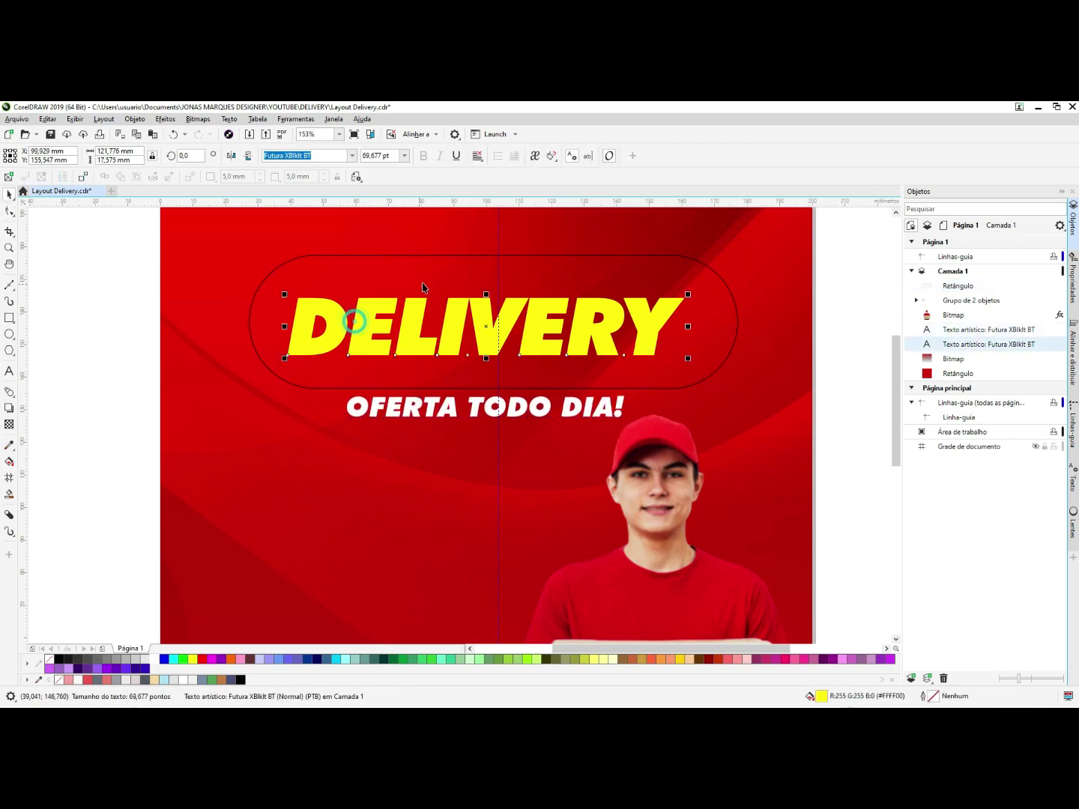
{"action": "left_click", "coordinate": [368, 274], "text": "shift"}
{"action": "key", "text": "c"}
{"action": "key", "text": "e"}
{"action": "key", "text": "Escape"}
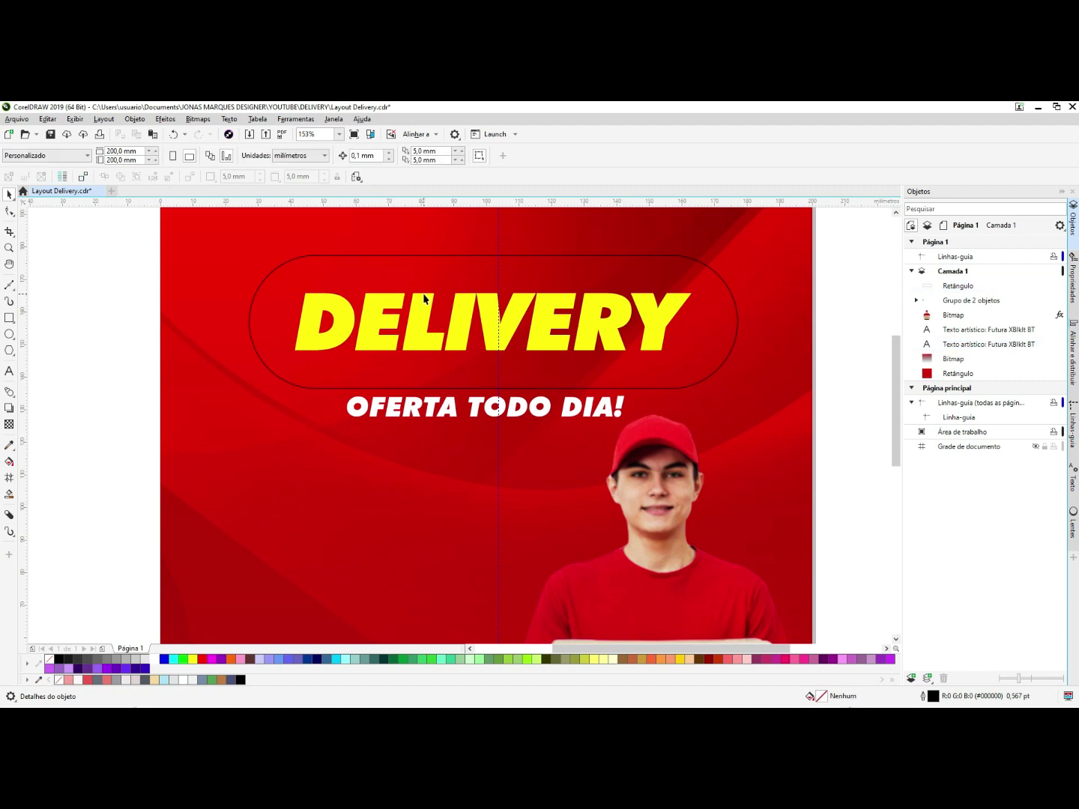
- Shrink the "DELIVERY" headline from its centre to about 114 mm wide
{"action": "left_click", "coordinate": [666, 311]}
{"action": "left_click", "coordinate": [688, 294]}
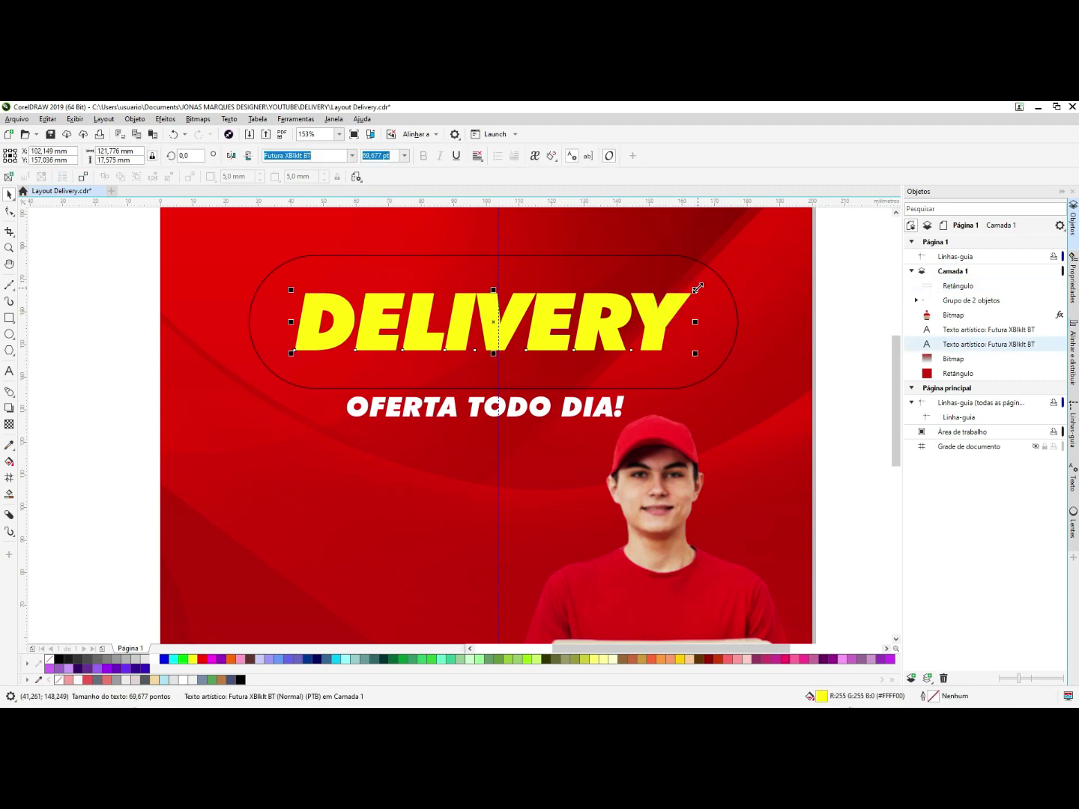
{"action": "left_click_drag", "start_coordinate": [697, 287], "coordinate": [686, 278]}
- Set the rounded rectangle's outline thickness to 2 pt
{"action": "left_click", "coordinate": [609, 273]}
{"action": "left_click", "coordinate": [522, 156]}
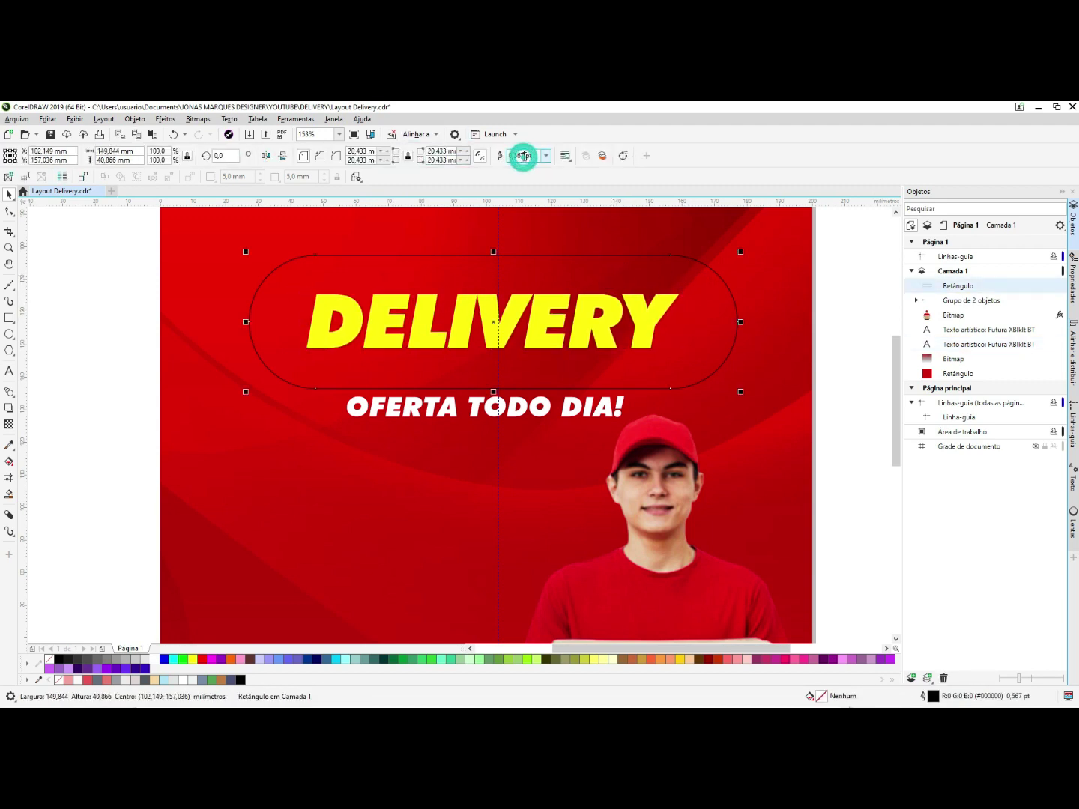
{"action": "type", "text": "2"}
{"action": "key", "text": "Return"}
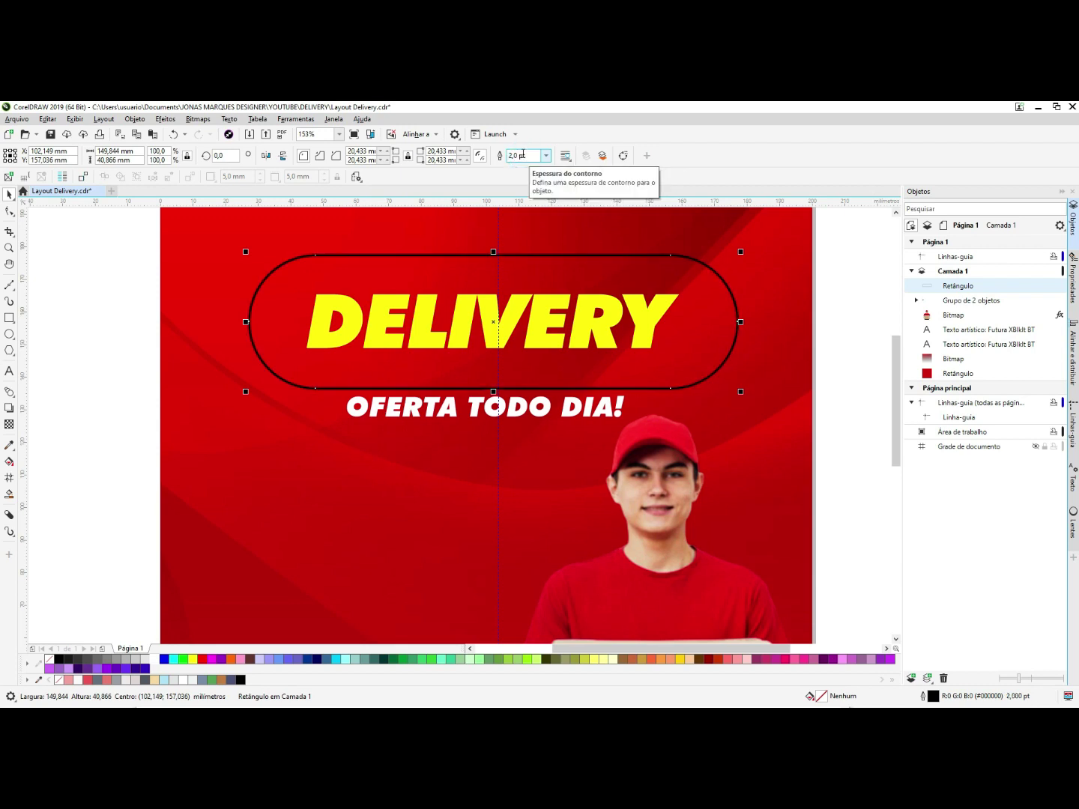
- Open the outline pen settings (Caneta de contorno) for the rounded rectangle and switch the width unit to millimetres
{"action": "left_click", "coordinate": [519, 260]}
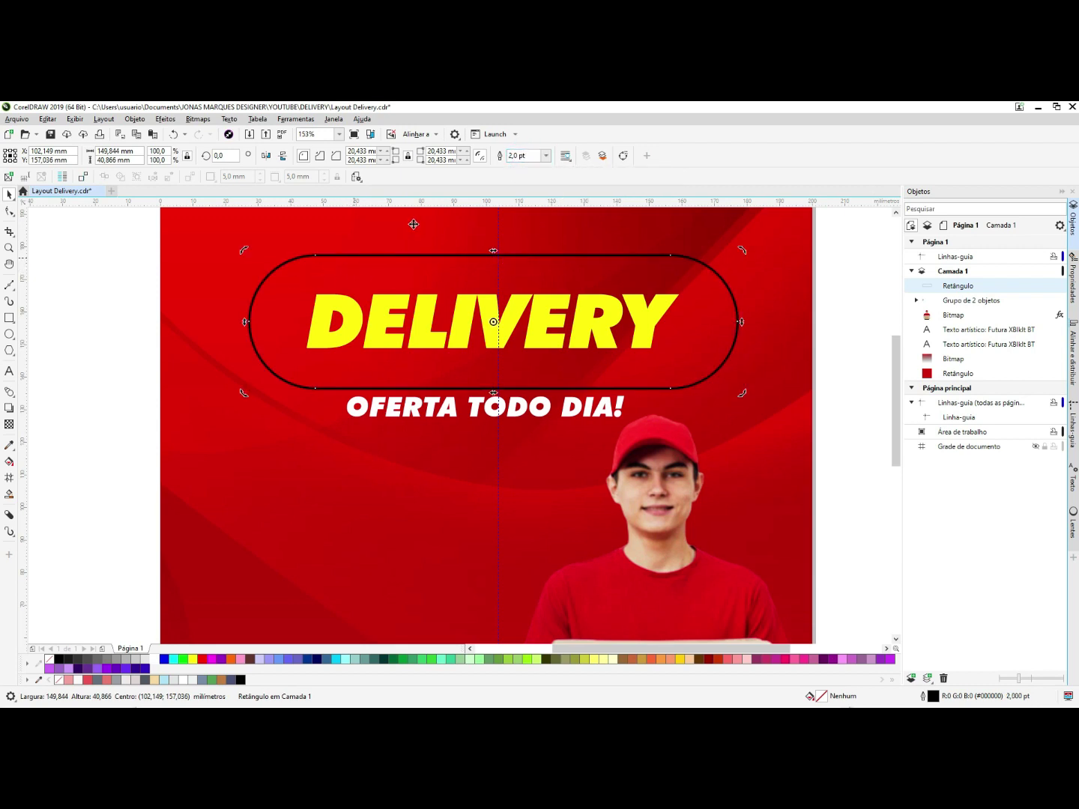
{"action": "left_click", "coordinate": [322, 293]}
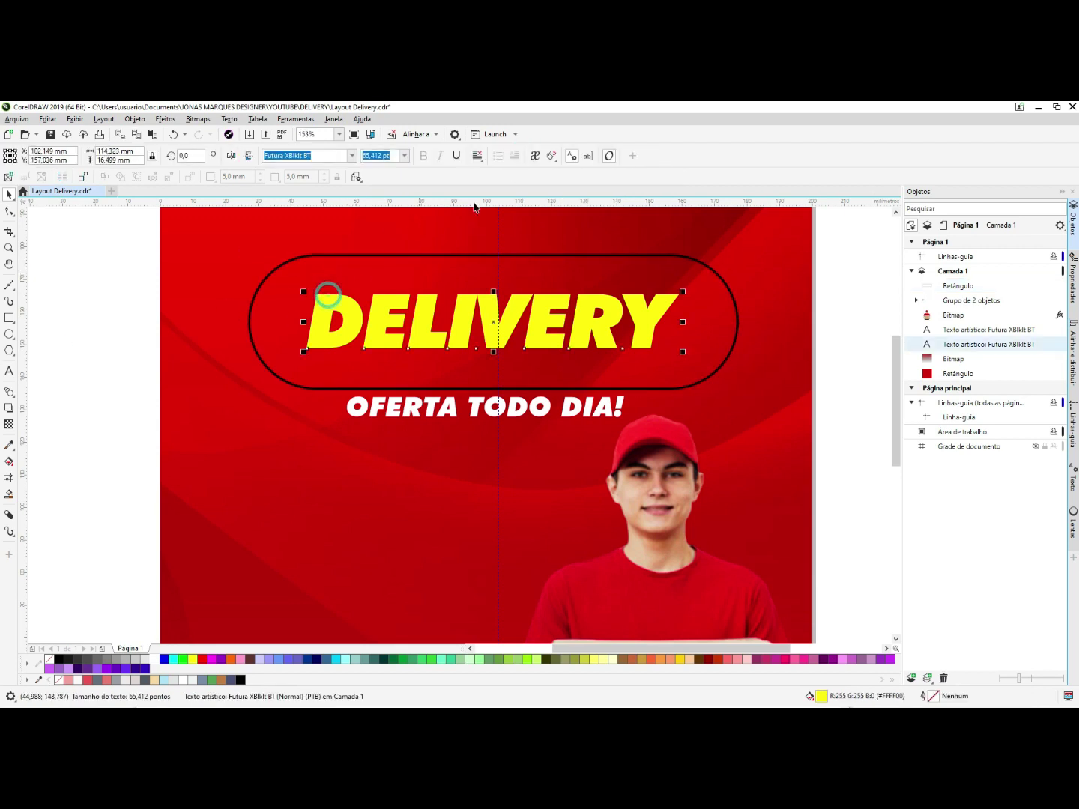
{"action": "left_click", "coordinate": [277, 311]}
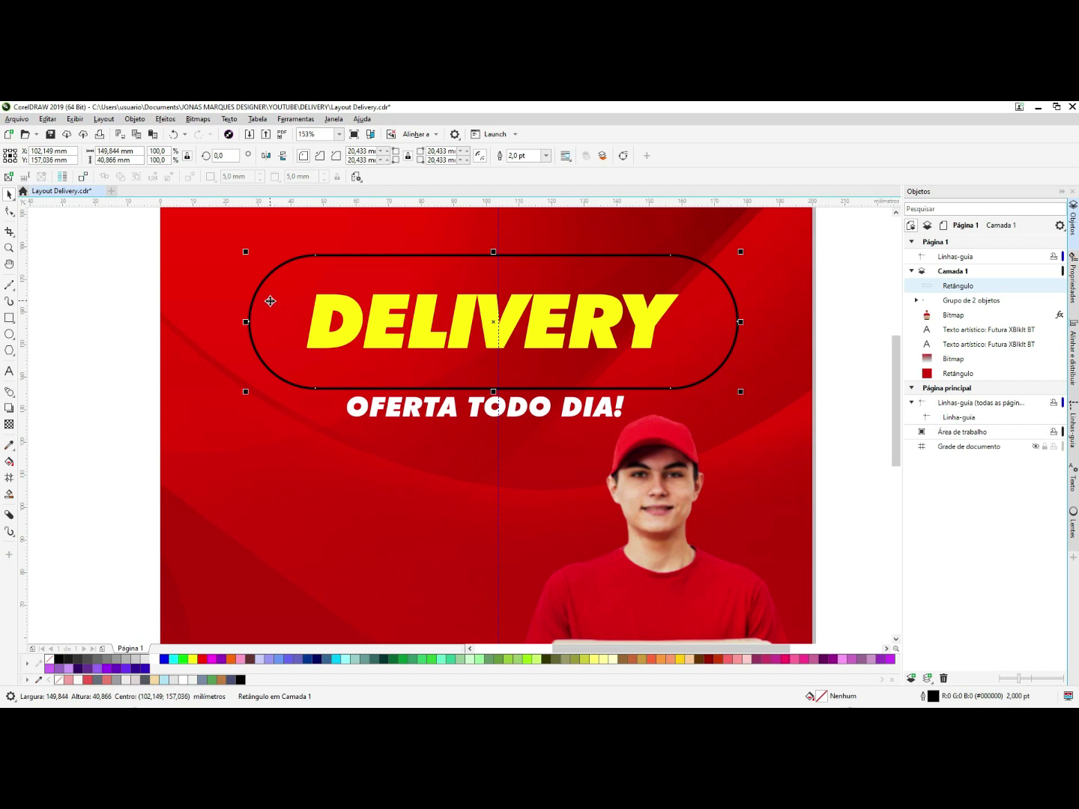
{"action": "key", "text": "F12"}
{"action": "left_click_drag", "start_coordinate": [394, 315], "coordinate": [514, 300]}
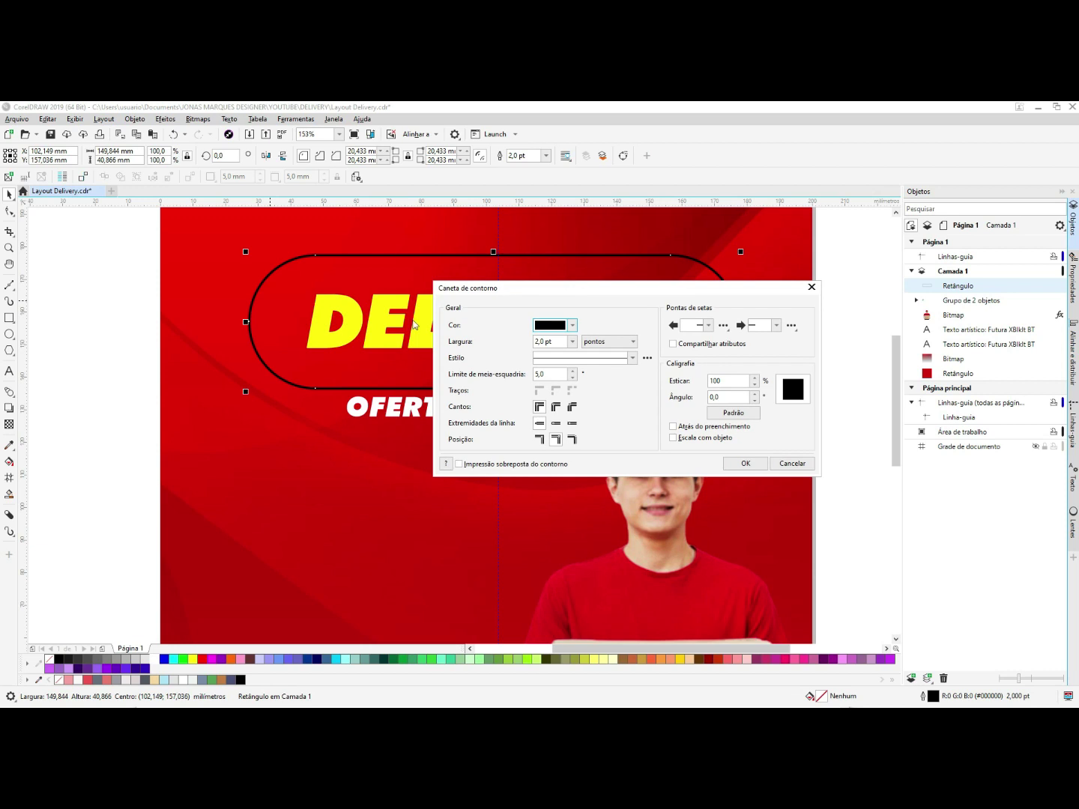
{"action": "mouse_move", "coordinate": [635, 287]}
{"action": "left_mouse_down"}
{"action": "mouse_move", "coordinate": [536, 283]}
{"action": "mouse_move", "coordinate": [640, 293]}
{"action": "left_mouse_up"}
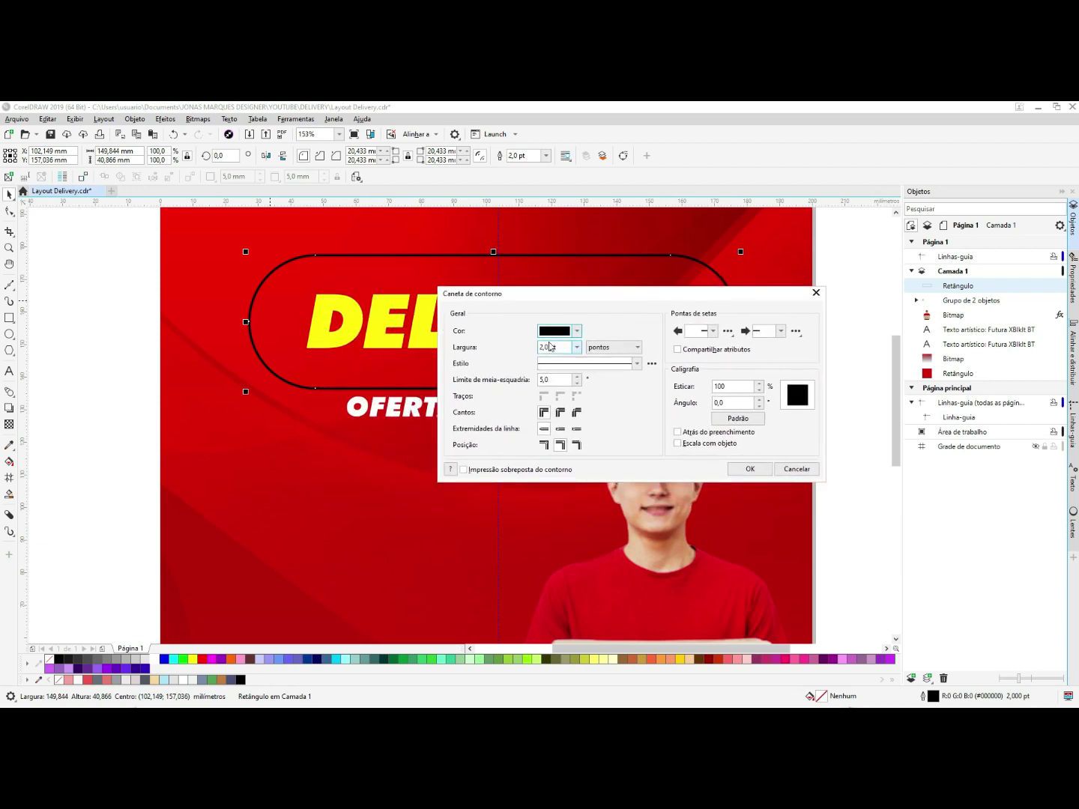
{"action": "left_click", "coordinate": [613, 349]}
{"action": "left_click", "coordinate": [612, 368]}
- Try several outline widths for the rounded rectangle and apply 4.0 mm
{"action": "left_click", "coordinate": [577, 347]}
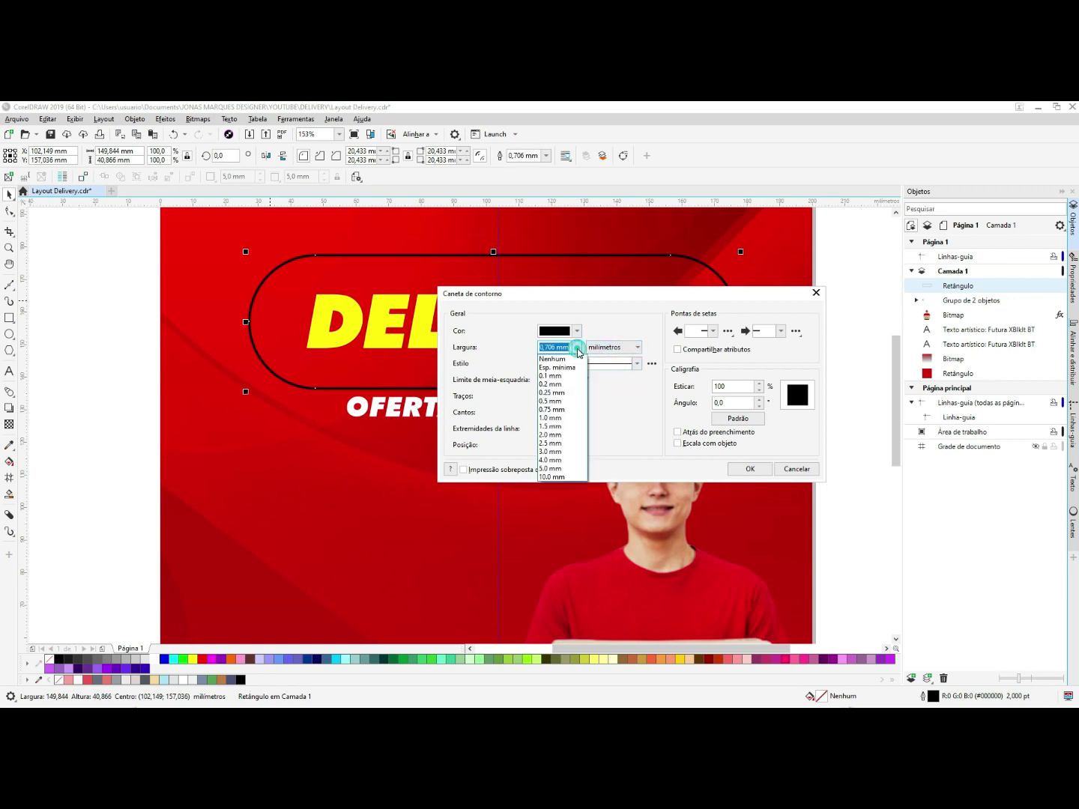
{"action": "left_click", "coordinate": [555, 417]}
{"action": "left_click", "coordinate": [577, 348]}
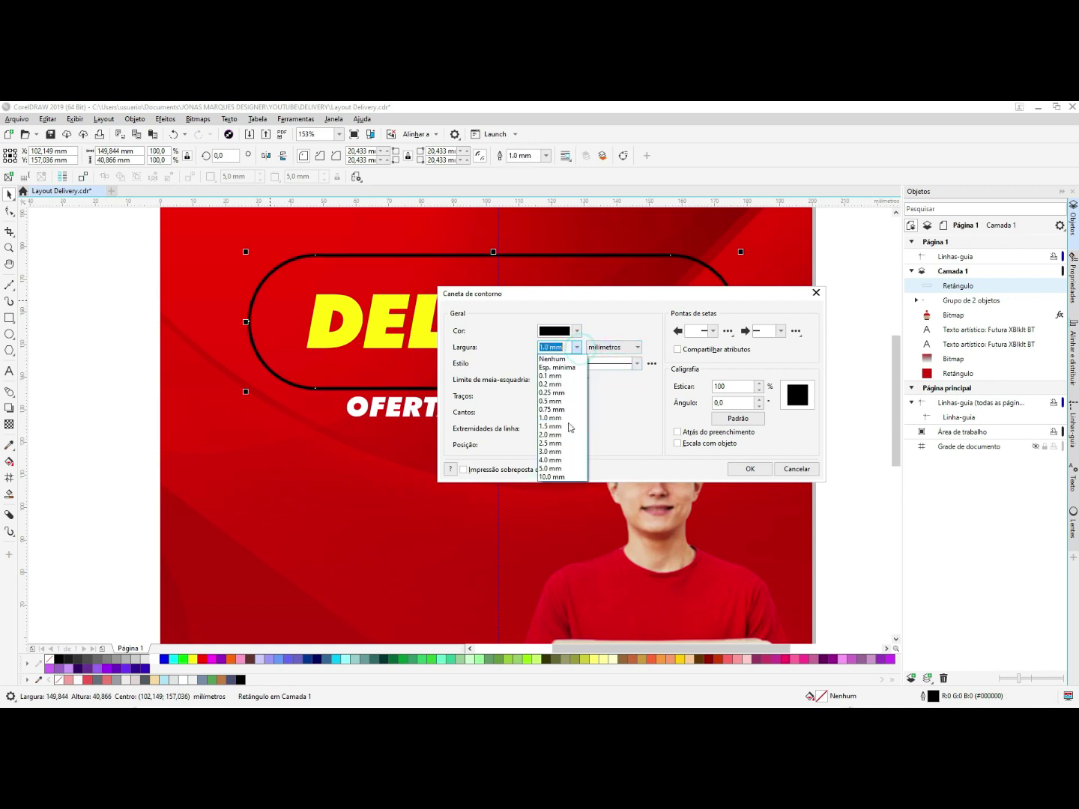
{"action": "left_click", "coordinate": [558, 443]}
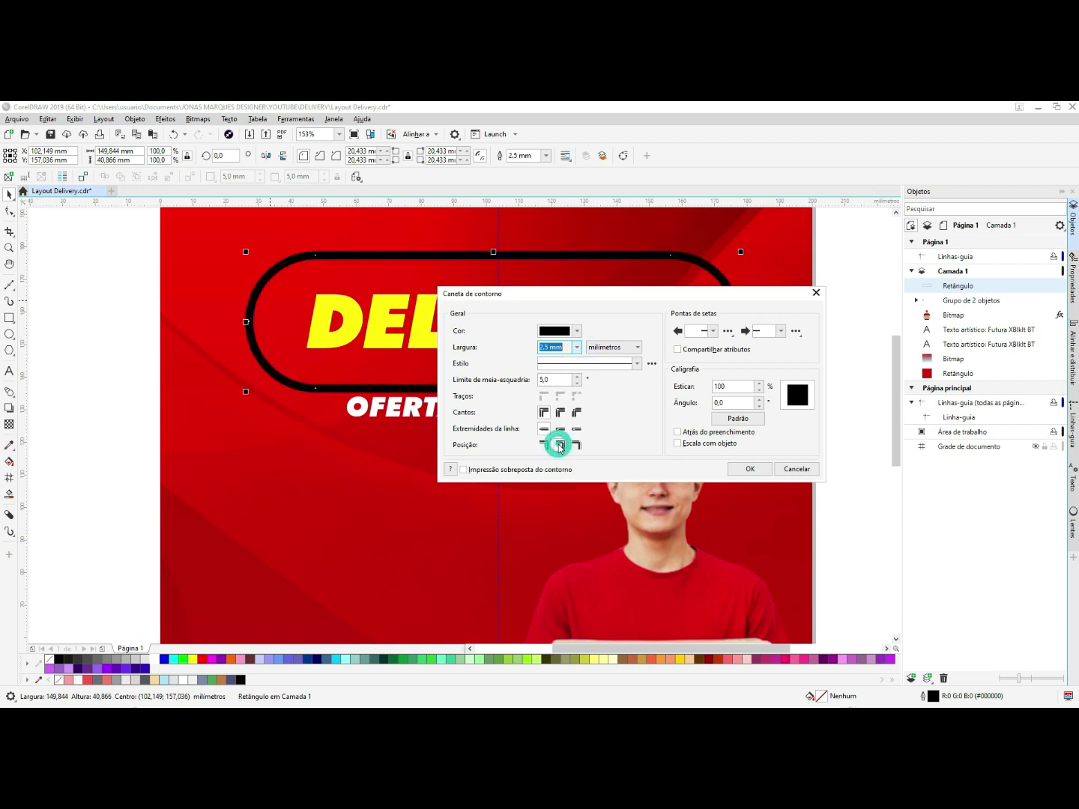
{"action": "left_click", "coordinate": [577, 347]}
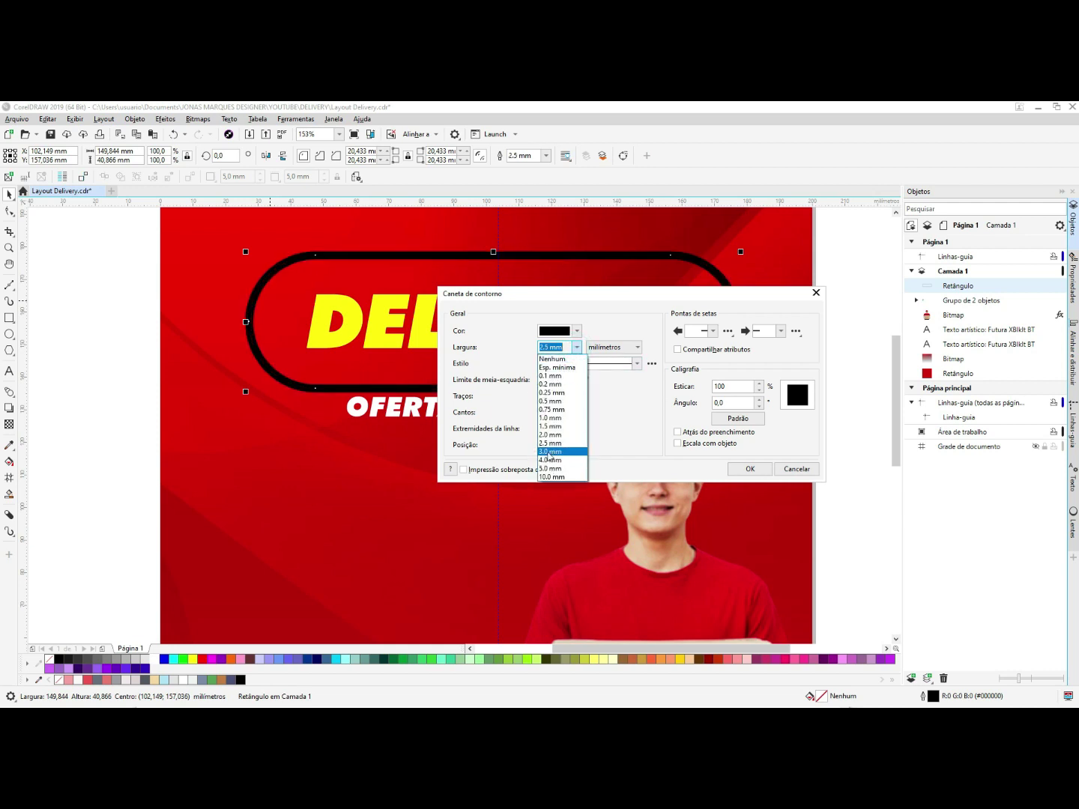
{"action": "left_click", "coordinate": [550, 452]}
{"action": "left_click", "coordinate": [577, 348]}
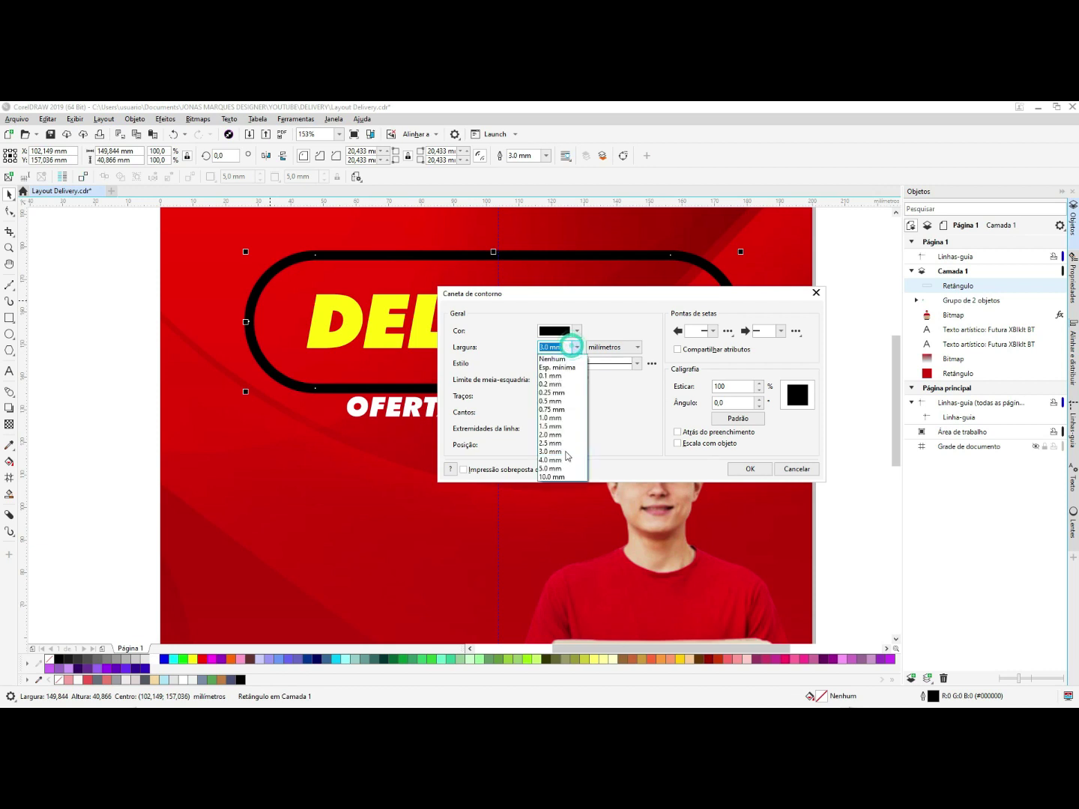
{"action": "left_click", "coordinate": [562, 462]}
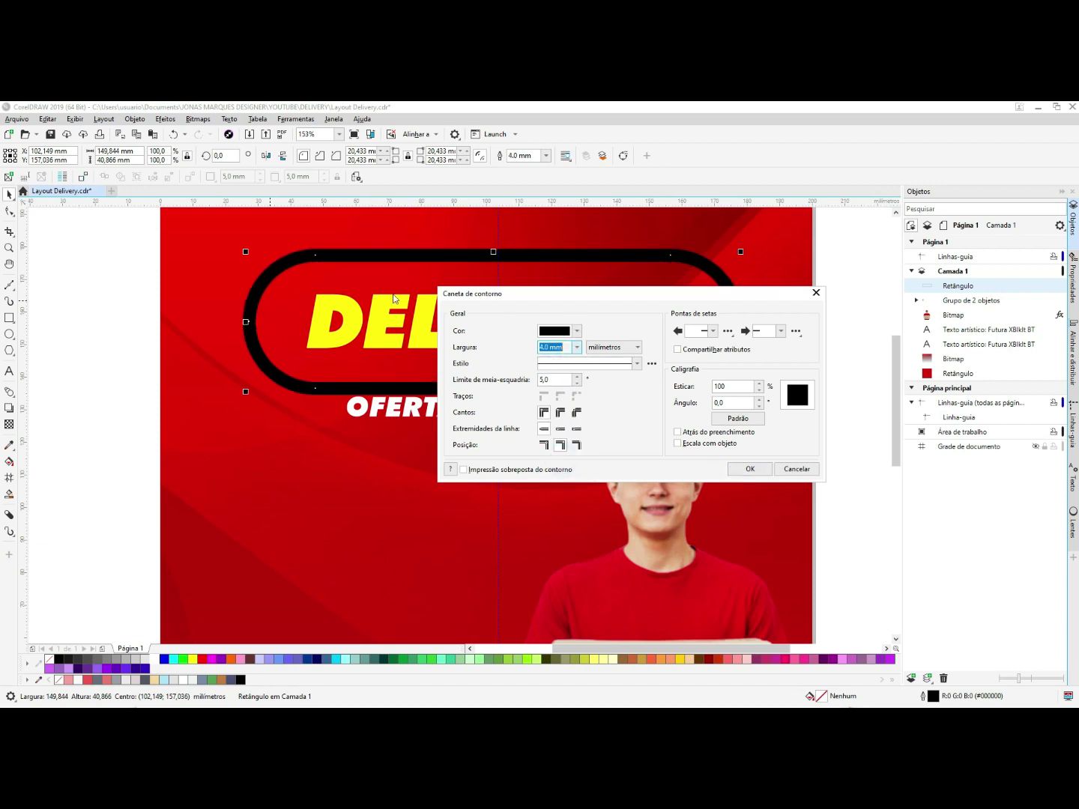
{"action": "left_click", "coordinate": [763, 470]}
- Shrink the rounded rectangle and "DELIVERY" headline together from their centre until the frame is about 130 mm wide
{"action": "left_click_drag", "start_coordinate": [118, 225], "coordinate": [800, 403]}
{"action": "left_click_drag", "start_coordinate": [741, 251], "coordinate": [709, 248]}
{"action": "scroll", "coordinate": [493, 389], "scroll_direction": "down", "scroll_amount": 3}
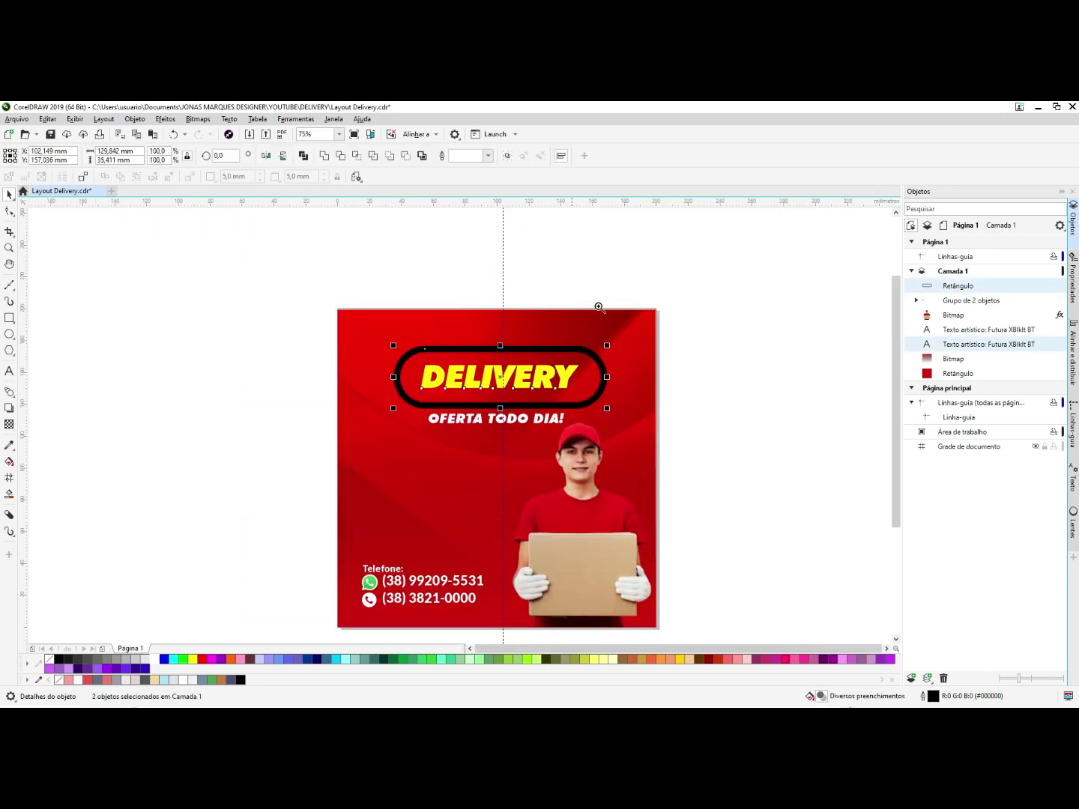
- Move the rounded frame, "DELIVERY" headline and "OFERTA TODO DIA!" text together about 7 mm straight down
{"action": "scroll", "coordinate": [578, 434], "scroll_direction": "up", "scroll_amount": 2}
{"action": "left_click_drag", "start_coordinate": [118, 261], "coordinate": [699, 440]}
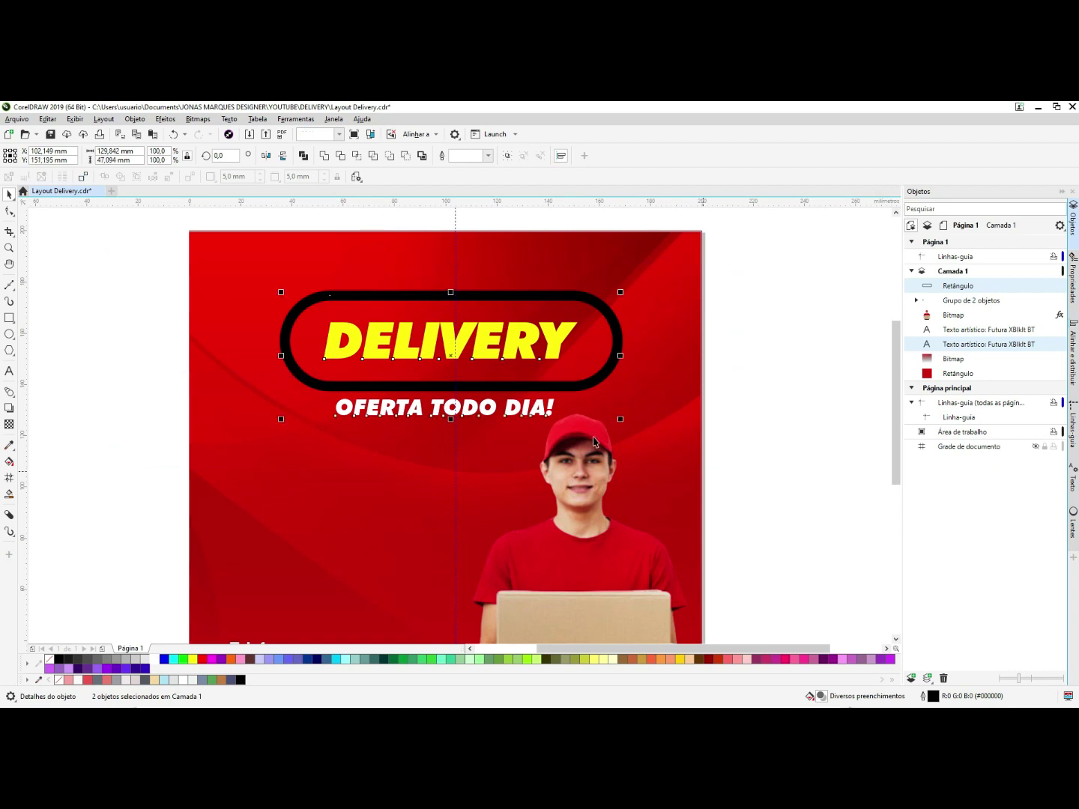
{"action": "left_click_drag", "start_coordinate": [507, 326], "coordinate": [507, 343]}
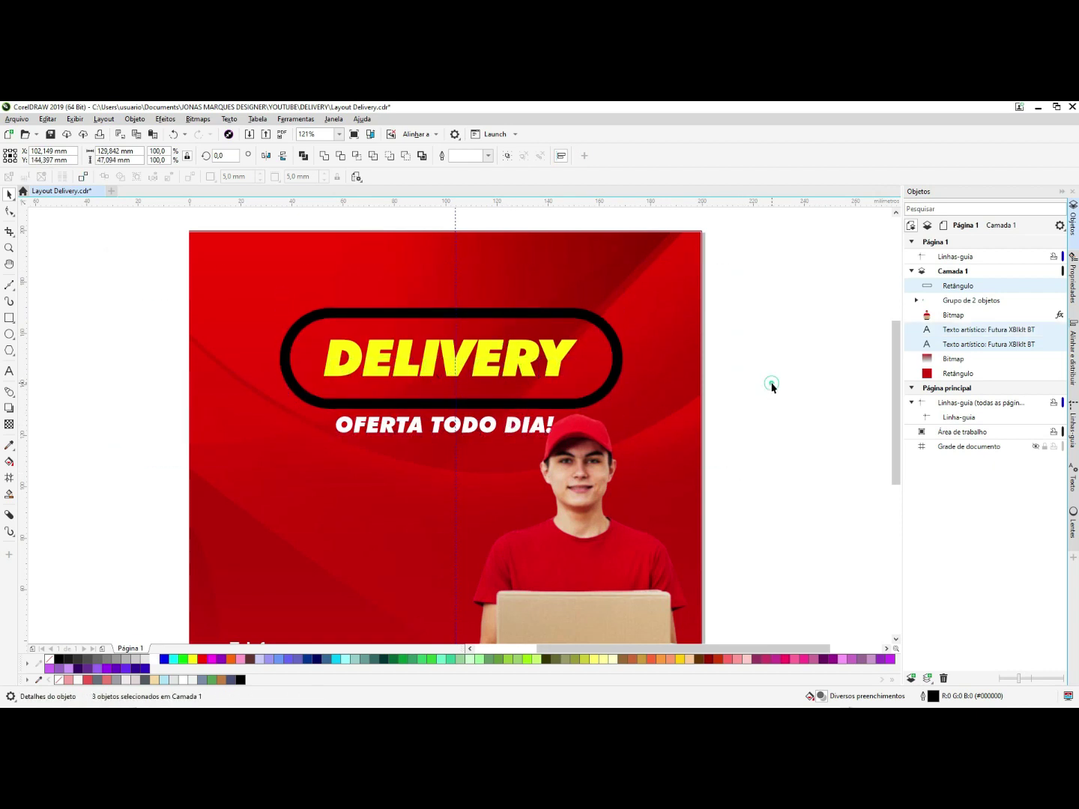
{"action": "left_click", "coordinate": [772, 381]}
{"action": "scroll", "coordinate": [771, 381], "scroll_direction": "down", "scroll_amount": 2}
{"action": "scroll", "coordinate": [749, 389], "scroll_direction": "up", "scroll_amount": 2}
- Set the rounded rectangle's outline colour to white, after trying yellow
{"action": "left_click", "coordinate": [613, 473]}
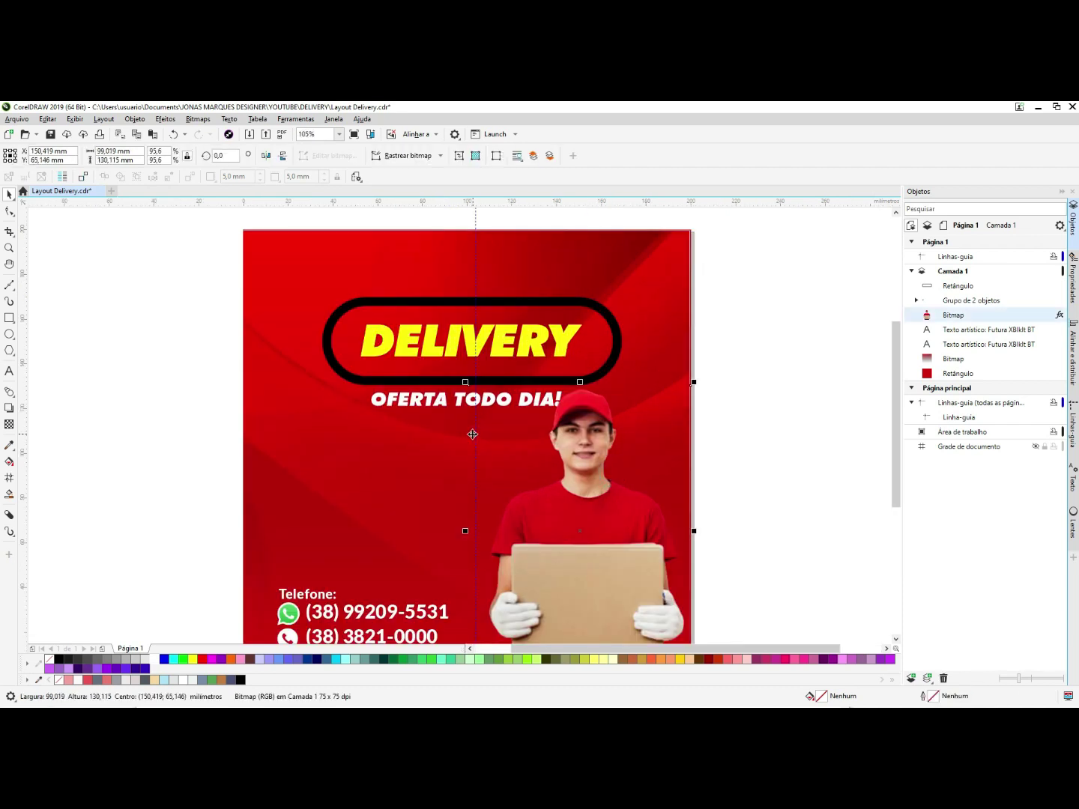
{"action": "left_click", "coordinate": [407, 397]}
{"action": "left_click", "coordinate": [382, 307]}
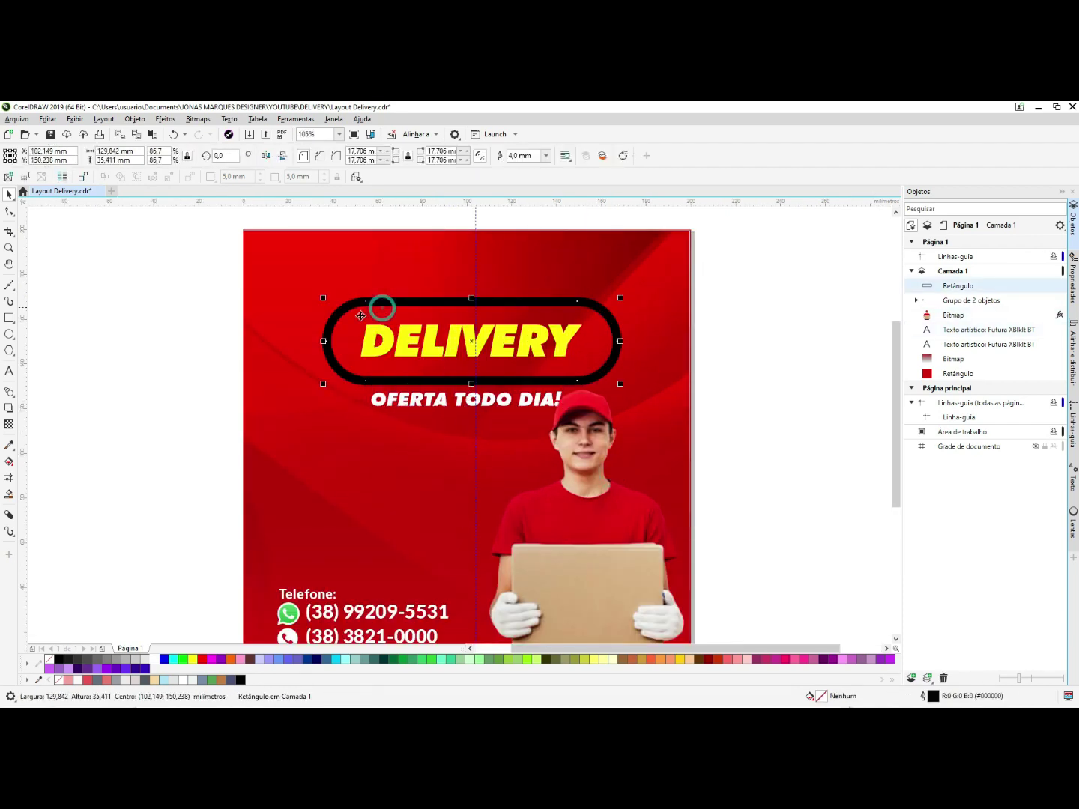
{"action": "right_click", "coordinate": [192, 659]}
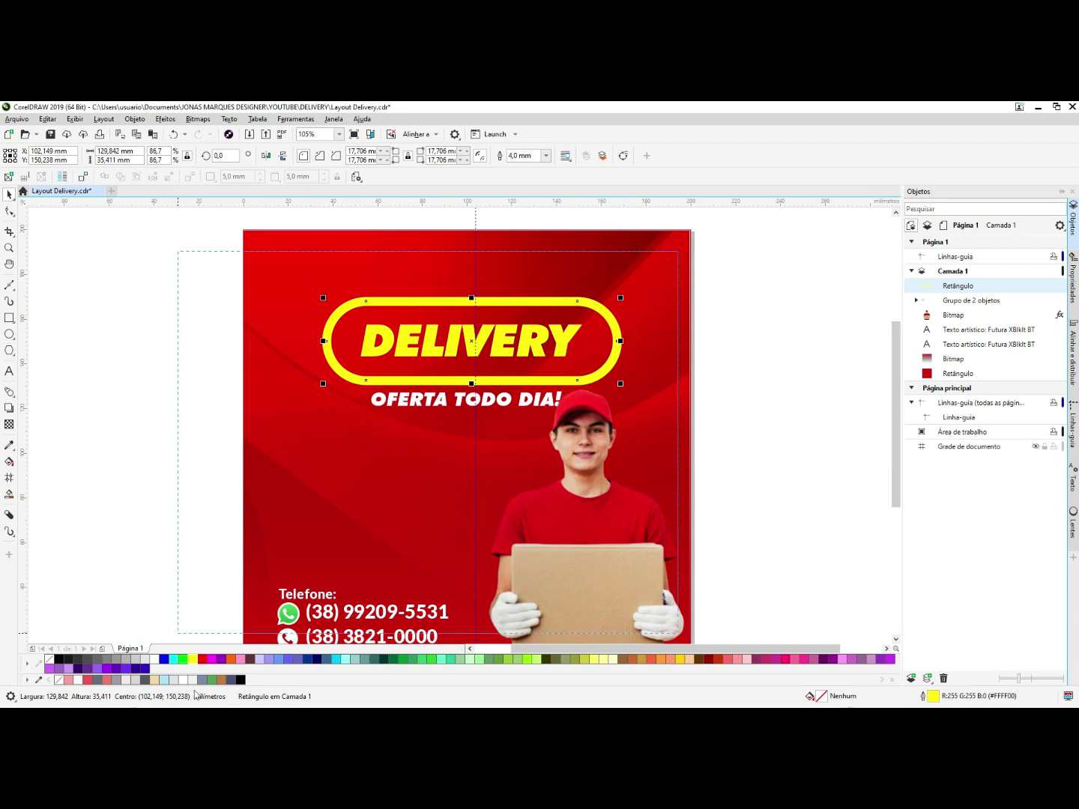
{"action": "scroll", "coordinate": [271, 508], "scroll_direction": "up", "scroll_amount": 1}
{"action": "right_click", "coordinate": [154, 658]}
{"action": "left_click", "coordinate": [154, 456]}
- Try orange (#FF6600) as the rounded rectangle's outline colour and undo it
{"action": "left_click", "coordinate": [400, 266]}
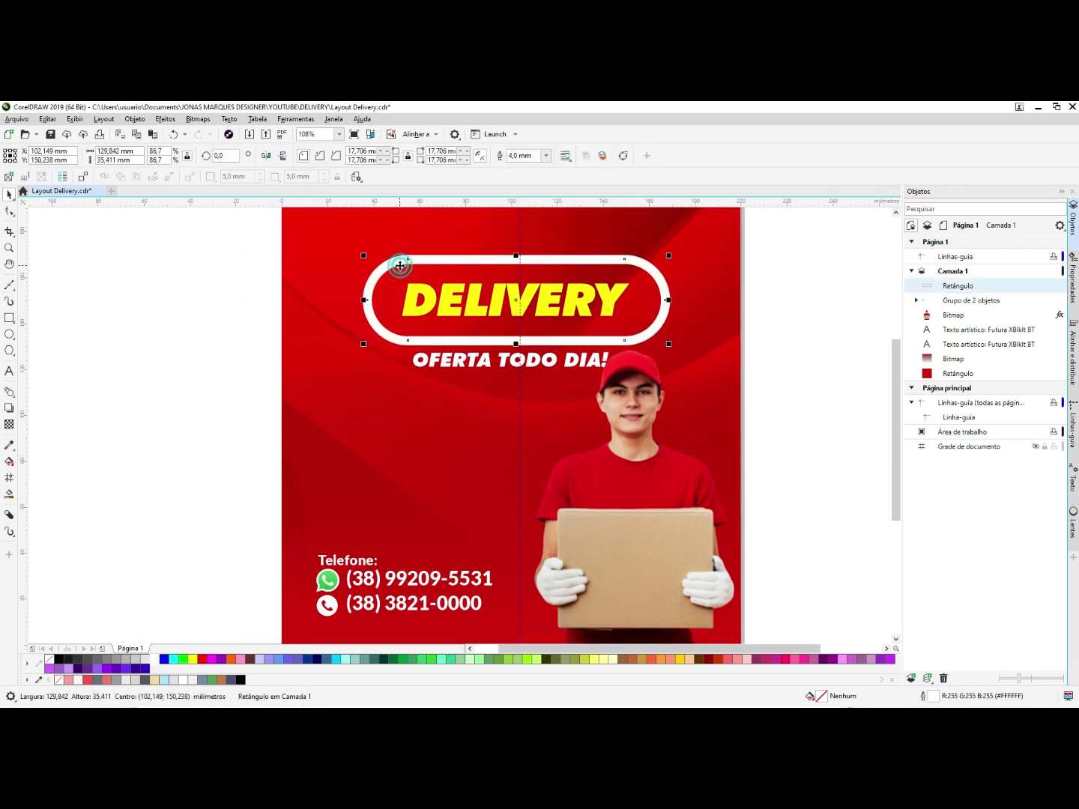
{"action": "right_click", "coordinate": [231, 661]}
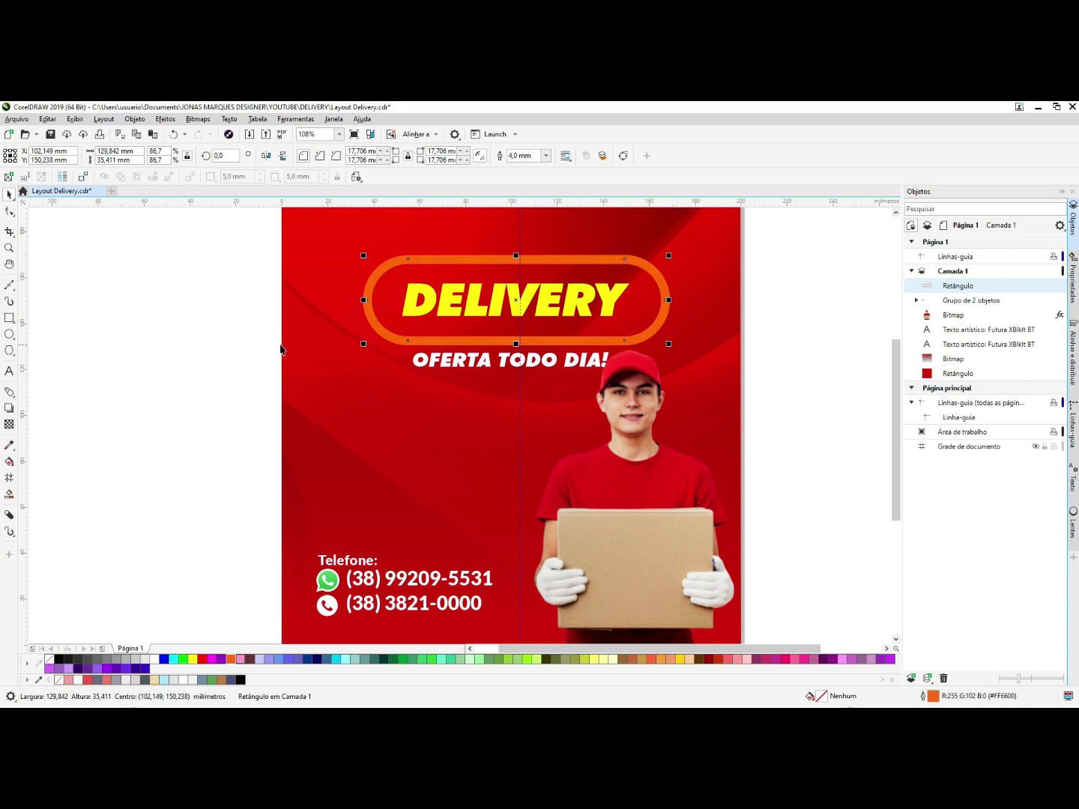
{"action": "key", "text": "ctrl+z"}
{"action": "left_click", "coordinate": [199, 345]}
{"action": "left_click", "coordinate": [397, 266]}
{"action": "left_click", "coordinate": [169, 352]}
{"action": "left_click", "coordinate": [442, 355]}
{"action": "key", "text": "z"}
{"action": "left_click_drag", "start_coordinate": [692, 253], "coordinate": [415, 413]}
{"action": "left_click", "coordinate": [377, 246]}
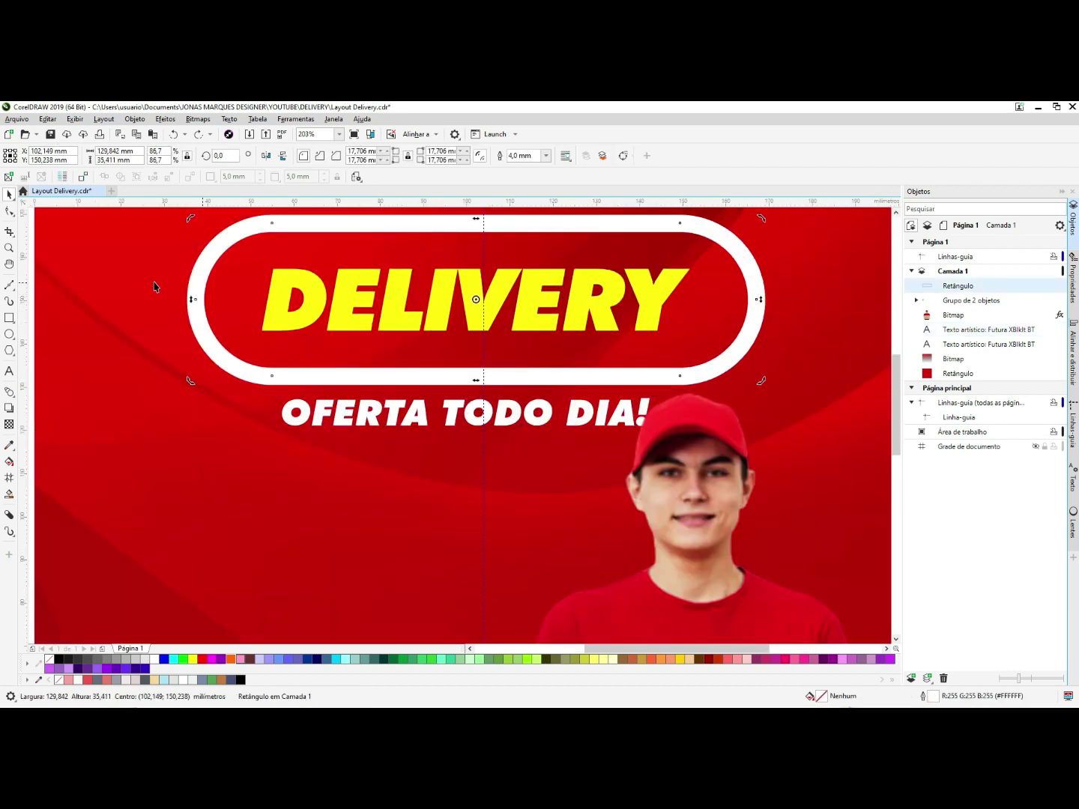
- Select the "DELIVERY" headline and bring it to the front of the layer
{"action": "scroll", "coordinate": [408, 336], "scroll_direction": "down", "scroll_amount": 1}
{"action": "key", "text": "F2"}
{"action": "left_click_drag", "start_coordinate": [630, 241], "coordinate": [128, 435]}
{"action": "left_click_drag", "start_coordinate": [117, 300], "coordinate": [771, 442]}
{"action": "key", "text": "shift+Page_Up"}
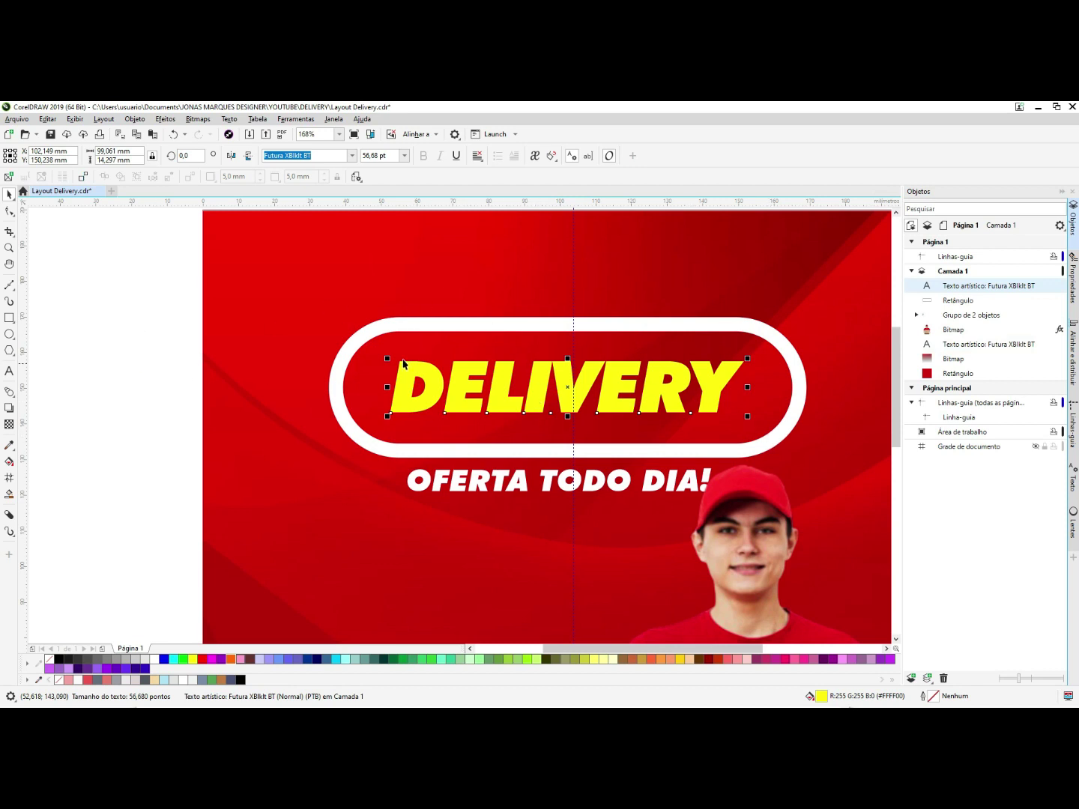
- Draw a wide, flat ellipse about 140 × 22 mm covering the upper half of the "DELIVERY" headline
{"action": "key", "text": "F7"}
{"action": "left_click_drag", "start_coordinate": [323, 308], "coordinate": [827, 388]}
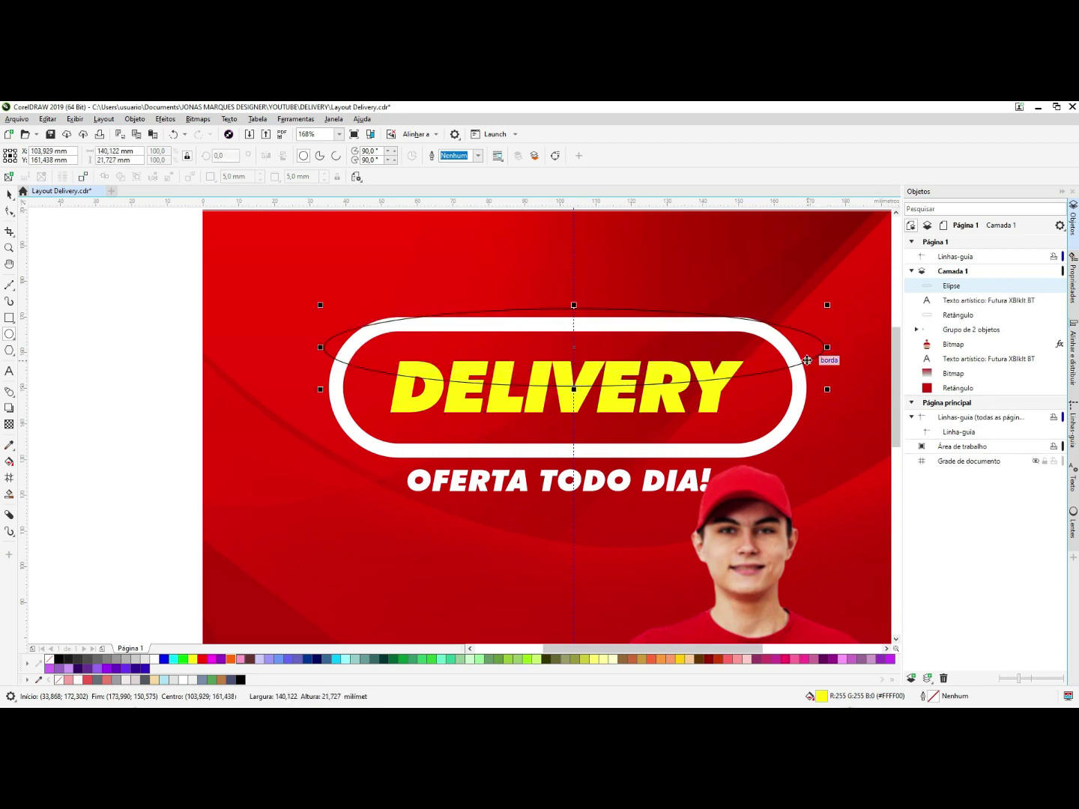
{"action": "key", "text": "space"}
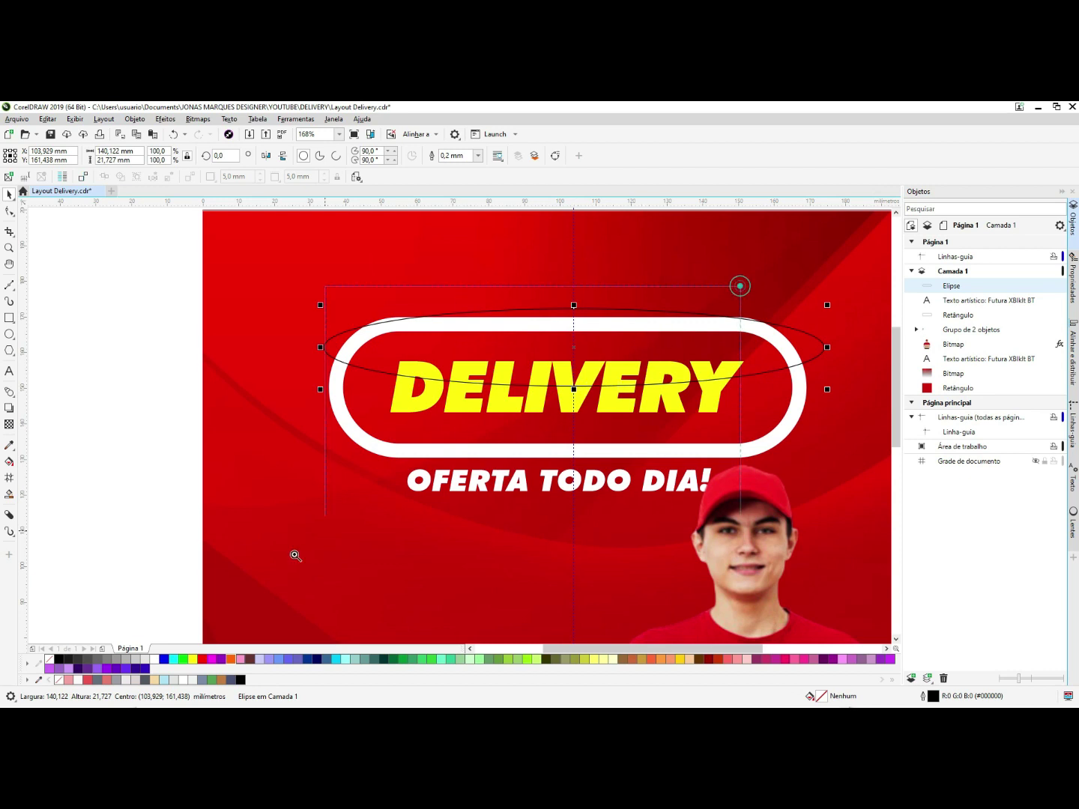
- Intersect the ellipse with the "DELIVERY" headline to create a separate curve from the upper part of the letters
{"action": "scroll", "coordinate": [739, 288], "scroll_direction": "up", "scroll_amount": 2}
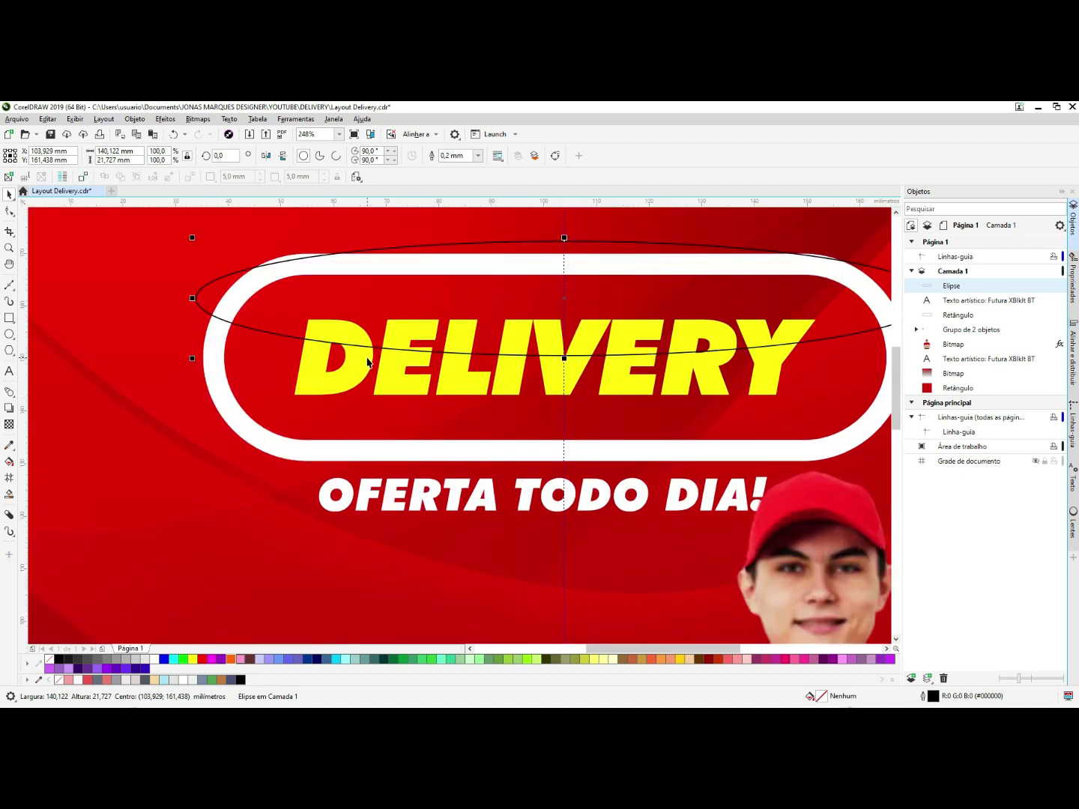
{"action": "left_click", "coordinate": [306, 385], "text": "shift"}
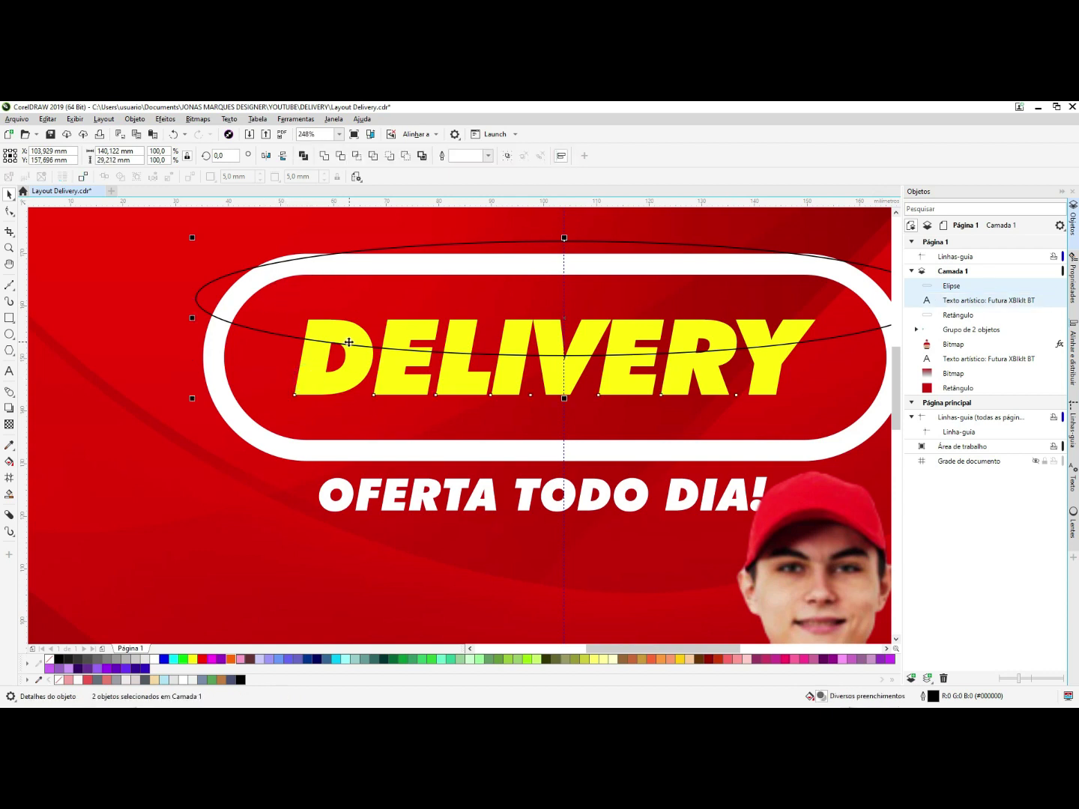
{"action": "left_click", "coordinate": [357, 155]}
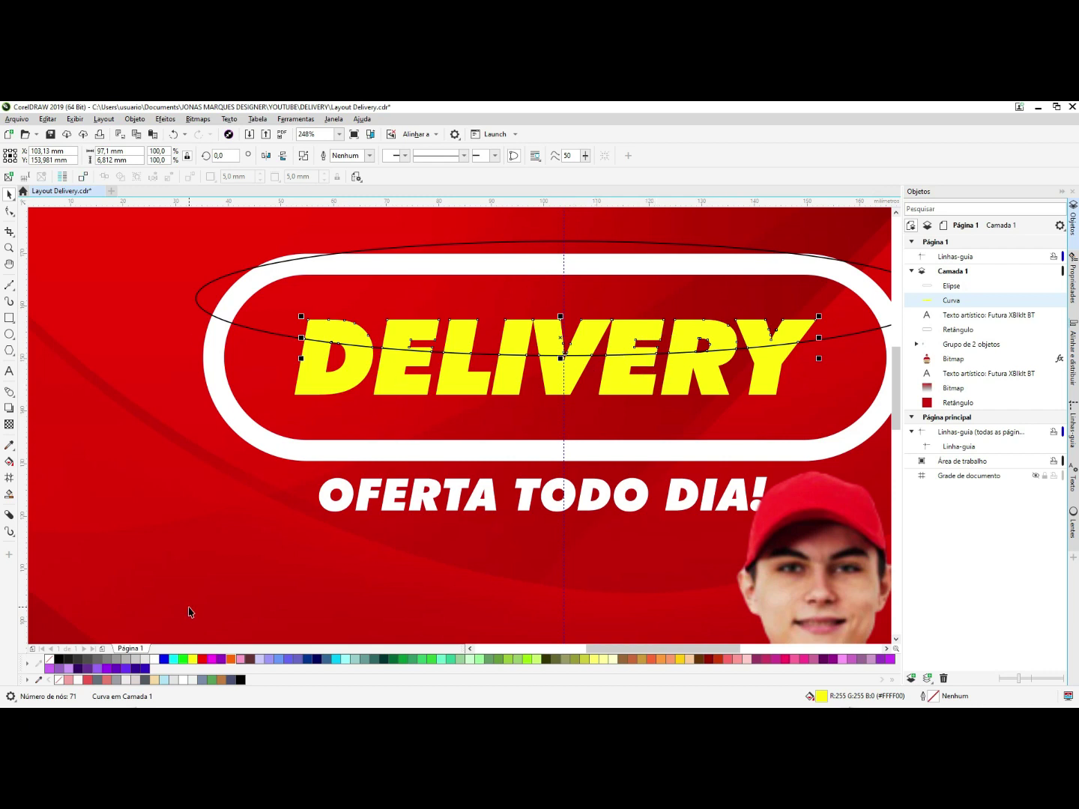
- Fill the intersected letter piece with orange (#FF6600) and delete the ellipse
{"action": "left_click", "coordinate": [232, 660]}
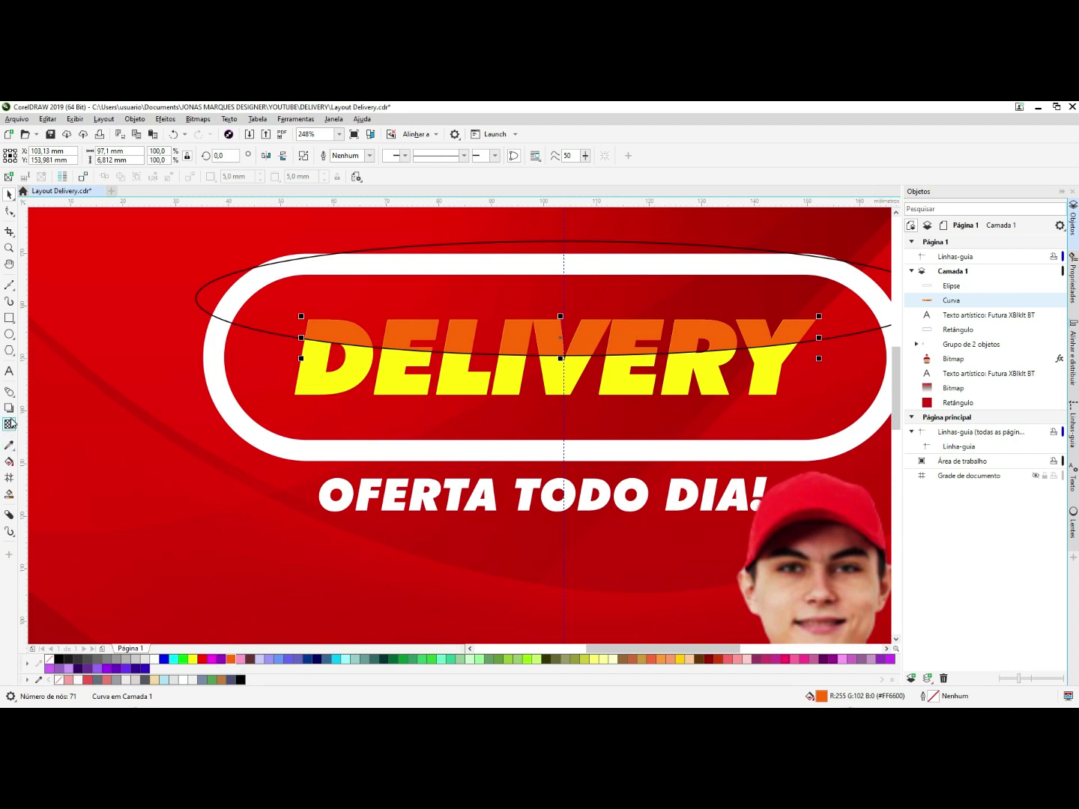
{"action": "left_click", "coordinate": [205, 296]}
{"action": "key", "text": "Delete"}
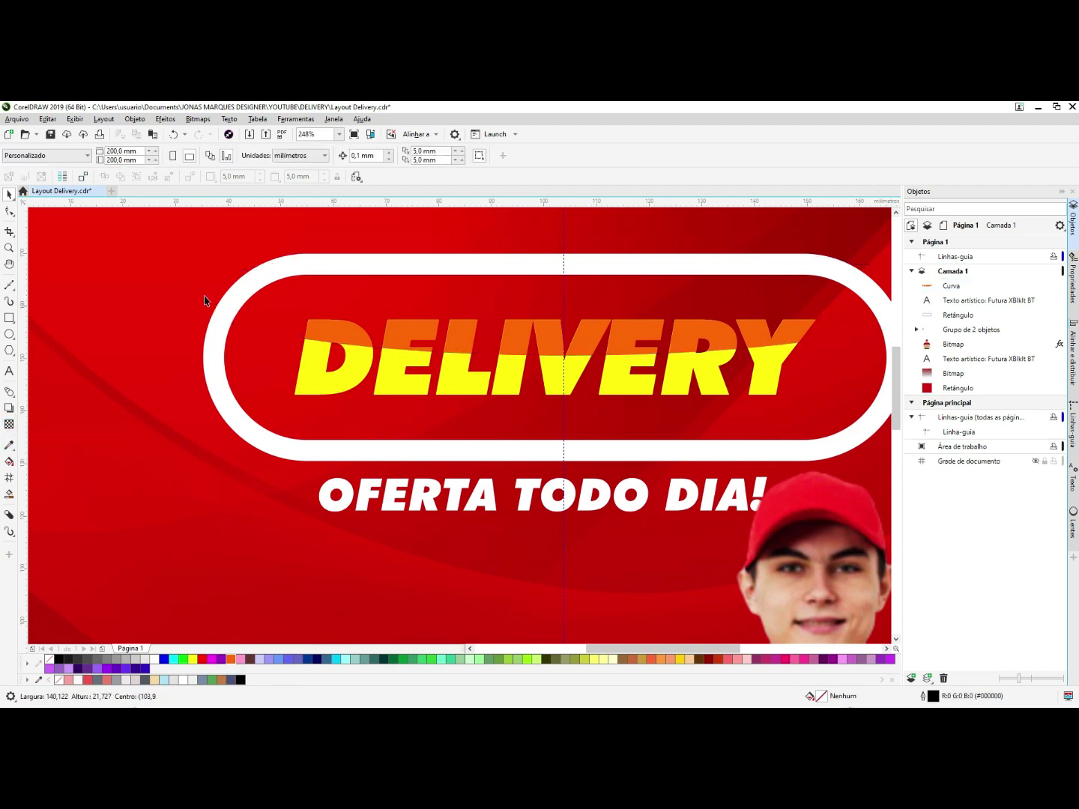
- Apply a vertical gradient transparency to the orange letter piece so it fades out towards the top of the headline
{"action": "left_click", "coordinate": [397, 337]}
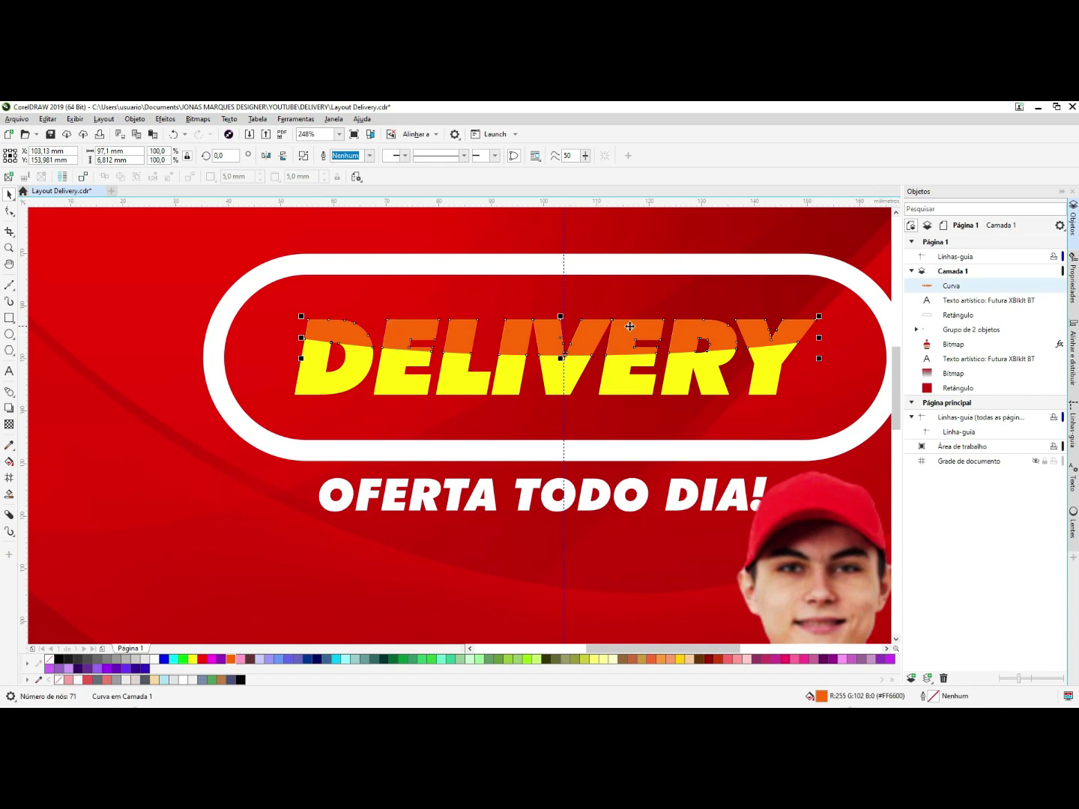
{"action": "left_click", "coordinate": [10, 424]}
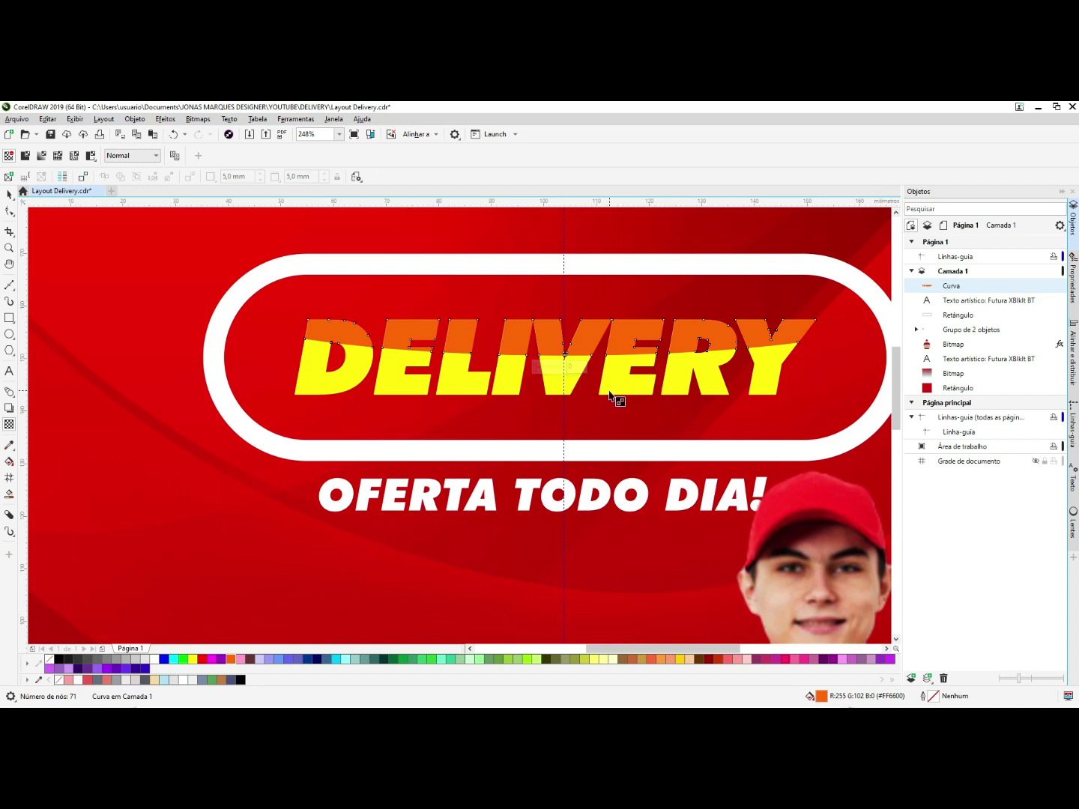
{"action": "left_click_drag", "start_coordinate": [617, 393], "coordinate": [615, 325]}
{"action": "key", "text": "space"}
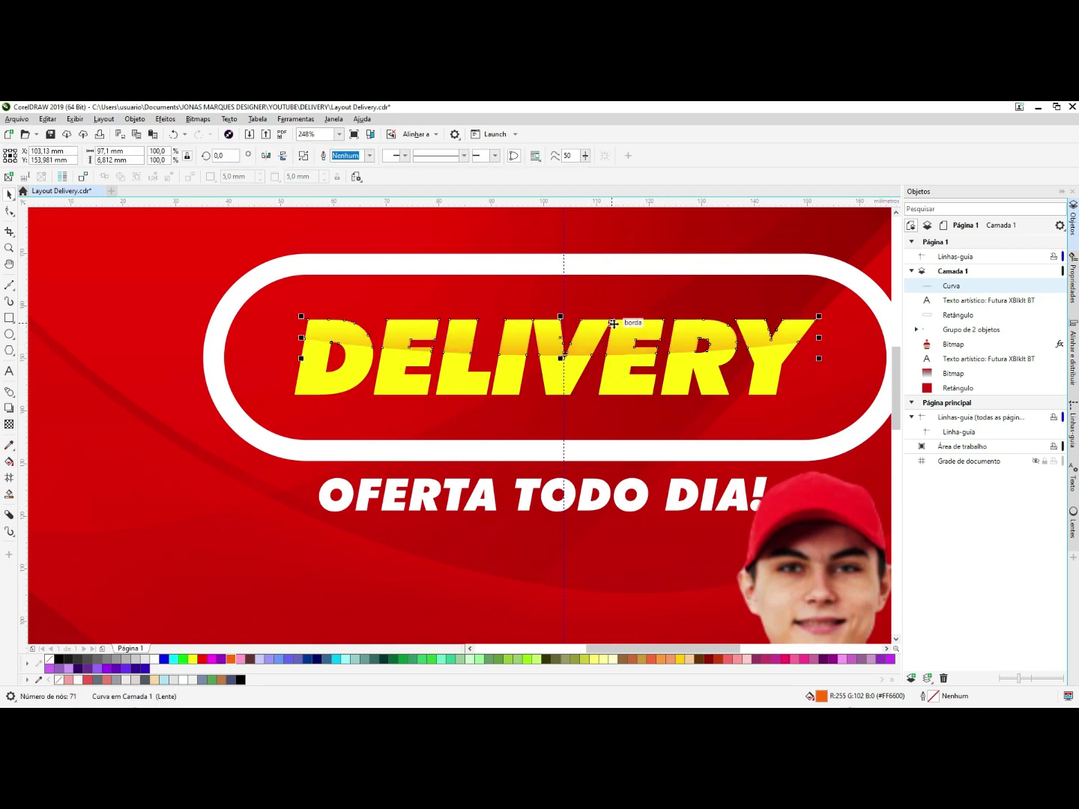
- Delete the vertical guideline running through the middle of the page
{"action": "scroll", "coordinate": [642, 422], "scroll_direction": "down", "scroll_amount": 3}
{"action": "left_click", "coordinate": [244, 360]}
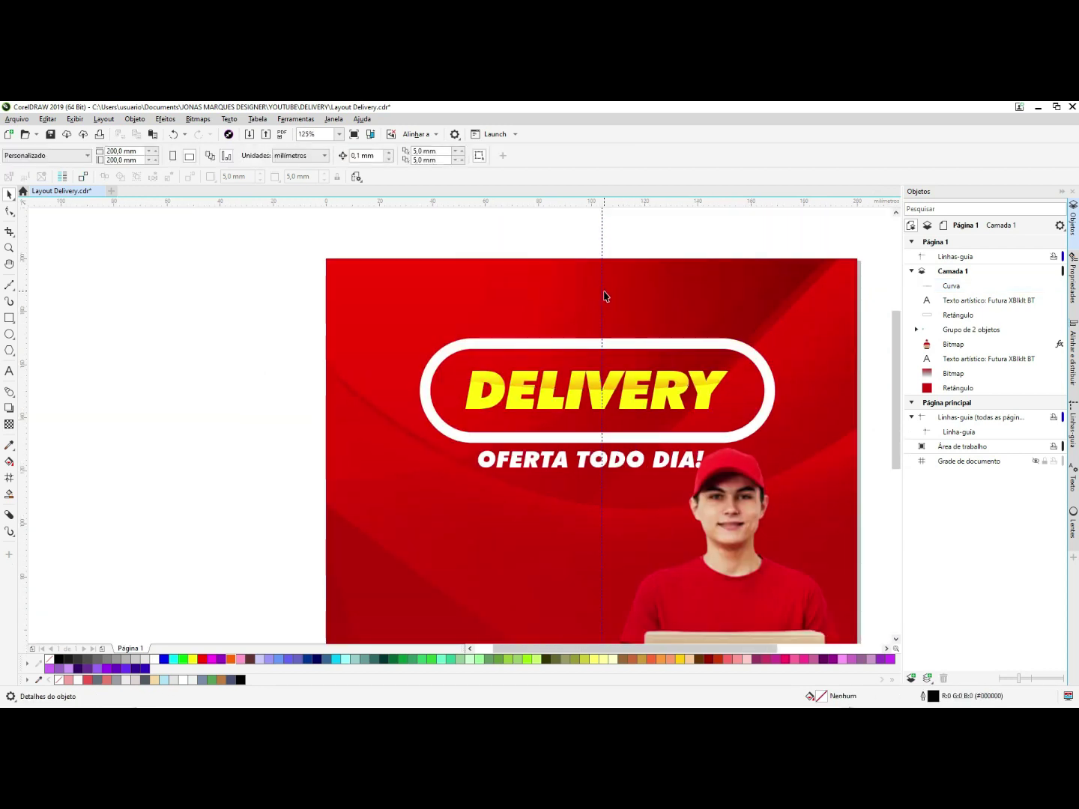
{"action": "left_click", "coordinate": [601, 288]}
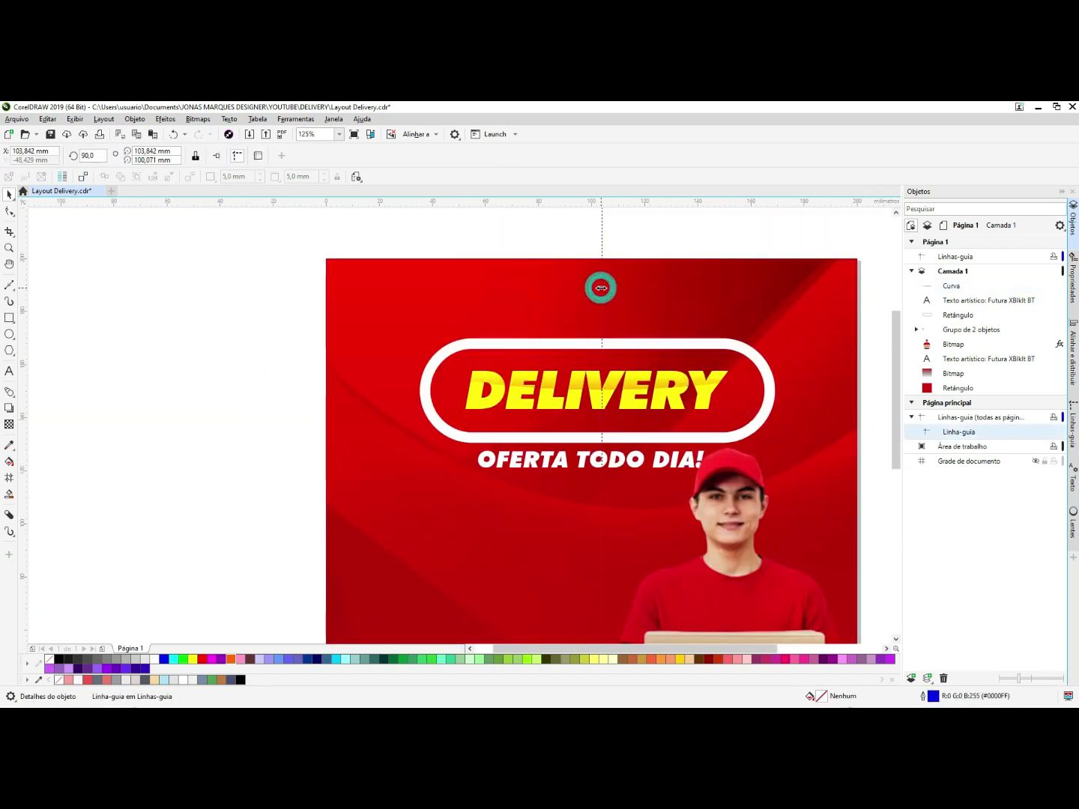
{"action": "key", "text": "Delete"}
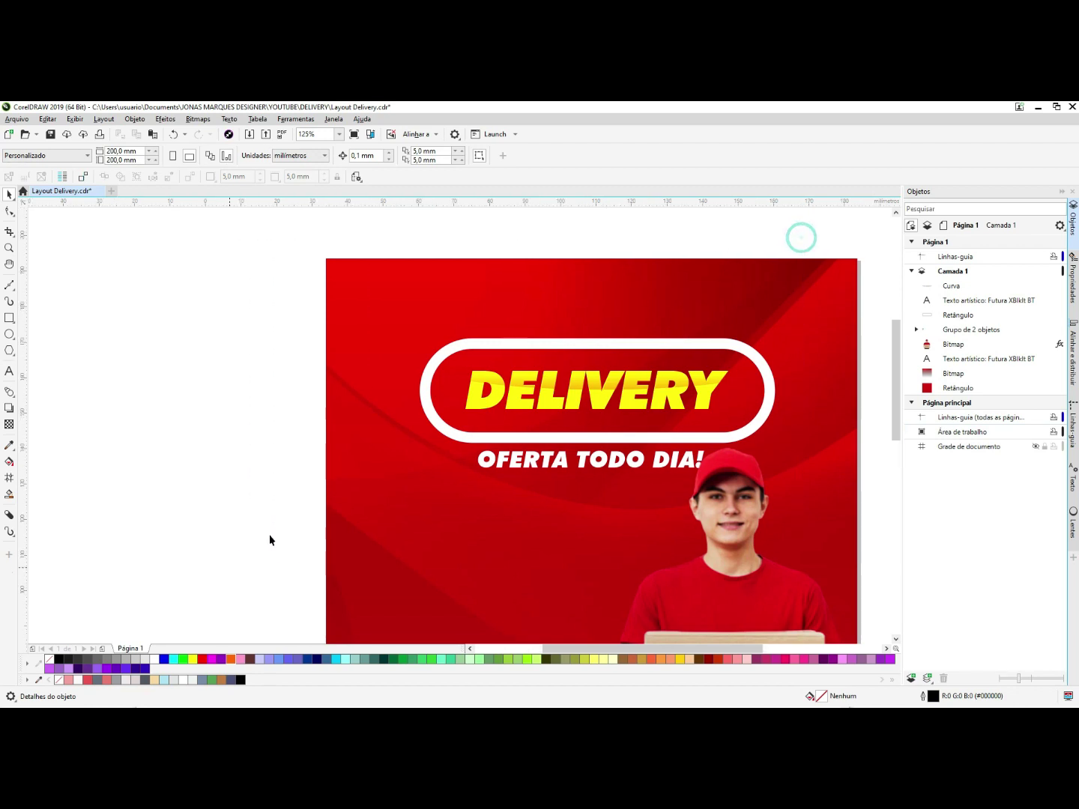
- Group the "DELIVERY" headline with its semi-transparent orange overlay
{"action": "scroll", "coordinate": [684, 325], "scroll_direction": "up", "scroll_amount": 1}
{"action": "left_click_drag", "start_coordinate": [116, 306], "coordinate": [786, 459]}
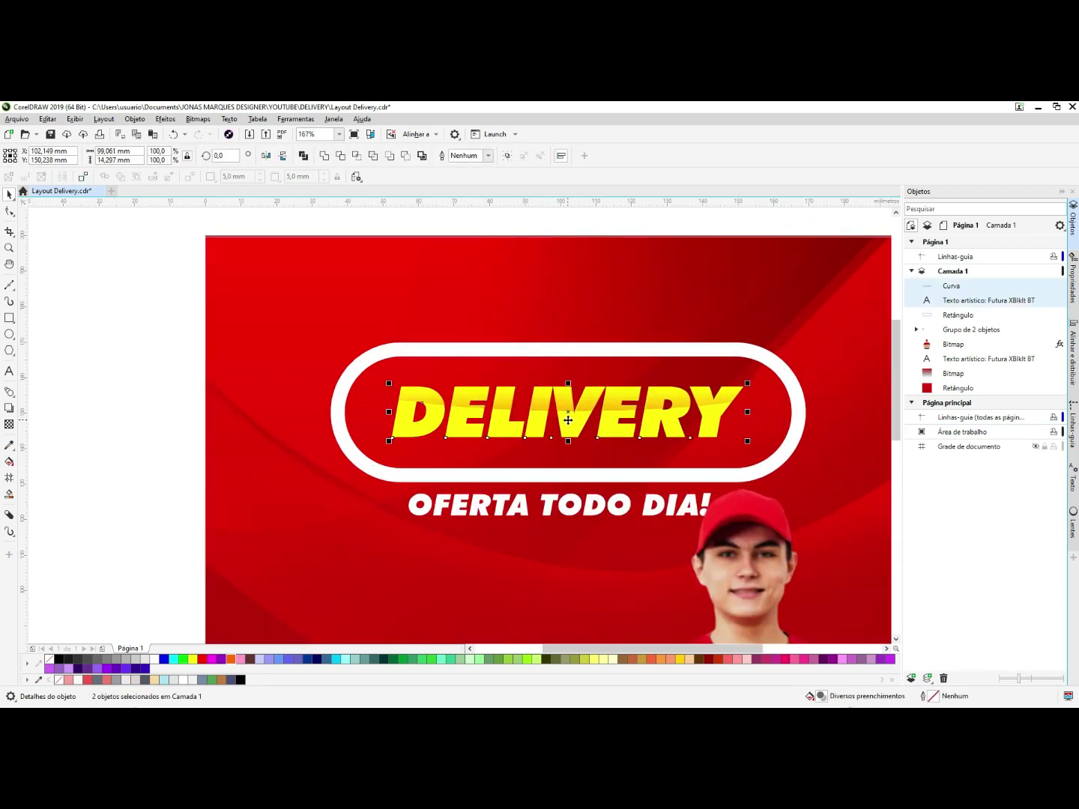
{"action": "key", "text": "ctrl+g"}
{"action": "left_click", "coordinate": [514, 350]}
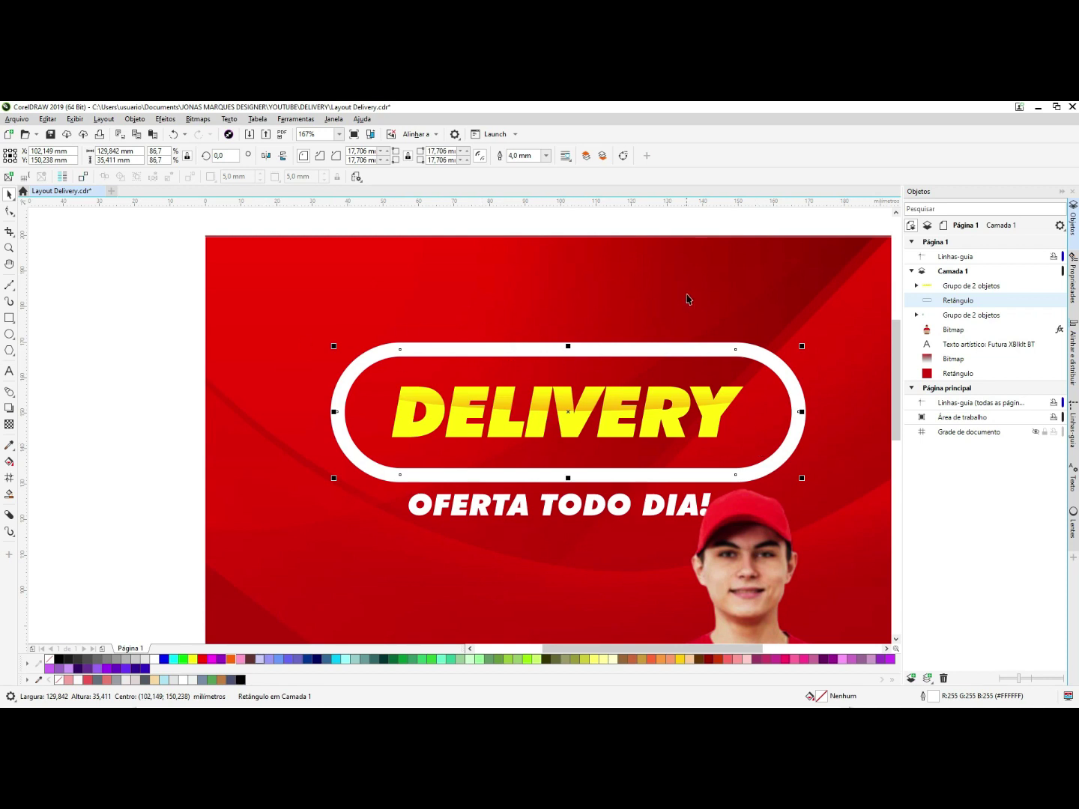
{"action": "scroll", "coordinate": [687, 300], "scroll_direction": "down", "scroll_amount": 3}
{"action": "scroll", "coordinate": [733, 280], "scroll_direction": "up", "scroll_amount": 2}
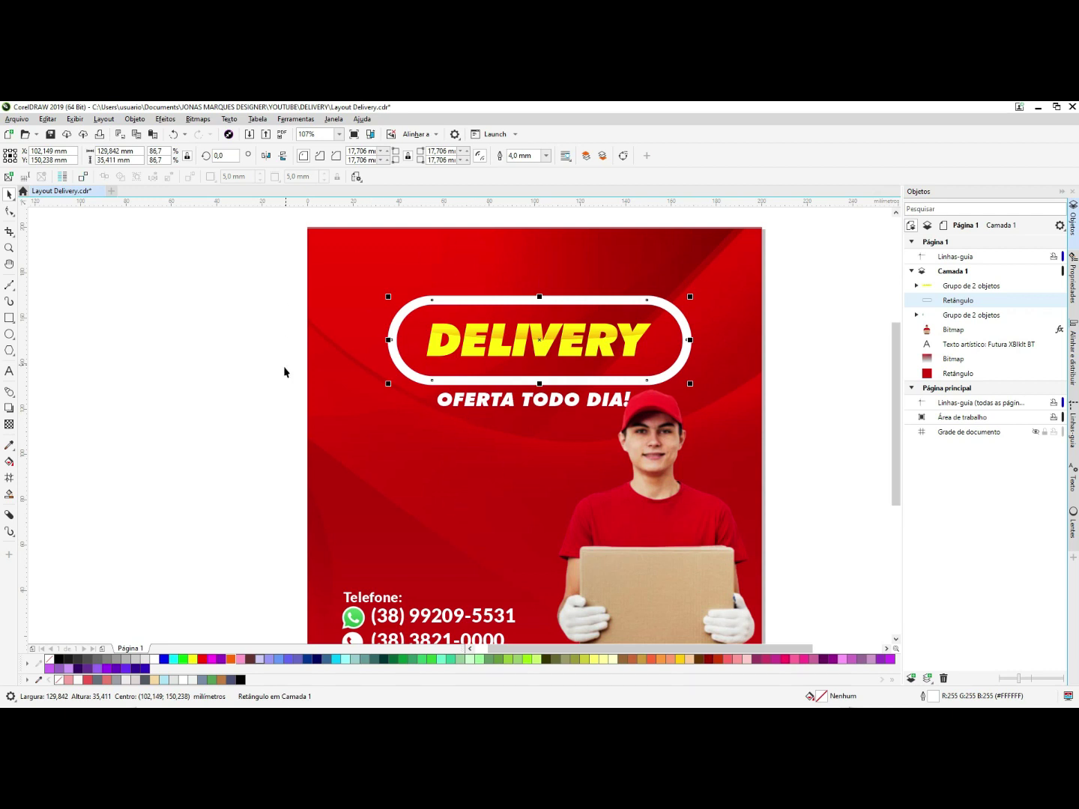
{"action": "left_click", "coordinate": [245, 412]}
- Draw a horizontal freehand line about 84 mm long and position it just above the "Telefone:" contact block
{"action": "key", "text": "F5"}
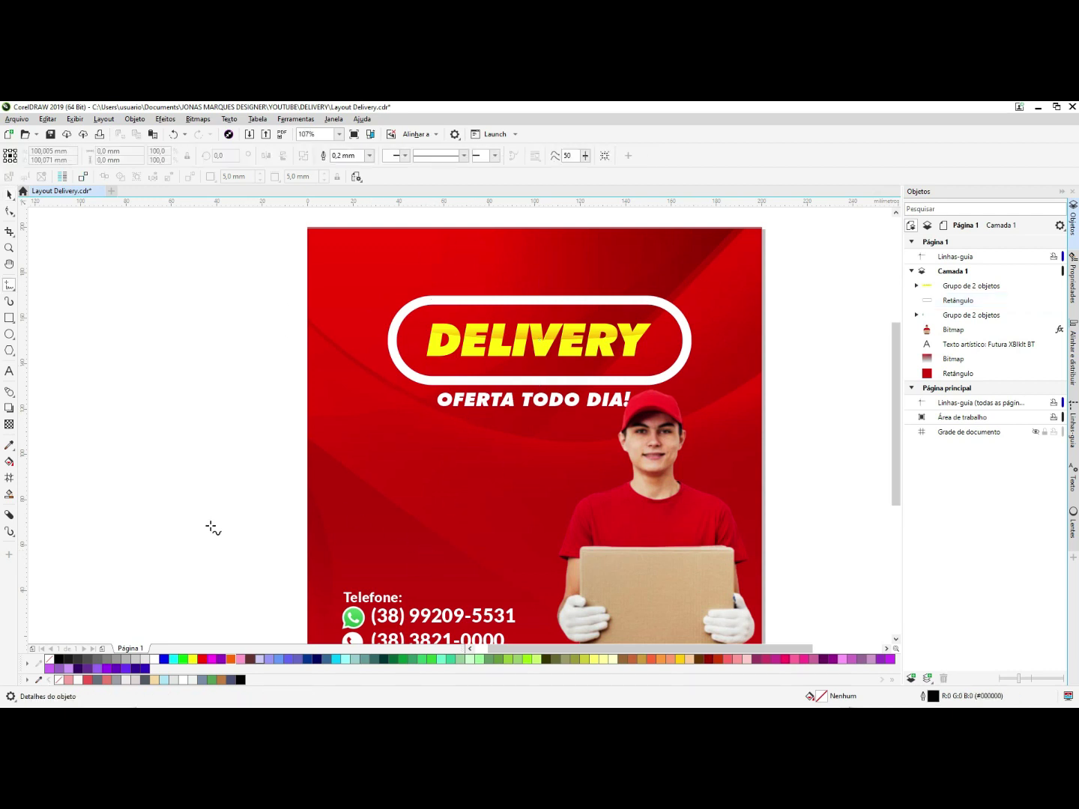
{"action": "left_click", "coordinate": [322, 495]}
{"action": "left_click", "coordinate": [521, 494]}
{"action": "key", "text": "space"}
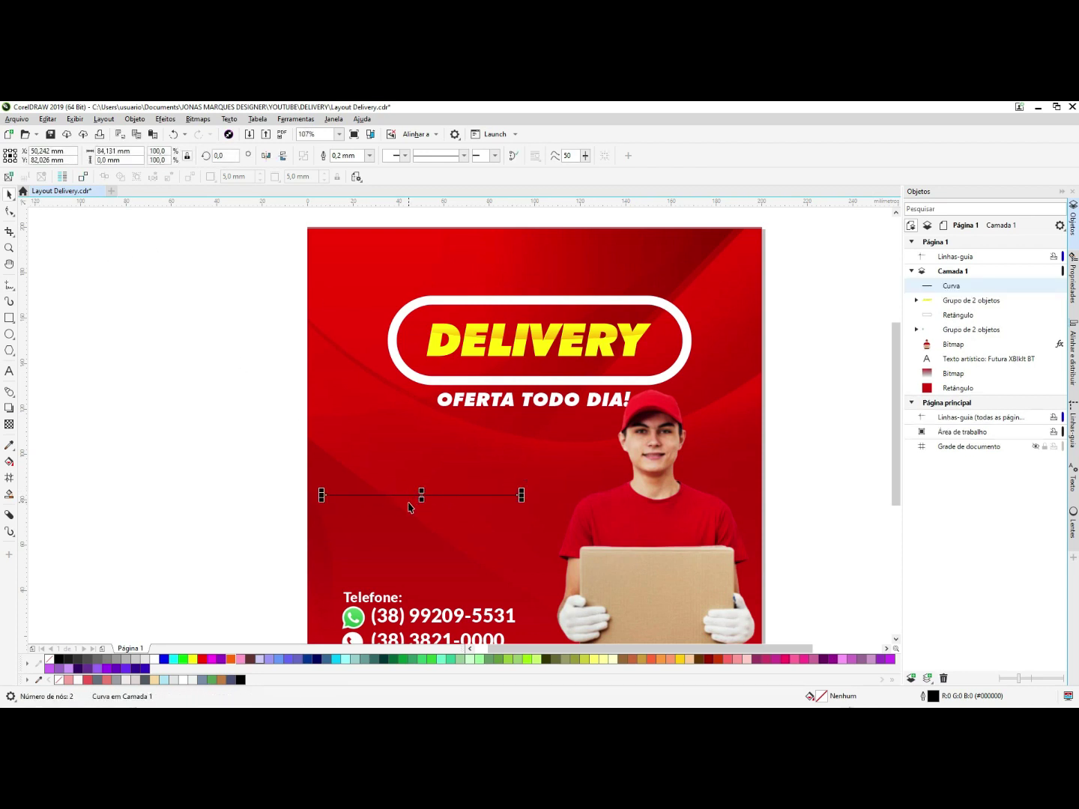
{"action": "left_click_drag", "start_coordinate": [405, 495], "coordinate": [415, 558]}
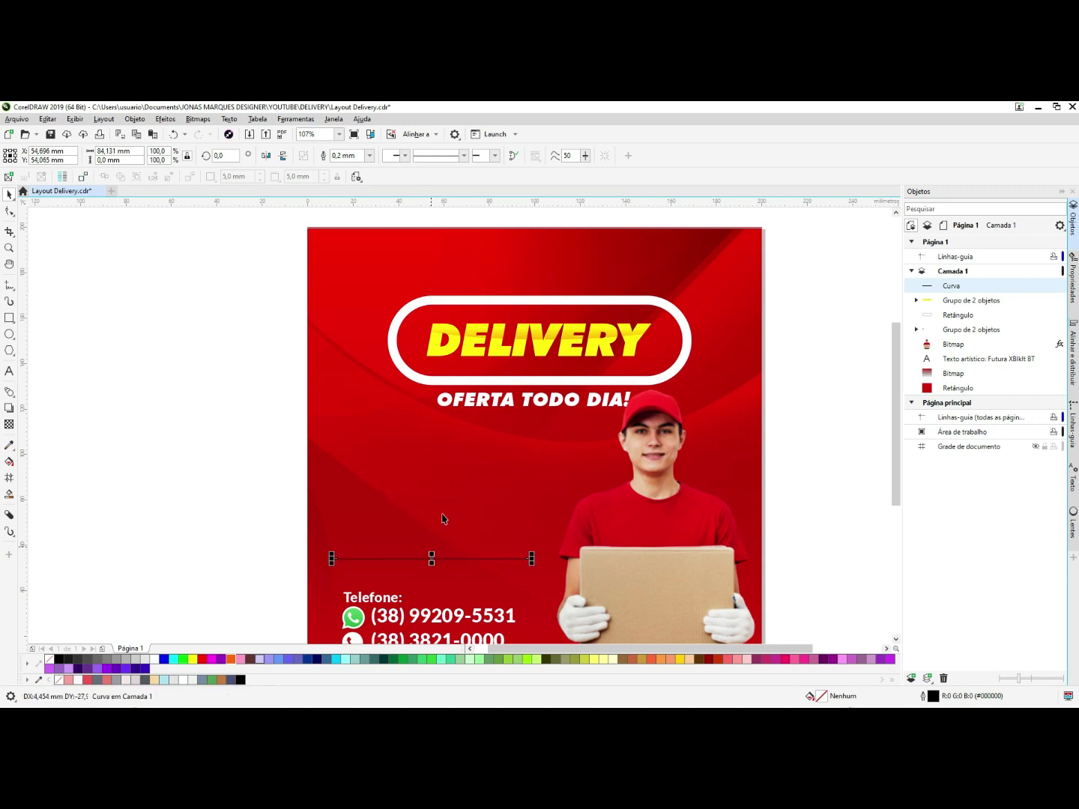
{"action": "left_click", "coordinate": [17, 239]}
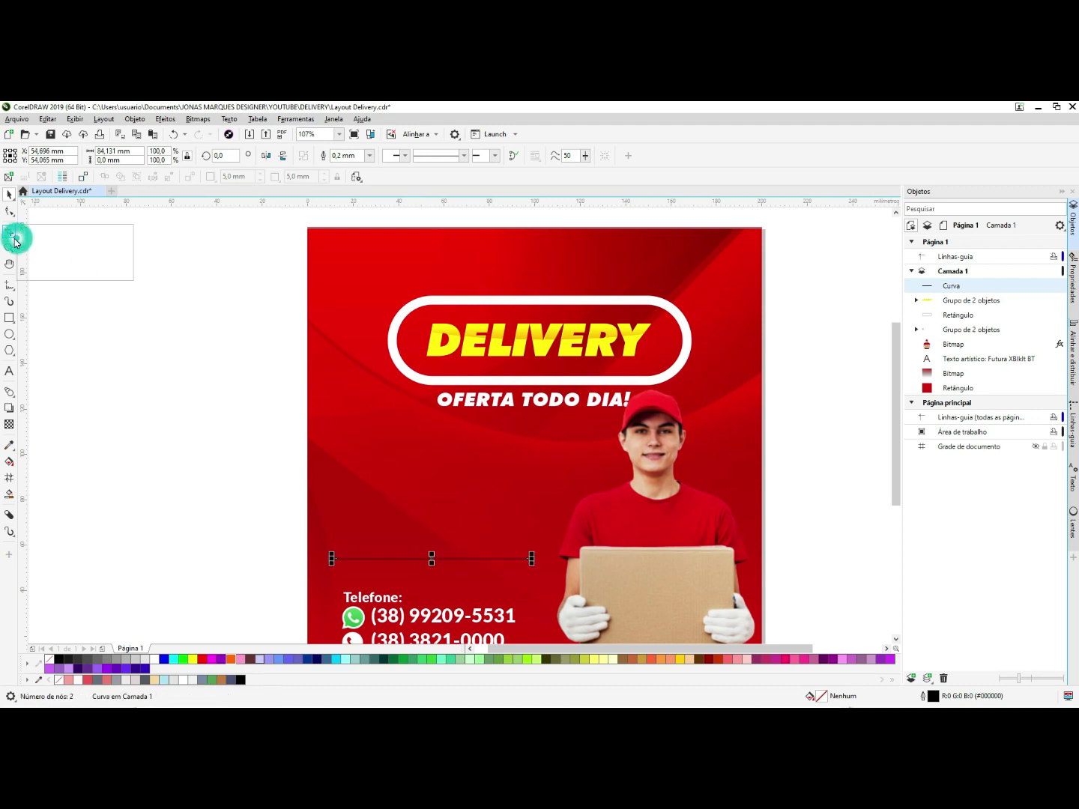
{"action": "left_click", "coordinate": [10, 287]}
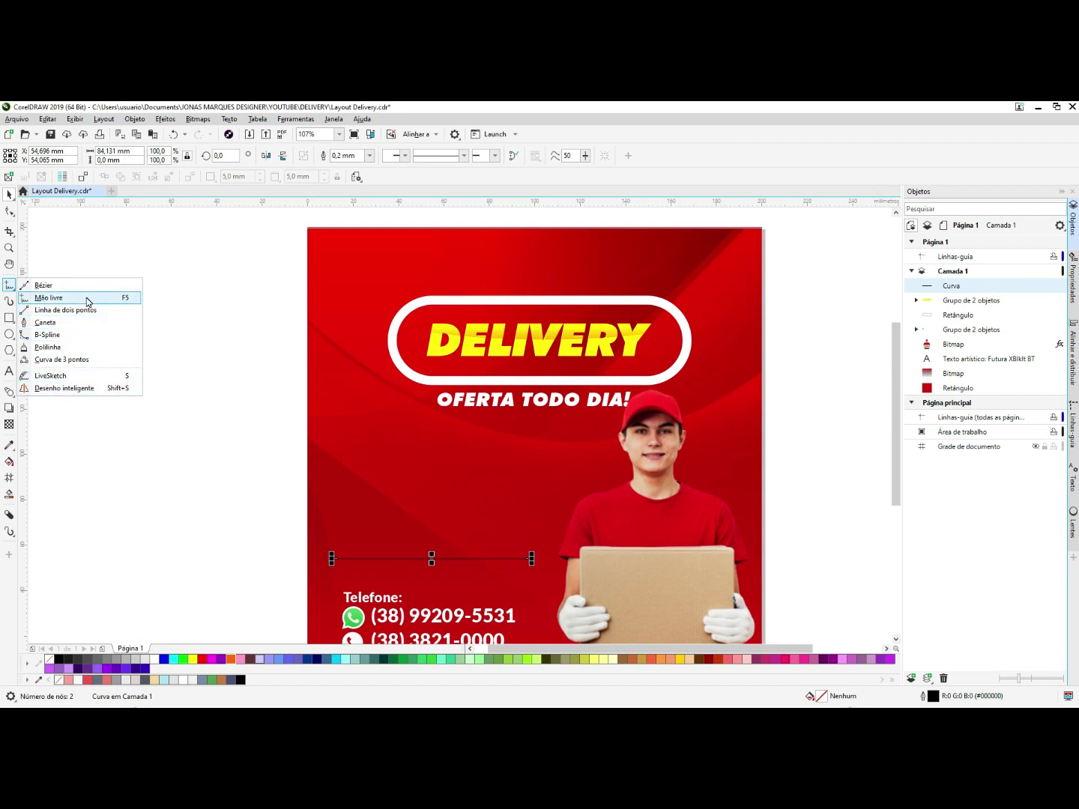
{"action": "left_click", "coordinate": [187, 436]}
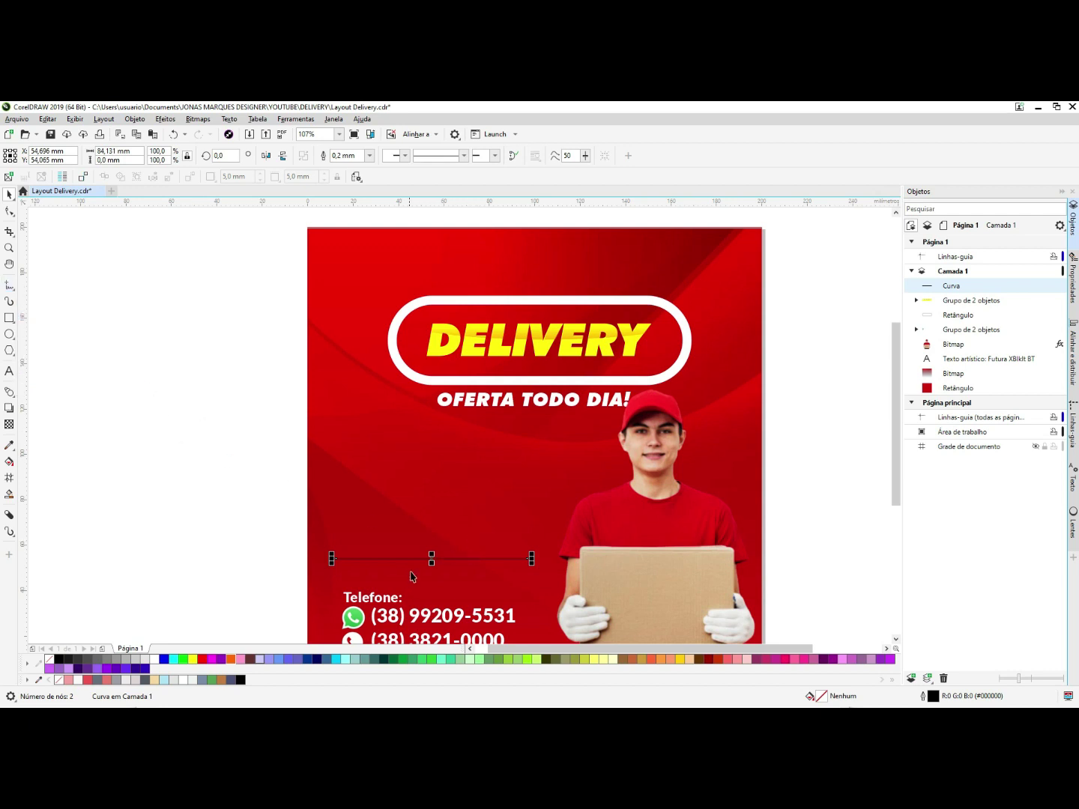
- Move the horizontal line closer to the "Telefone:" heading and set its outline width to 1.0 mm
{"action": "left_click_drag", "start_coordinate": [595, 446], "coordinate": [249, 684]}
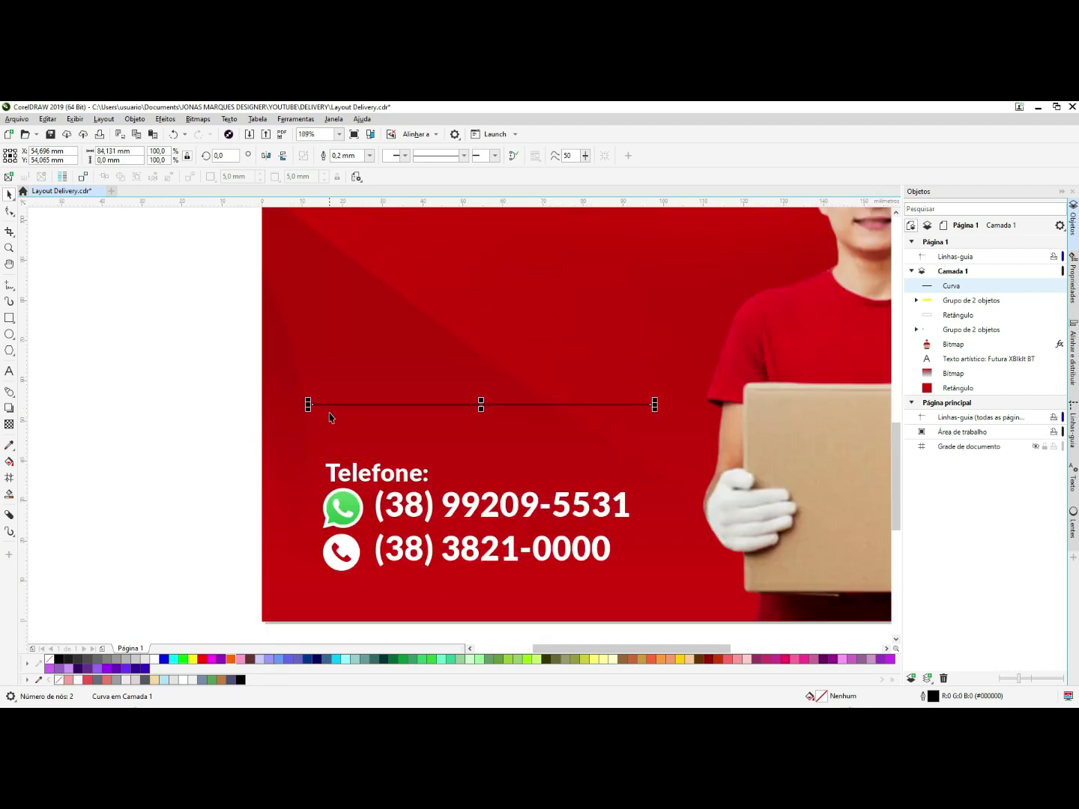
{"action": "left_click_drag", "start_coordinate": [331, 405], "coordinate": [354, 427]}
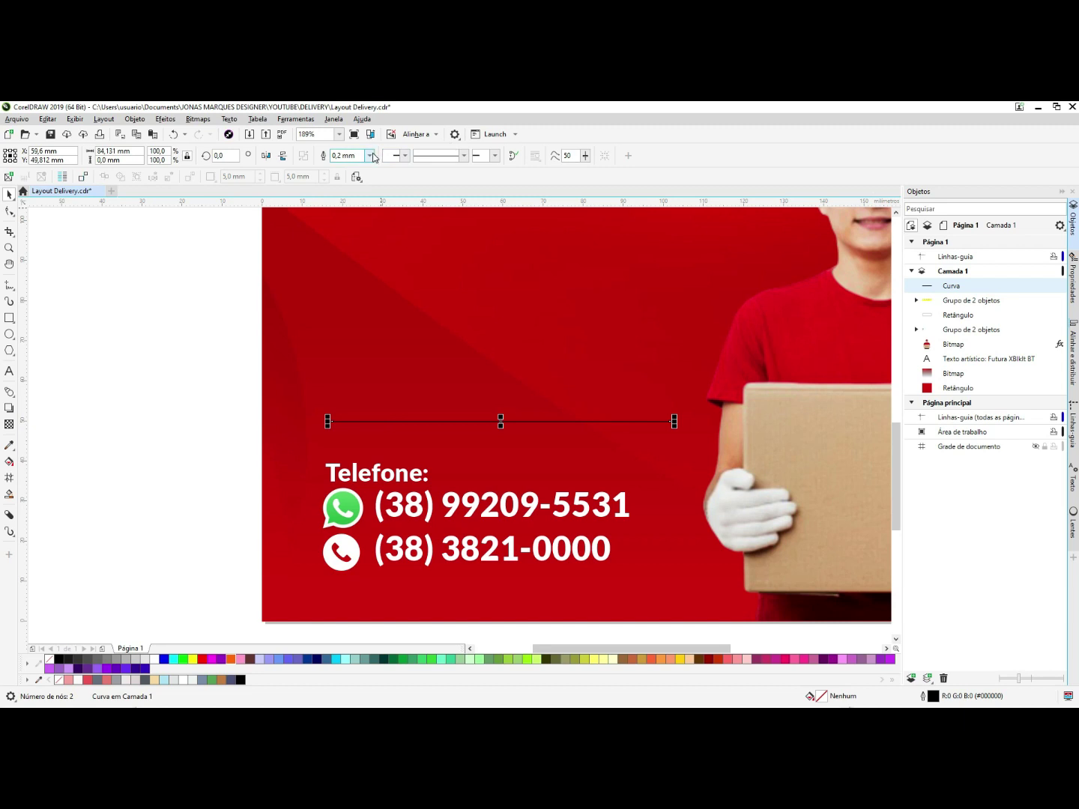
{"action": "left_click", "coordinate": [370, 156]}
{"action": "left_click", "coordinate": [351, 225]}
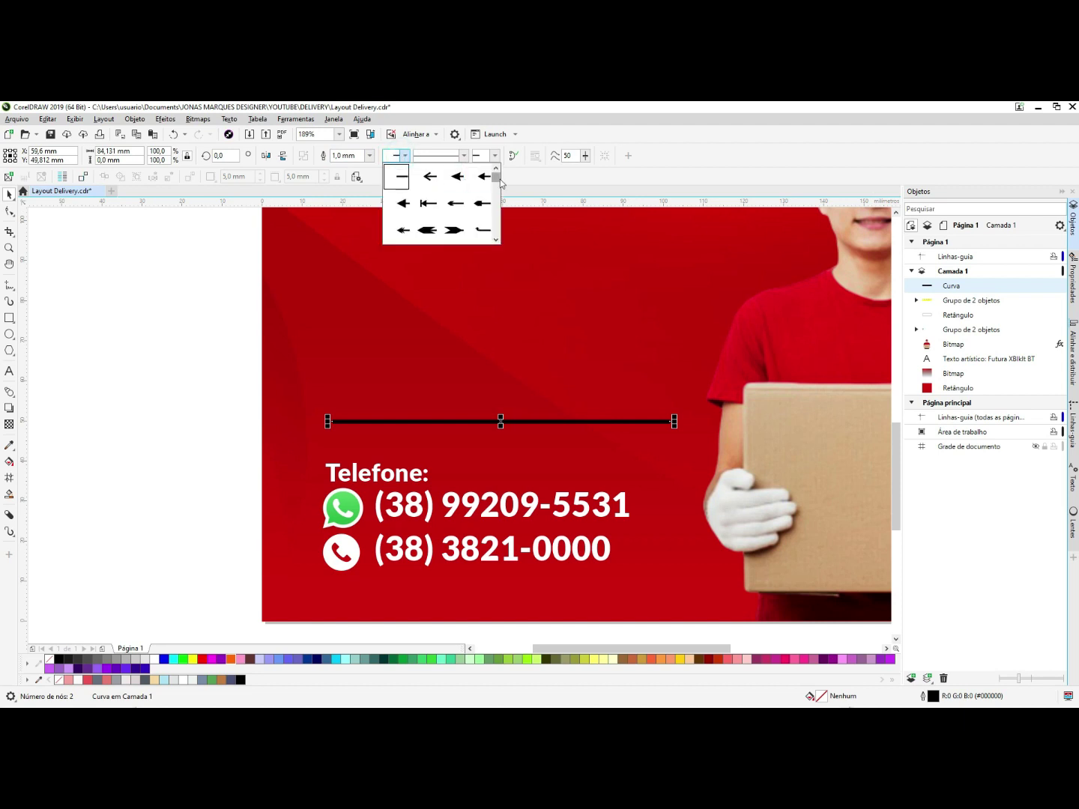
- Add an open-circle start arrowhead to the line and colour its outline white
{"action": "left_click_drag", "start_coordinate": [495, 180], "coordinate": [495, 214]}
{"action": "left_click", "coordinate": [424, 204]}
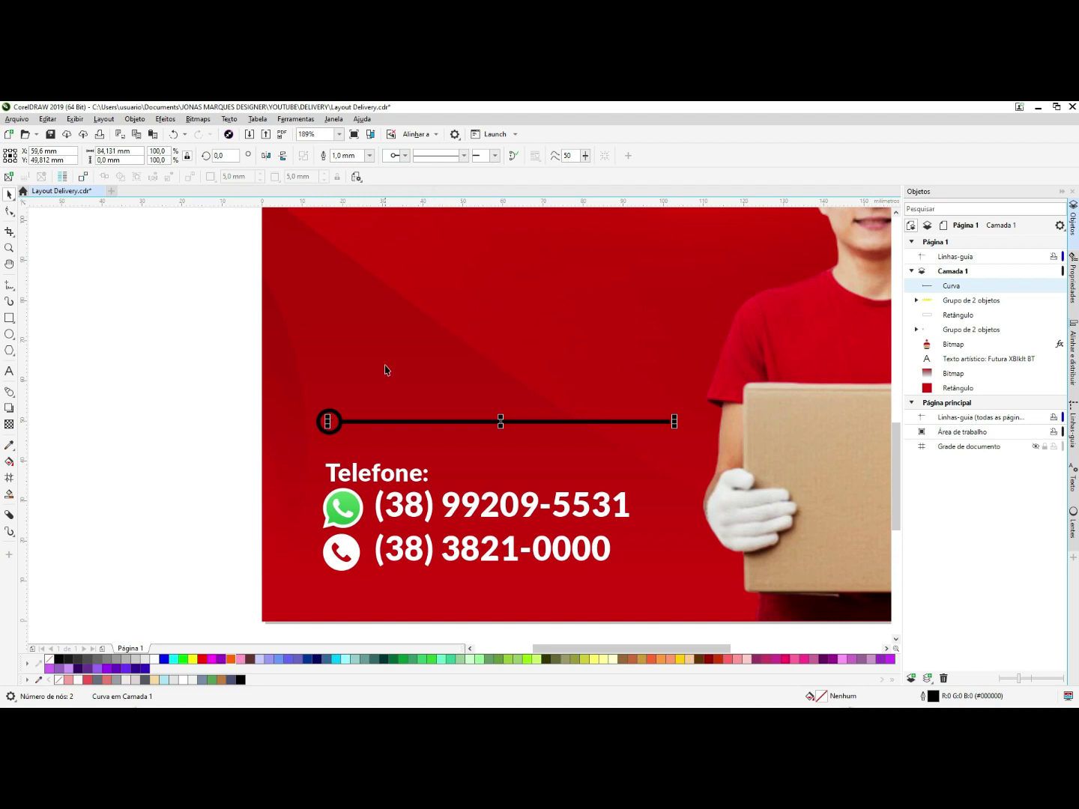
{"action": "right_click", "coordinate": [155, 658]}
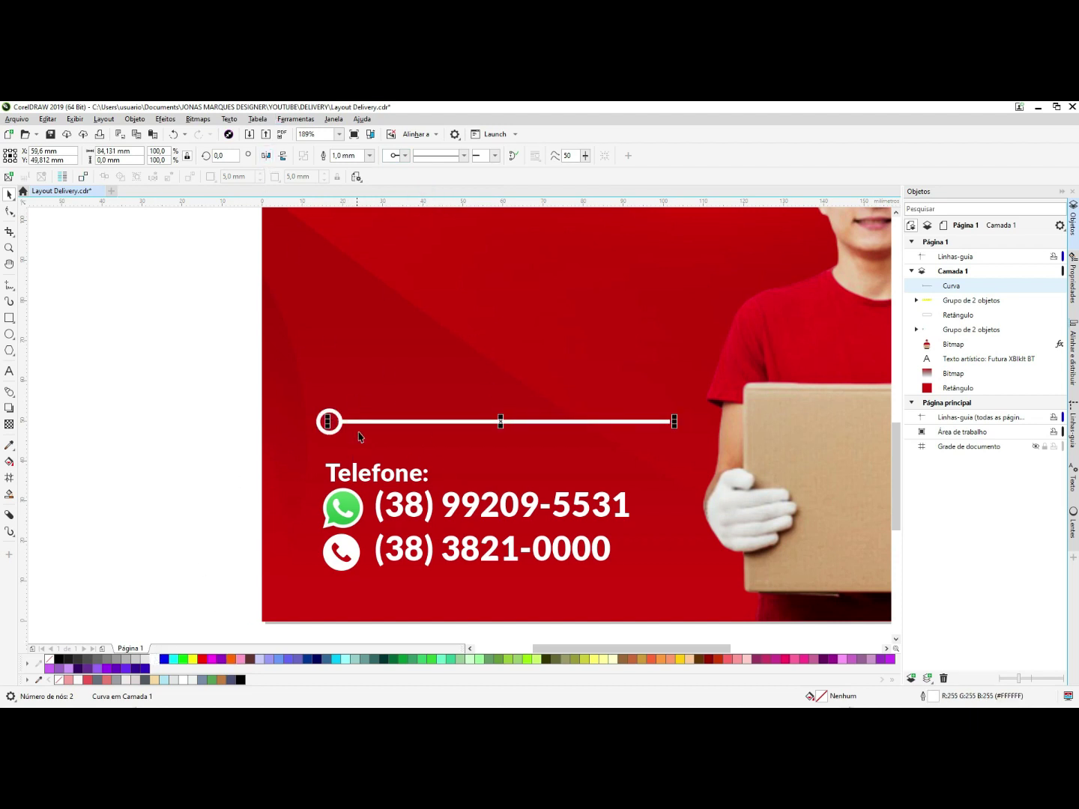
- Move the white line below the phone numbers and shift the contact block up about 6 mm
{"action": "left_click_drag", "start_coordinate": [374, 421], "coordinate": [484, 588]}
{"action": "left_click", "coordinate": [344, 509]}
{"action": "left_click_drag", "start_coordinate": [221, 428], "coordinate": [677, 575]}
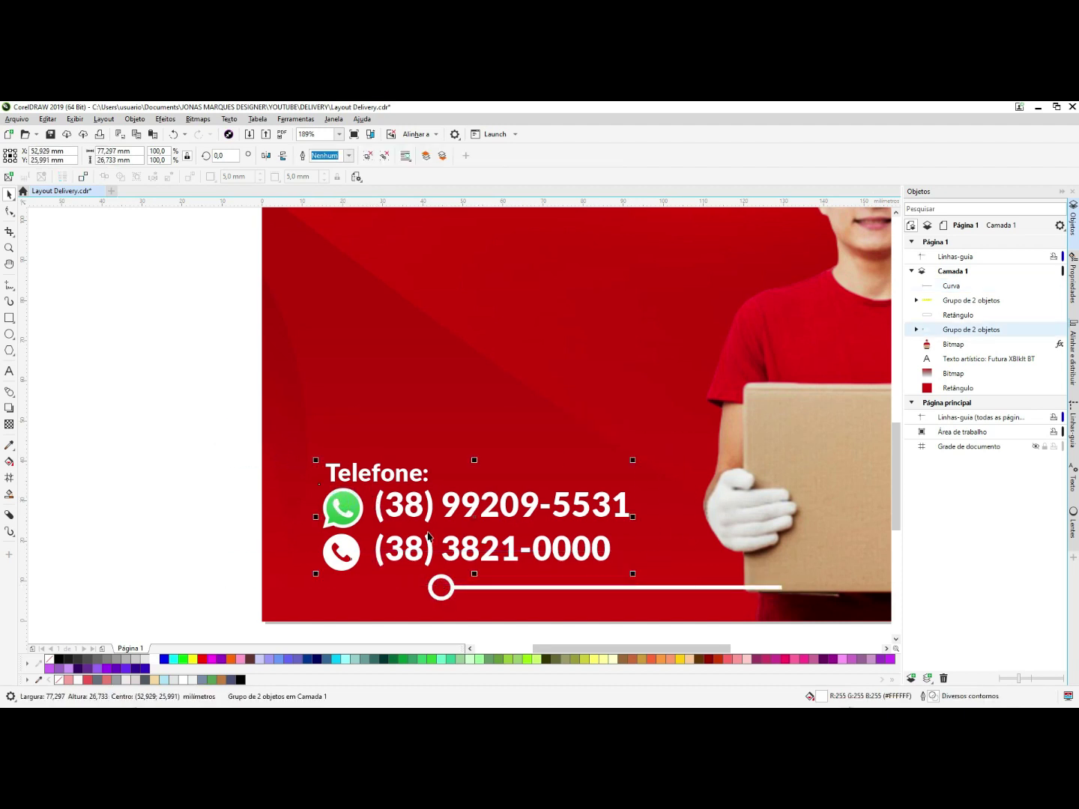
{"action": "left_click_drag", "start_coordinate": [342, 529], "coordinate": [341, 504]}
{"action": "left_click", "coordinate": [212, 573]}
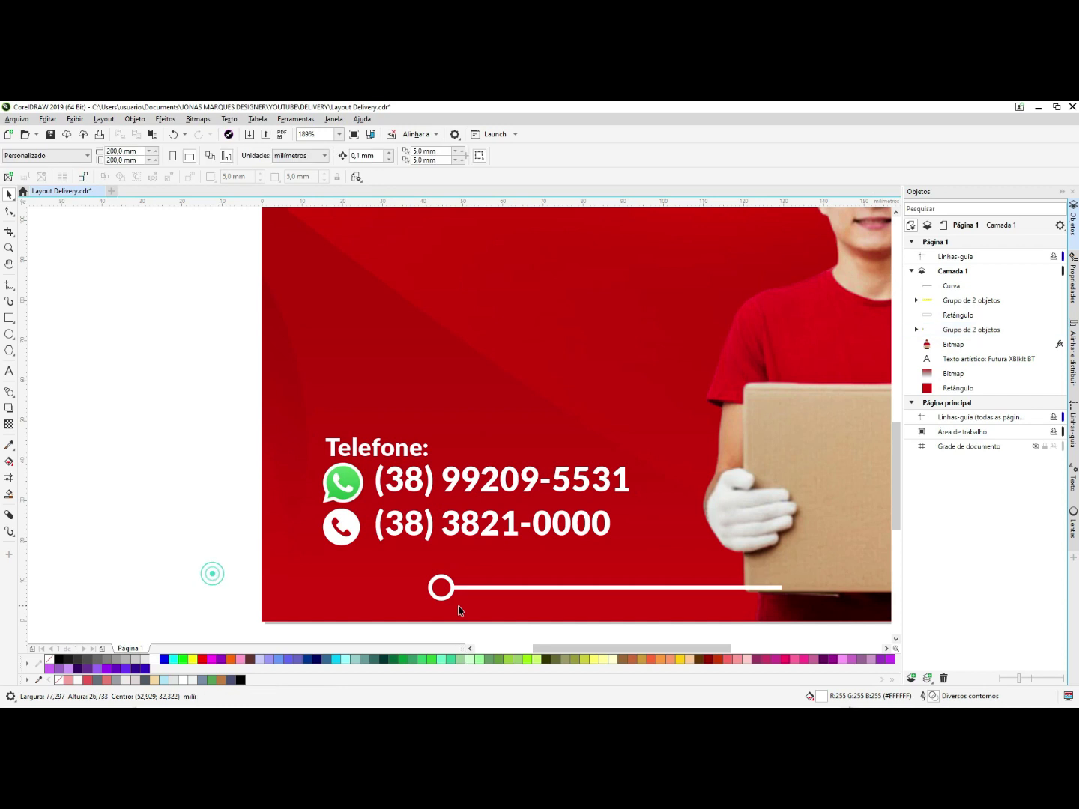
- Move the white line up into the empty area between the headline and the contact block
{"action": "left_click", "coordinate": [470, 588]}
{"action": "scroll", "coordinate": [476, 586], "scroll_direction": "down", "scroll_amount": 2}
{"action": "left_click_drag", "start_coordinate": [477, 585], "coordinate": [444, 495]}
- Rotate the white line to 330° and mirror it horizontally across the page's left edge, with a copy crossing the top edge
{"action": "key", "text": "F2"}
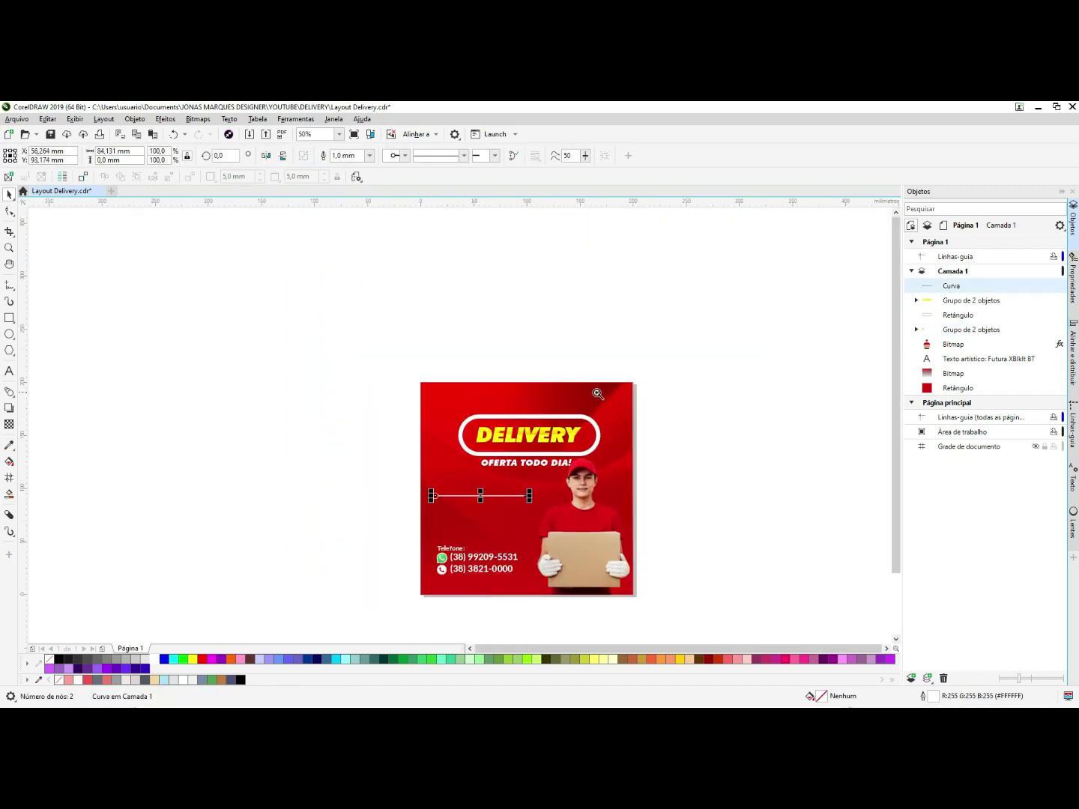
{"action": "left_click_drag", "start_coordinate": [596, 394], "coordinate": [645, 342]}
{"action": "left_click", "coordinate": [400, 473]}
{"action": "left_click_drag", "start_coordinate": [351, 470], "coordinate": [362, 416]}
{"action": "left_click_drag", "start_coordinate": [446, 480], "coordinate": [338, 490]}
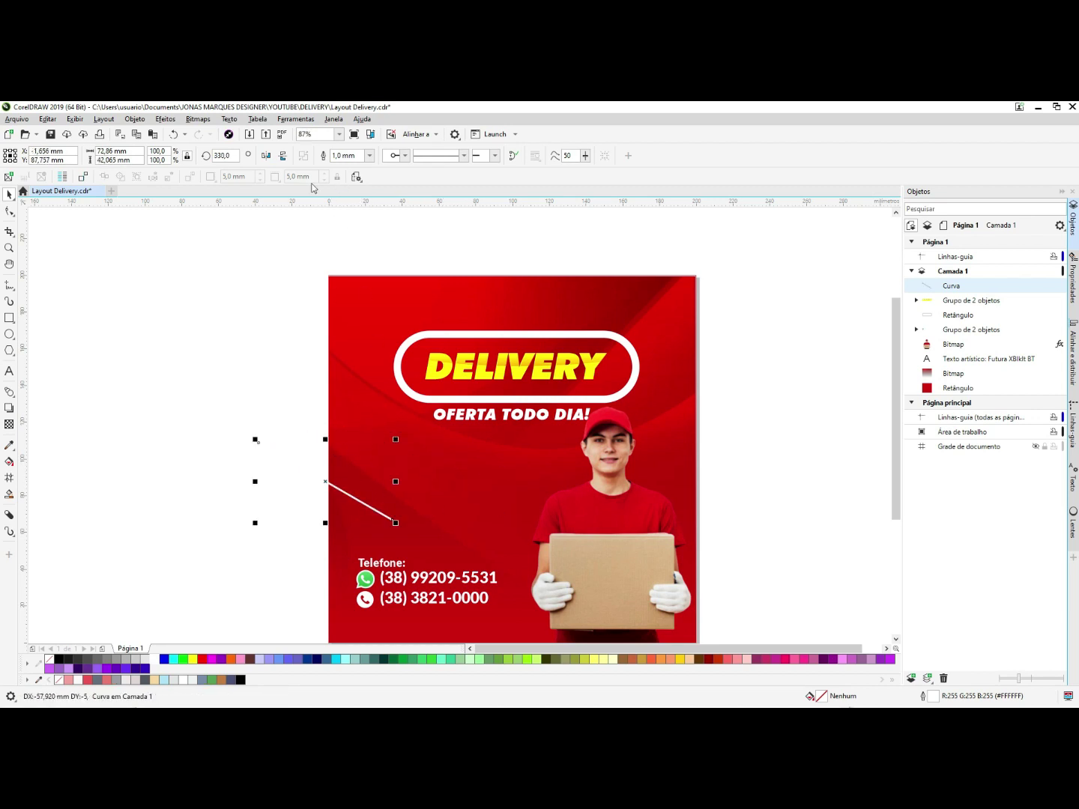
{"action": "left_click", "coordinate": [266, 158]}
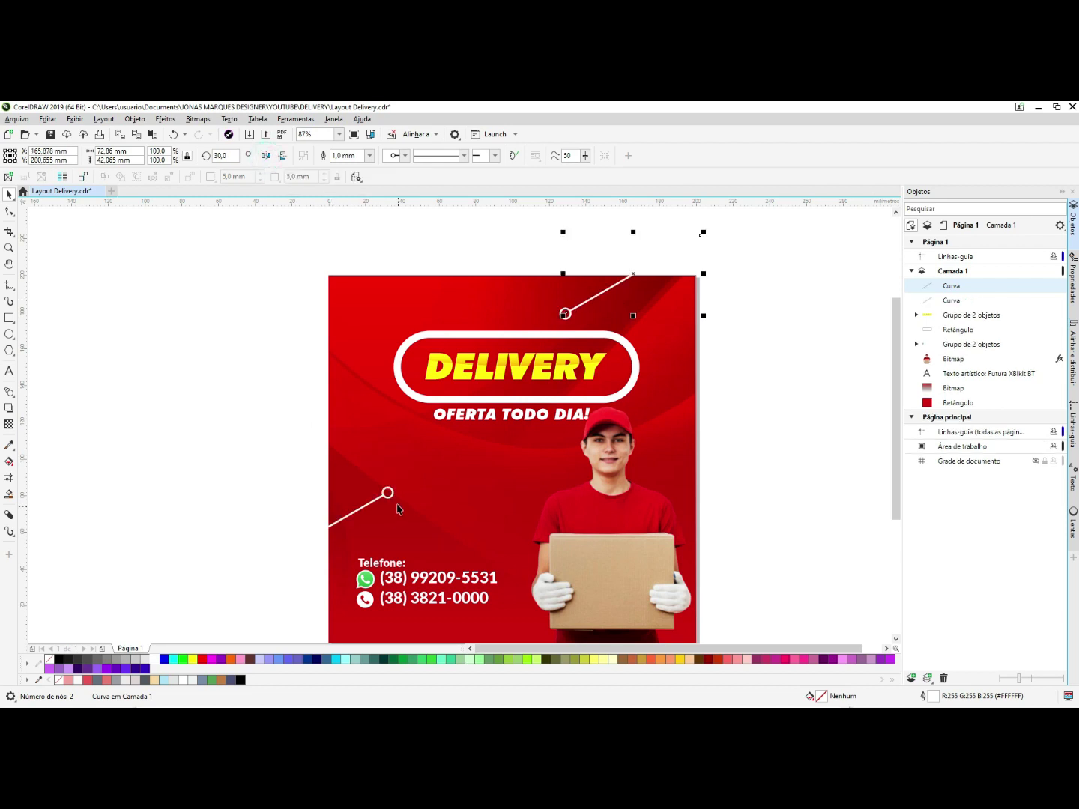
- Duplicate the diagonal line at the page's left edge, place the copy just below it and colour its outline yellow #FFCC00
{"action": "left_click", "coordinate": [383, 492]}
{"action": "mouse_move", "coordinate": [379, 498]}
{"action": "left_mouse_down"}
{"action": "mouse_move", "coordinate": [396, 466]}
{"action": "mouse_move", "coordinate": [355, 526]}
{"action": "mouse_move", "coordinate": [361, 501]}
{"action": "left_mouse_up"}
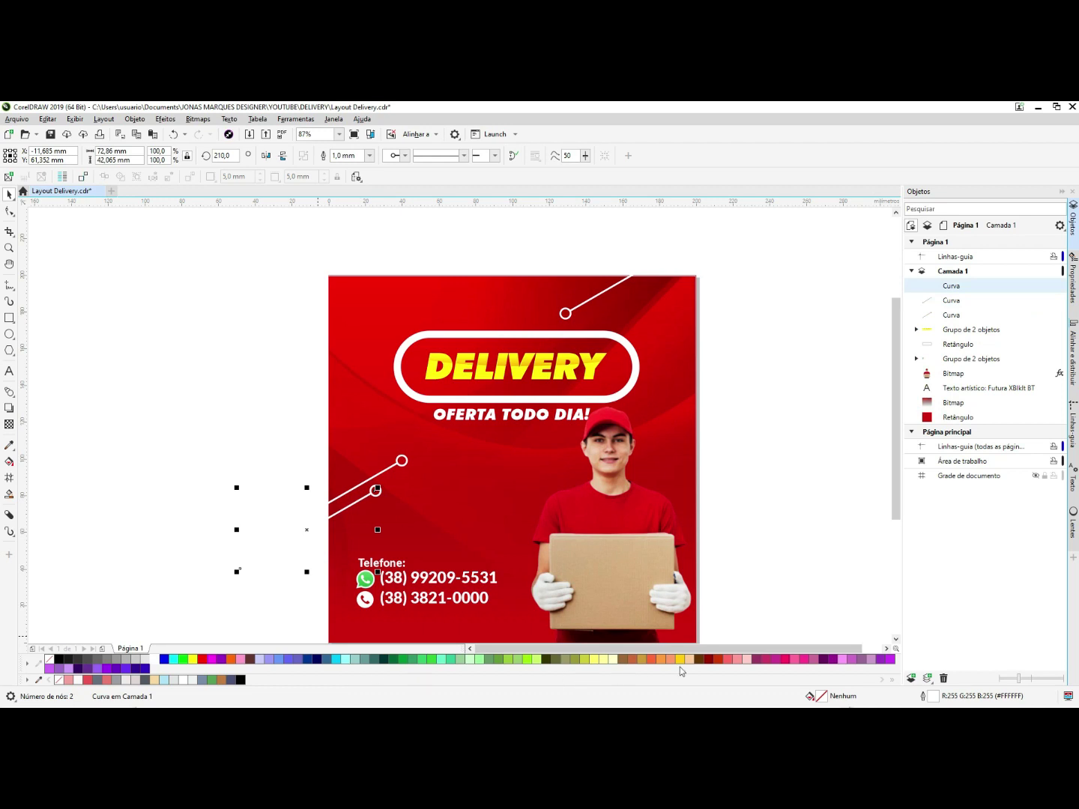
{"action": "left_click_drag", "start_coordinate": [361, 500], "coordinate": [319, 531]}
{"action": "key", "text": "ctrl+z"}
{"action": "left_click", "coordinate": [305, 518], "text": "shift"}
{"action": "left_click", "coordinate": [293, 482]}
- Mirror the background bitmap horizontally so its dark area lies at the upper left of the page
{"action": "left_click", "coordinate": [630, 289]}
{"action": "left_click", "coordinate": [608, 289]}
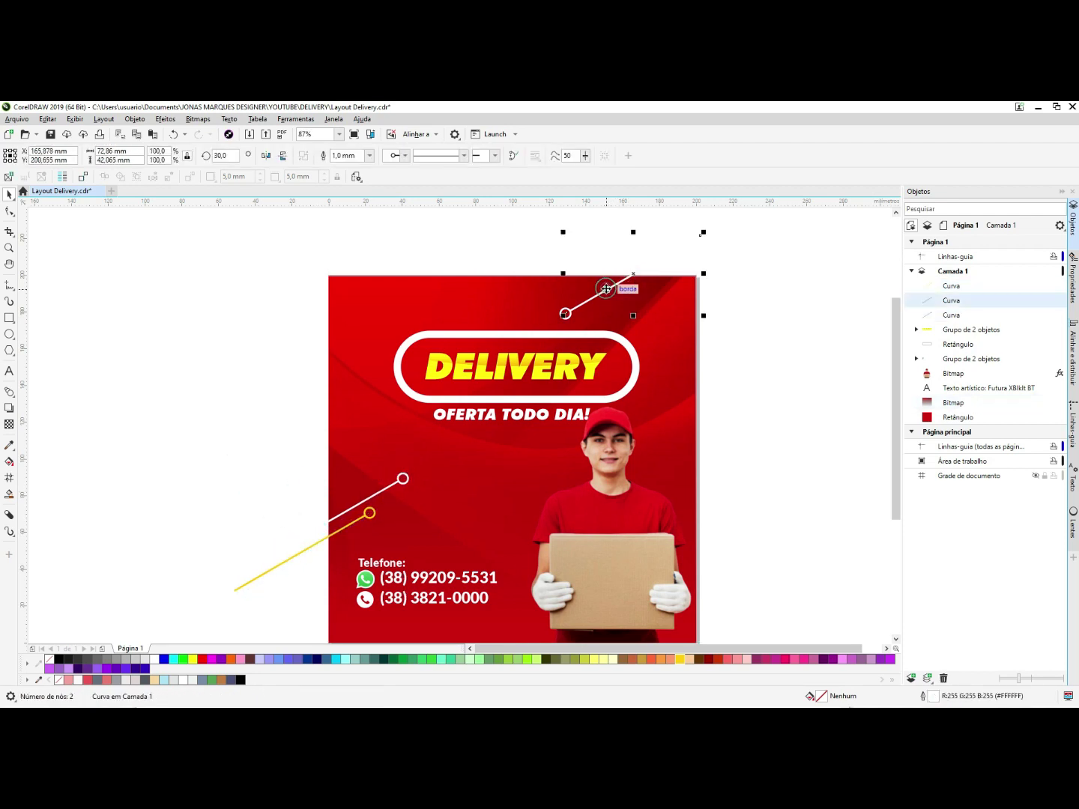
{"action": "left_click", "coordinate": [432, 297]}
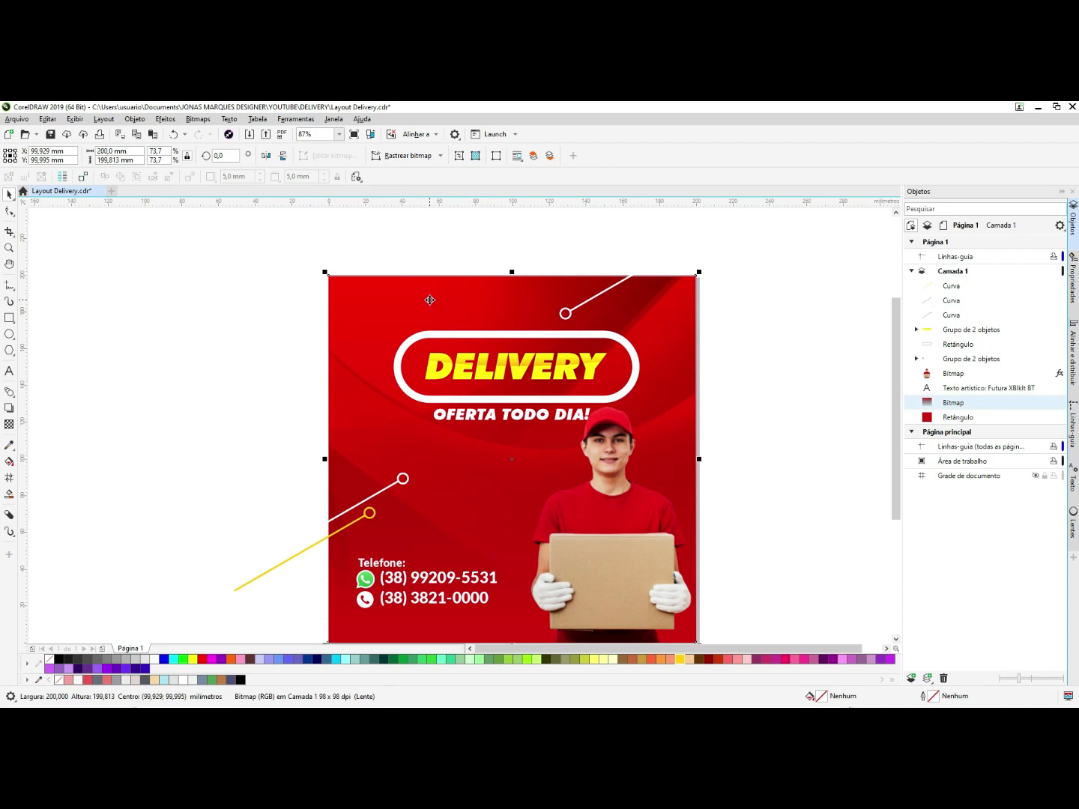
{"action": "left_click", "coordinate": [265, 156]}
{"action": "left_click", "coordinate": [831, 320]}
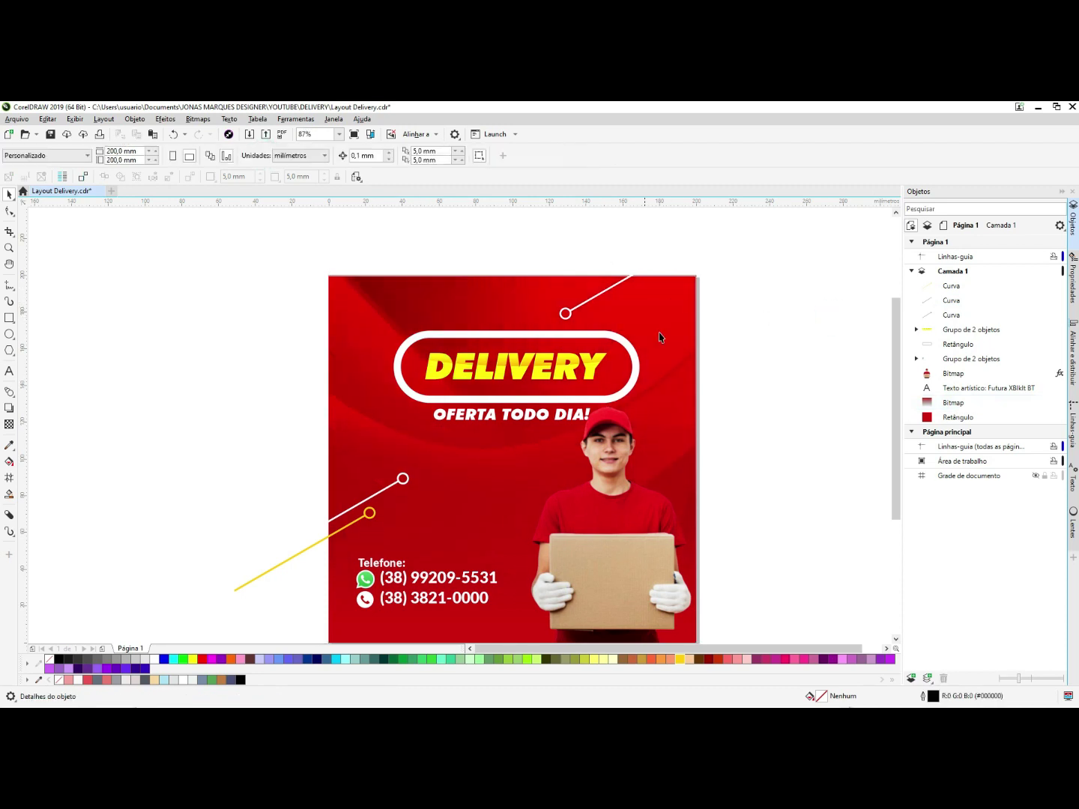
- Move the white diagonal line at the page's top edge into the upper-right corner
{"action": "left_click", "coordinate": [606, 292]}
{"action": "left_click_drag", "start_coordinate": [597, 293], "coordinate": [688, 289]}
{"action": "key", "text": "ctrl+z"}
{"action": "left_click", "coordinate": [641, 262]}
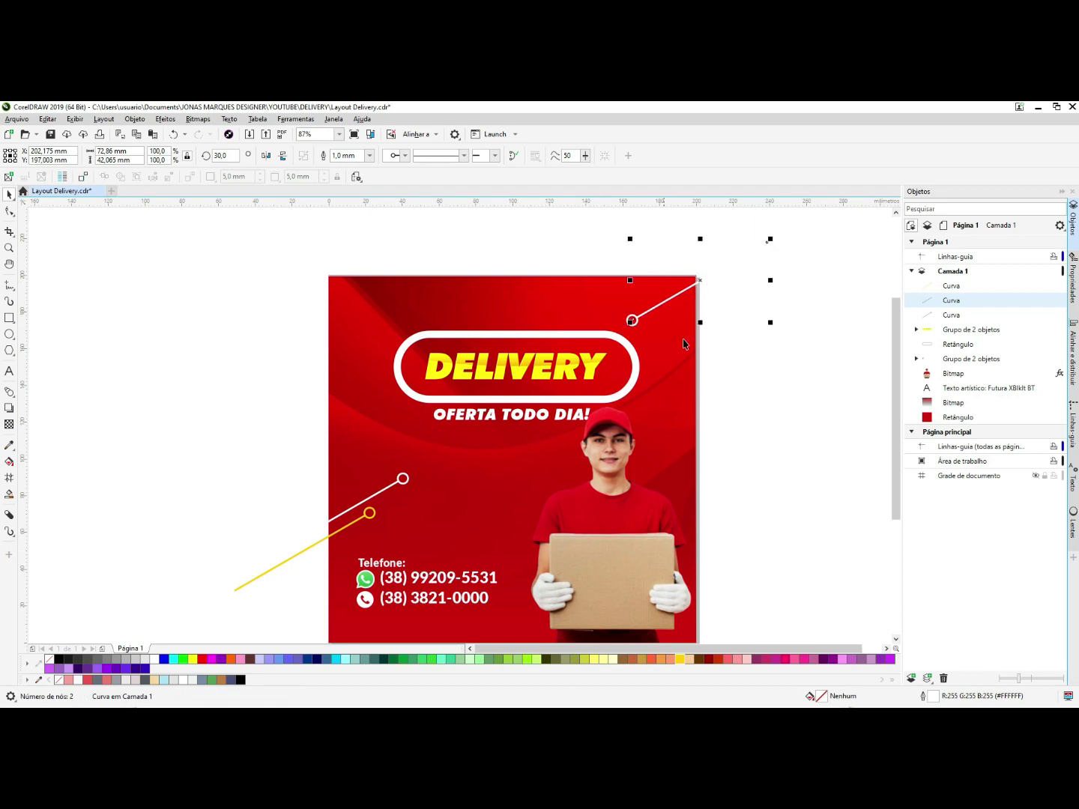
- Duplicate the upper-right diagonal line, place the copy just above it and colour its outline yellow #FFCC00
{"action": "scroll", "coordinate": [750, 221], "scroll_direction": "up", "scroll_amount": 3}
{"action": "left_click_drag", "start_coordinate": [433, 402], "coordinate": [456, 367]}
{"action": "right_click", "coordinate": [455, 366]}
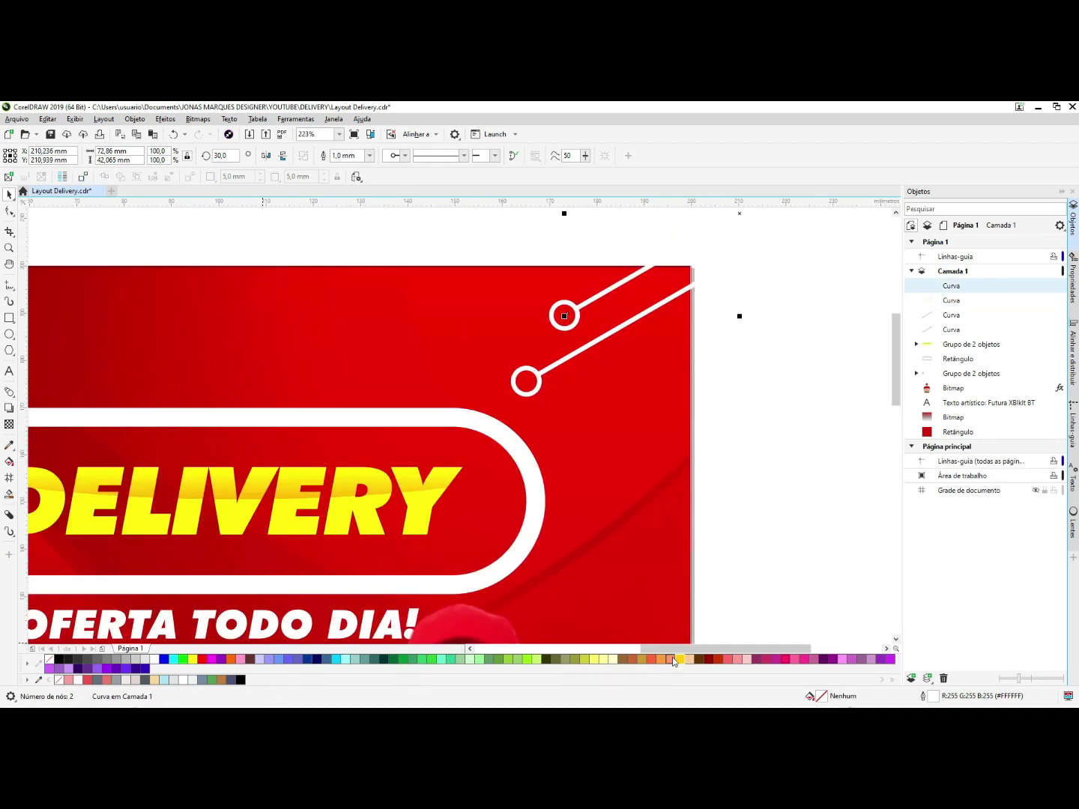
{"action": "right_click", "coordinate": [675, 659]}
- Group the white and yellow diagonal lines in the upper-right corner of the page
{"action": "scroll", "coordinate": [641, 349], "scroll_direction": "down", "scroll_amount": 4}
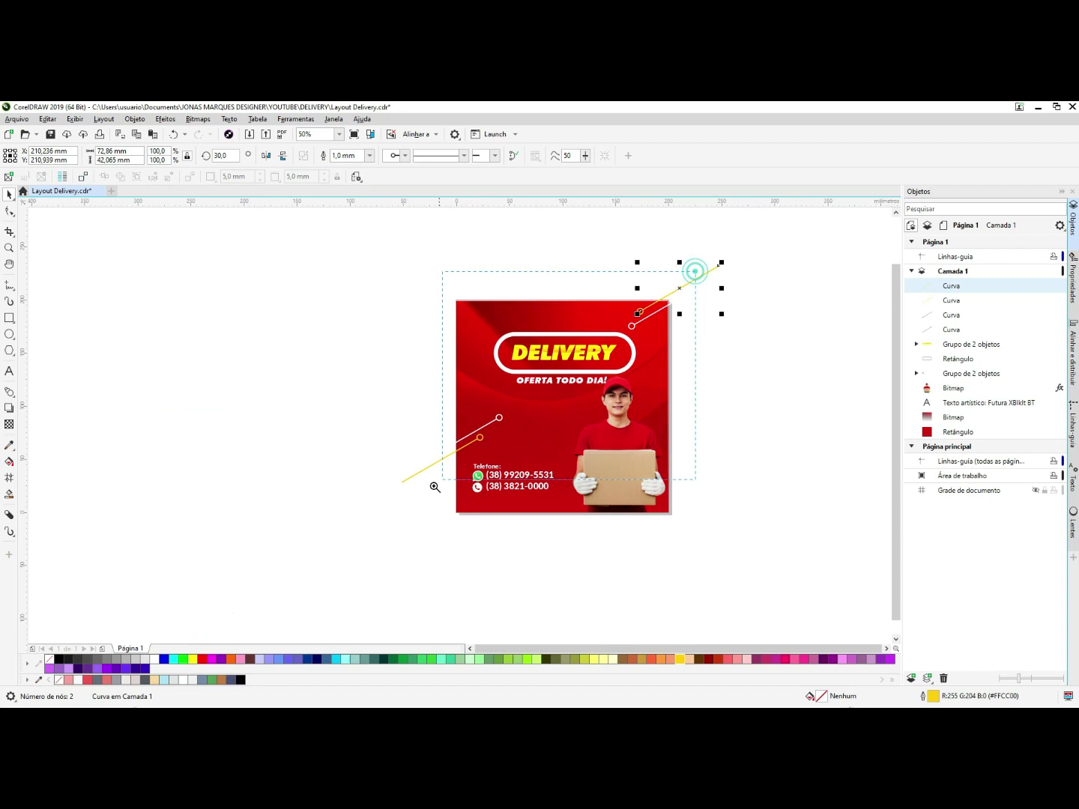
{"action": "left_click_drag", "start_coordinate": [434, 486], "coordinate": [417, 496]}
{"action": "mouse_move", "coordinate": [718, 218]}
{"action": "left_mouse_down"}
{"action": "mouse_move", "coordinate": [723, 299]}
{"action": "mouse_move", "coordinate": [740, 250]}
{"action": "mouse_move", "coordinate": [719, 218]}
{"action": "left_mouse_up"}
{"action": "left_click", "coordinate": [761, 320]}
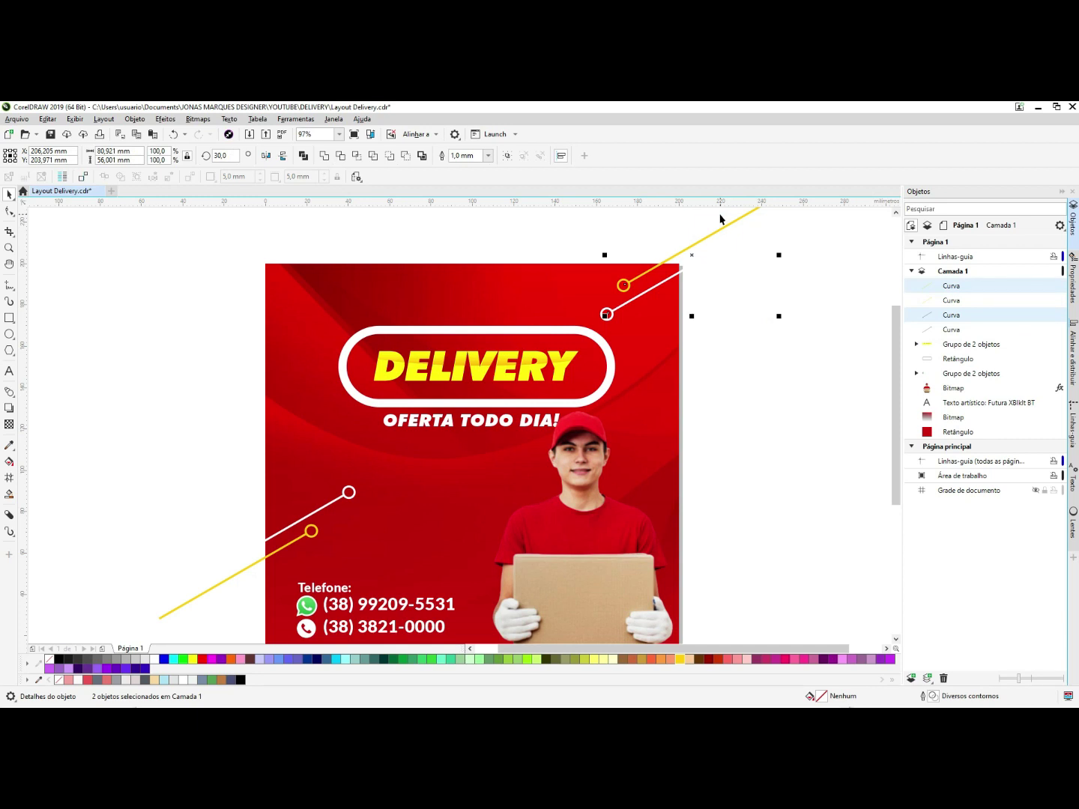
{"action": "left_click", "coordinate": [730, 270]}
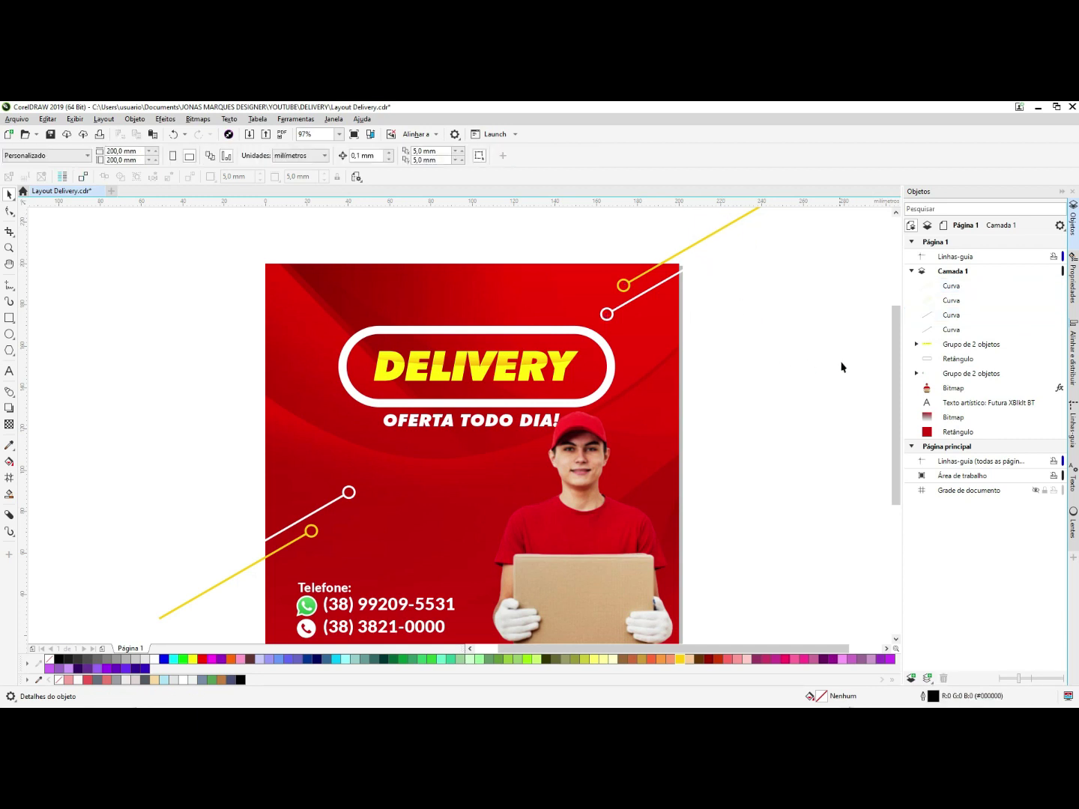
{"action": "scroll", "coordinate": [895, 350], "scroll_direction": "up", "scroll_amount": 2}
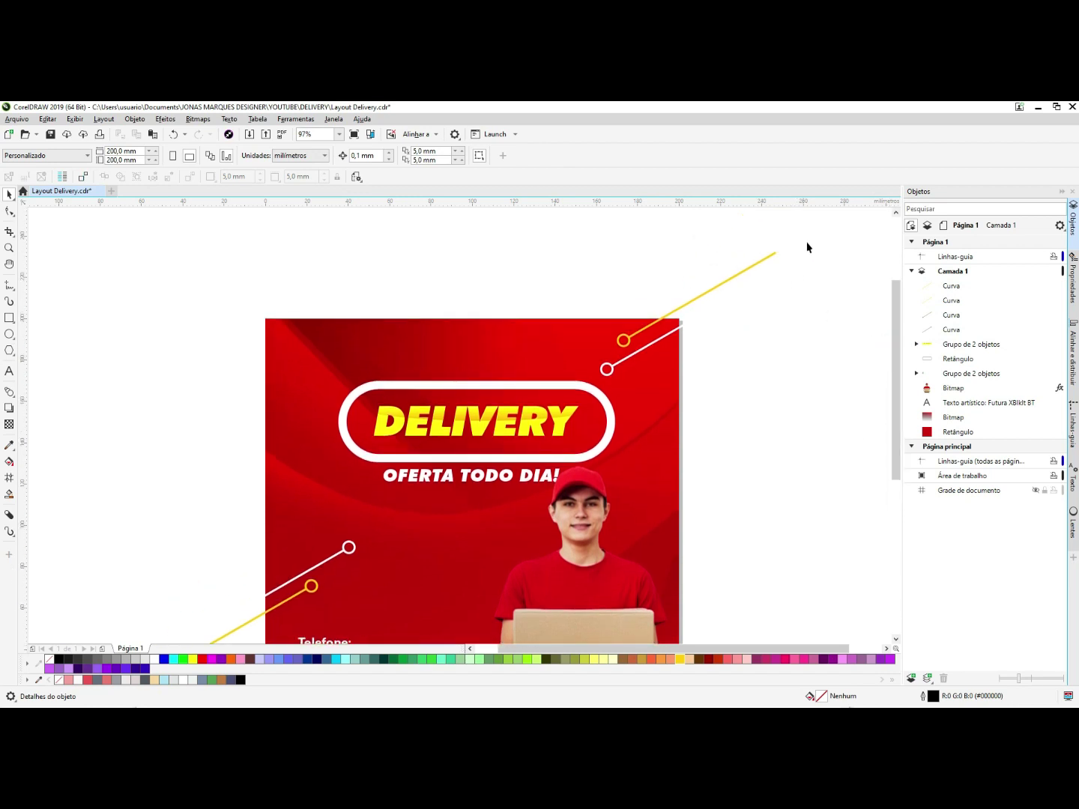
{"action": "left_click_drag", "start_coordinate": [832, 224], "coordinate": [554, 391]}
{"action": "left_click_drag", "start_coordinate": [828, 219], "coordinate": [588, 388]}
{"action": "left_click", "coordinate": [756, 372]}
{"action": "left_click_drag", "start_coordinate": [736, 257], "coordinate": [696, 330]}
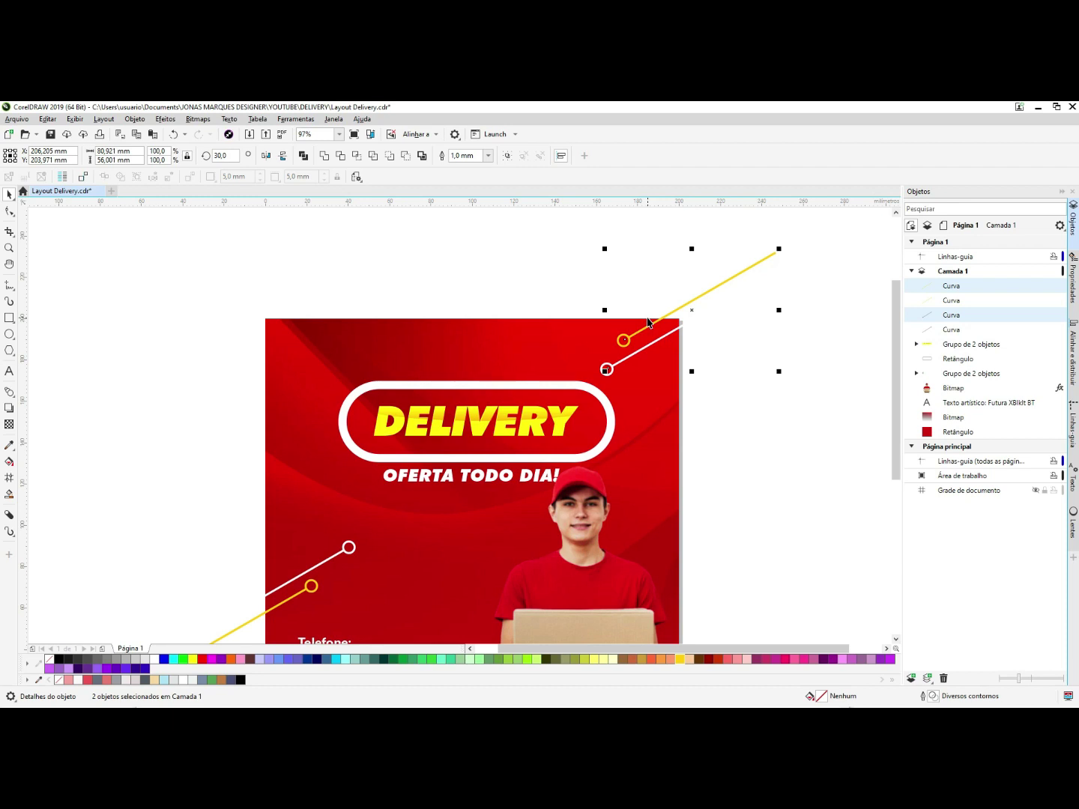
{"action": "key", "text": "ctrl+g"}
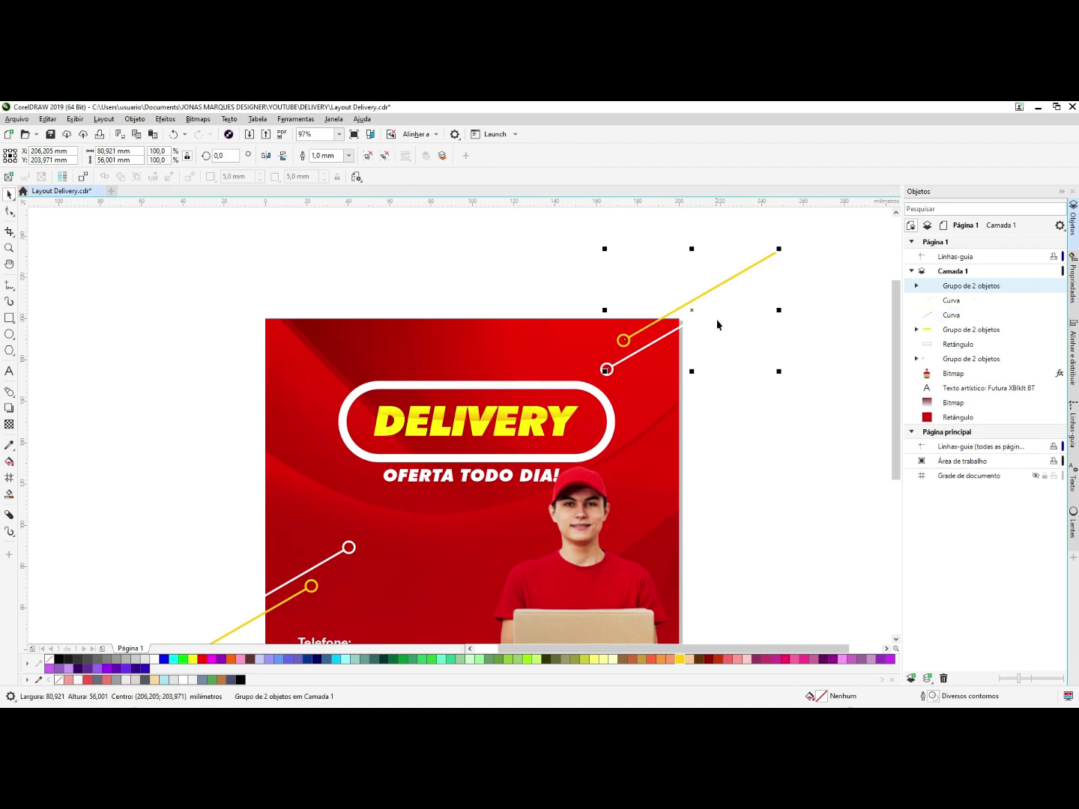
- Group the two diagonal lines at the left edge and combine them with the upper-right pair into one group
{"action": "mouse_move", "coordinate": [240, 590]}
{"action": "left_mouse_down"}
{"action": "mouse_move", "coordinate": [235, 571]}
{"action": "mouse_move", "coordinate": [212, 639]}
{"action": "mouse_move", "coordinate": [253, 590]}
{"action": "left_mouse_up"}
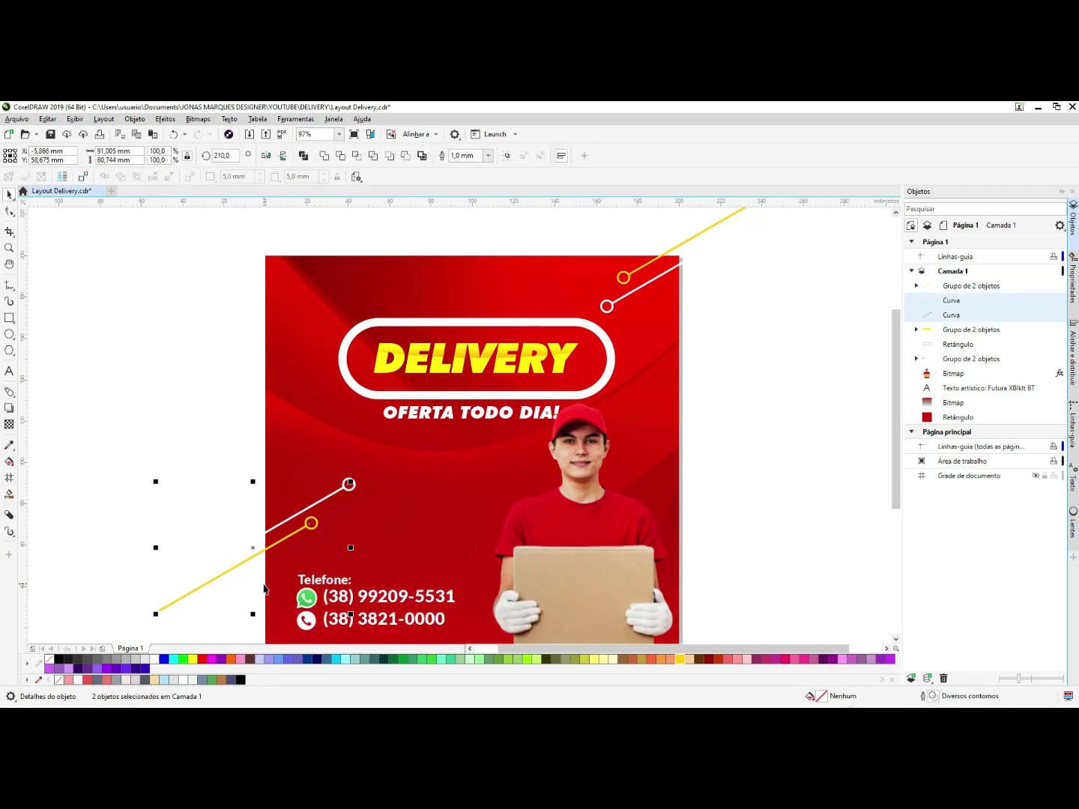
{"action": "key", "text": "ctrl+g"}
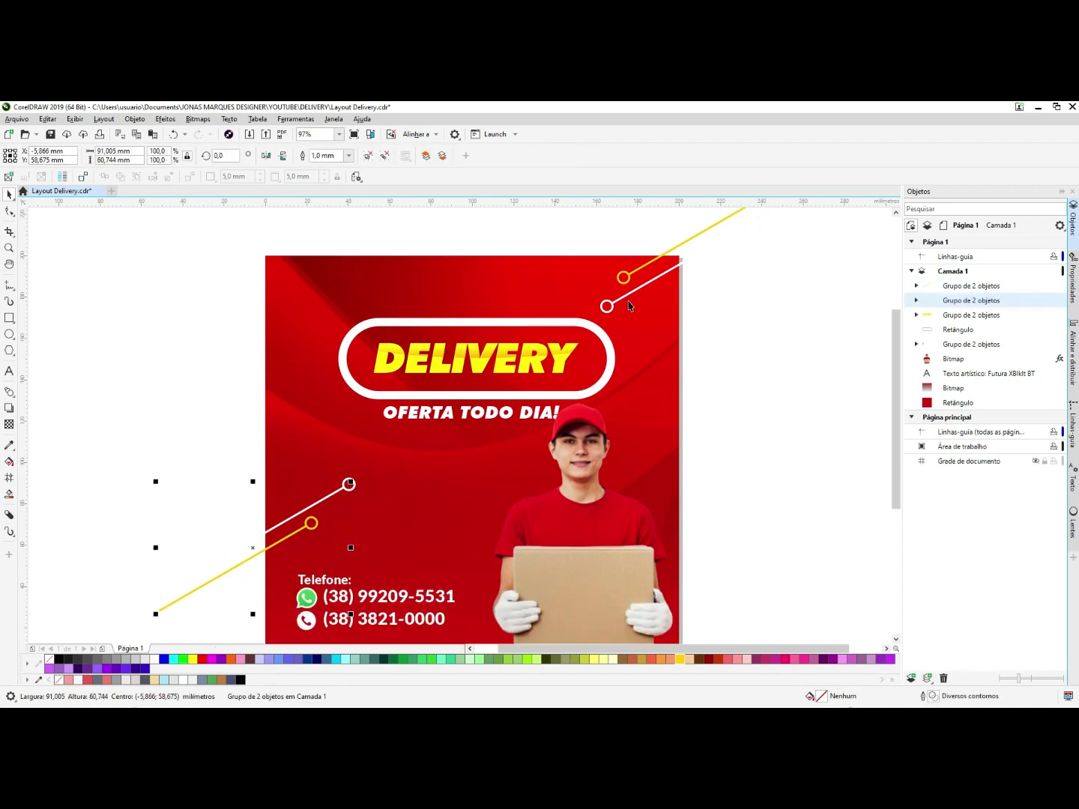
{"action": "left_click", "coordinate": [711, 229], "text": "shift"}
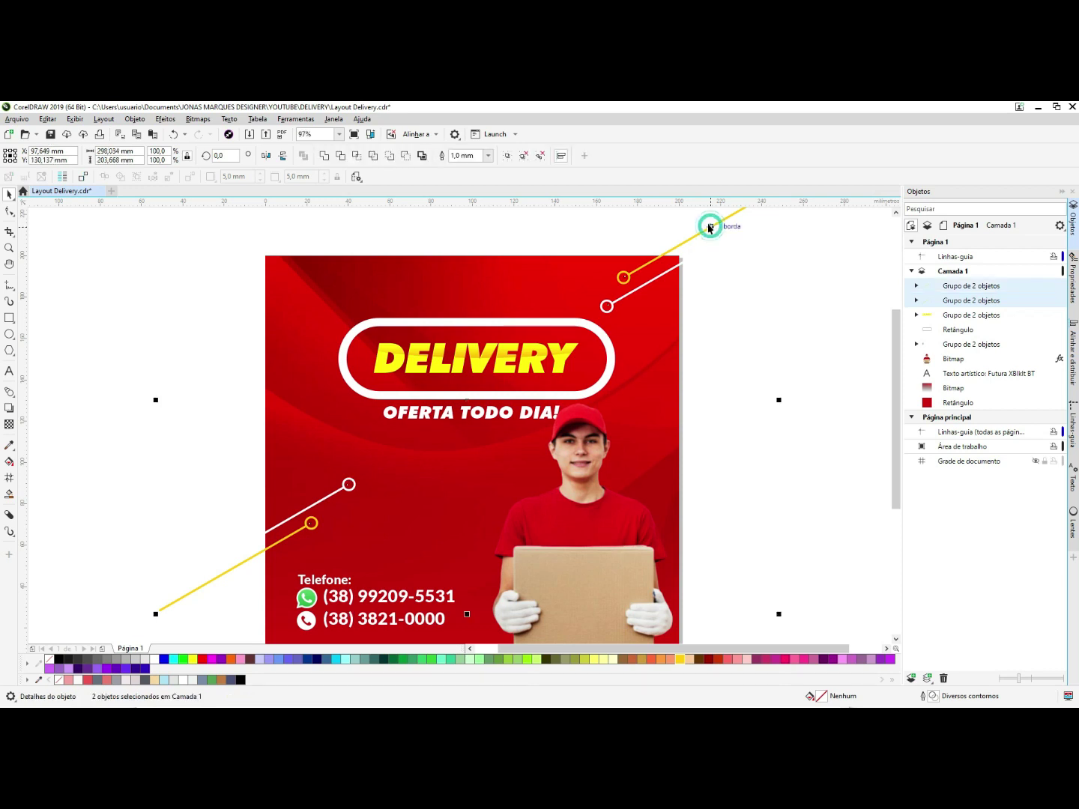
{"action": "key", "text": "ctrl+g"}
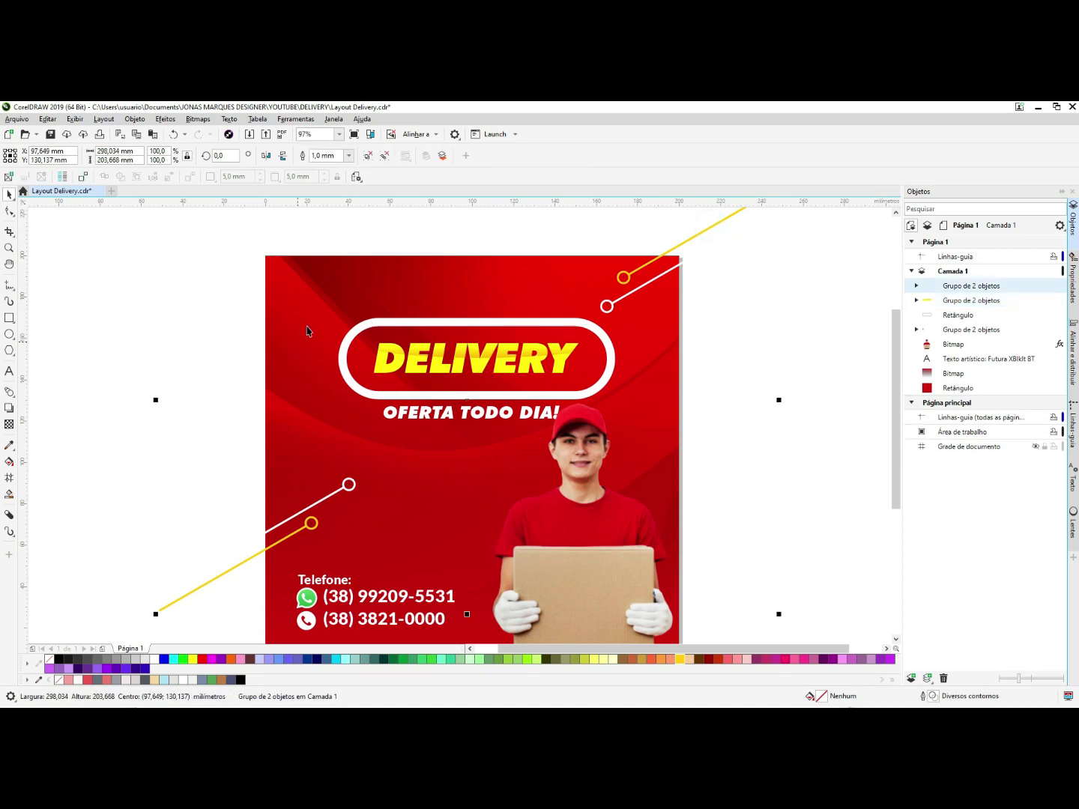
- Intersect the grouped diagonal lines with the red background rectangle and delete the original group that overhangs the page
{"action": "left_click", "coordinate": [215, 466]}
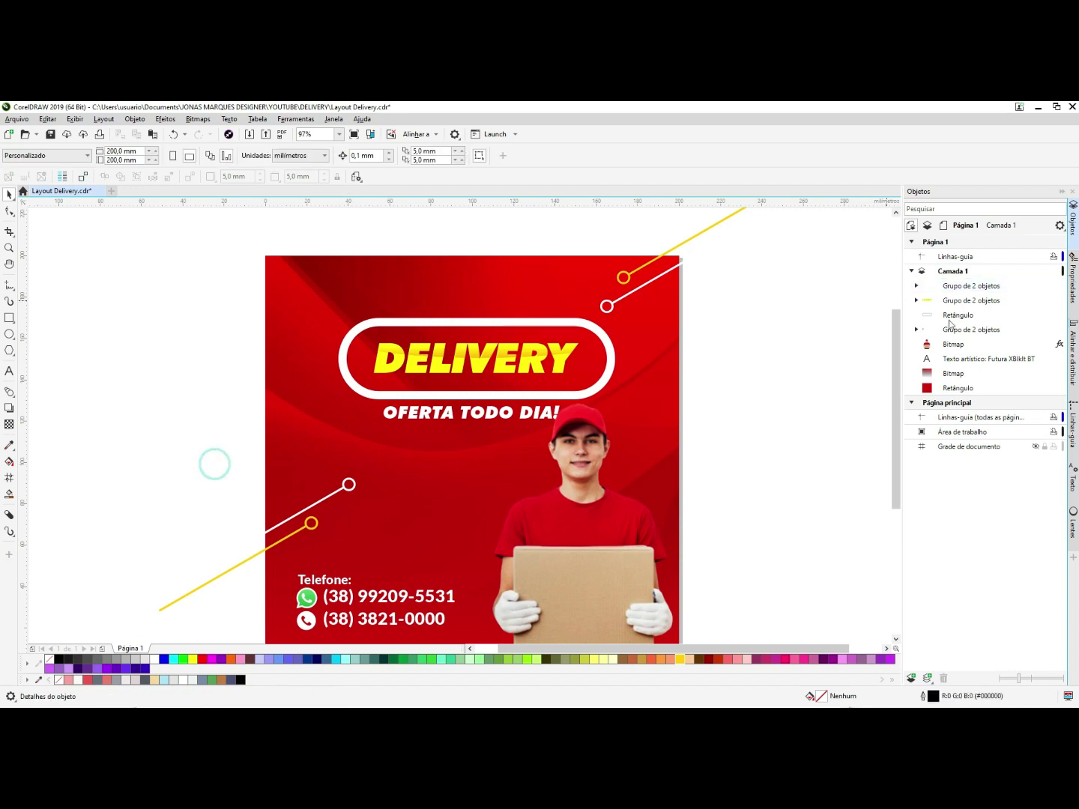
{"action": "left_click", "coordinate": [272, 608]}
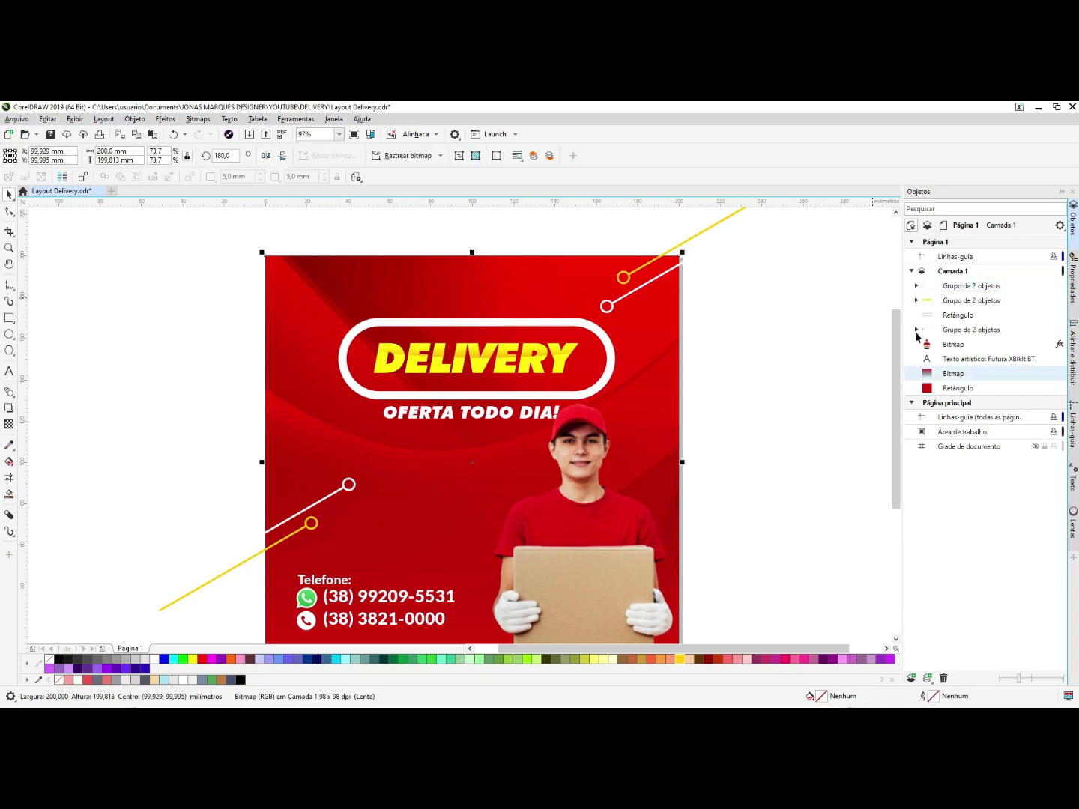
{"action": "left_click", "coordinate": [949, 388]}
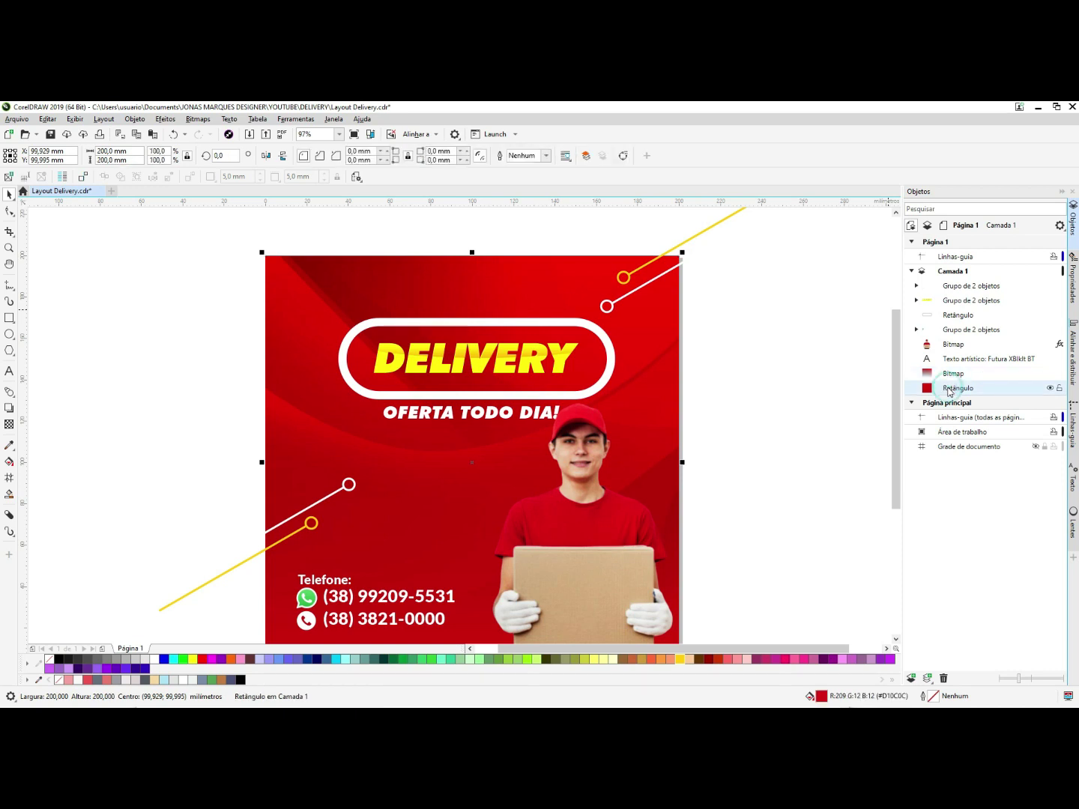
{"action": "left_click", "coordinate": [705, 234], "text": "shift"}
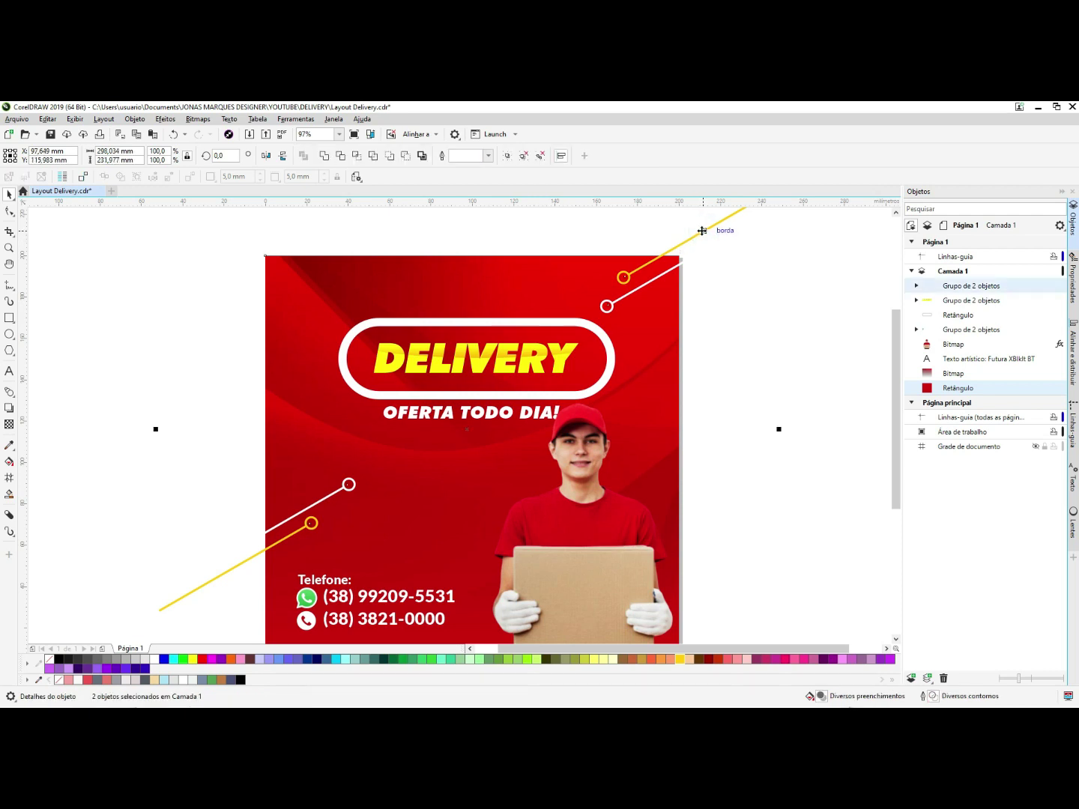
{"action": "left_click", "coordinate": [356, 158]}
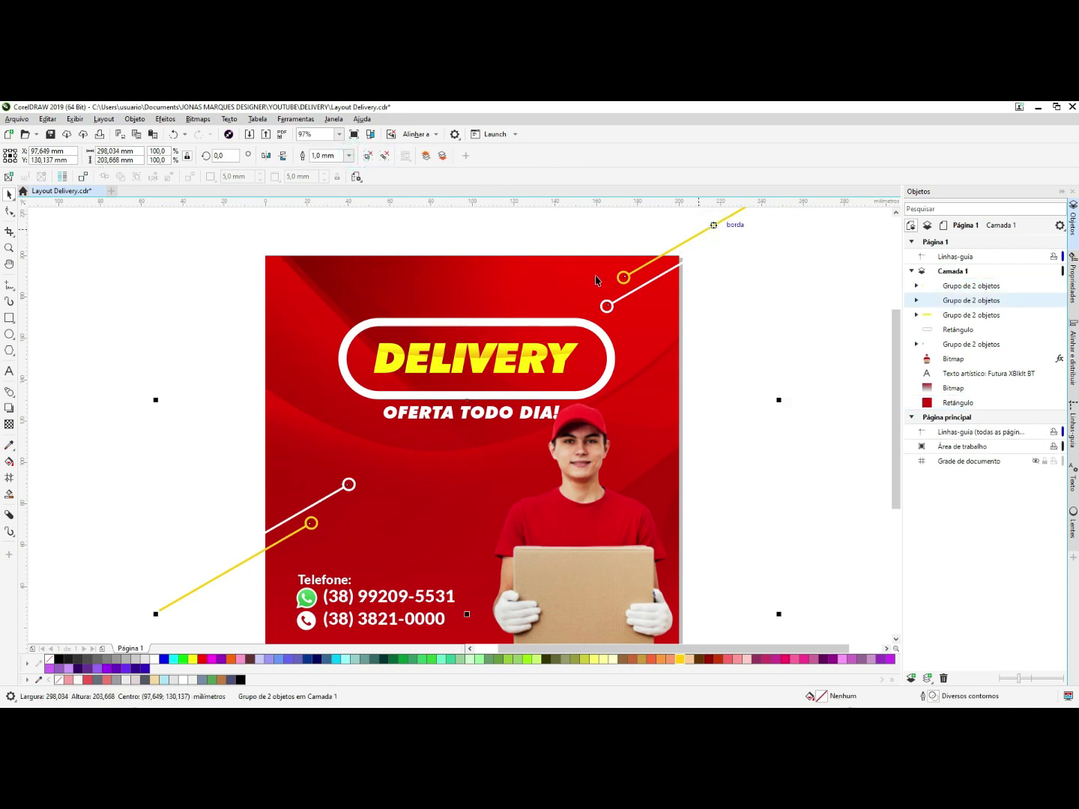
{"action": "key", "text": "Delete"}
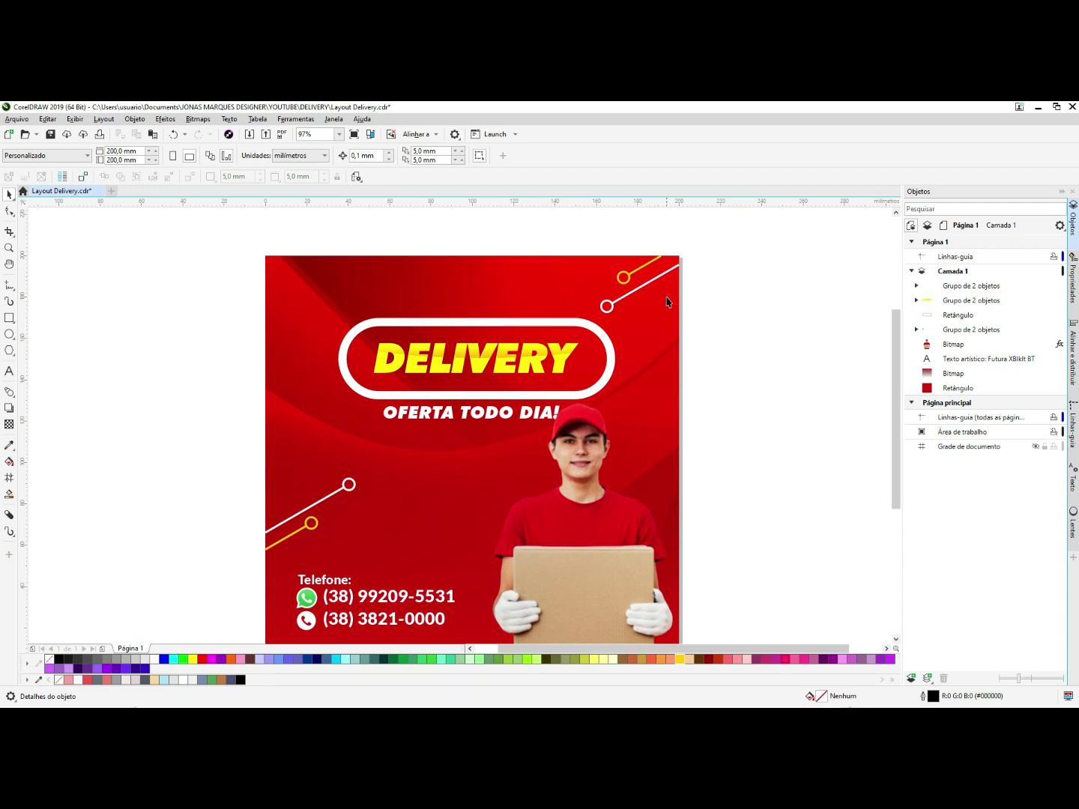
- Change the offer text to OFERTAS TODO DIA! on two lines, breaking after OFERTAS, and move it further below the headline frame
{"action": "left_click", "coordinate": [435, 413]}
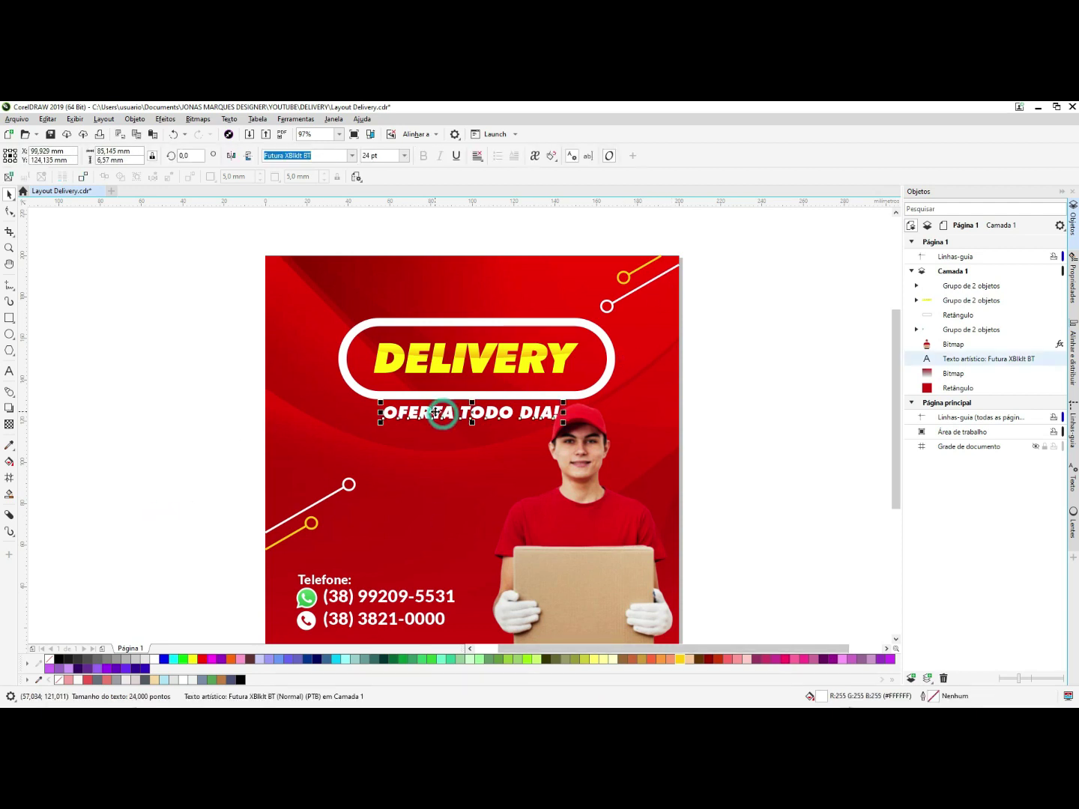
{"action": "double_click", "coordinate": [452, 414]}
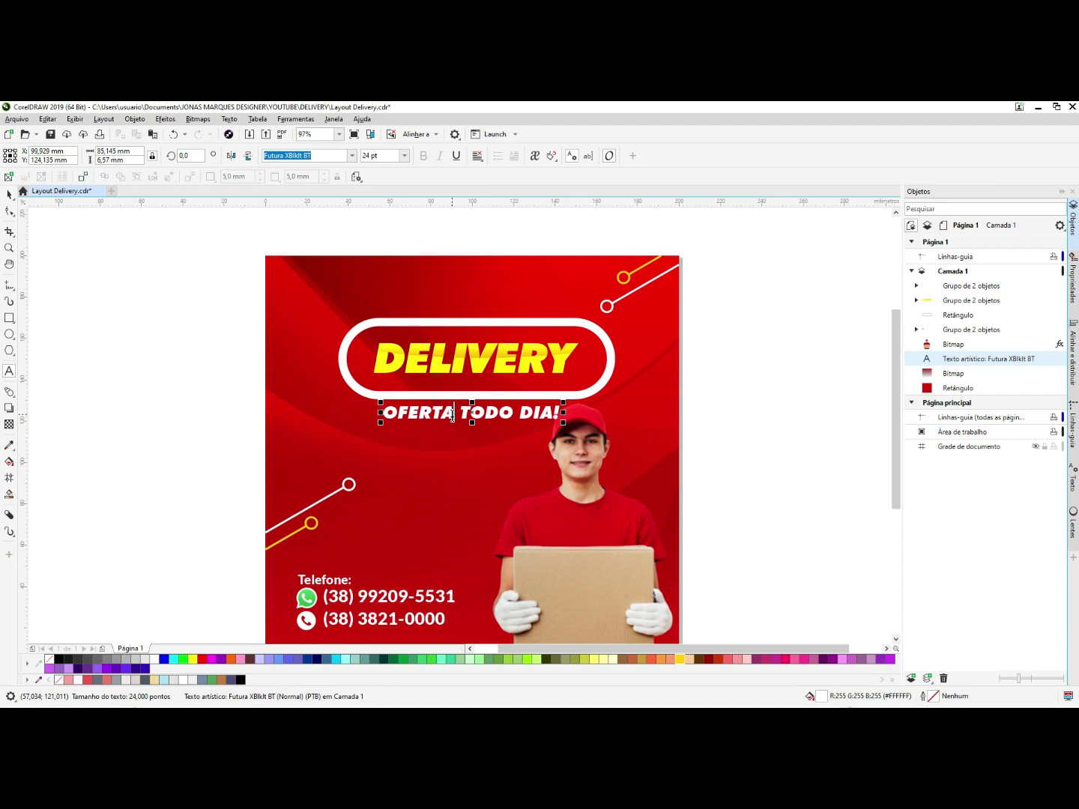
{"action": "type", "text": "S"}
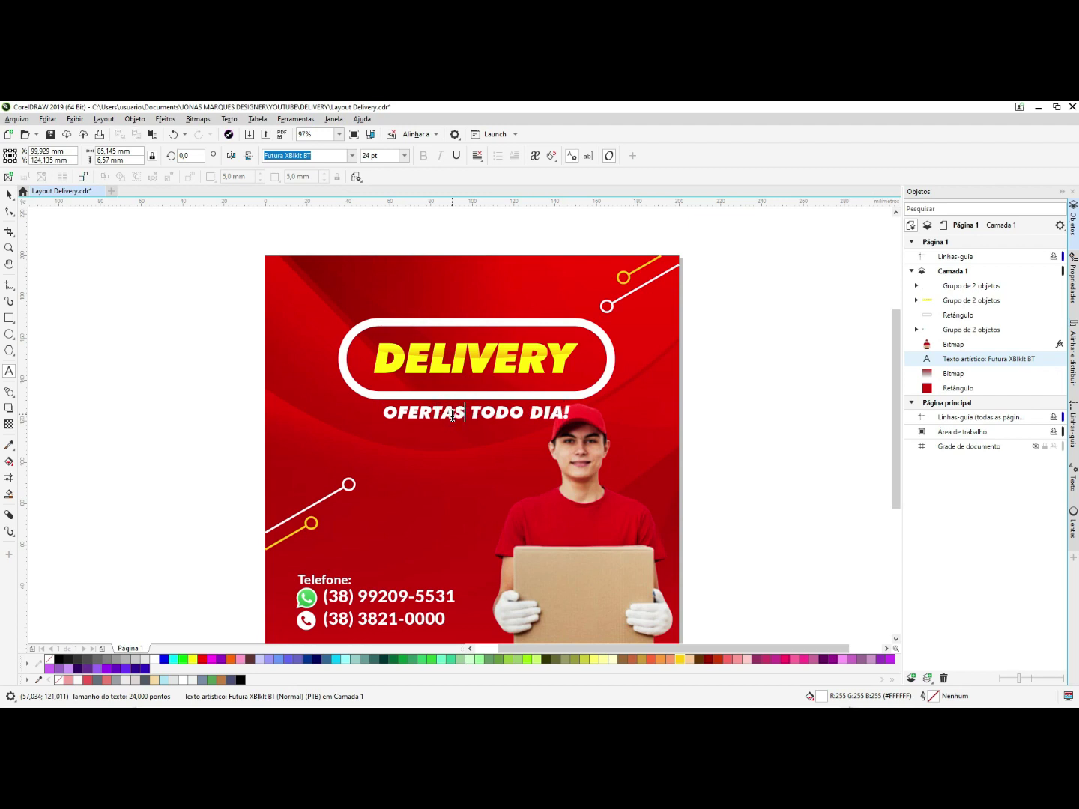
{"action": "key", "text": "Return"}
{"action": "key", "text": "ctrl+space"}
{"action": "scroll", "coordinate": [502, 331], "scroll_direction": "up", "scroll_amount": 2}
{"action": "left_click_drag", "start_coordinate": [456, 356], "coordinate": [448, 421]}
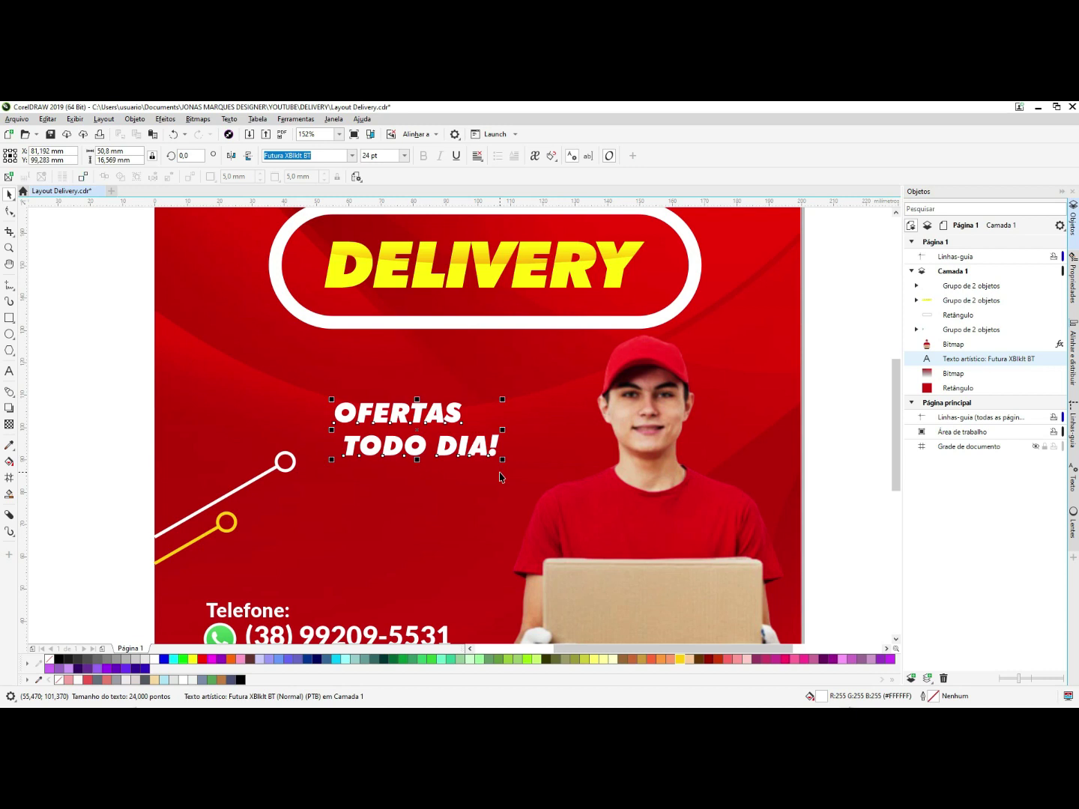
- Break the offer text into separate line objects and enlarge OFERTAS to about 34 pt
{"action": "key", "text": "ctrl+k"}
{"action": "left_click_drag", "start_coordinate": [466, 395], "coordinate": [516, 368]}
{"action": "left_click_drag", "start_coordinate": [523, 464], "coordinate": [545, 456]}
{"action": "key", "text": "ctrl+z"}
- Move the OFERTAS and TODO DIA! lines together slightly down and away from the delivery man
{"action": "left_click", "coordinate": [365, 443]}
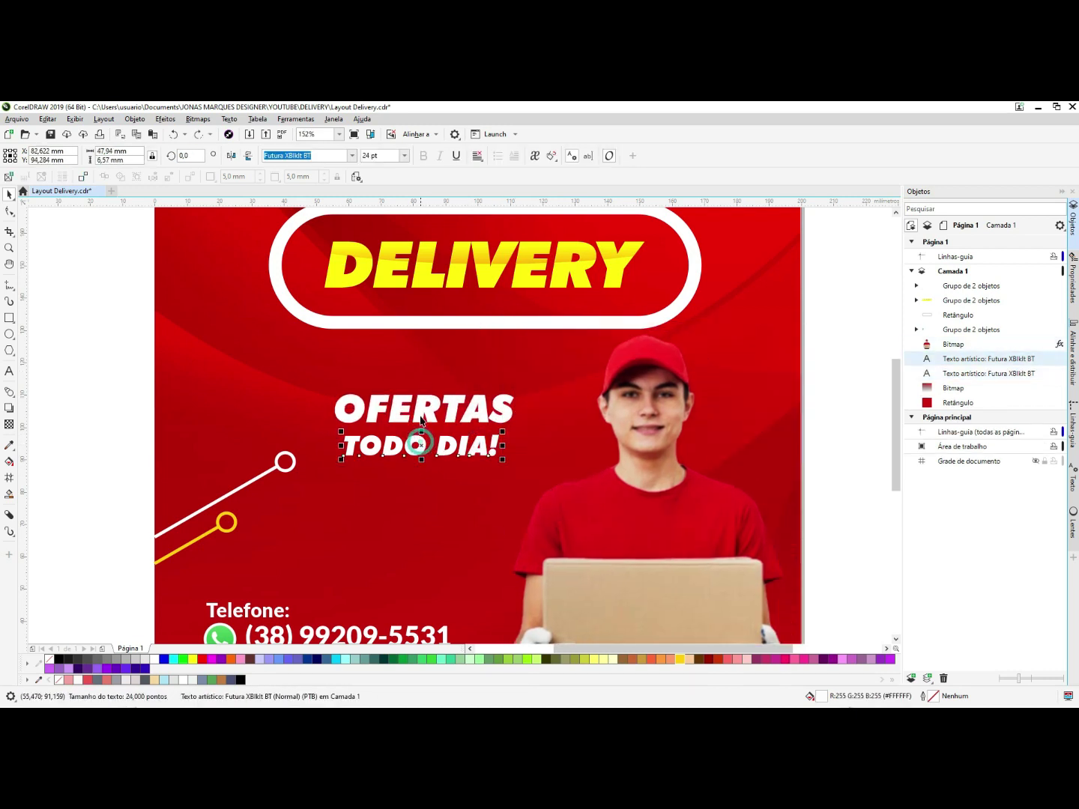
{"action": "left_click", "coordinate": [416, 410], "text": "shift"}
{"action": "left_click_drag", "start_coordinate": [419, 412], "coordinate": [408, 418]}
{"action": "left_click", "coordinate": [553, 498]}
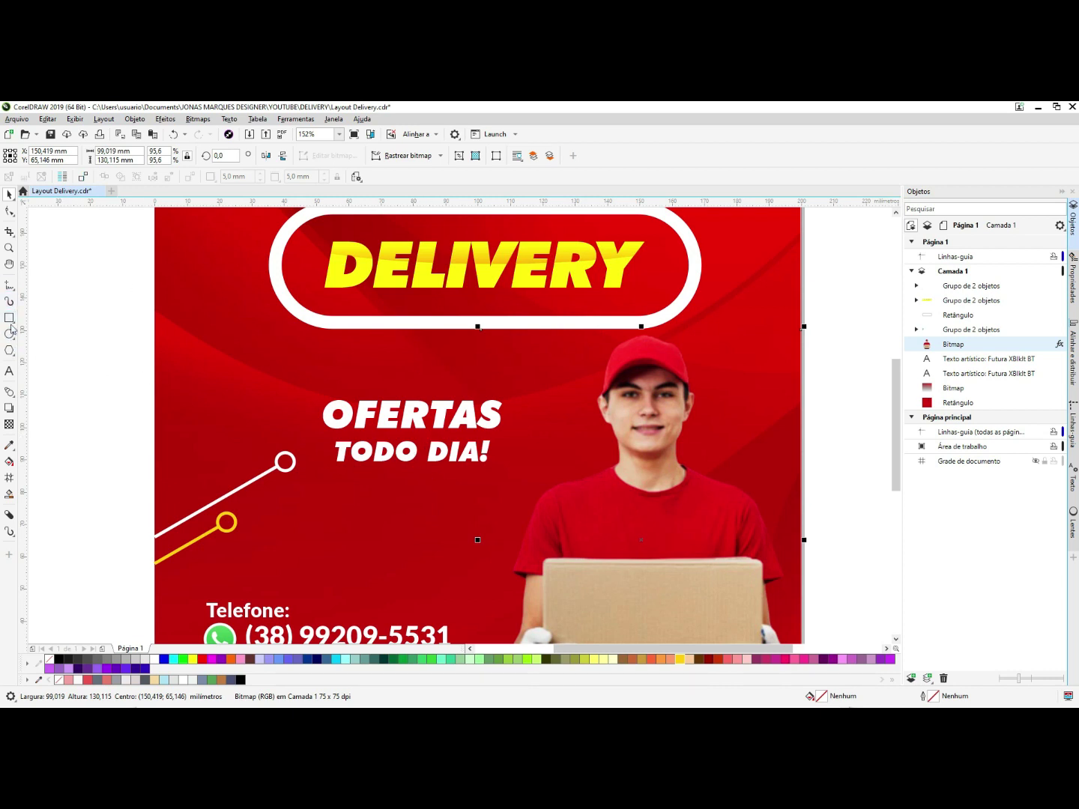
{"action": "key", "text": "F7"}
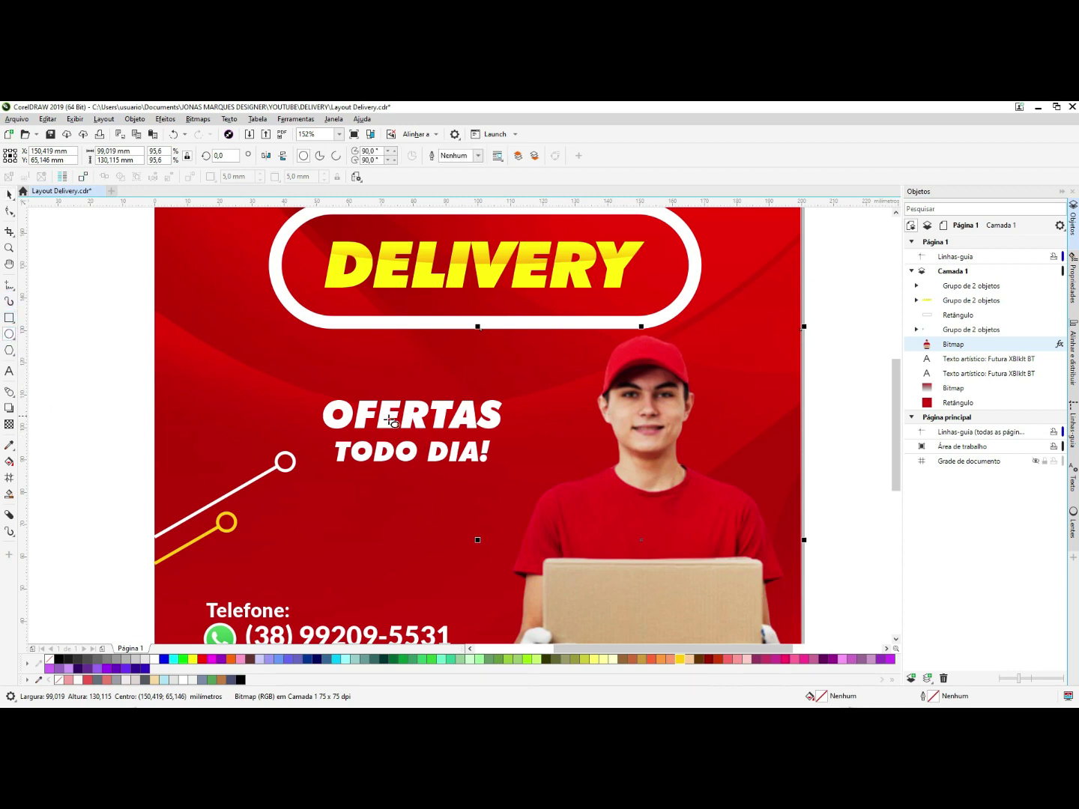
{"action": "left_click_drag", "start_coordinate": [344, 370], "coordinate": [590, 548]}
{"action": "key", "text": "space"}
{"action": "left_click_drag", "start_coordinate": [476, 519], "coordinate": [448, 503]}
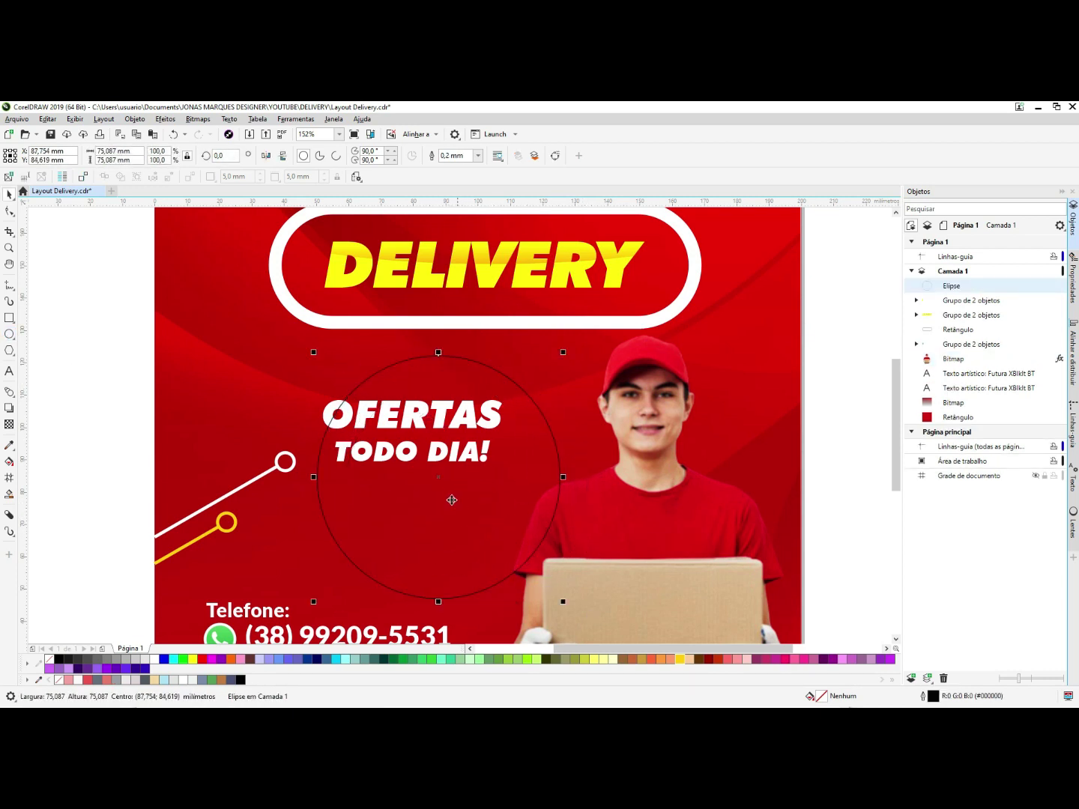
{"action": "key", "text": "Delete"}
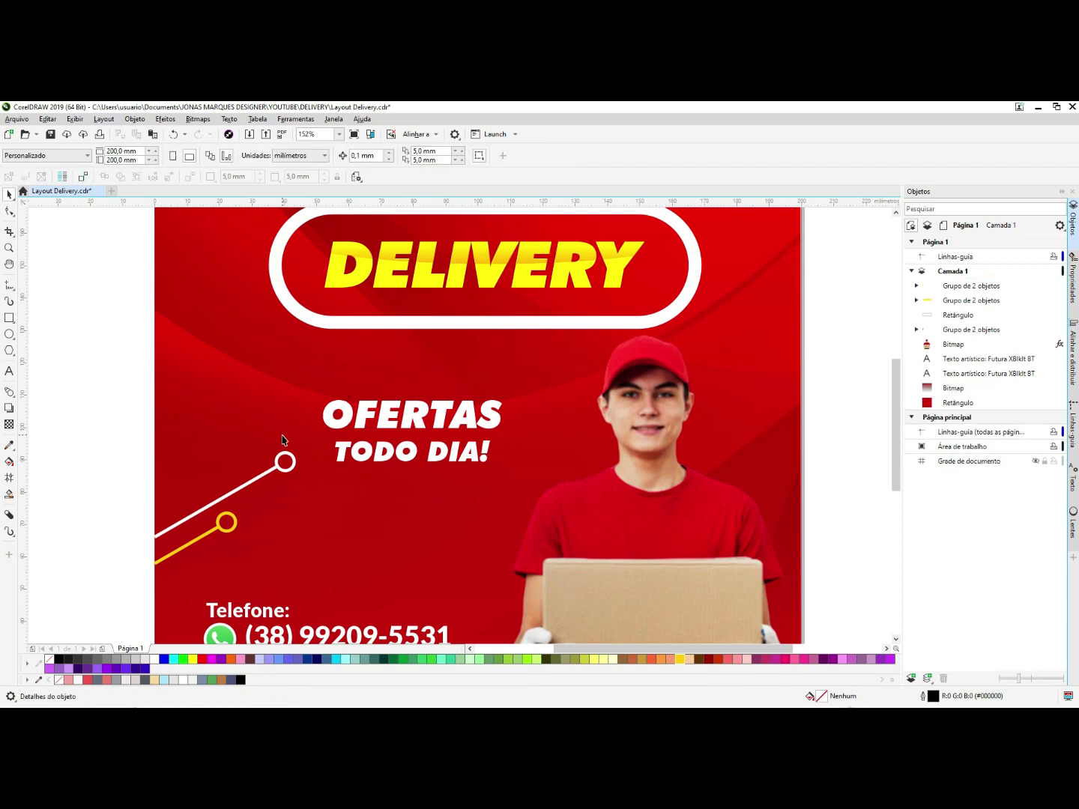
- Draw a square about 72 mm wide over the offer text beside the delivery man
{"action": "left_click", "coordinate": [10, 317]}
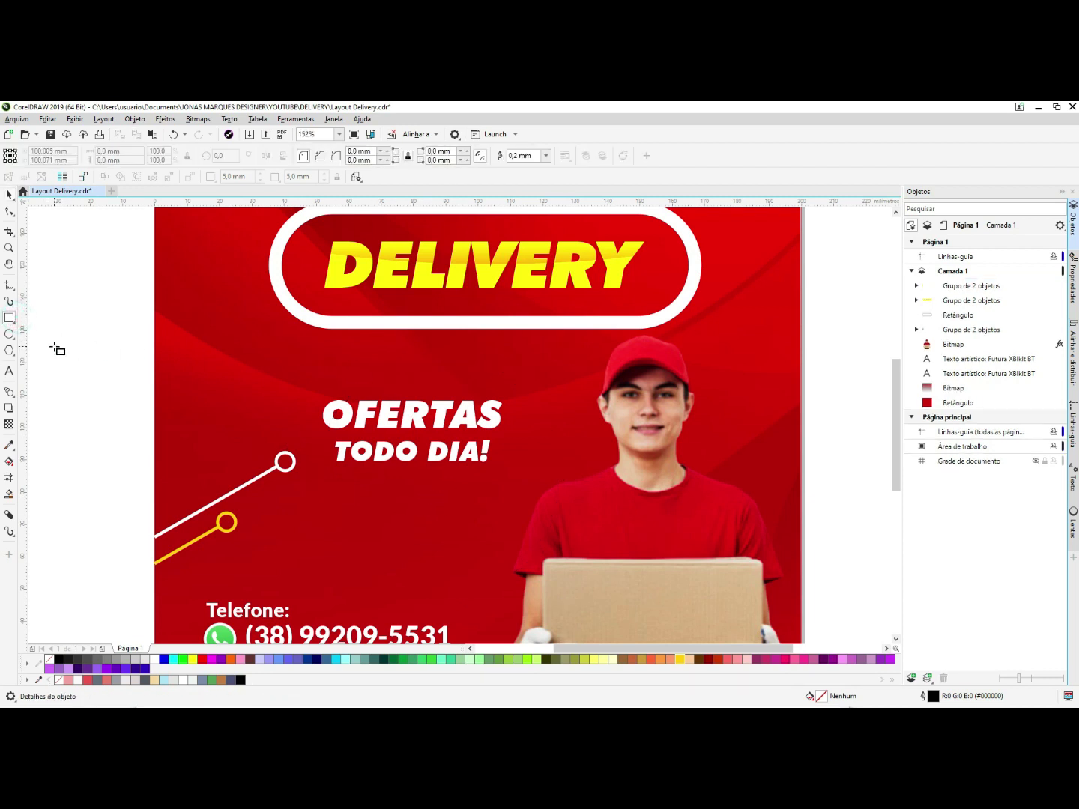
{"action": "left_click_drag", "start_coordinate": [339, 370], "coordinate": [572, 604]}
{"action": "key", "text": "F10"}
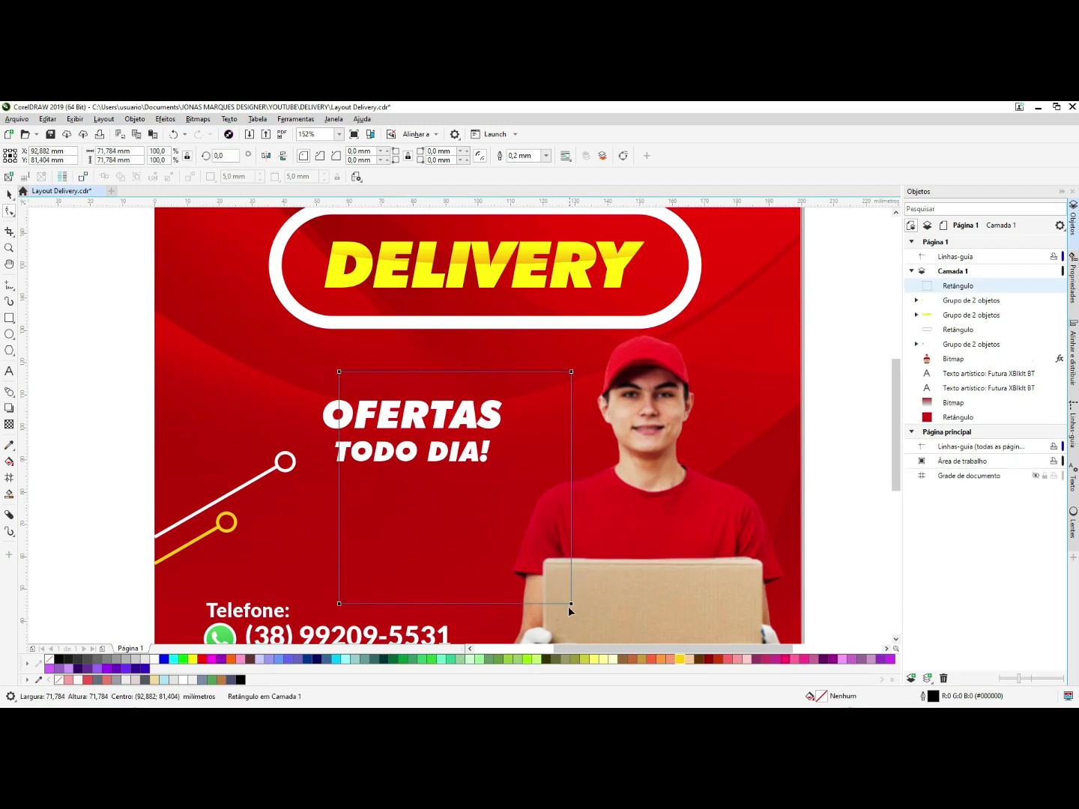
{"action": "left_click", "coordinate": [408, 158]}
{"action": "left_click", "coordinate": [367, 150]}
{"action": "type", "text": "50"}
{"action": "left_click", "coordinate": [319, 156]}
{"action": "key", "text": "ctrl+z"}
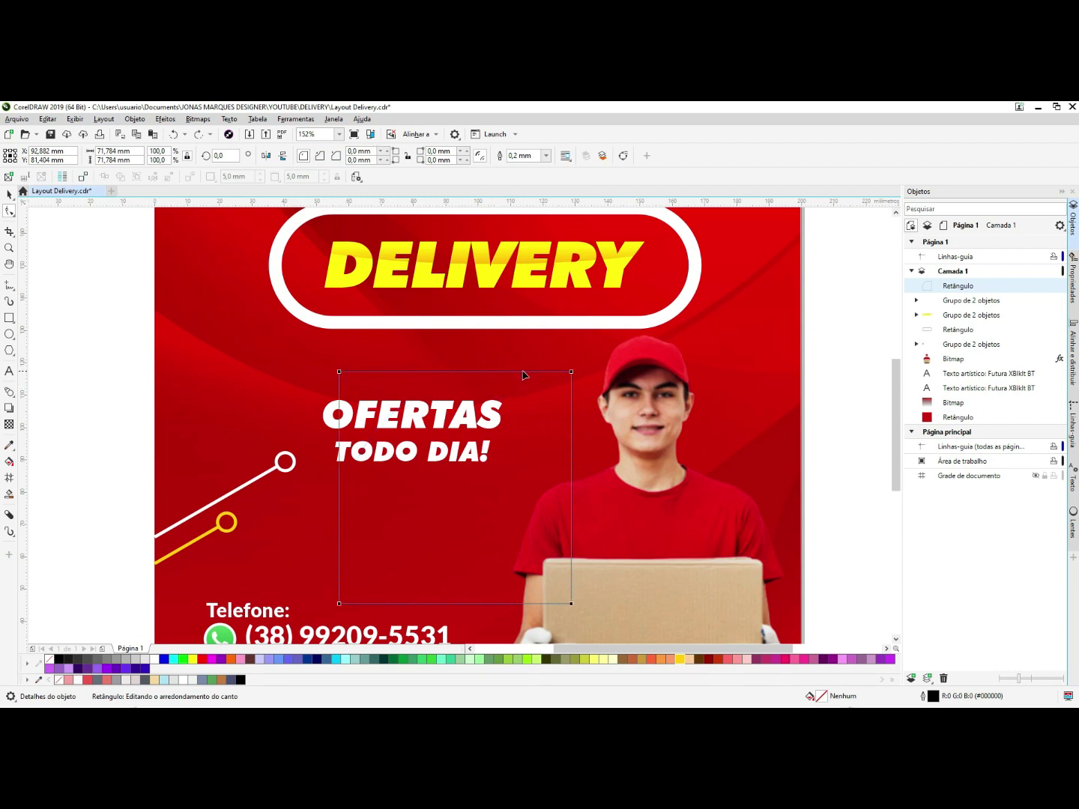
- Round all corners of the square except the lower-right one to about 35.9 mm and move the shape over the offer text
{"action": "left_click_drag", "start_coordinate": [339, 373], "coordinate": [455, 372]}
{"action": "left_click_drag", "start_coordinate": [570, 372], "coordinate": [453, 373]}
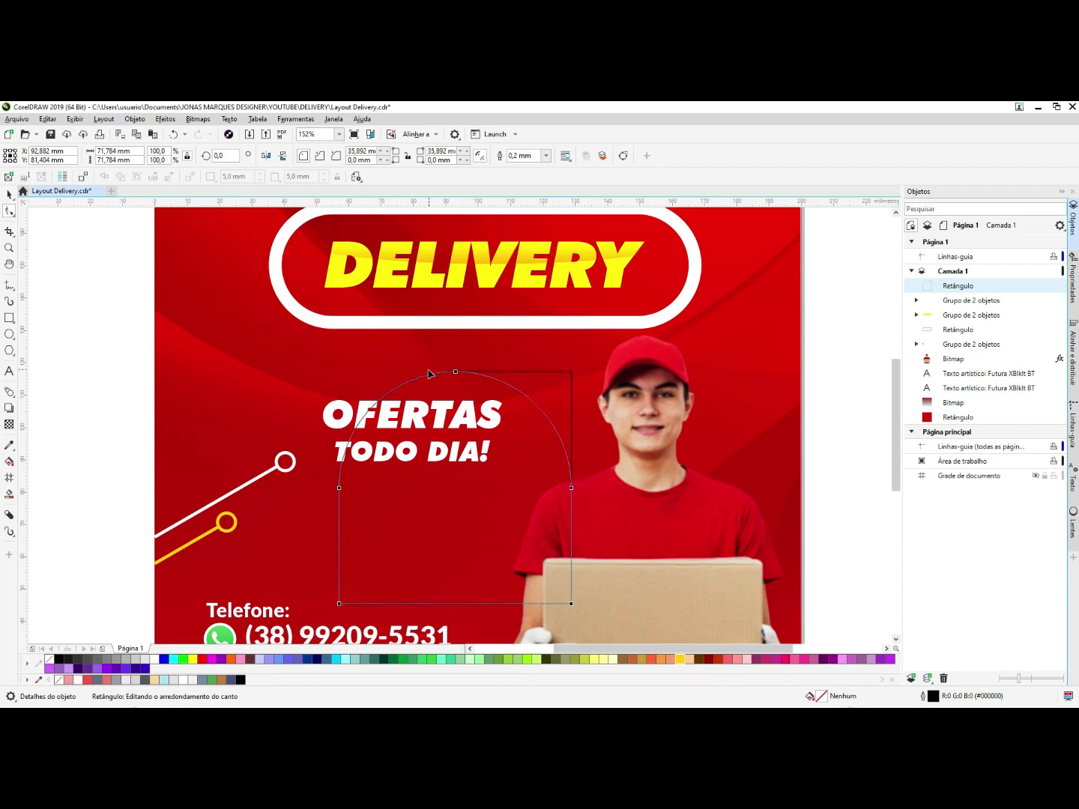
{"action": "left_click_drag", "start_coordinate": [339, 604], "coordinate": [340, 412]}
{"action": "key", "text": "space"}
{"action": "left_click_drag", "start_coordinate": [508, 511], "coordinate": [485, 487]}
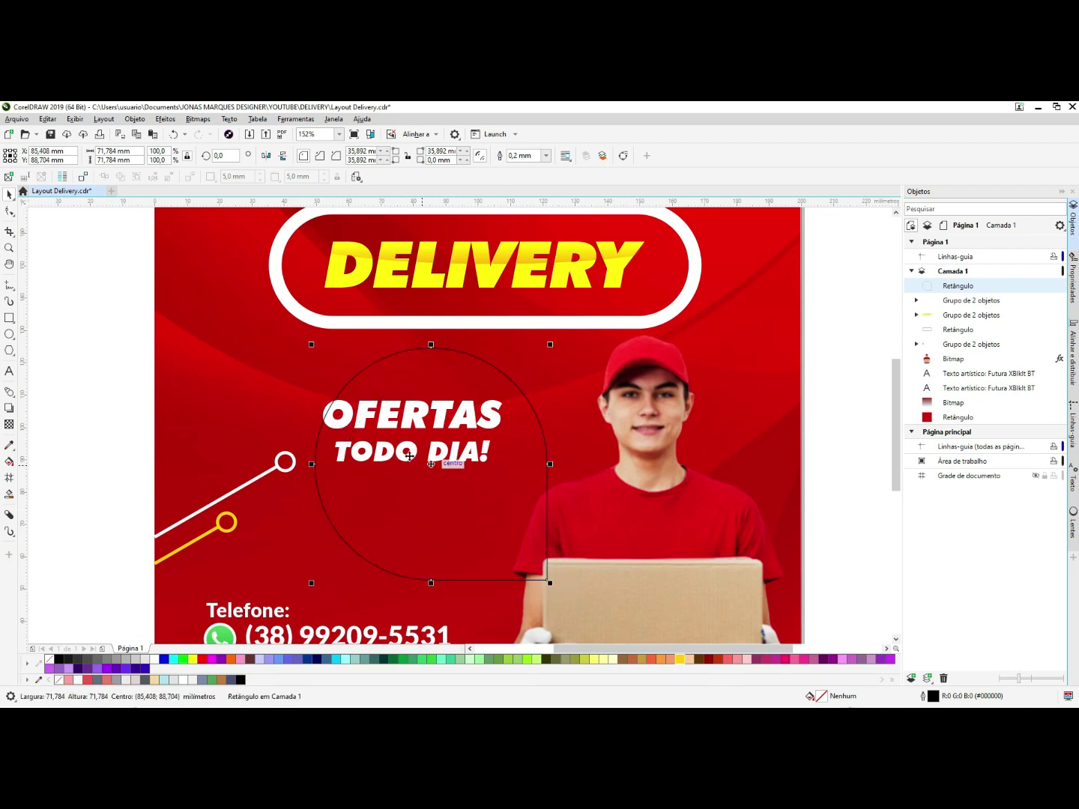
- Fill the teardrop shape with yellow #FFCC00 and bring both offer text lines in front of it
{"action": "left_click", "coordinate": [681, 659]}
{"action": "left_click_drag", "start_coordinate": [113, 338], "coordinate": [569, 487]}
{"action": "key", "text": "ctrl+Home"}
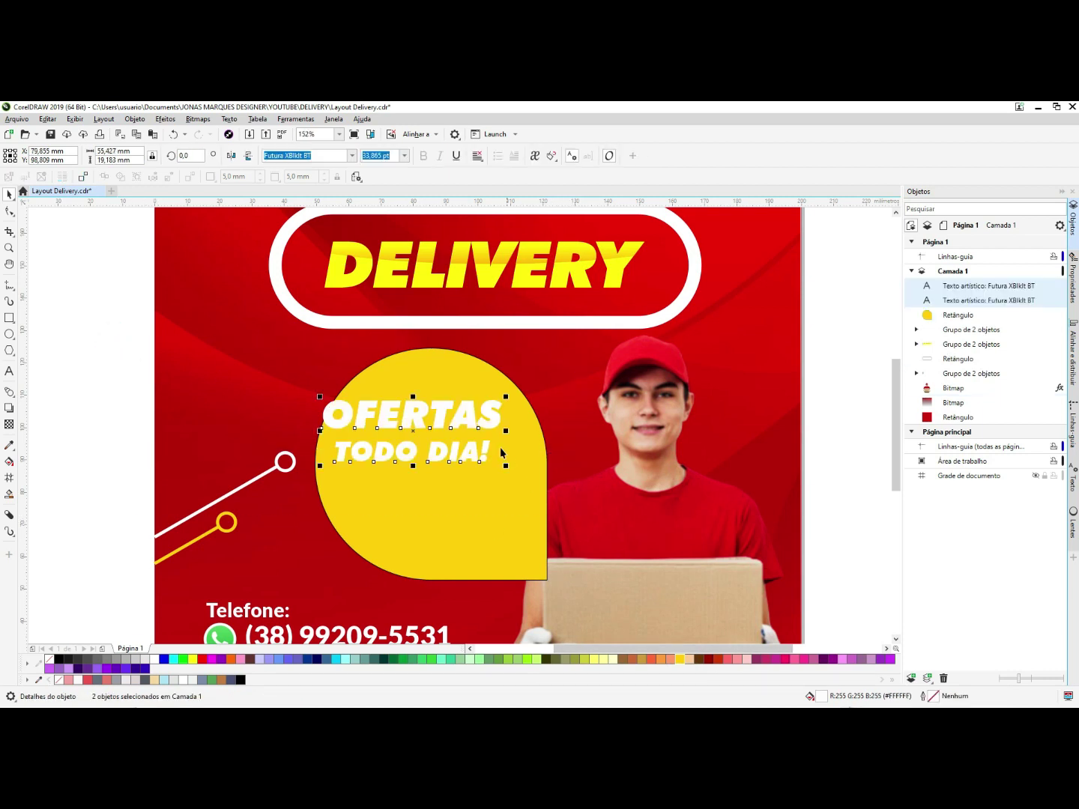
- Group the two offer text lines and centre the group horizontally and vertically on the yellow teardrop
{"action": "key", "text": "ctrl+g"}
{"action": "left_click_drag", "start_coordinate": [441, 415], "coordinate": [471, 456]}
{"action": "left_click", "coordinate": [462, 404], "text": "shift"}
{"action": "key", "text": "c"}
{"action": "key", "text": "e"}
{"action": "left_click", "coordinate": [462, 404]}
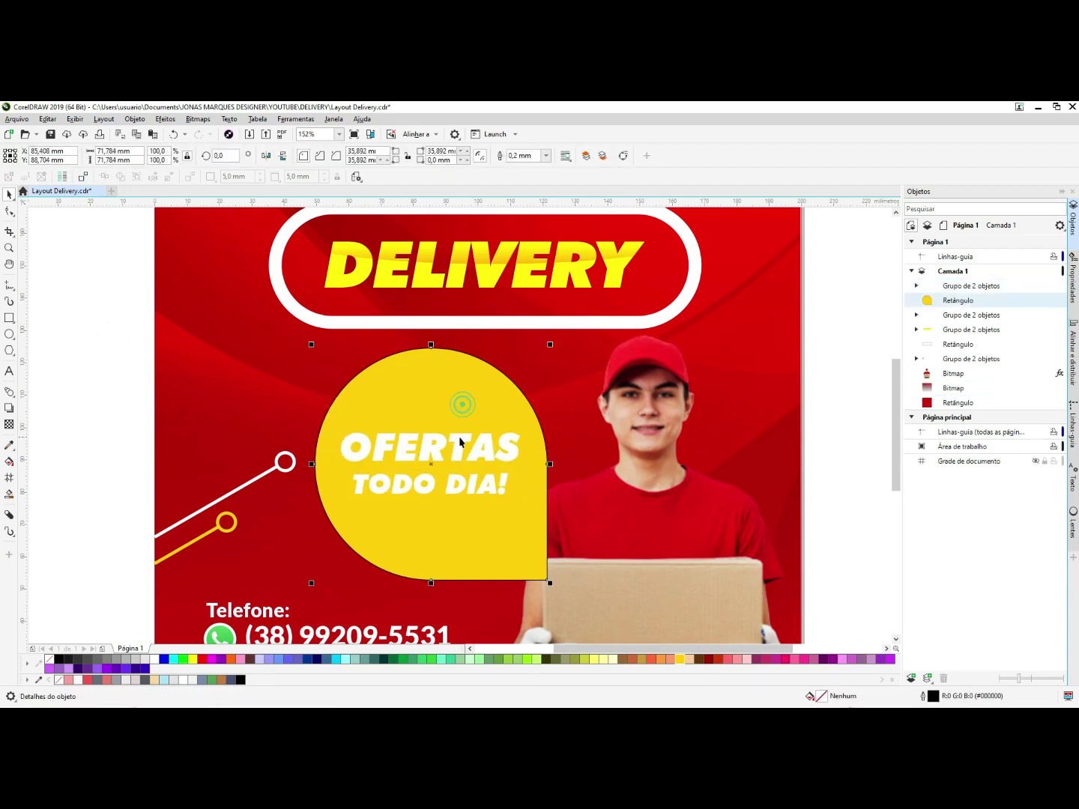
- Reduce the OFERTAS line to about 32 pt inside the group and ungroup the two offer lines
{"action": "left_click", "coordinate": [460, 441], "text": "ctrl"}
{"action": "left_click_drag", "start_coordinate": [522, 433], "coordinate": [516, 434]}
{"action": "key", "text": "ctrl+z"}
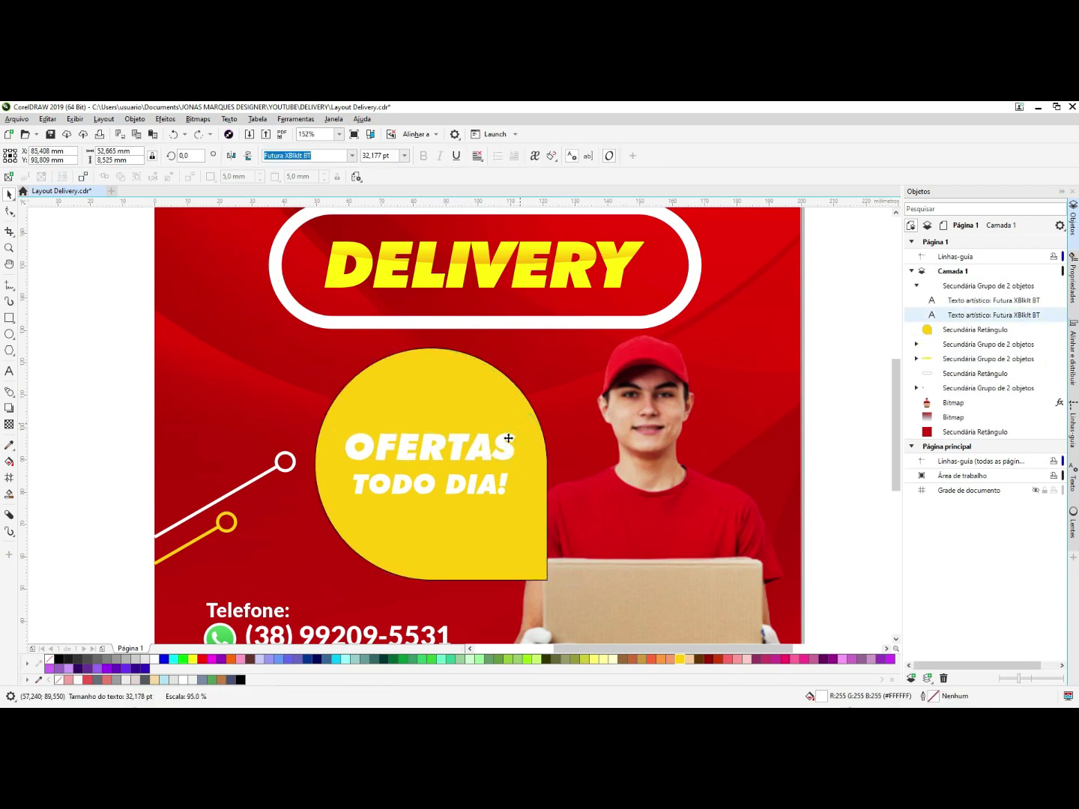
{"action": "left_click", "coordinate": [466, 487]}
{"action": "key", "text": "ctrl+u"}
- Put DIA! on its own line and break TODO and DIA! into separate text objects
{"action": "double_click", "coordinate": [449, 484]}
{"action": "key", "text": "Return"}
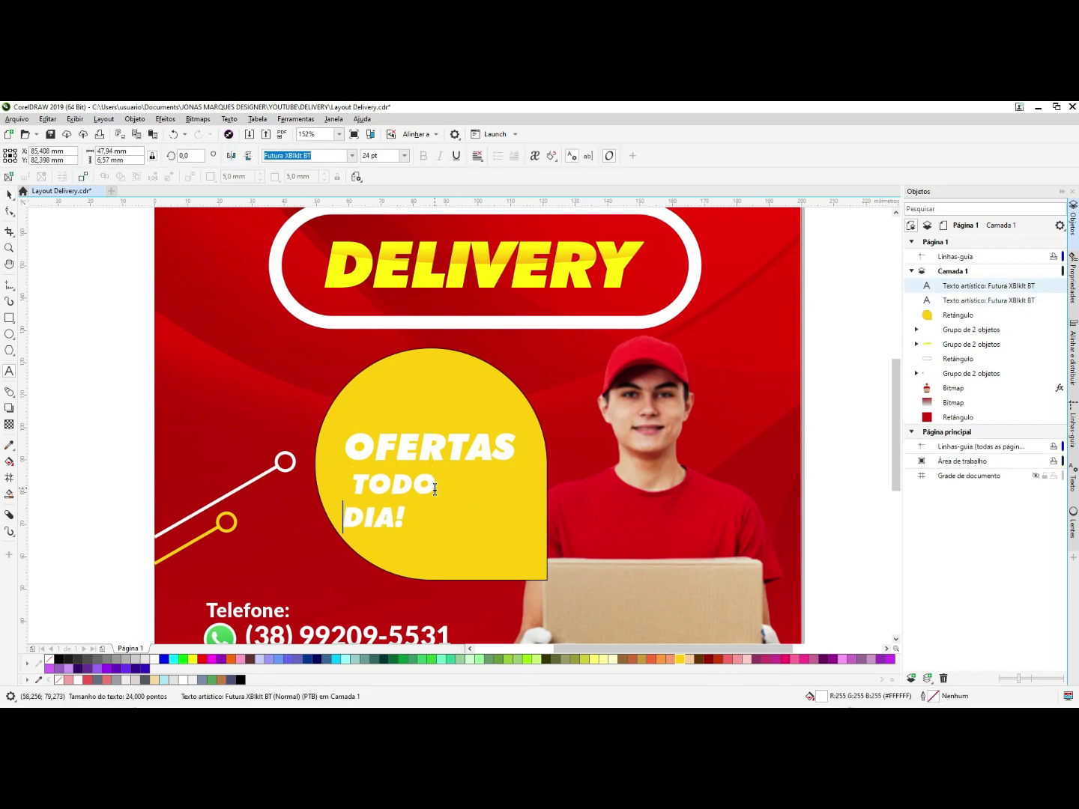
{"action": "key", "text": "ctrl+space"}
{"action": "key", "text": "ctrl+k"}
- Enlarge TODO to about the width of OFERTAS, centre it in the teardrop and place OFERTAS directly above it
{"action": "left_click_drag", "start_coordinate": [400, 521], "coordinate": [478, 436]}
{"action": "left_click", "coordinate": [403, 483], "text": "shift"}
{"action": "key", "text": "c"}
{"action": "left_click", "coordinate": [454, 488]}
{"action": "left_click", "coordinate": [463, 492]}
{"action": "left_click", "coordinate": [476, 449], "text": "shift"}
- Enlarge DIA! to about 66 pt below TODO and centre the three offer words horizontally on each other
{"action": "left_click", "coordinate": [425, 523]}
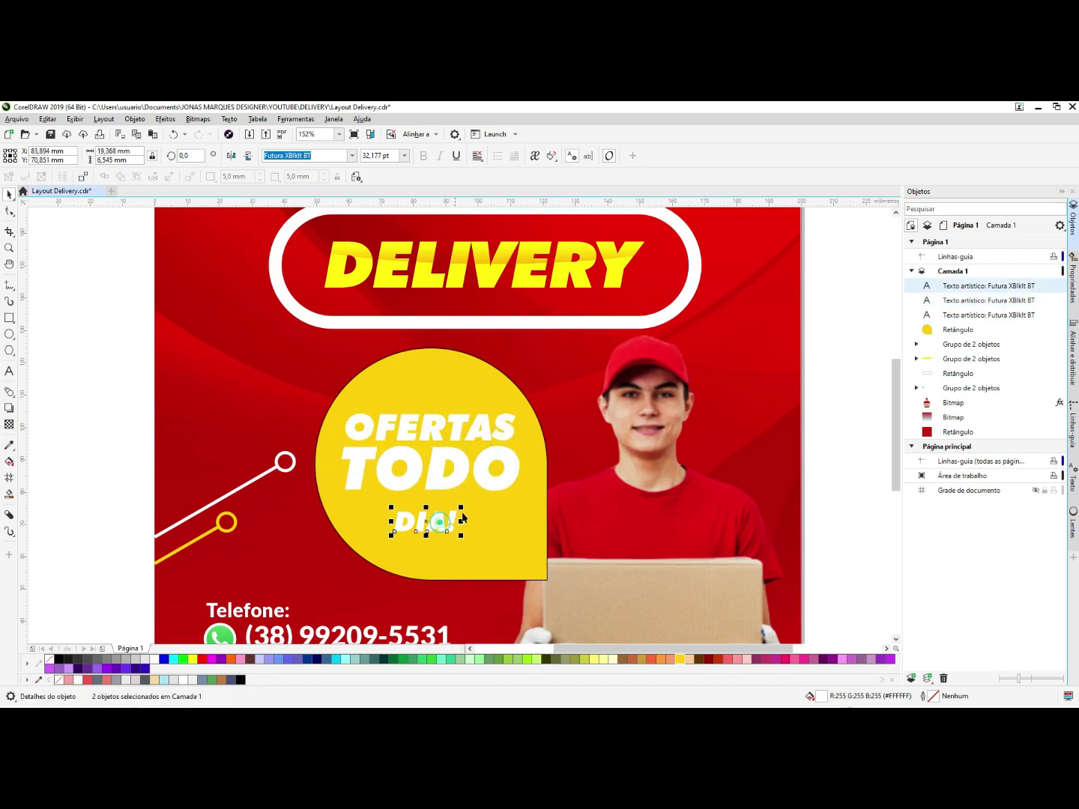
{"action": "left_click_drag", "start_coordinate": [458, 506], "coordinate": [488, 421]}
{"action": "left_click", "coordinate": [506, 468]}
{"action": "left_click", "coordinate": [487, 428], "text": "shift"}
{"action": "left_click", "coordinate": [465, 501], "text": "shift"}
{"action": "key", "text": "c"}
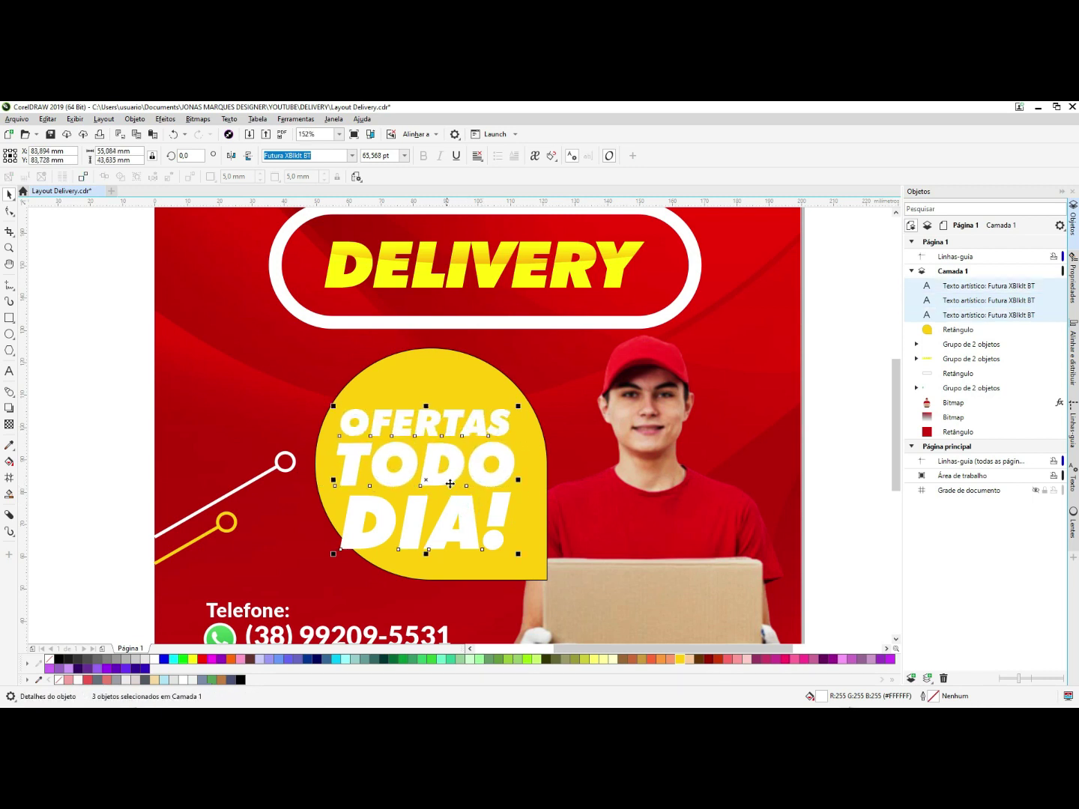
- Enlarge DIA! further to about 70 pt so it spans the width of the words above
{"action": "left_click_drag", "start_coordinate": [542, 379], "coordinate": [264, 600]}
{"action": "key", "text": "Escape"}
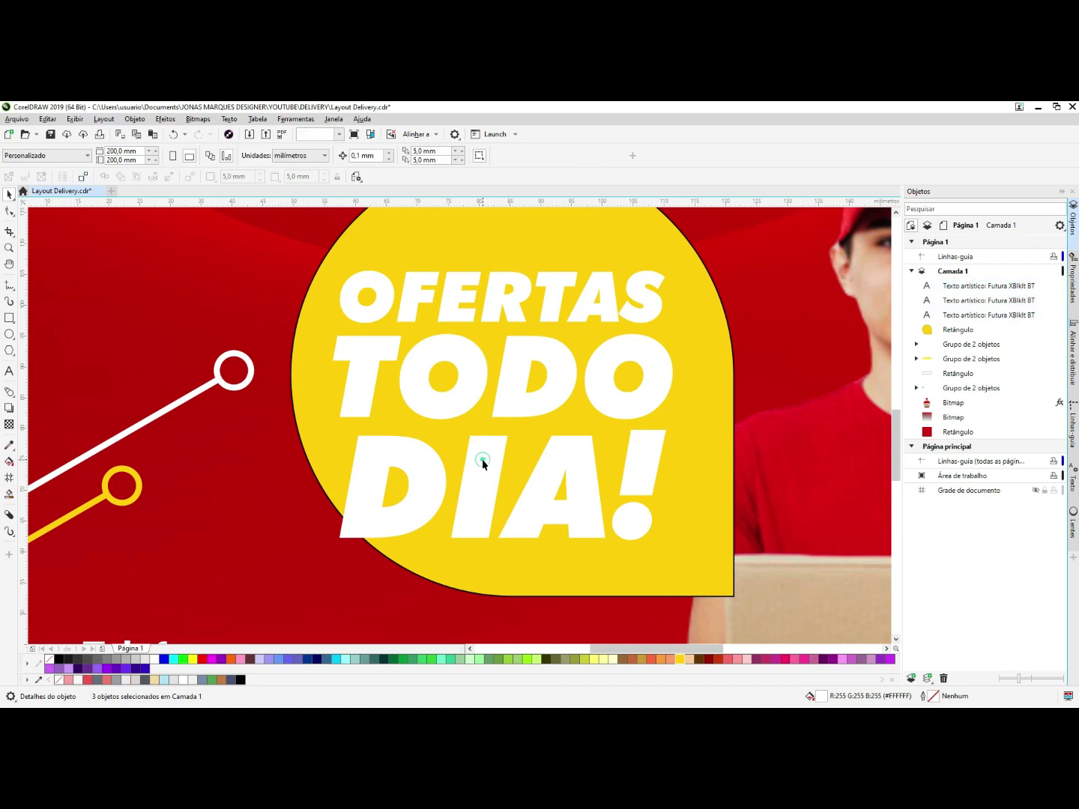
{"action": "left_click", "coordinate": [484, 460]}
{"action": "left_click_drag", "start_coordinate": [335, 426], "coordinate": [315, 419]}
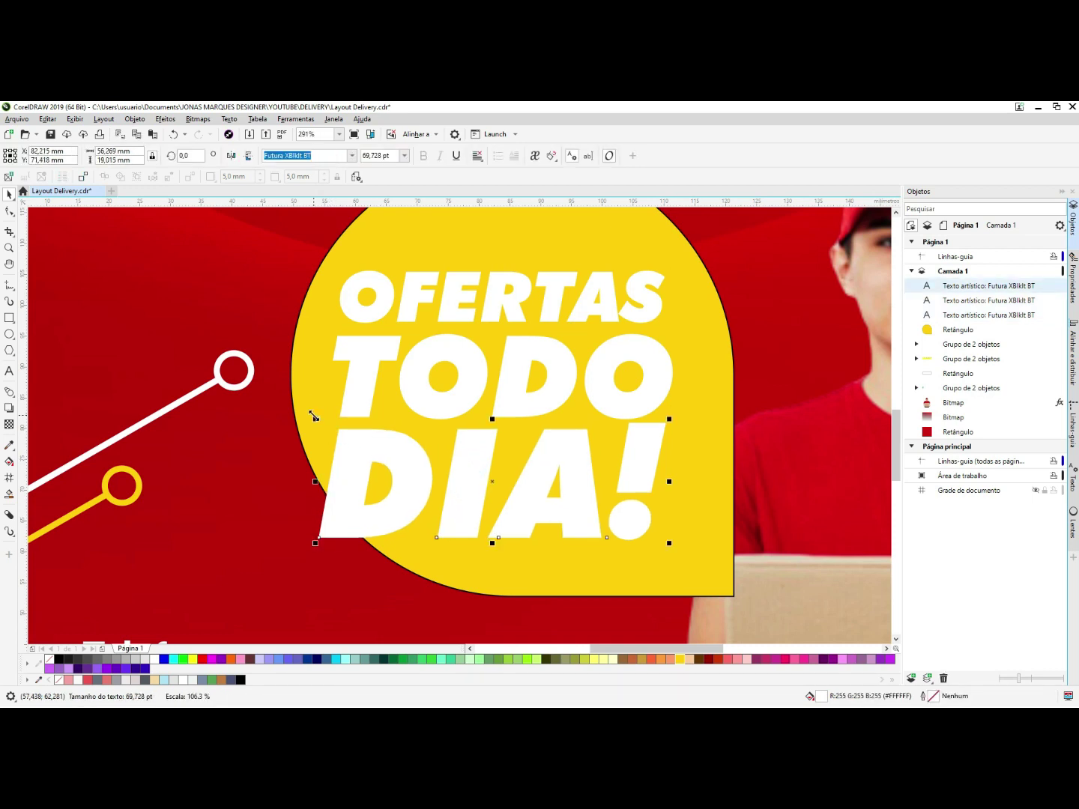
- Group the three offer words, centre the group on the yellow teardrop and scale it to about 48 × 37 mm
{"action": "left_click", "coordinate": [656, 368], "text": "shift"}
{"action": "left_click", "coordinate": [638, 300], "text": "shift"}
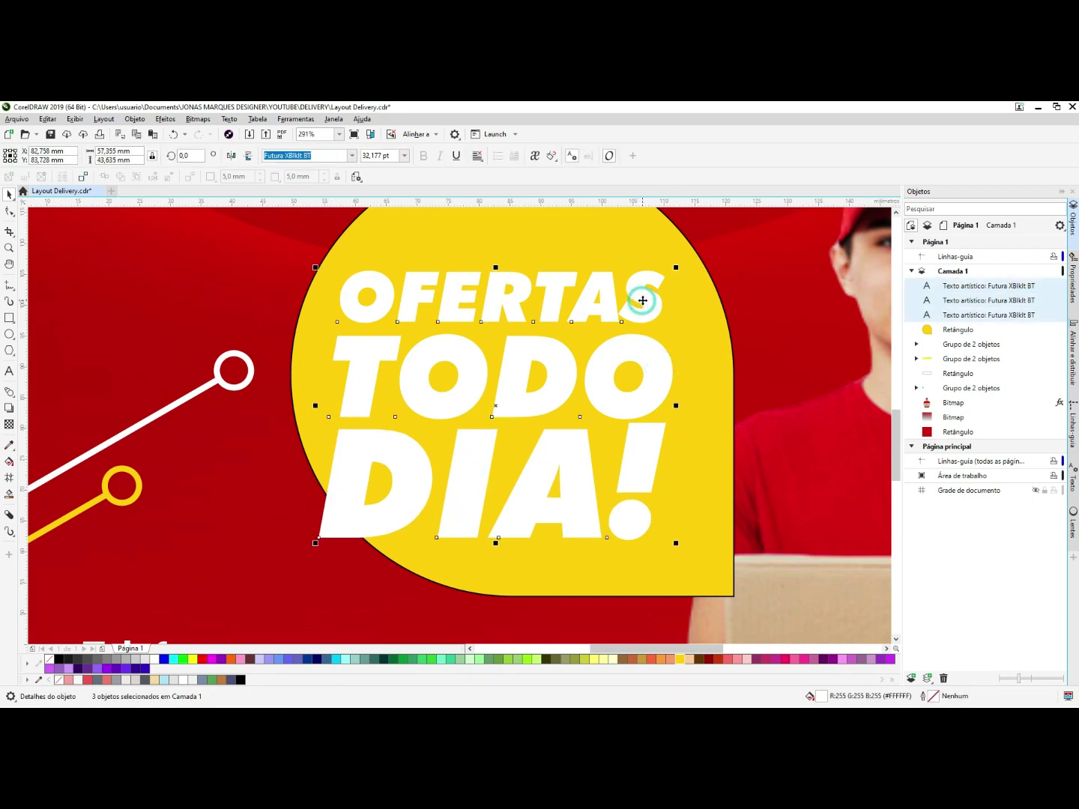
{"action": "key", "text": "ctrl+g"}
{"action": "left_click", "coordinate": [621, 234], "text": "shift"}
{"action": "key", "text": "c"}
{"action": "key", "text": "e"}
{"action": "left_click", "coordinate": [663, 344]}
{"action": "left_click_drag", "start_coordinate": [692, 238], "coordinate": [665, 242]}
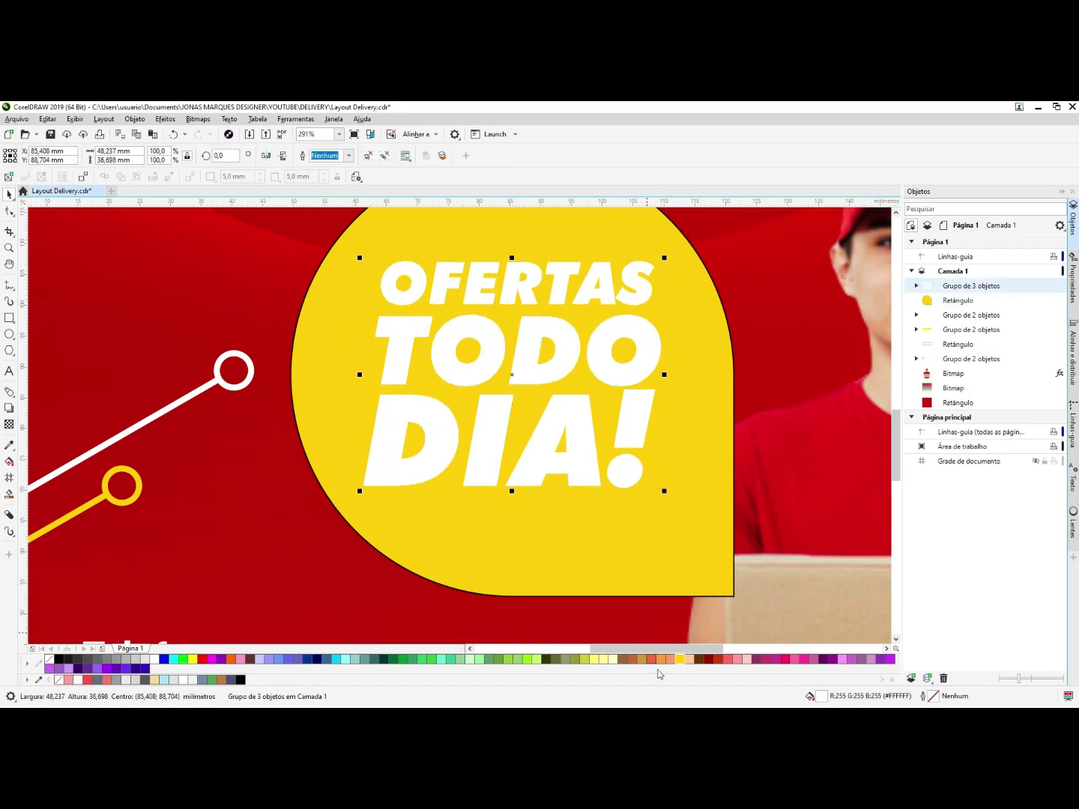
- Colour the grouped offer text dark red #990000 and remove the teardrop's outline
{"action": "left_click", "coordinate": [709, 660]}
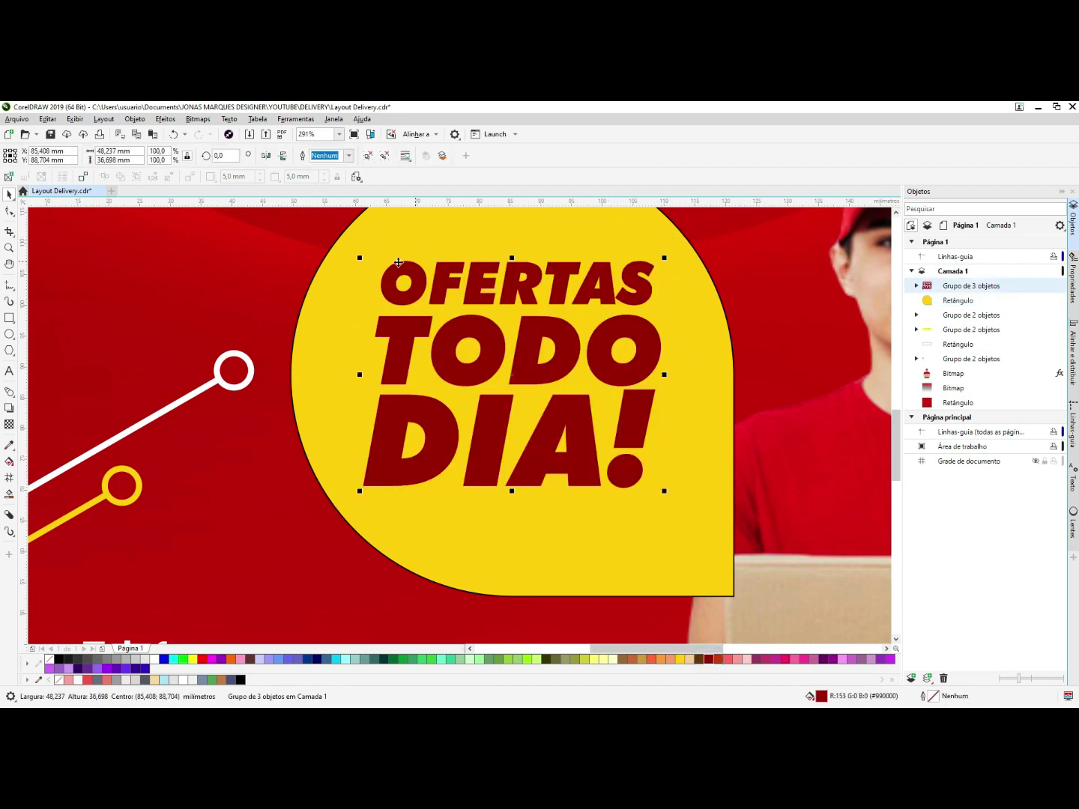
{"action": "left_click", "coordinate": [343, 280]}
{"action": "right_click", "coordinate": [50, 660]}
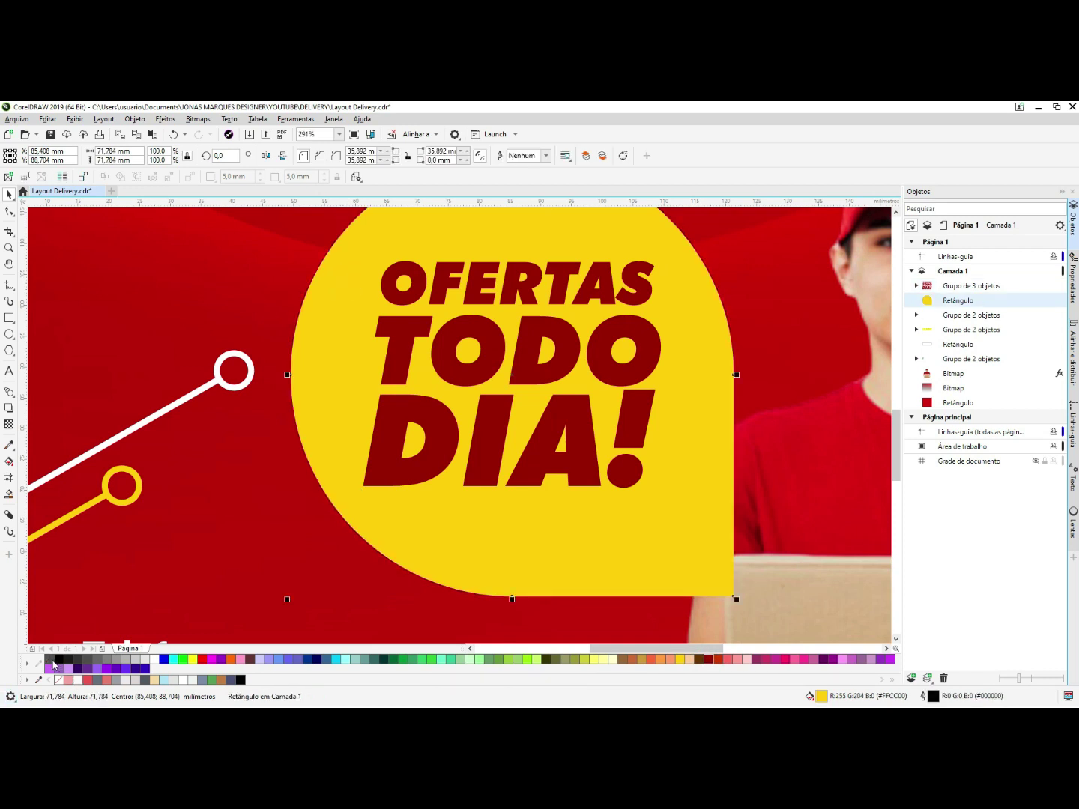
{"action": "scroll", "coordinate": [644, 536], "scroll_direction": "down", "scroll_amount": 3}
{"action": "scroll", "coordinate": [620, 463], "scroll_direction": "up", "scroll_amount": 1}
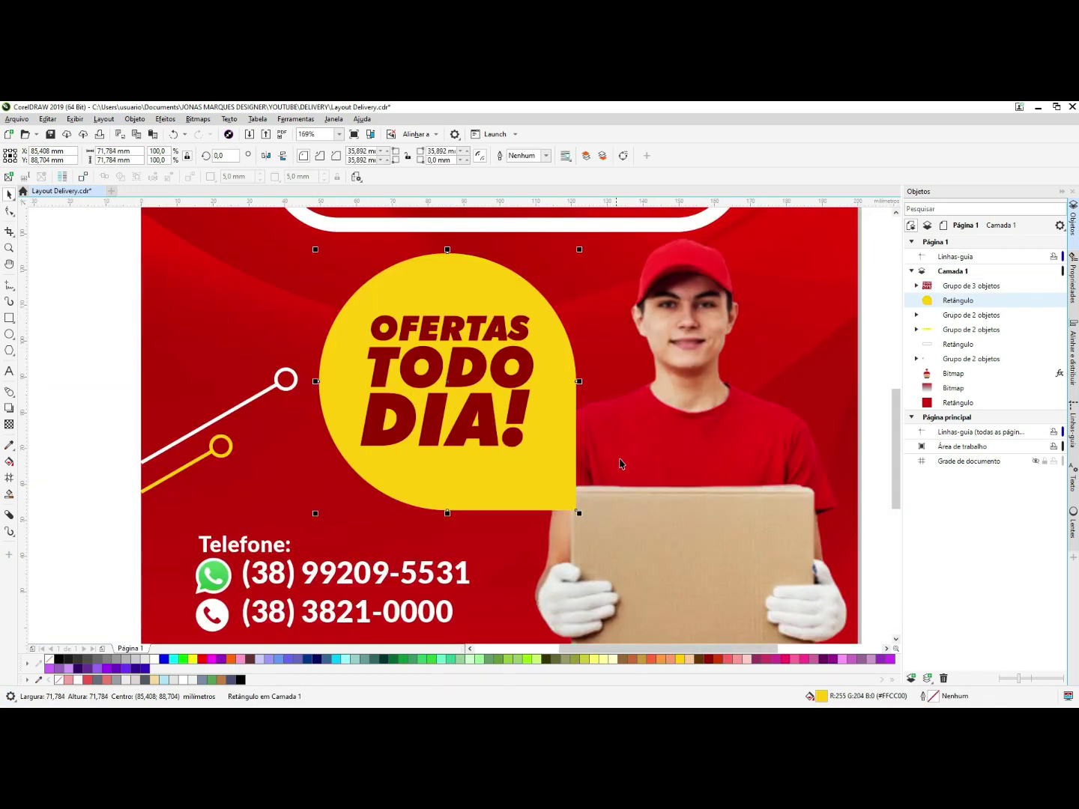
- Add the text LOGO in 24 pt Arial on the front of the cardboard box
{"action": "left_click", "coordinate": [656, 522]}
{"action": "scroll", "coordinate": [509, 585], "scroll_direction": "down", "scroll_amount": 3}
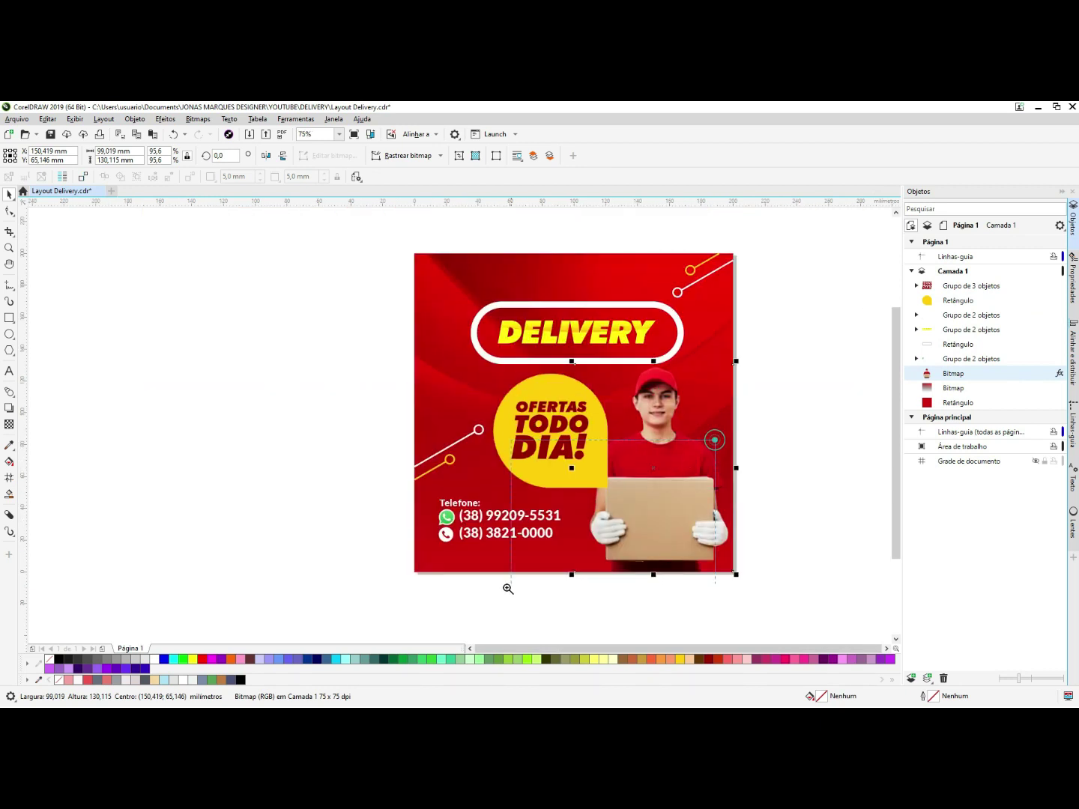
{"action": "scroll", "coordinate": [509, 371], "scroll_direction": "up", "scroll_amount": 4}
{"action": "key", "text": "F8"}
{"action": "left_click", "coordinate": [564, 441]}
{"action": "type", "text": "LOGO"}
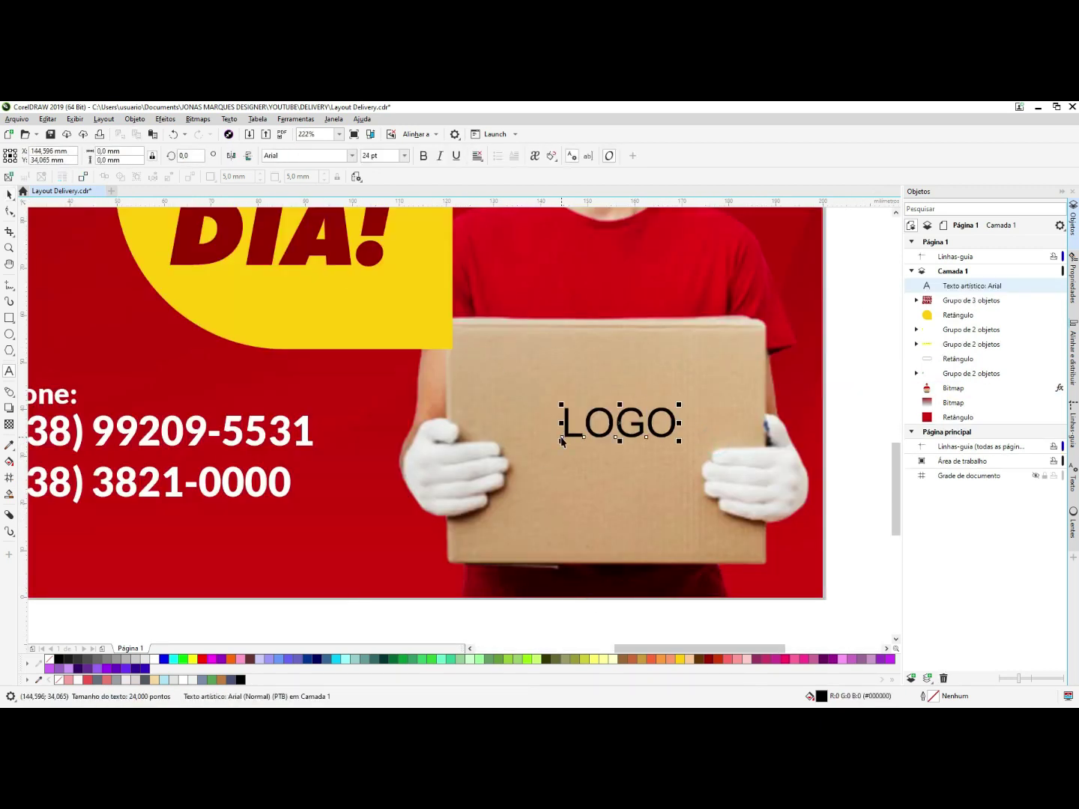
- Centre LOGO on the box, make it bold at about 26.5 pt and colour it dark red #990000
{"action": "scroll", "coordinate": [589, 440], "scroll_direction": "down", "scroll_amount": 4}
{"action": "left_click_drag", "start_coordinate": [589, 431], "coordinate": [584, 441]}
{"action": "key", "text": "F2"}
{"action": "left_click_drag", "start_coordinate": [678, 508], "coordinate": [298, 229]}
{"action": "left_click", "coordinate": [423, 155]}
{"action": "left_click_drag", "start_coordinate": [674, 555], "coordinate": [683, 540]}
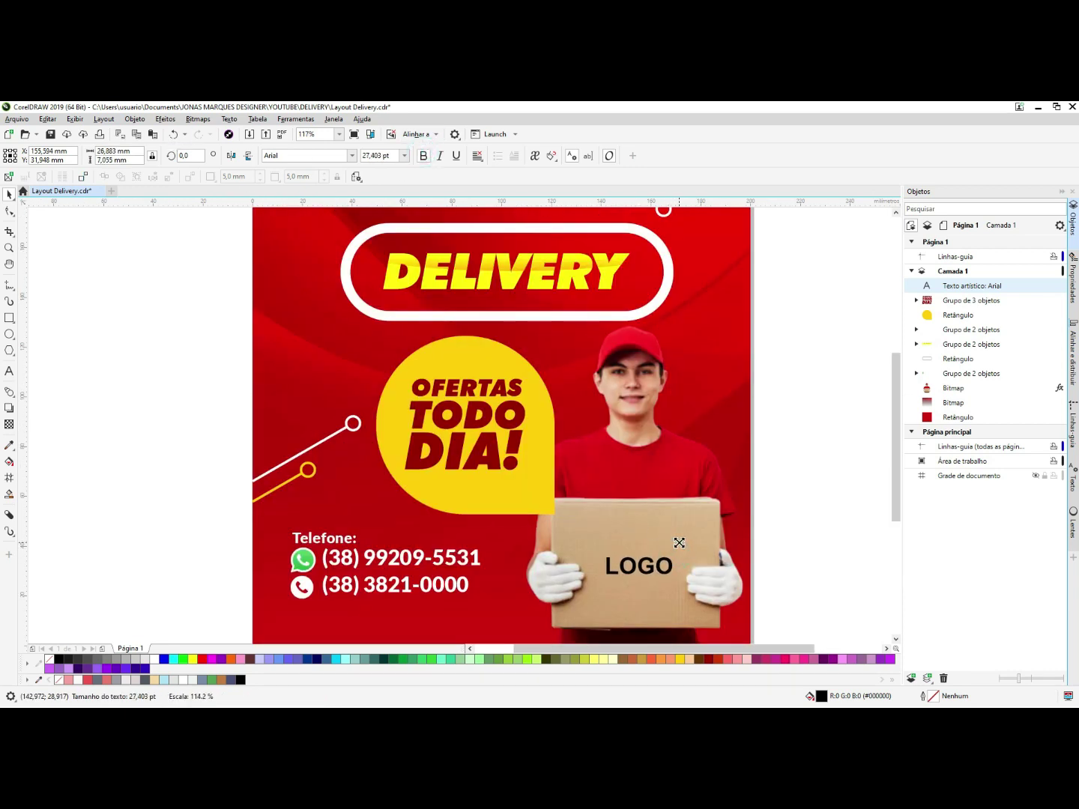
{"action": "left_click", "coordinate": [710, 659]}
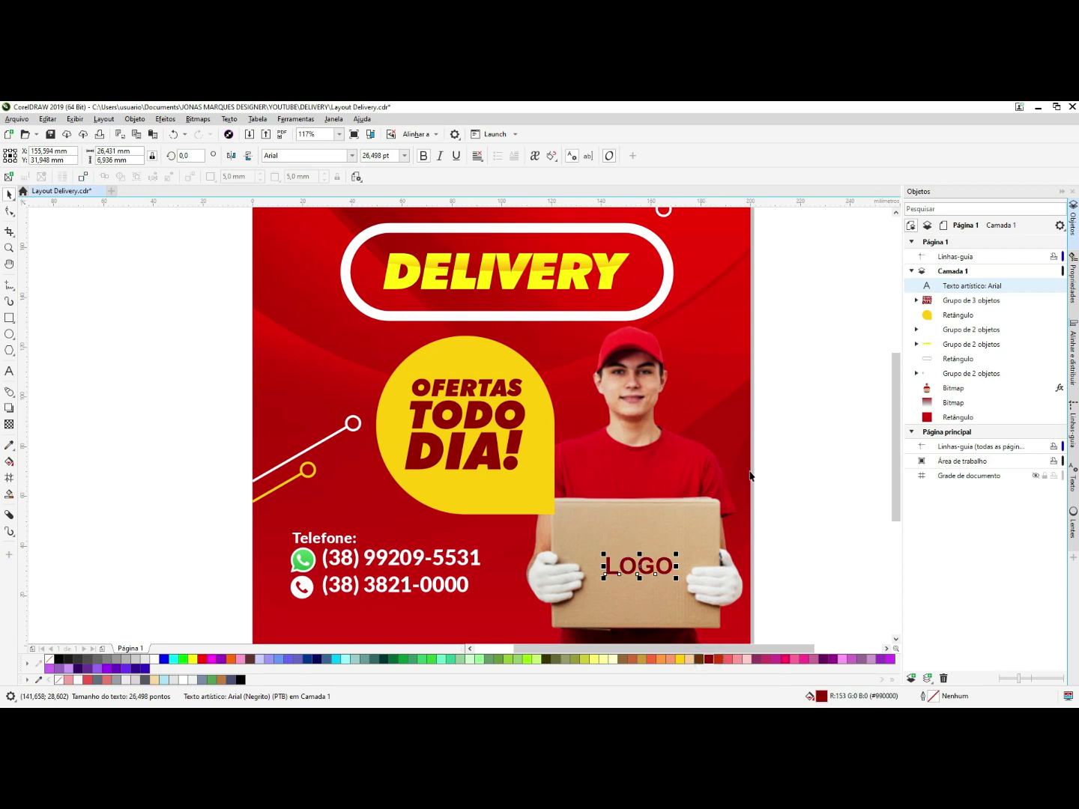
{"action": "left_click", "coordinate": [536, 502]}
{"action": "left_click", "coordinate": [792, 546]}
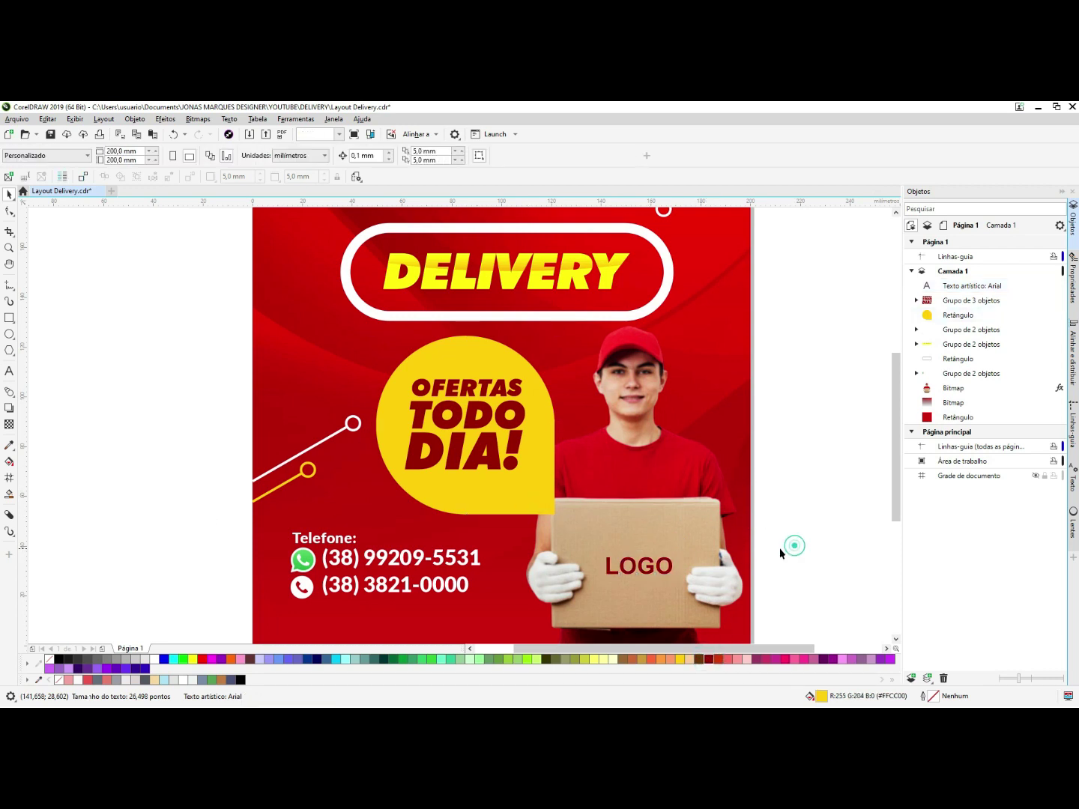
{"action": "left_click", "coordinate": [653, 397]}
{"action": "scroll", "coordinate": [711, 460], "scroll_direction": "down", "scroll_amount": 3}
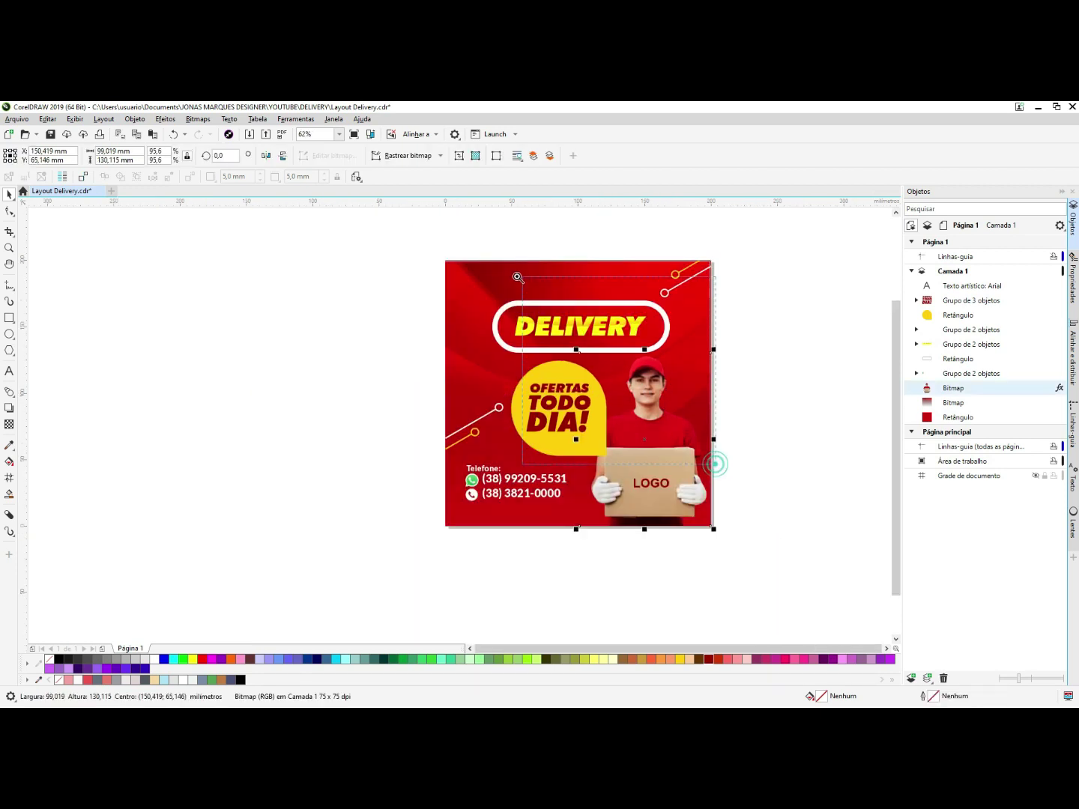
- Select the DELIVERY headline together with its white rounded frame and group them
{"action": "scroll", "coordinate": [412, 278], "scroll_direction": "up", "scroll_amount": 4}
{"action": "left_click_drag", "start_coordinate": [123, 226], "coordinate": [725, 397]}
{"action": "left_click_drag", "start_coordinate": [530, 320], "coordinate": [529, 317]}
{"action": "left_click_drag", "start_coordinate": [690, 265], "coordinate": [680, 270]}
{"action": "scroll", "coordinate": [612, 316], "scroll_direction": "down", "scroll_amount": 3}
{"action": "scroll", "coordinate": [480, 516], "scroll_direction": "up", "scroll_amount": 1}
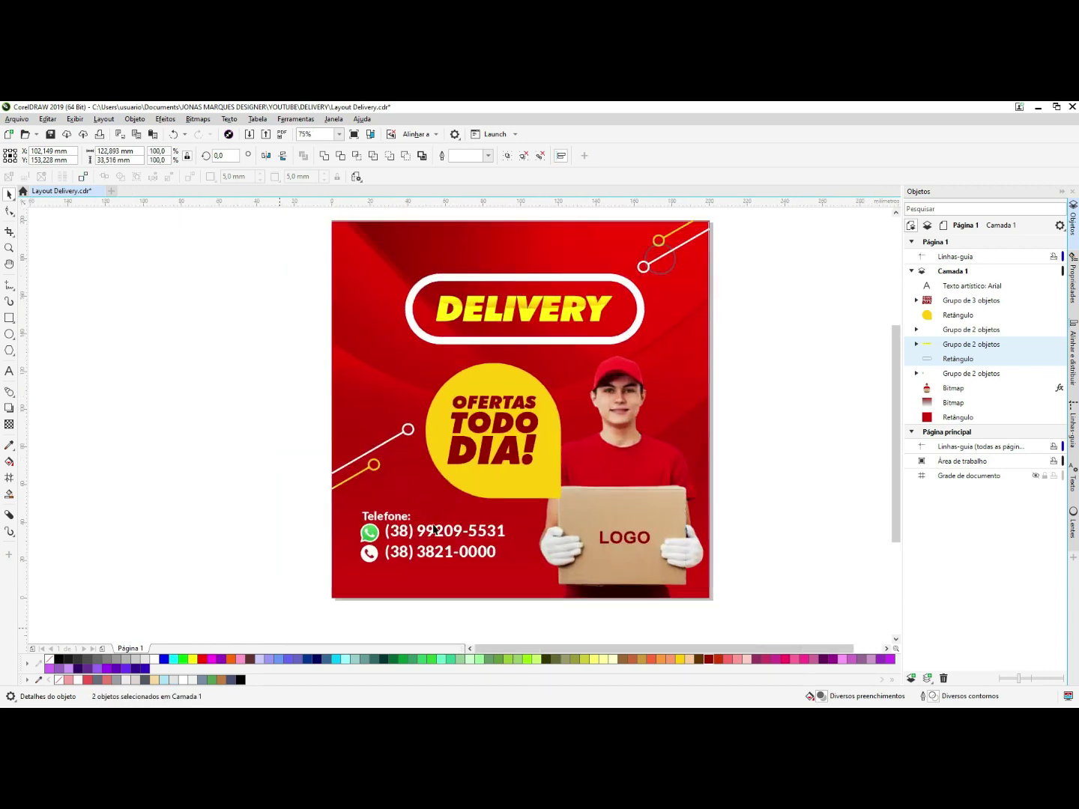
{"action": "key", "text": "ctrl+g"}
- Scale the offer text and yellow teardrop down slightly together and shift the pair a little down and left
{"action": "left_click", "coordinate": [504, 403]}
{"action": "scroll", "coordinate": [493, 390], "scroll_direction": "up", "scroll_amount": 2}
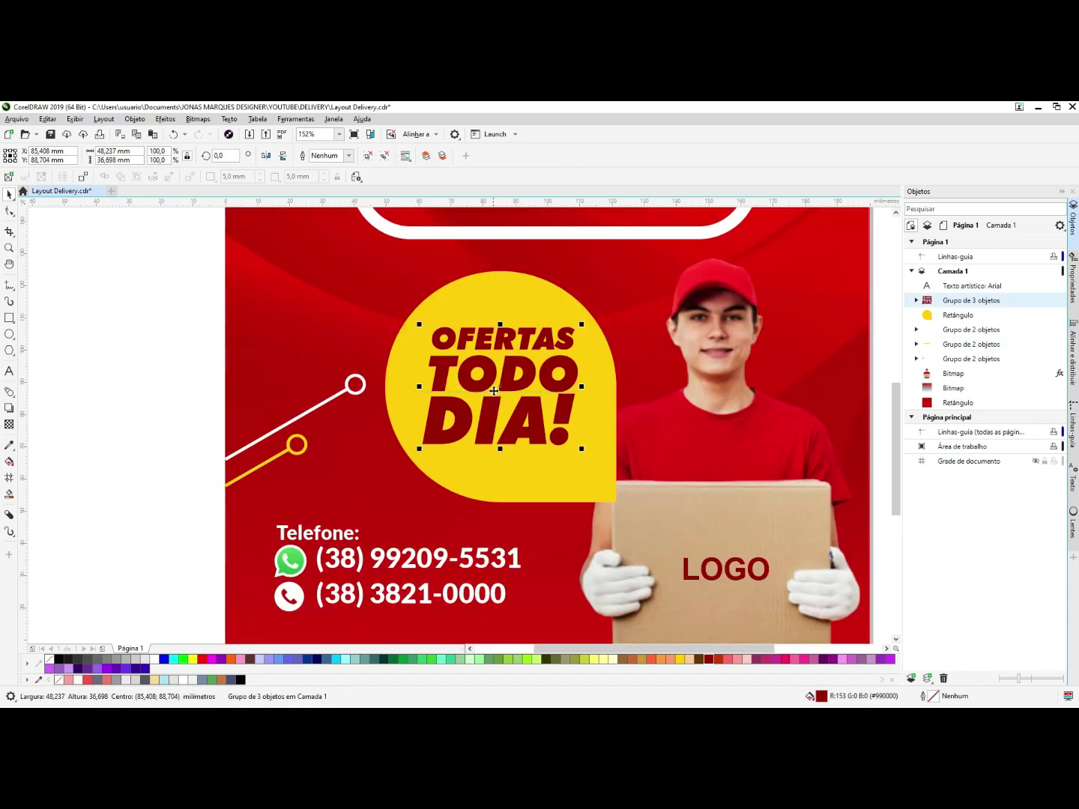
{"action": "left_click", "coordinate": [511, 298], "text": "shift"}
{"action": "left_click_drag", "start_coordinate": [619, 268], "coordinate": [609, 278]}
{"action": "left_click_drag", "start_coordinate": [542, 418], "coordinate": [536, 424]}
{"action": "left_click", "coordinate": [166, 556]}
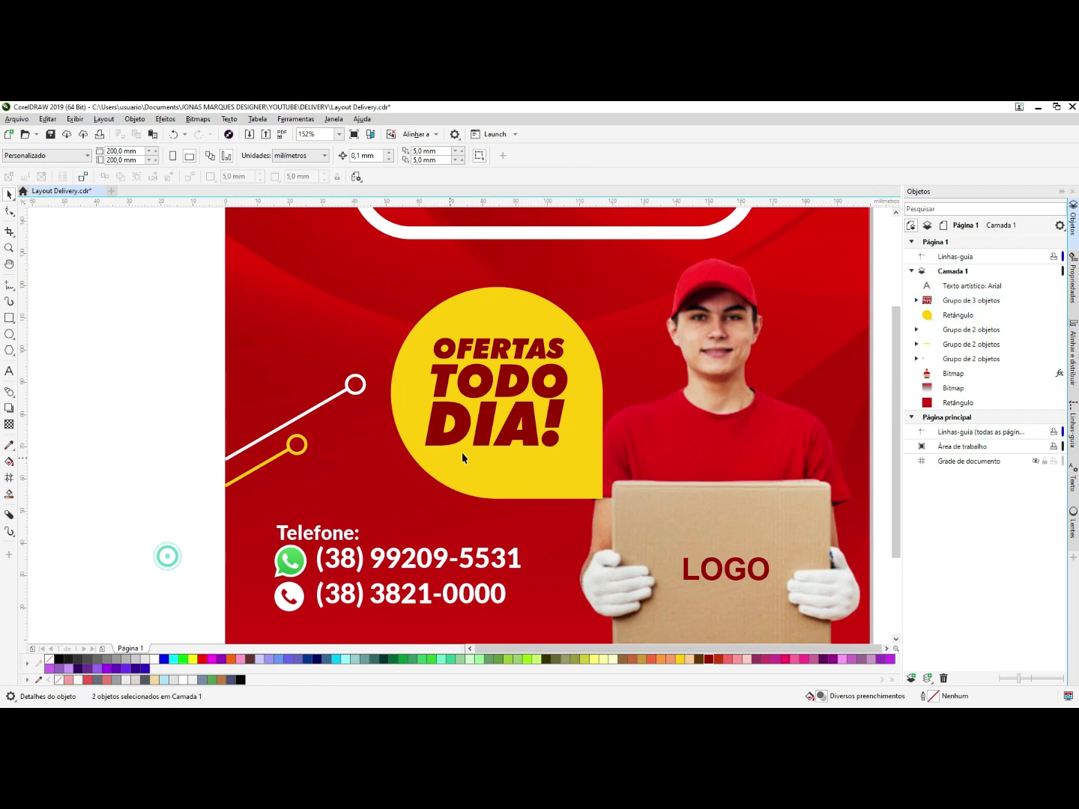
- Examine how the ends of the yellow and white decorative lines meet the page's top and right edges
{"action": "scroll", "coordinate": [461, 451], "scroll_direction": "down", "scroll_amount": 1}
{"action": "key", "text": "F2"}
{"action": "left_click_drag", "start_coordinate": [652, 251], "coordinate": [273, 606]}
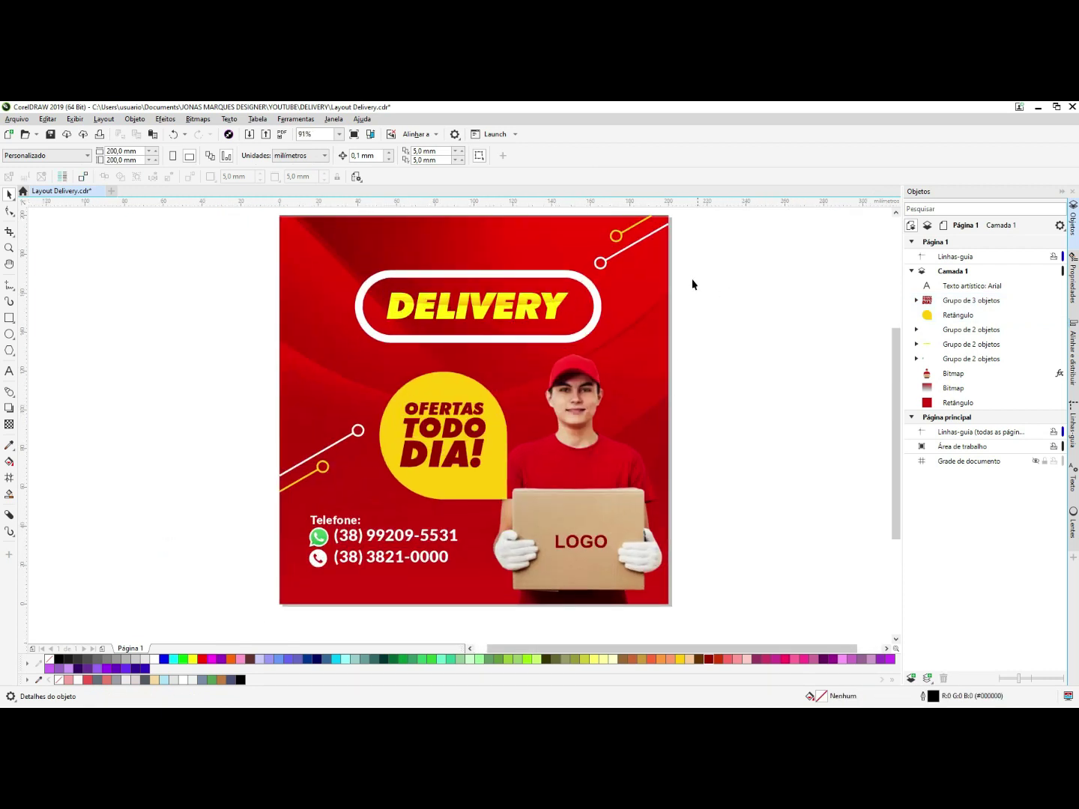
{"action": "left_click_drag", "start_coordinate": [734, 291], "coordinate": [494, 171]}
{"action": "left_click", "coordinate": [555, 345]}
{"action": "scroll", "coordinate": [560, 341], "scroll_direction": "down", "scroll_amount": 2}
{"action": "key", "text": "F2"}
{"action": "left_click_drag", "start_coordinate": [599, 327], "coordinate": [215, 663]}
{"action": "key", "text": "F2"}
{"action": "left_click_drag", "start_coordinate": [696, 219], "coordinate": [556, 350]}
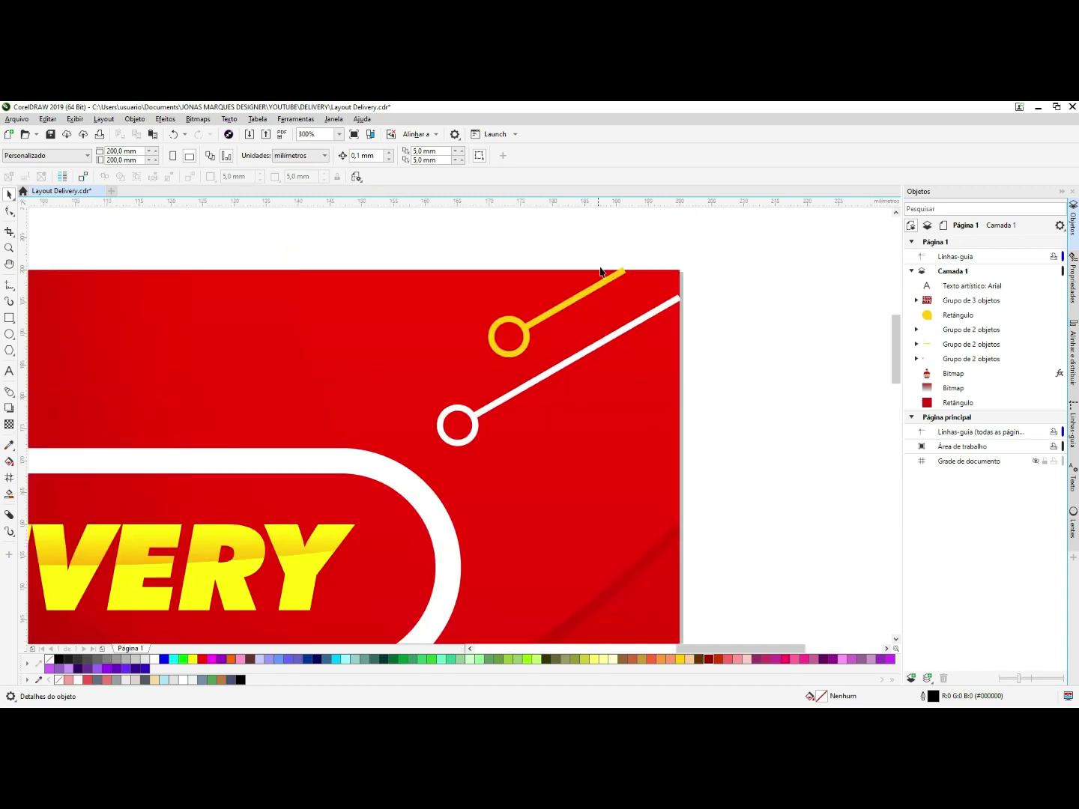
{"action": "left_click", "coordinate": [619, 282]}
{"action": "key", "text": "F2"}
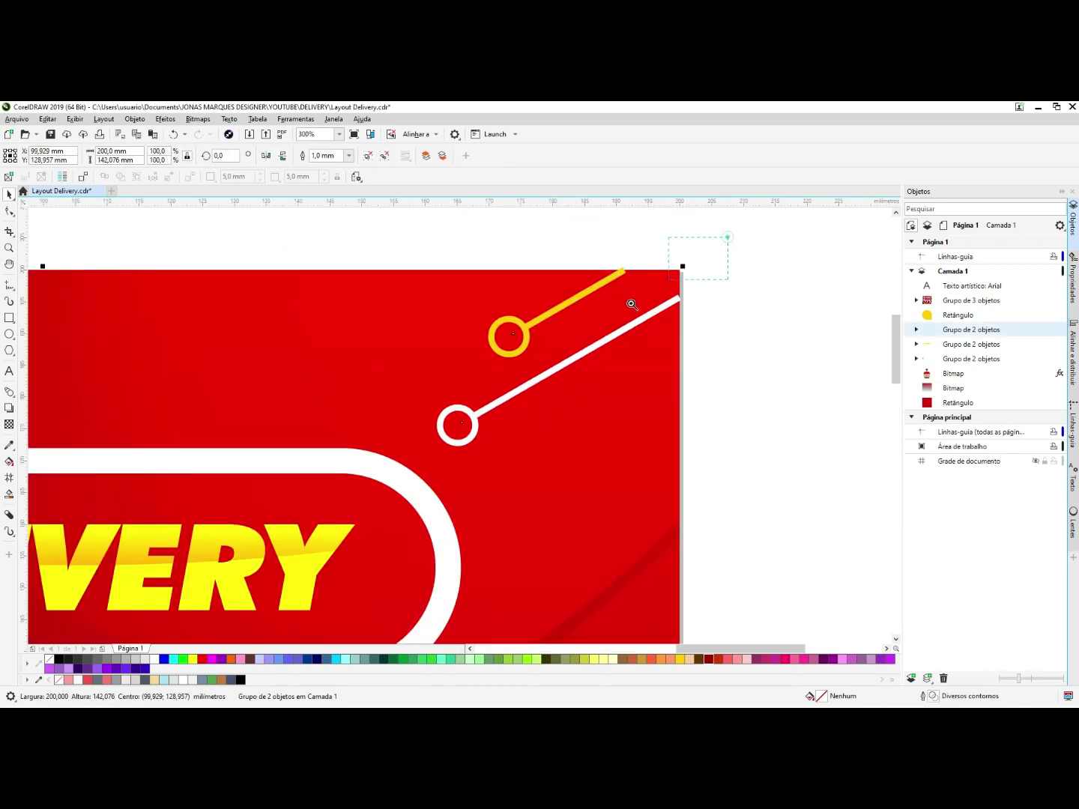
{"action": "left_click_drag", "start_coordinate": [721, 238], "coordinate": [479, 333]}
{"action": "left_click", "coordinate": [688, 335]}
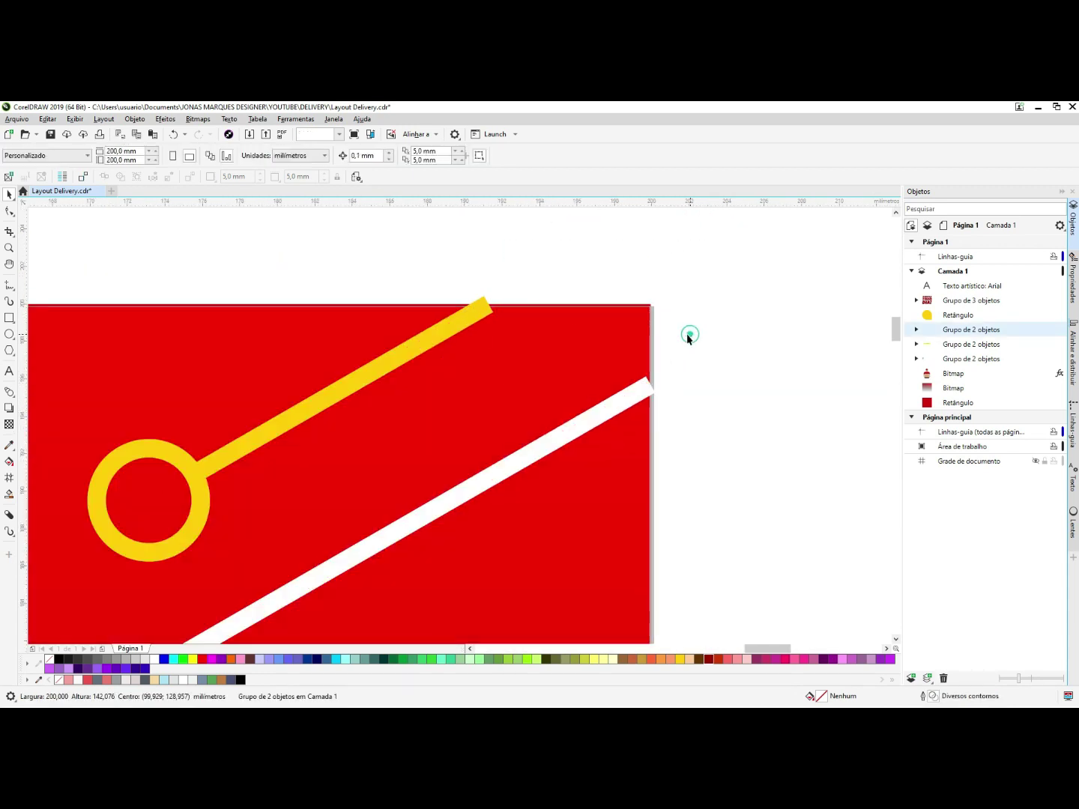
{"action": "left_click", "coordinate": [635, 402]}
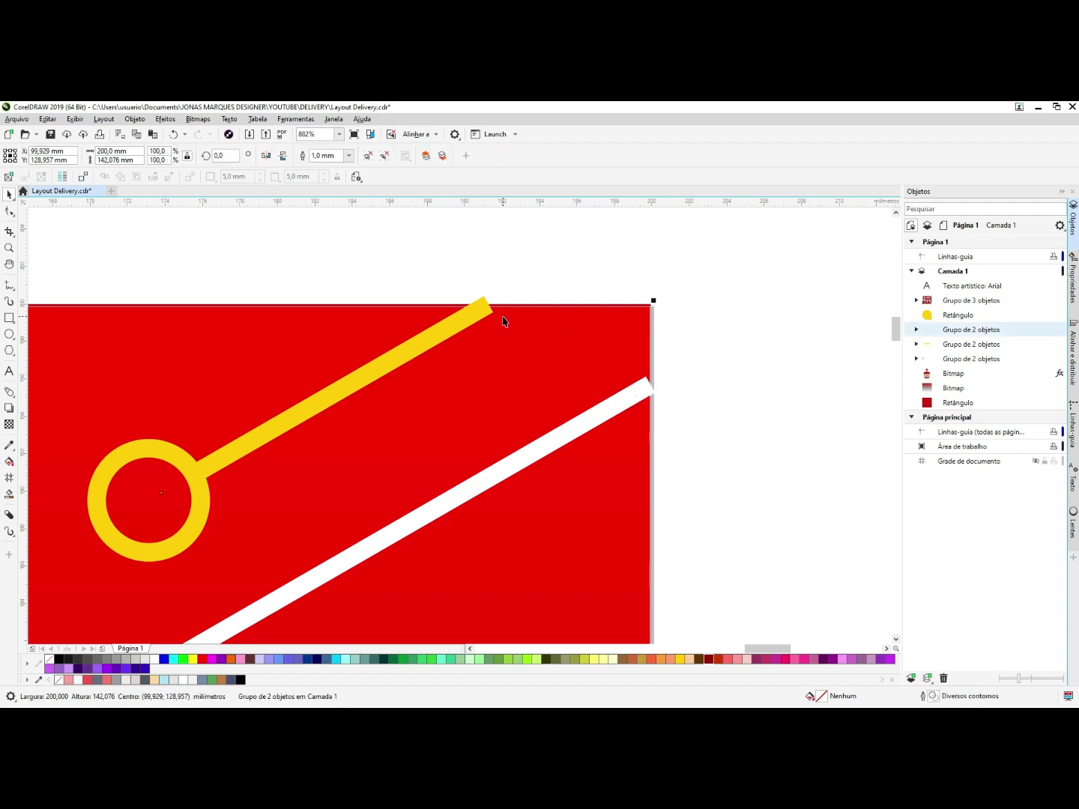
{"action": "scroll", "coordinate": [616, 295], "scroll_direction": "down", "scroll_amount": 3}
{"action": "left_click_drag", "start_coordinate": [650, 269], "coordinate": [448, 415]}
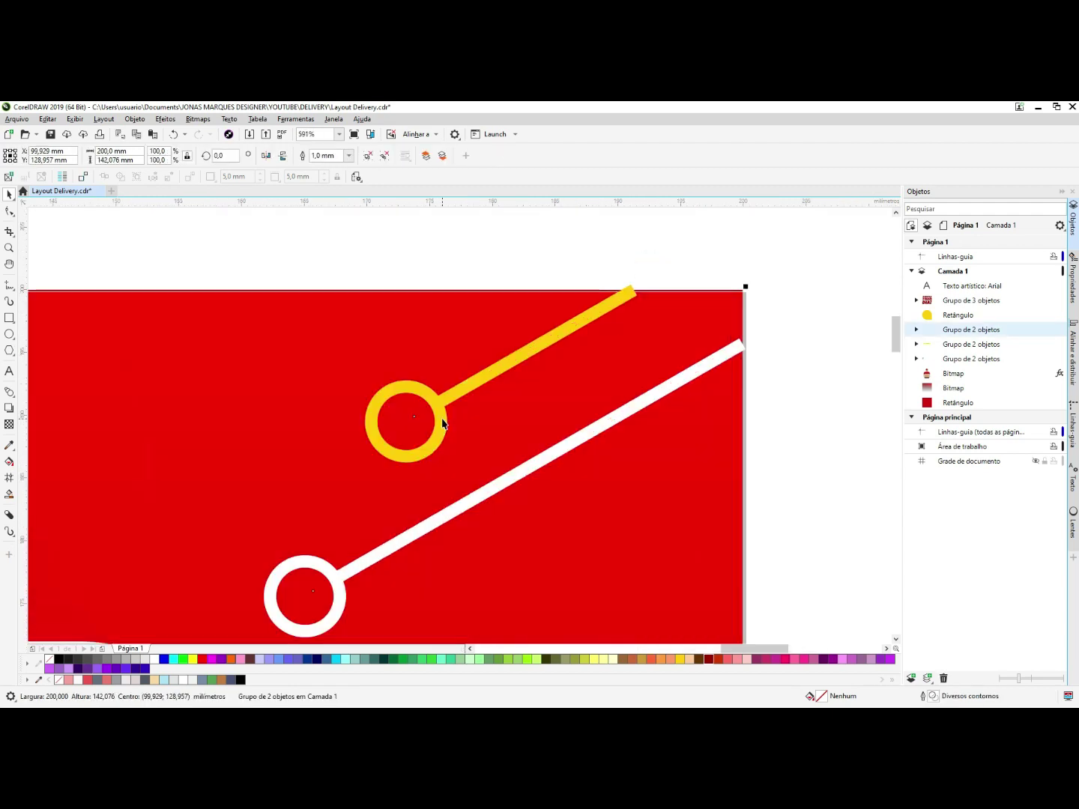
{"action": "left_click", "coordinate": [584, 319], "text": "ctrl"}
{"action": "left_click", "coordinate": [585, 316], "text": "ctrl"}
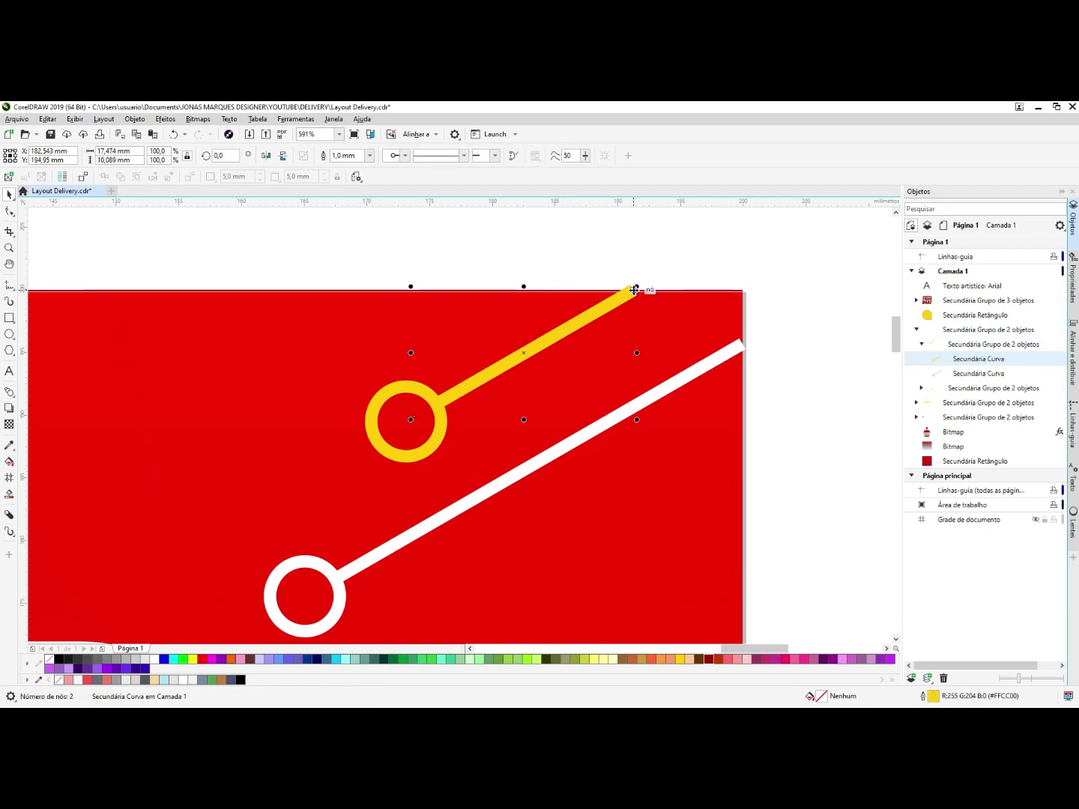
{"action": "left_click", "coordinate": [663, 250]}
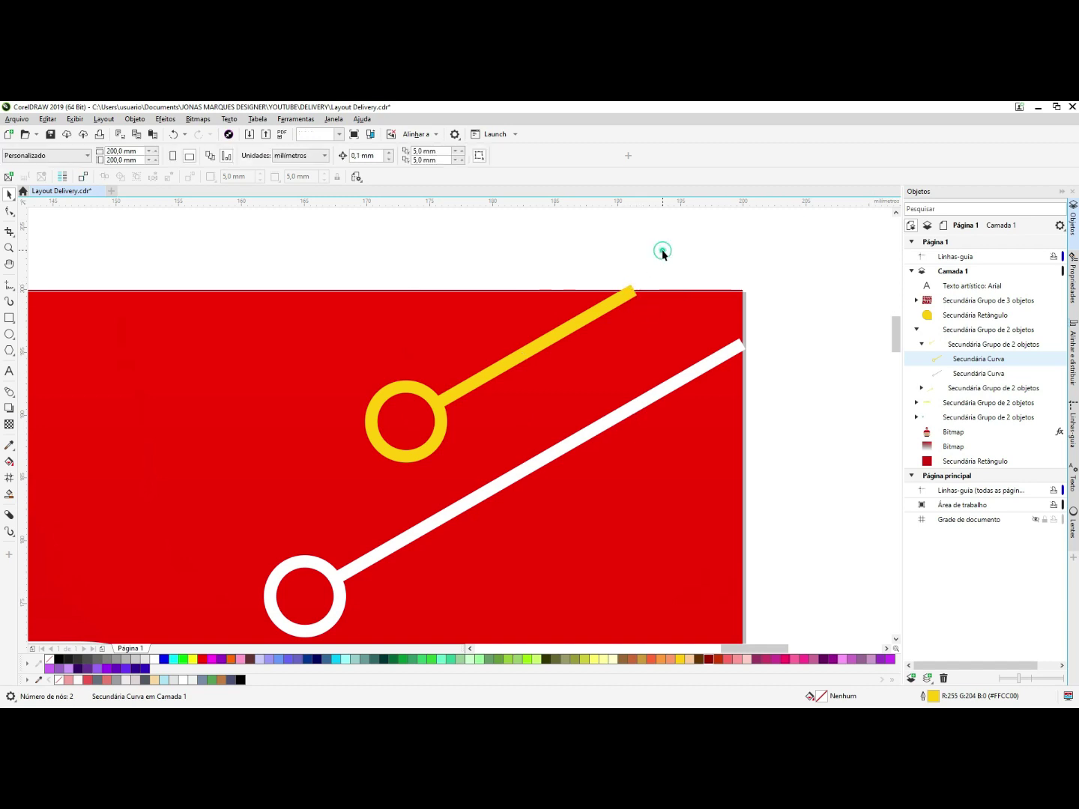
- Enlarge the decorative line group about its centre to about 201.8 × 143.4 mm so the line ends overrun the page edges
{"action": "left_click", "coordinate": [618, 296]}
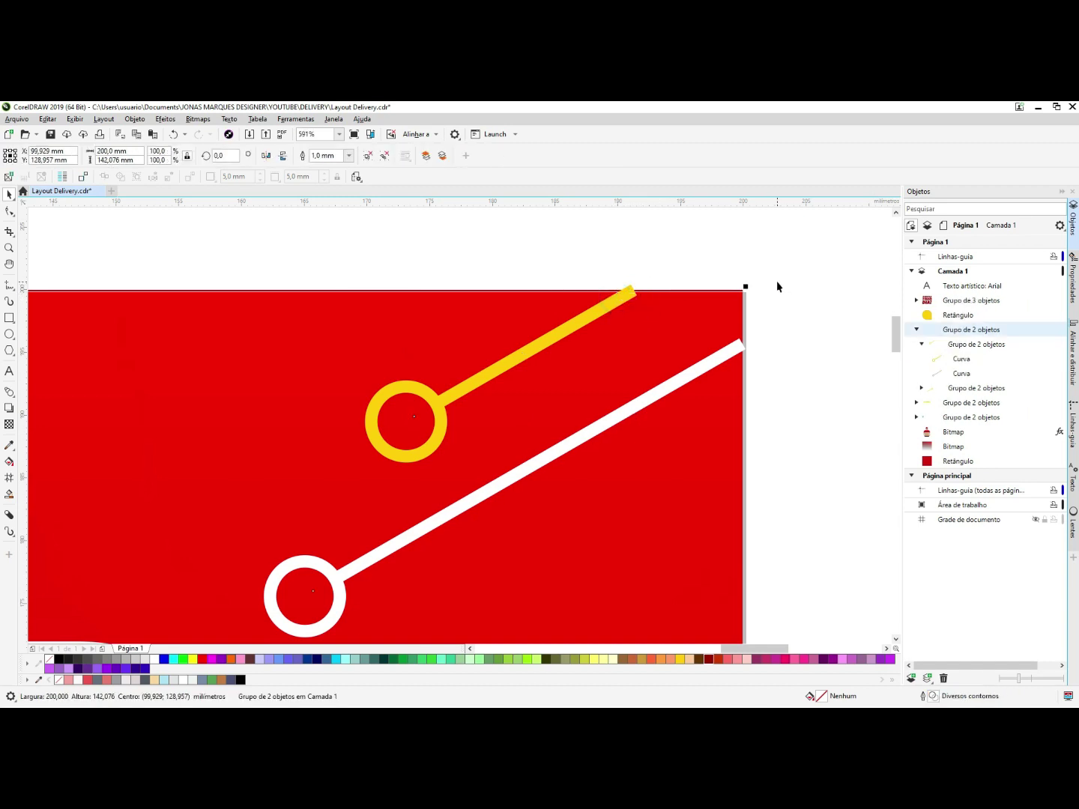
{"action": "left_click_drag", "start_coordinate": [748, 286], "coordinate": [761, 272]}
{"action": "key", "text": "shift+F4"}
{"action": "key", "text": "F2"}
{"action": "left_click_drag", "start_coordinate": [258, 481], "coordinate": [239, 559]}
{"action": "key", "text": "shift+F4"}
{"action": "key", "text": "F2"}
{"action": "left_click_drag", "start_coordinate": [779, 528], "coordinate": [271, 200]}
{"action": "left_click", "coordinate": [766, 346]}
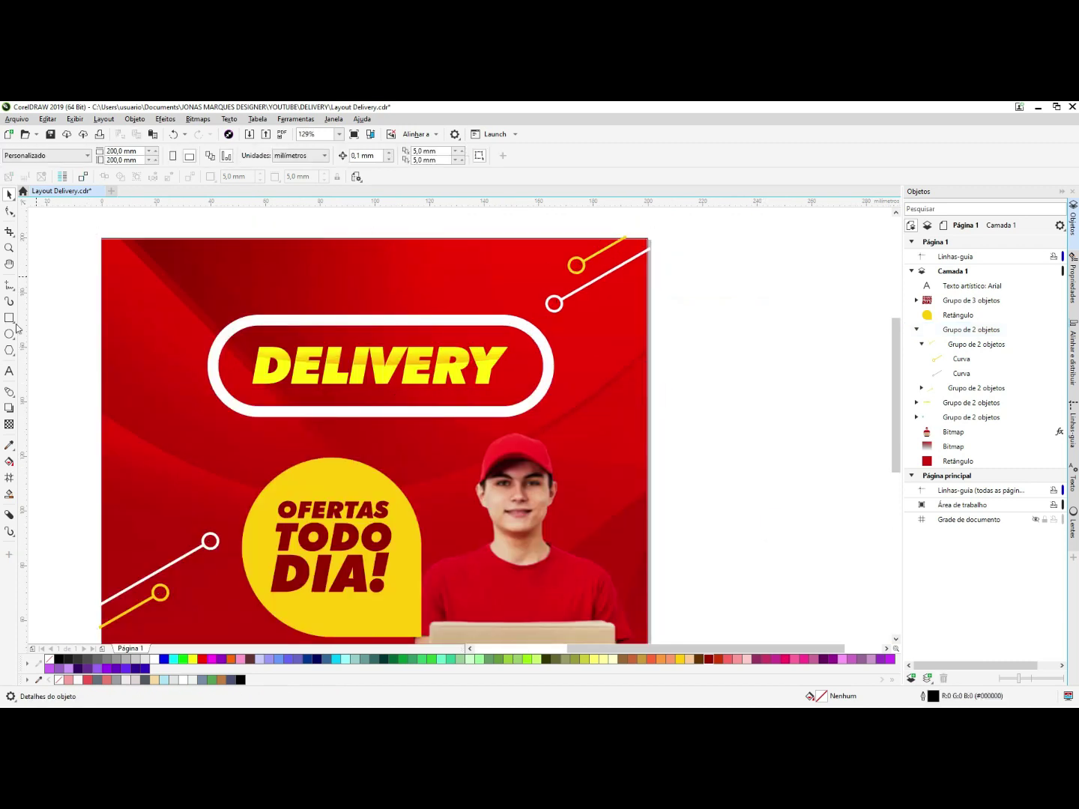
{"action": "left_click", "coordinate": [601, 318]}
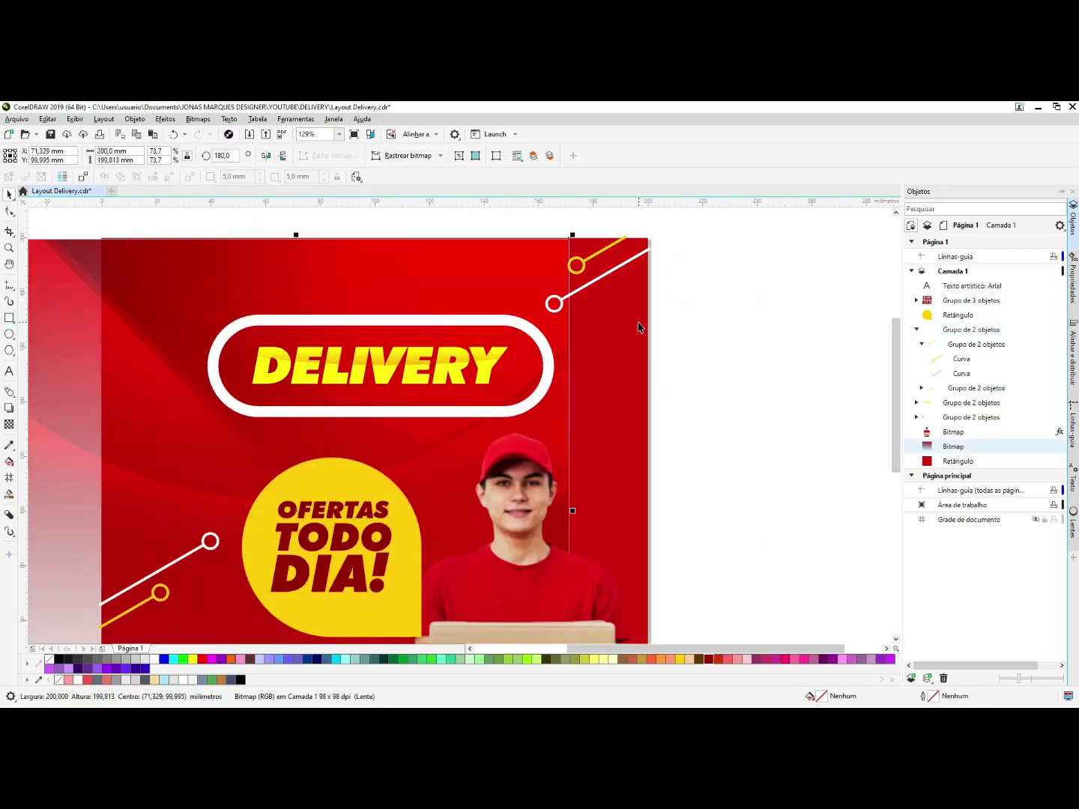
{"action": "left_click_drag", "start_coordinate": [115, 279], "coordinate": [669, 275]}
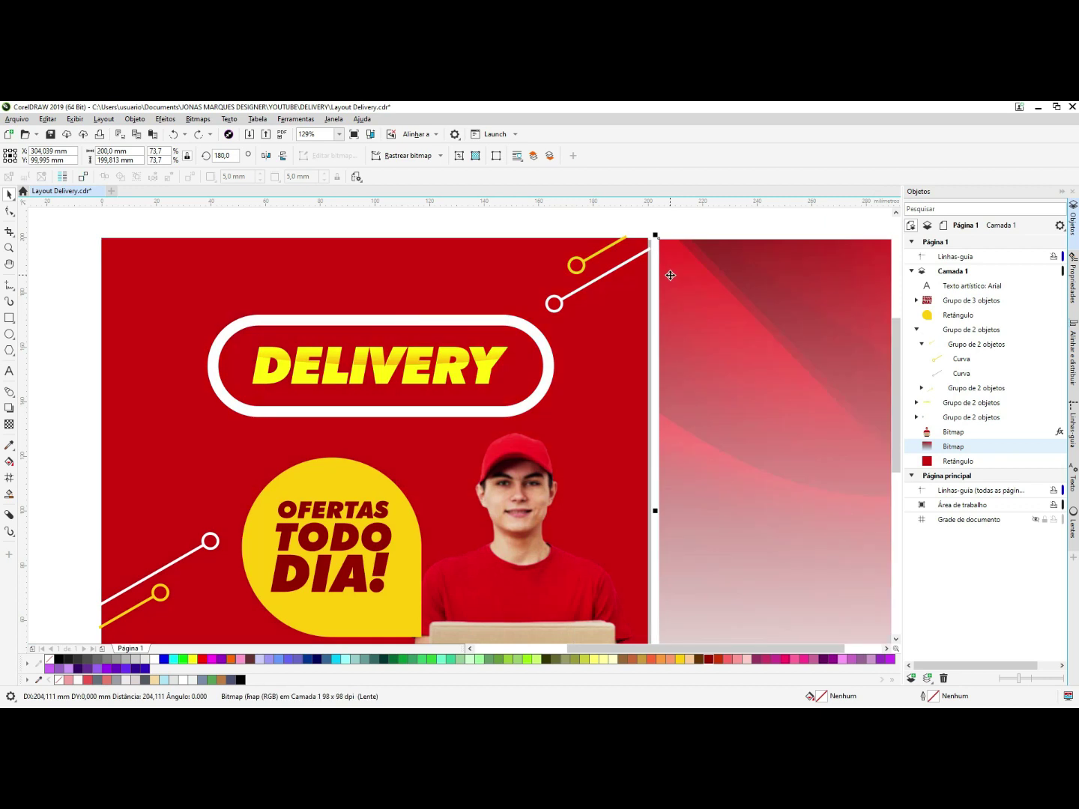
{"action": "key", "text": "ctrl+z"}
{"action": "left_click", "coordinate": [672, 289]}
- Ungroup the decorative line group twice to break it into individual curves
{"action": "left_click_drag", "start_coordinate": [676, 215], "coordinate": [78, 619]}
{"action": "left_click", "coordinate": [680, 257]}
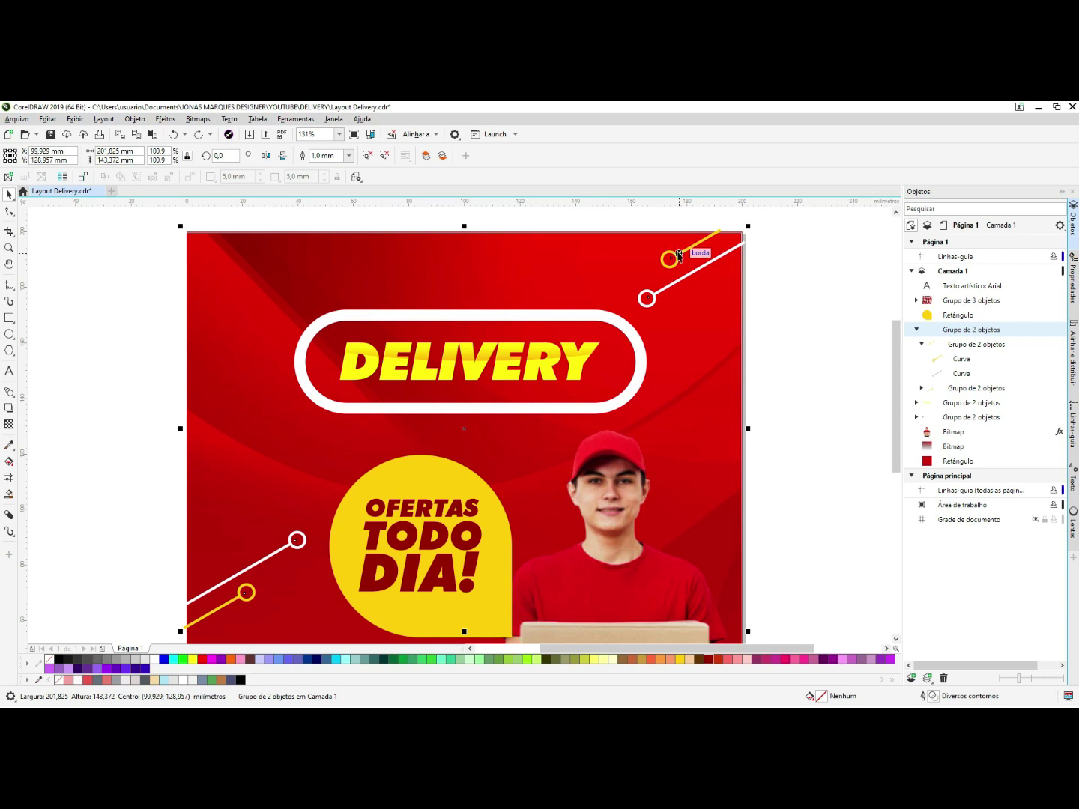
{"action": "key", "text": "ctrl+u"}
{"action": "key", "text": "ctrl+u"}
- Convert the outline of the yellow line in the layout's upper-right corner to an object and check its end nodes
{"action": "left_click", "coordinate": [694, 246]}
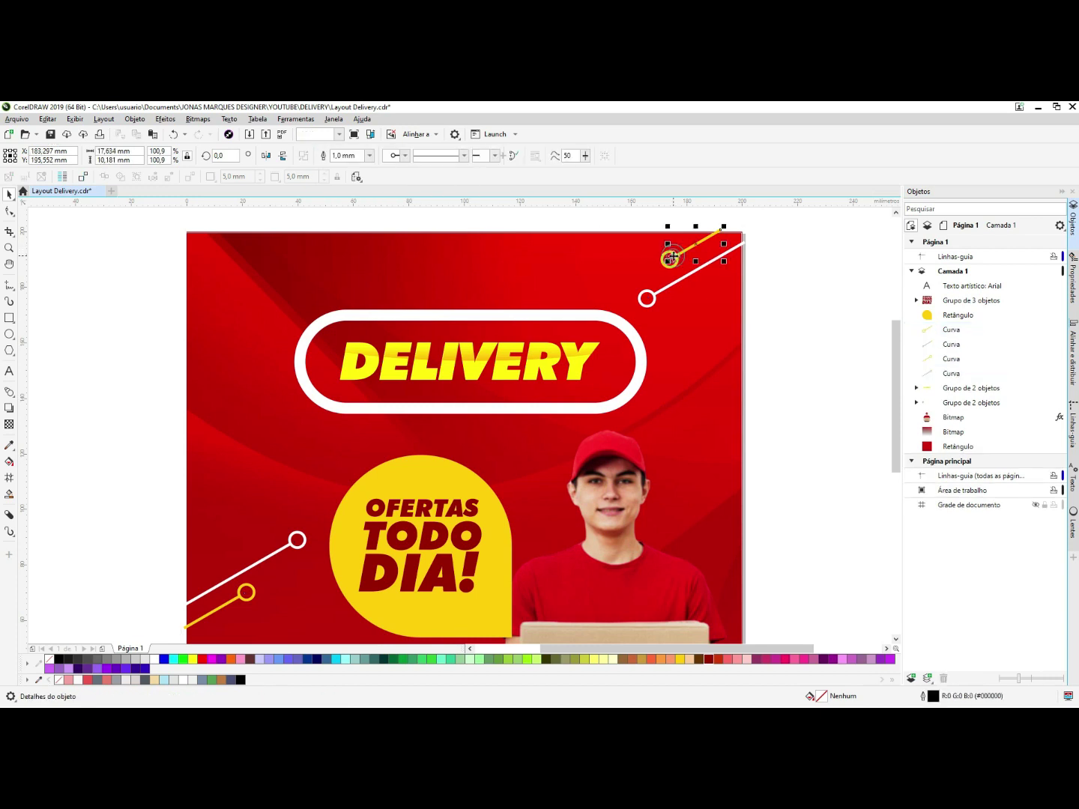
{"action": "key", "text": "F2"}
{"action": "left_click_drag", "start_coordinate": [751, 219], "coordinate": [557, 366]}
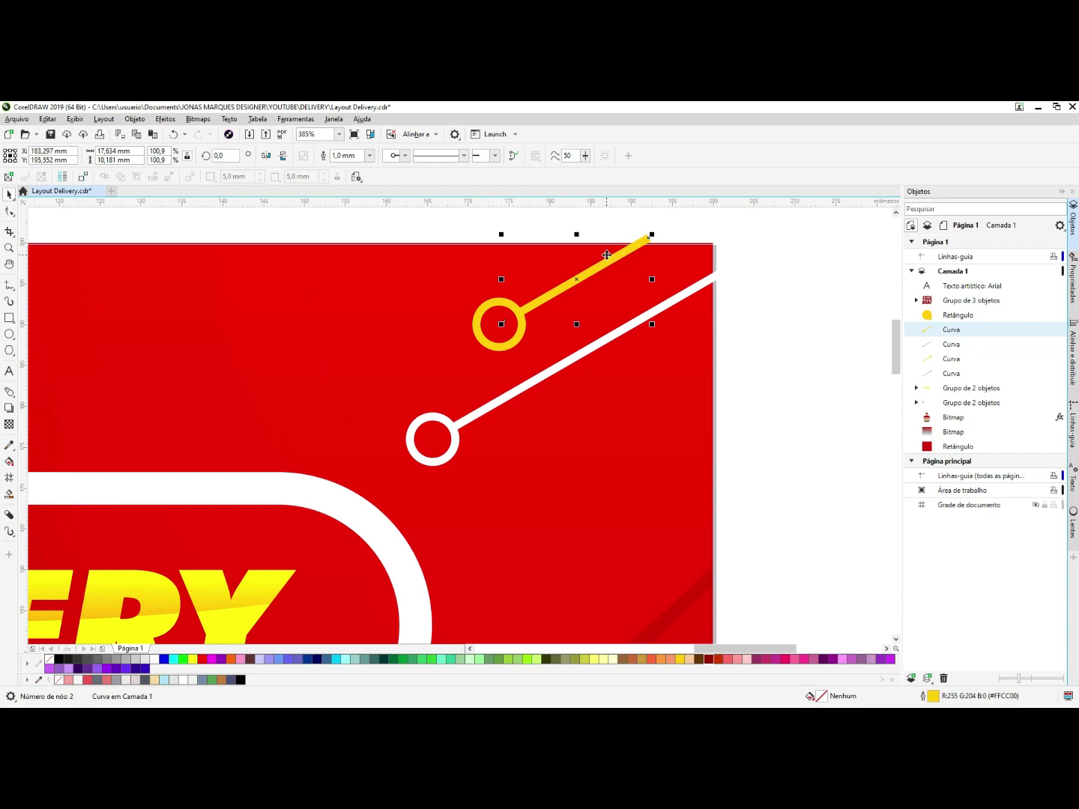
{"action": "key", "text": "ctrl+shift+q"}
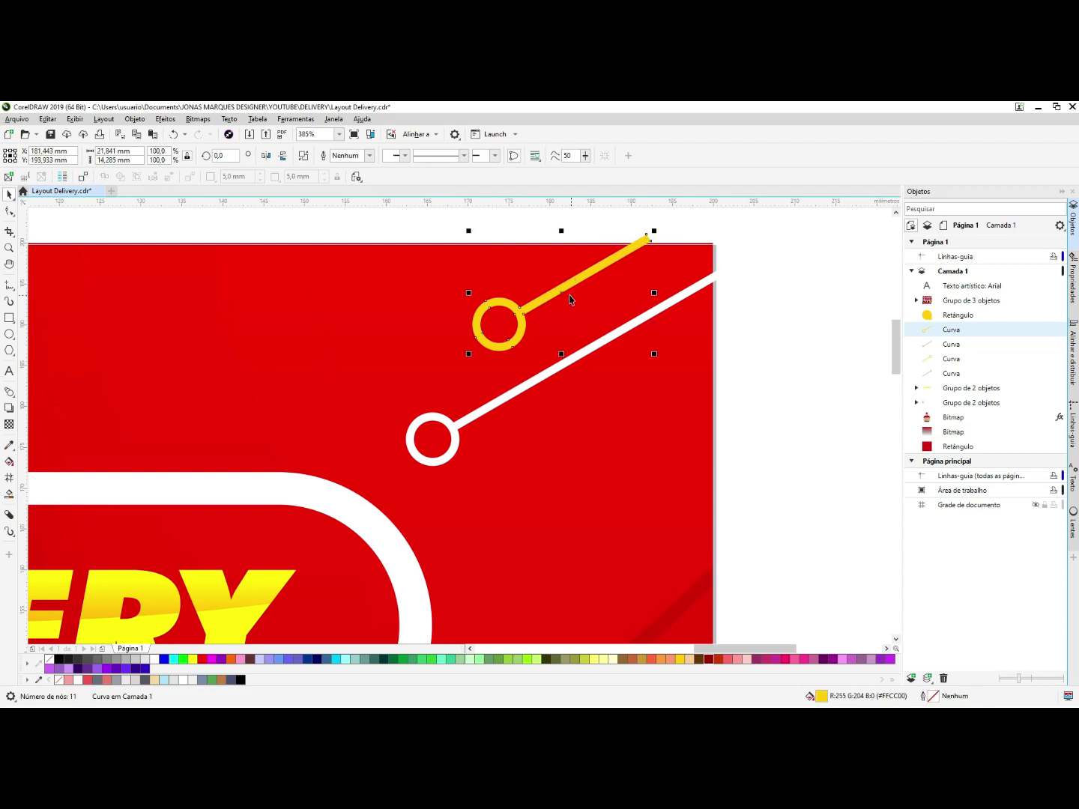
{"action": "key", "text": "F10"}
{"action": "left_click", "coordinate": [647, 237]}
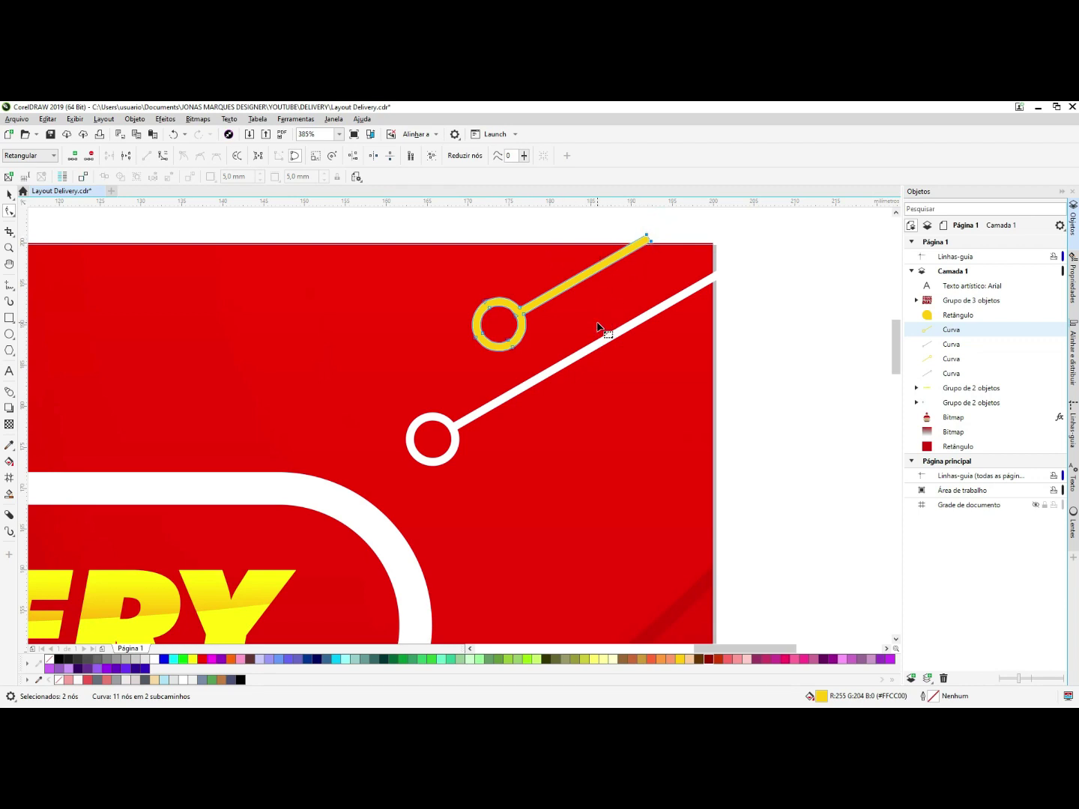
{"action": "key", "text": "space"}
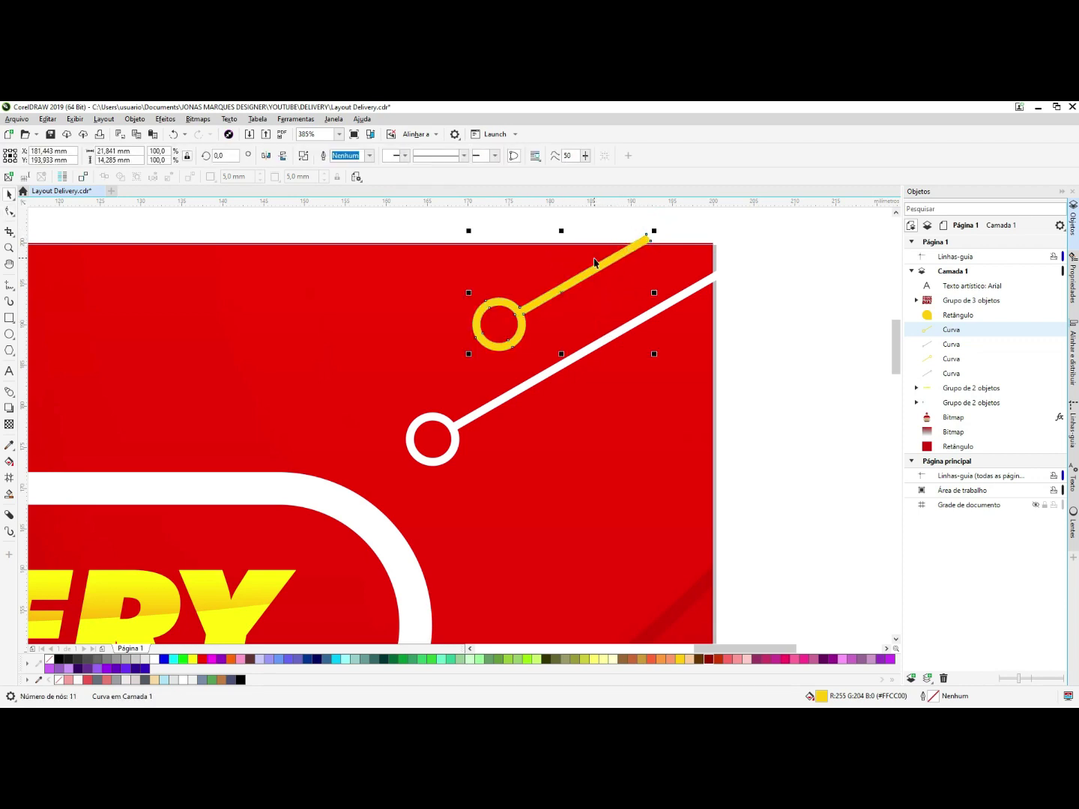
{"action": "left_click", "coordinate": [643, 225]}
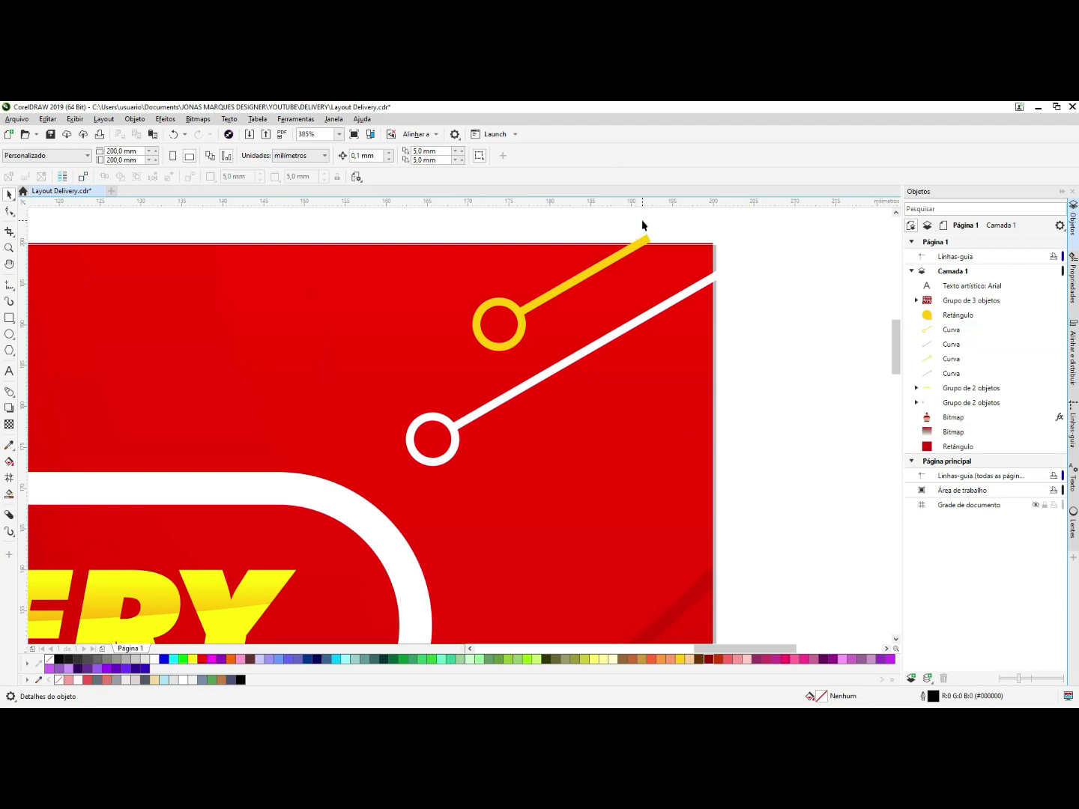
- Convert the upper-right white line's outline to an object and group it with the yellow line beside it
{"action": "left_click", "coordinate": [669, 304]}
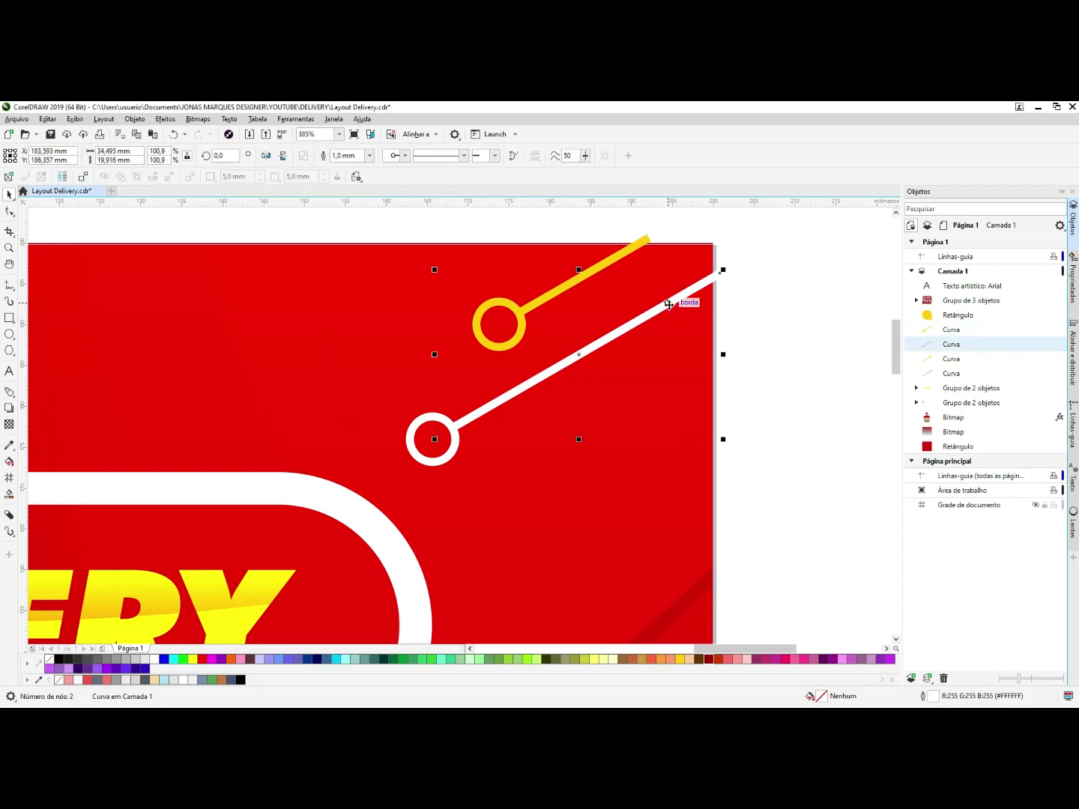
{"action": "key", "text": "ctrl+shift+q"}
{"action": "left_click_drag", "start_coordinate": [775, 224], "coordinate": [367, 485]}
{"action": "key", "text": "ctrl+g"}
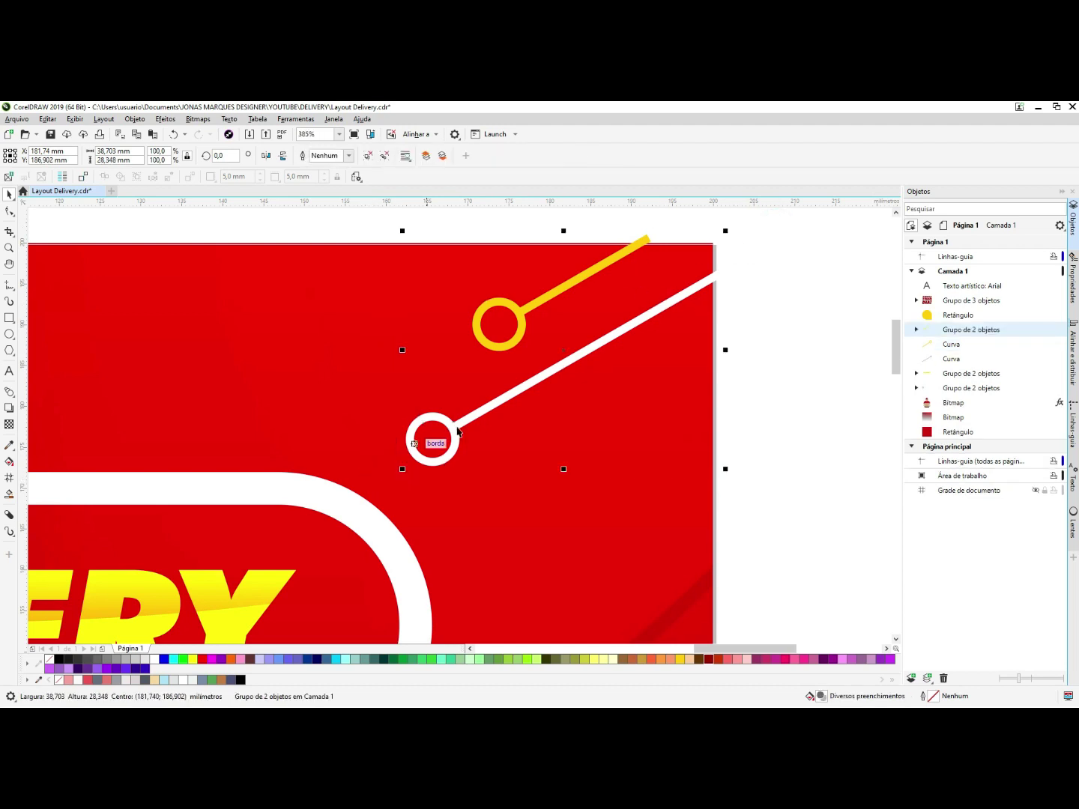
- Intersect the upper-right line group with the red background rectangle and delete the original overhanging group
{"action": "left_click", "coordinate": [941, 433]}
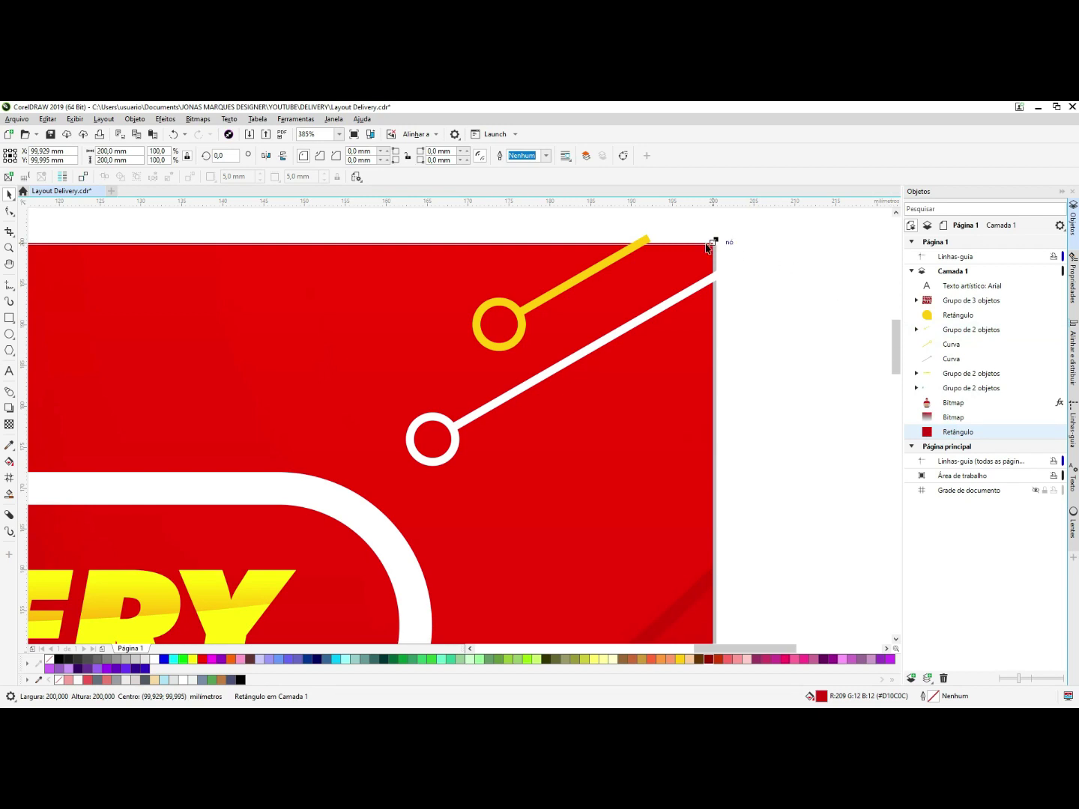
{"action": "left_click", "coordinate": [645, 239]}
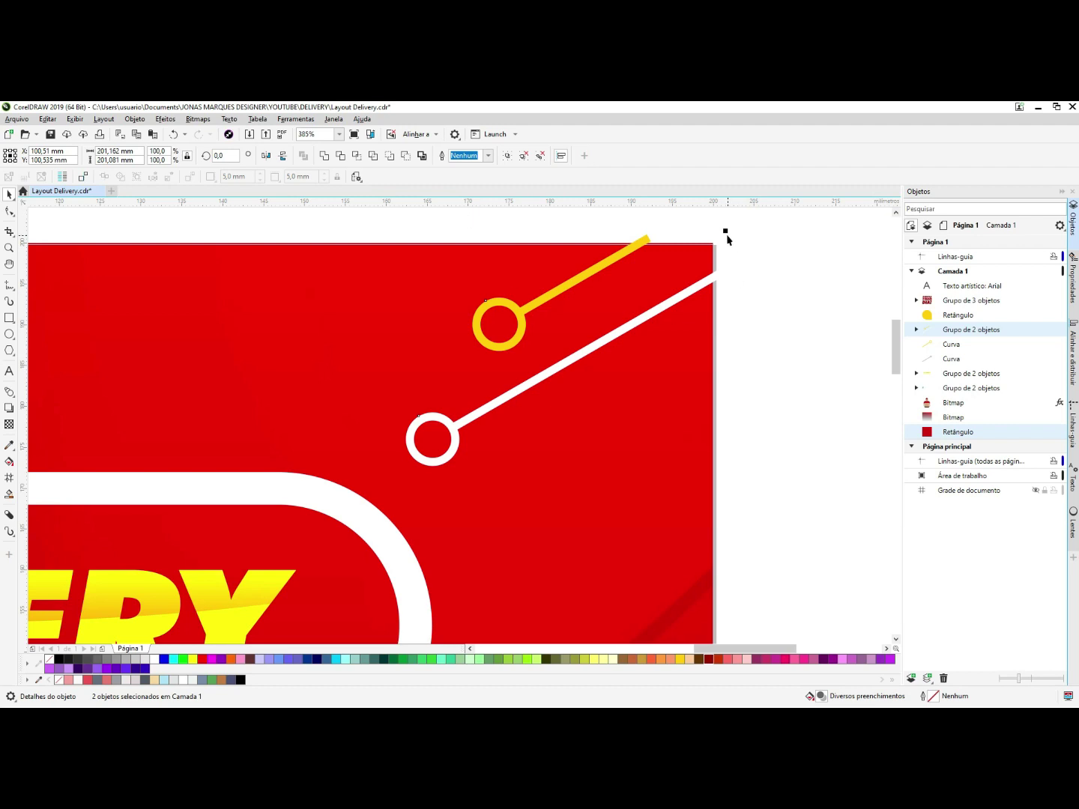
{"action": "left_click_drag", "start_coordinate": [752, 220], "coordinate": [367, 493]}
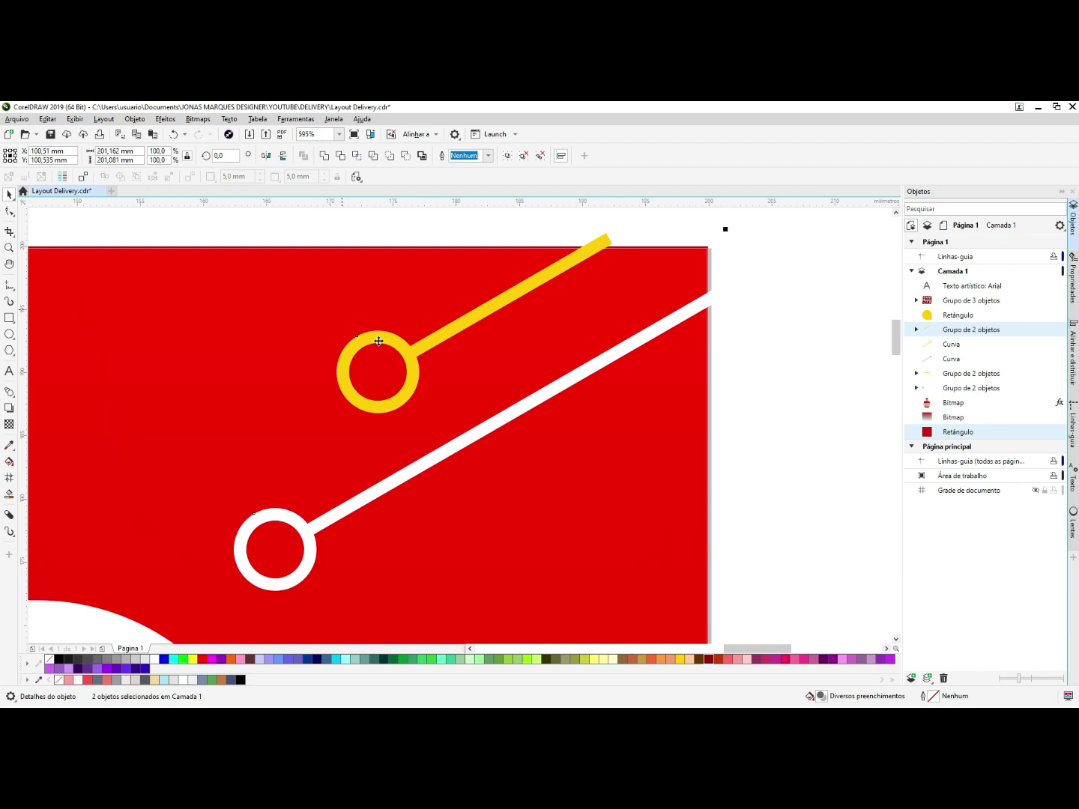
{"action": "left_click", "coordinate": [956, 428]}
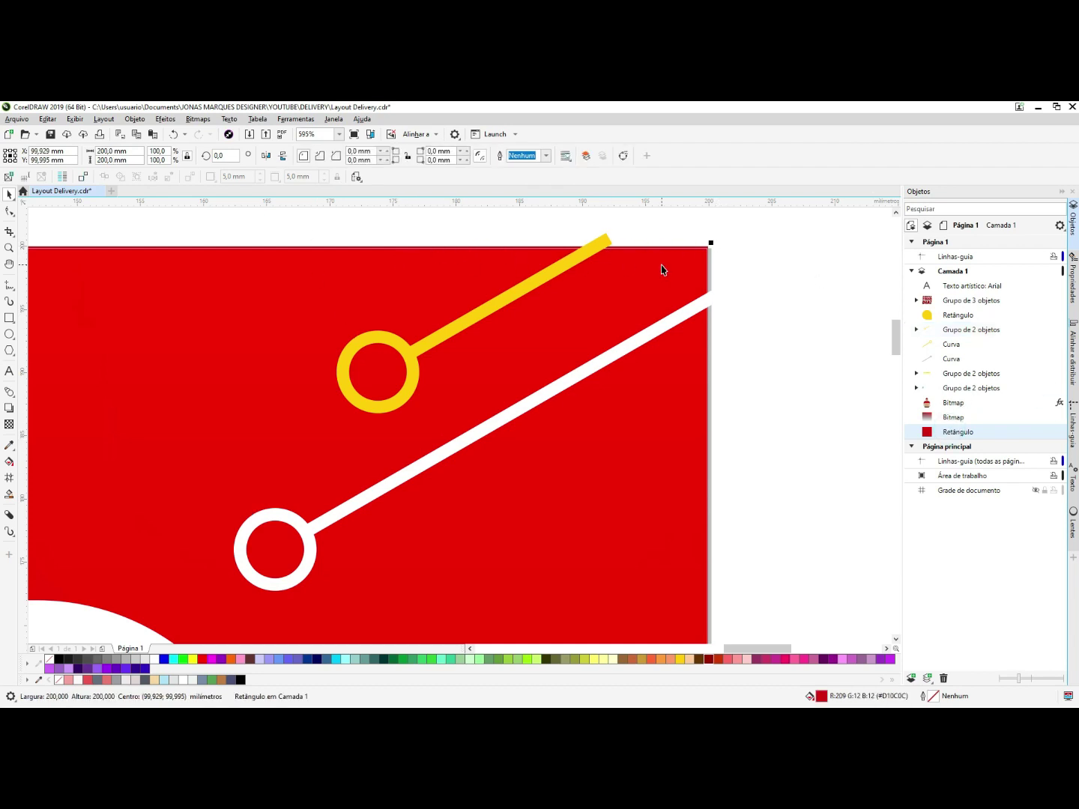
{"action": "left_click", "coordinate": [605, 240]}
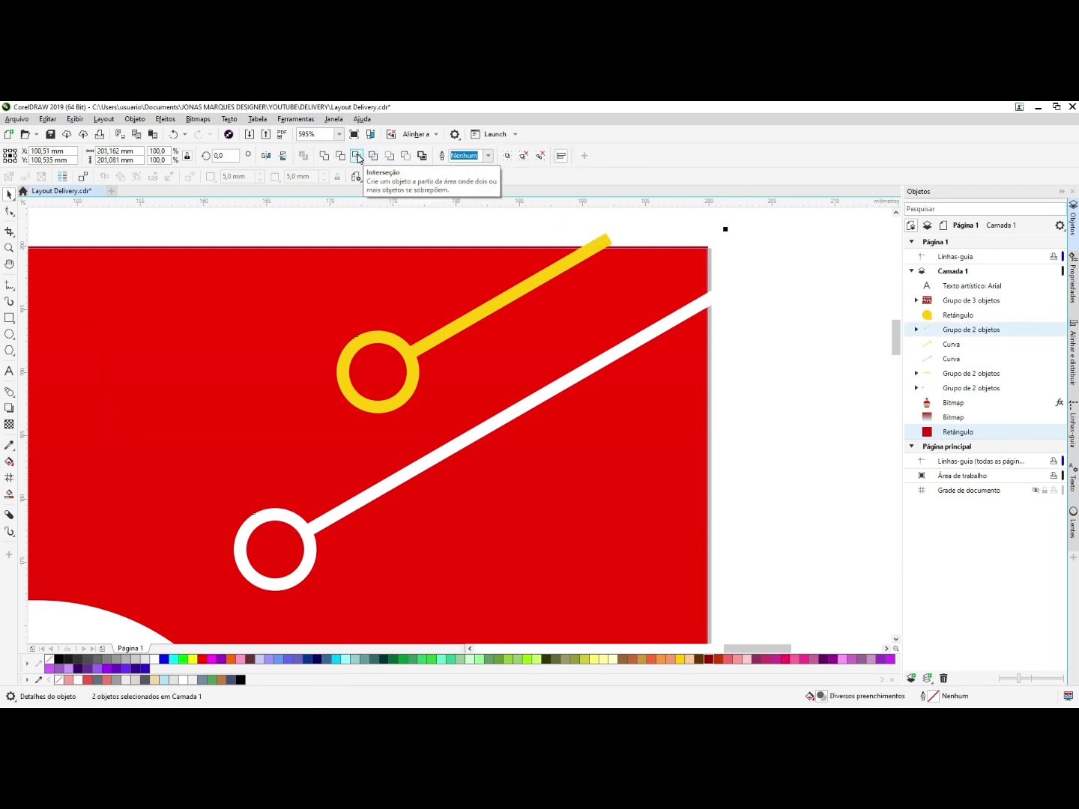
{"action": "left_click", "coordinate": [357, 155]}
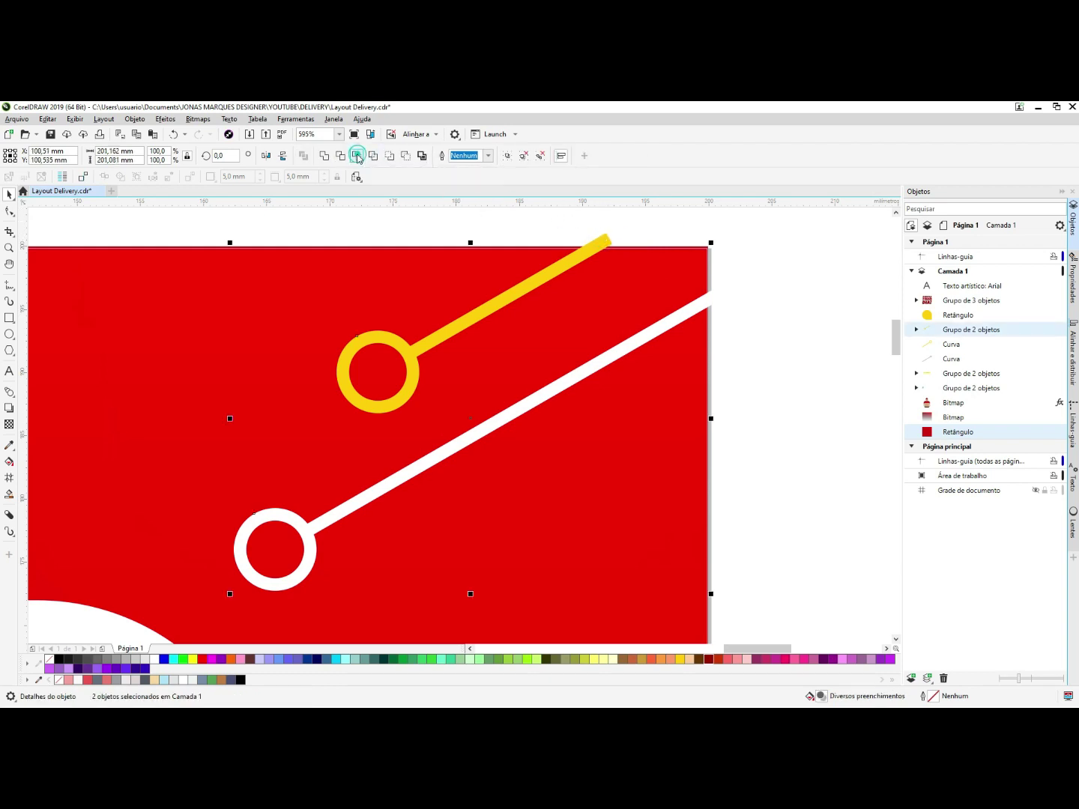
{"action": "left_click", "coordinate": [605, 241]}
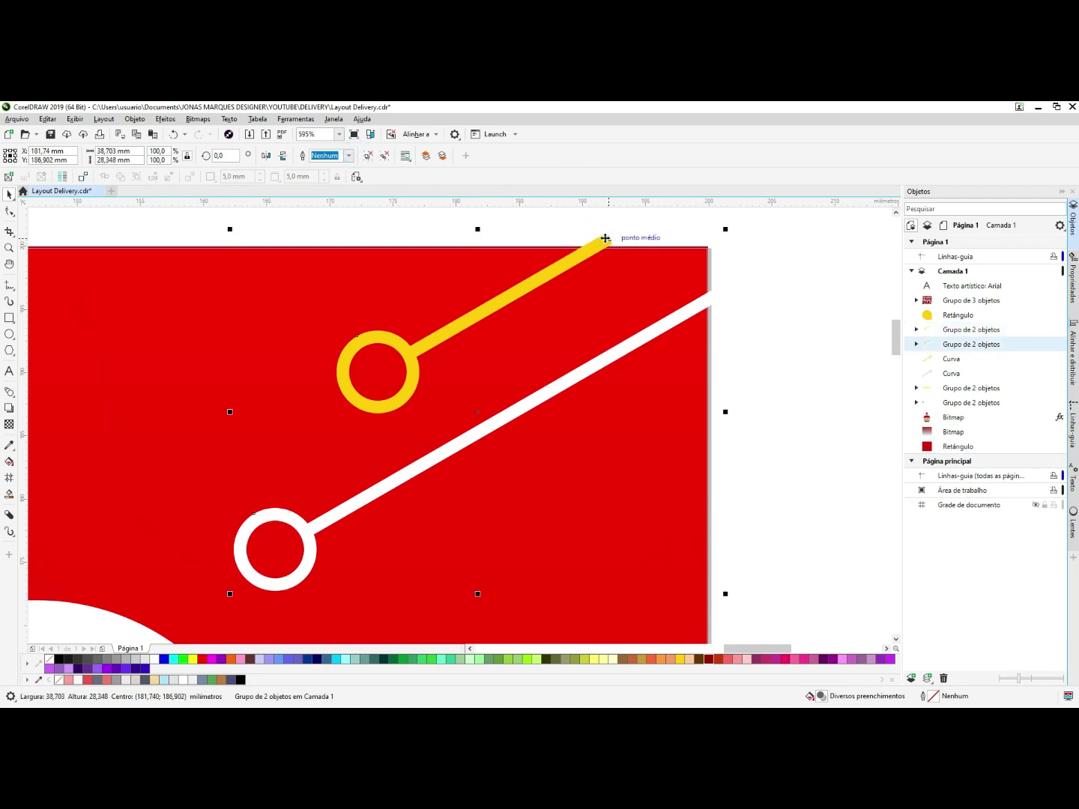
{"action": "key", "text": "Delete"}
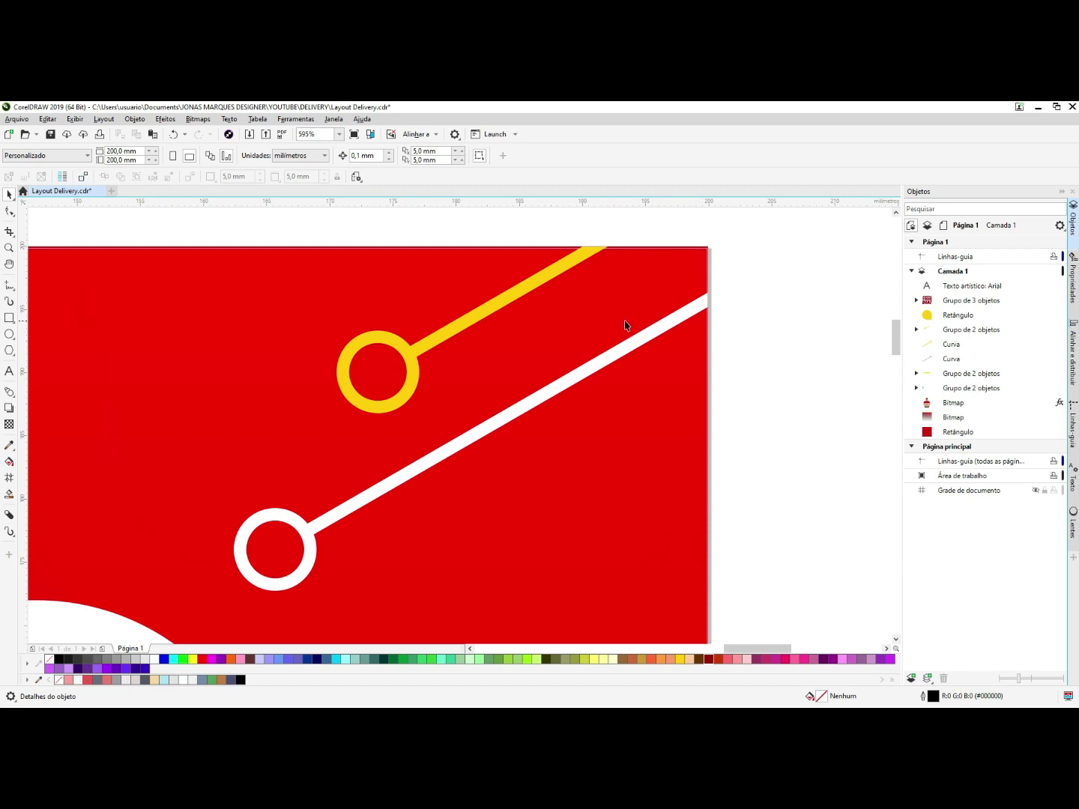
- Convert the outlines of the white and yellow lines at the layout's left edge to objects and group them
{"action": "key", "text": "shift+F4"}
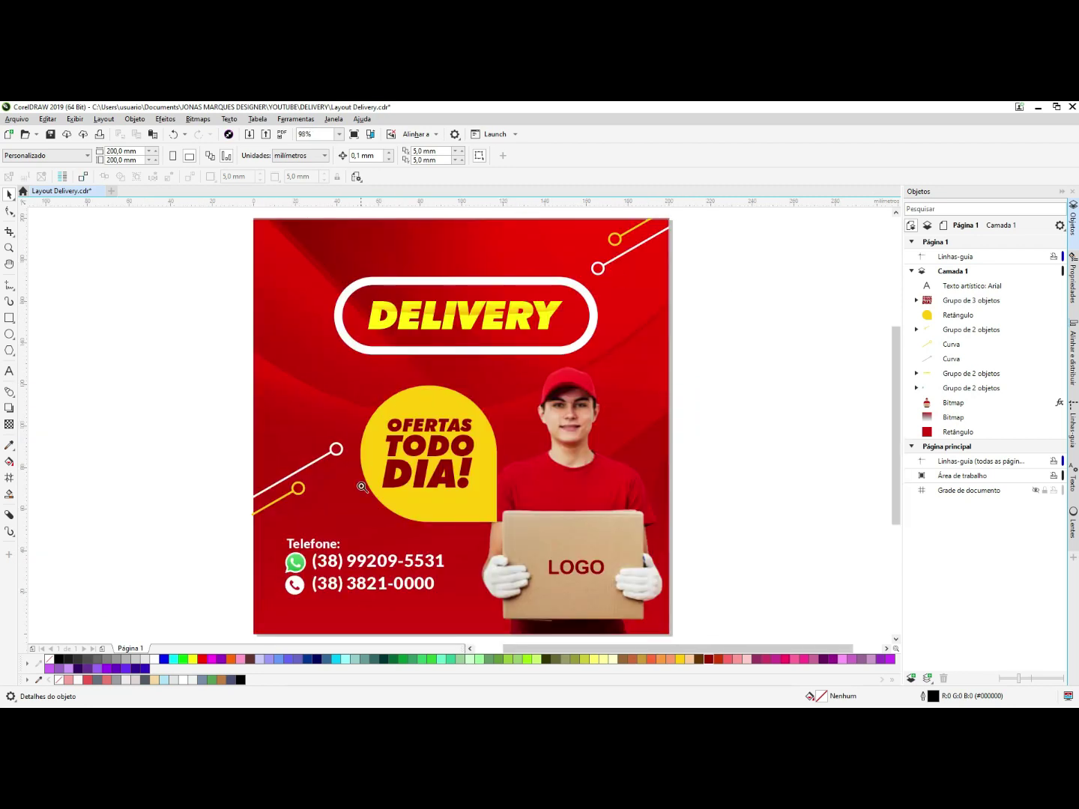
{"action": "scroll", "coordinate": [171, 570], "scroll_direction": "up", "scroll_amount": 3}
{"action": "left_click", "coordinate": [415, 412]}
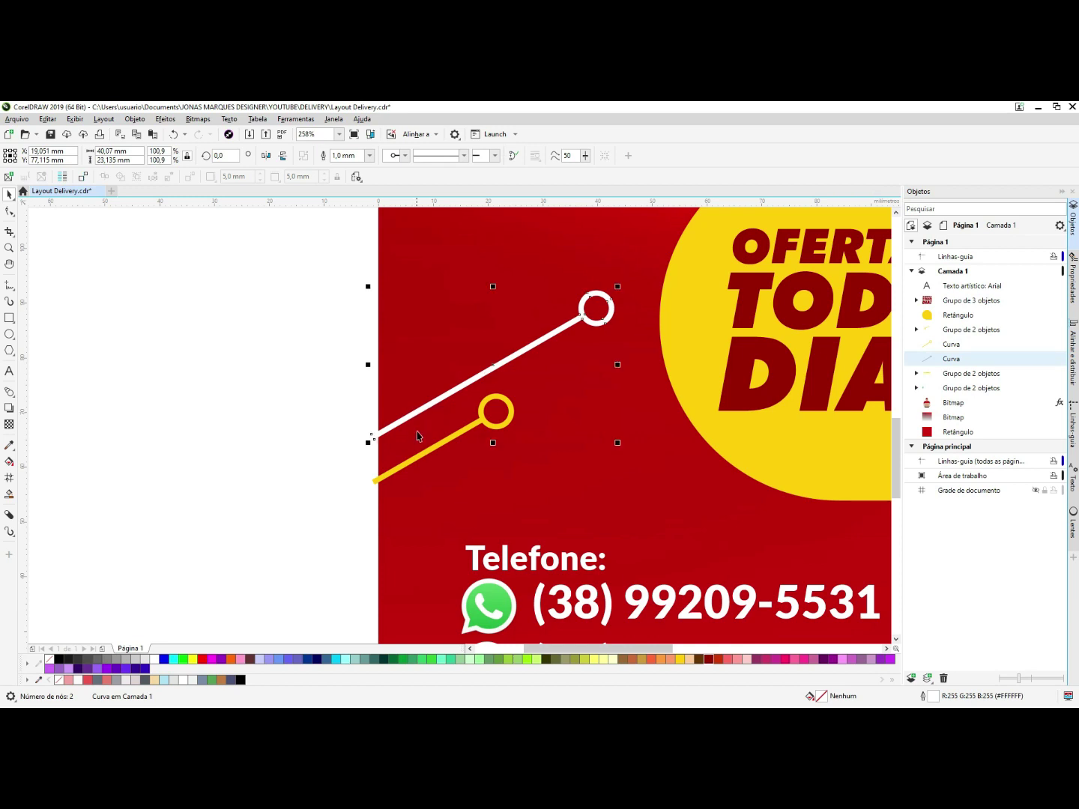
{"action": "left_click", "coordinate": [454, 437]}
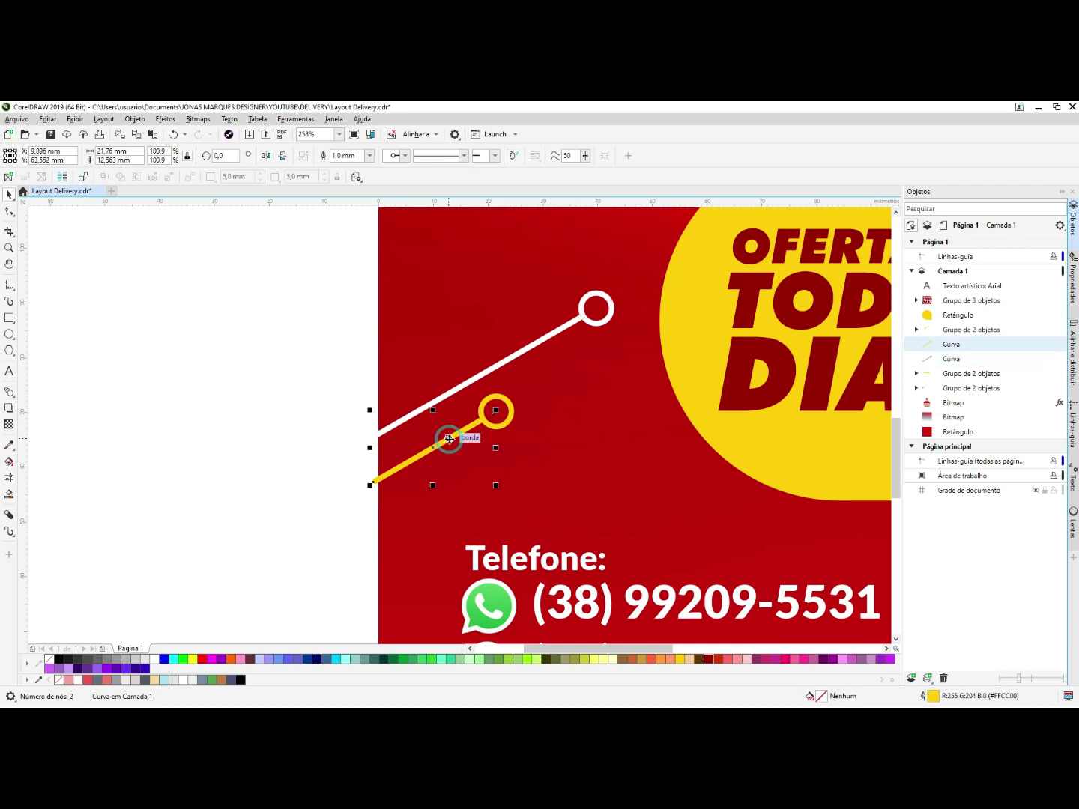
{"action": "left_click", "coordinate": [466, 387], "text": "shift"}
{"action": "key", "text": "ctrl+g"}
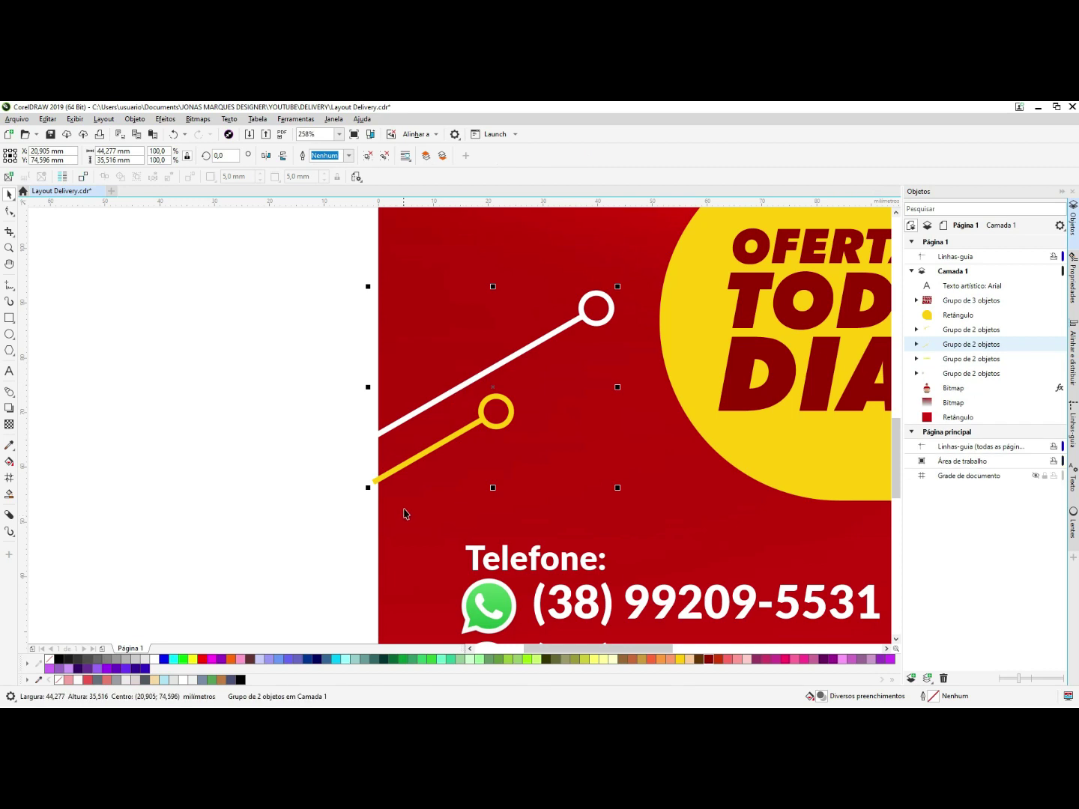
- Intersect the left-edge line group with the red background rectangle and delete the original overhanging group
{"action": "left_click", "coordinate": [405, 497]}
{"action": "left_click", "coordinate": [956, 420]}
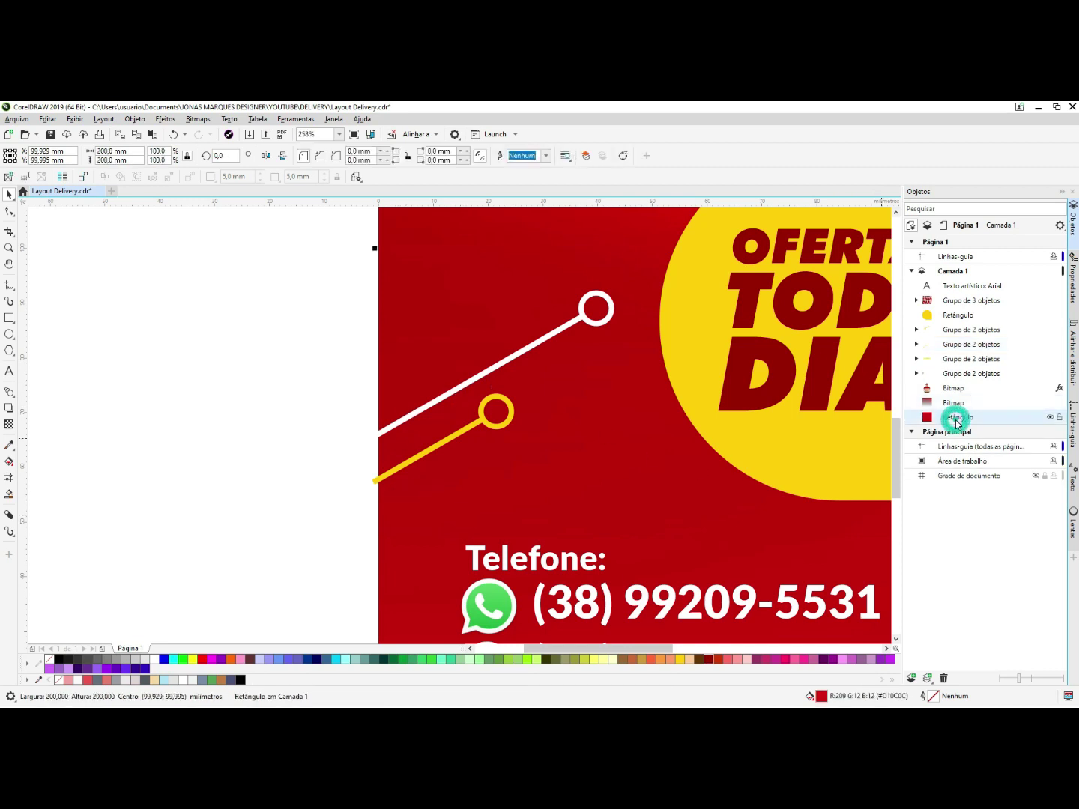
{"action": "scroll", "coordinate": [370, 472], "scroll_direction": "up", "scroll_amount": 3}
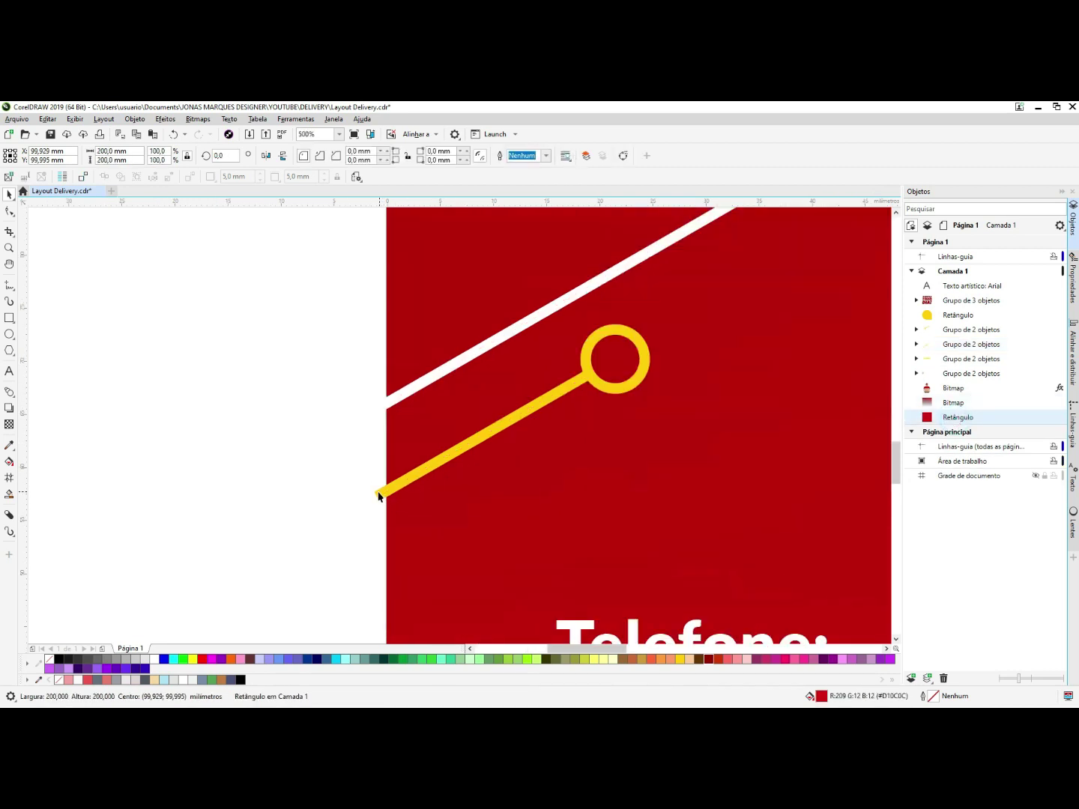
{"action": "left_click", "coordinate": [379, 495], "text": "shift"}
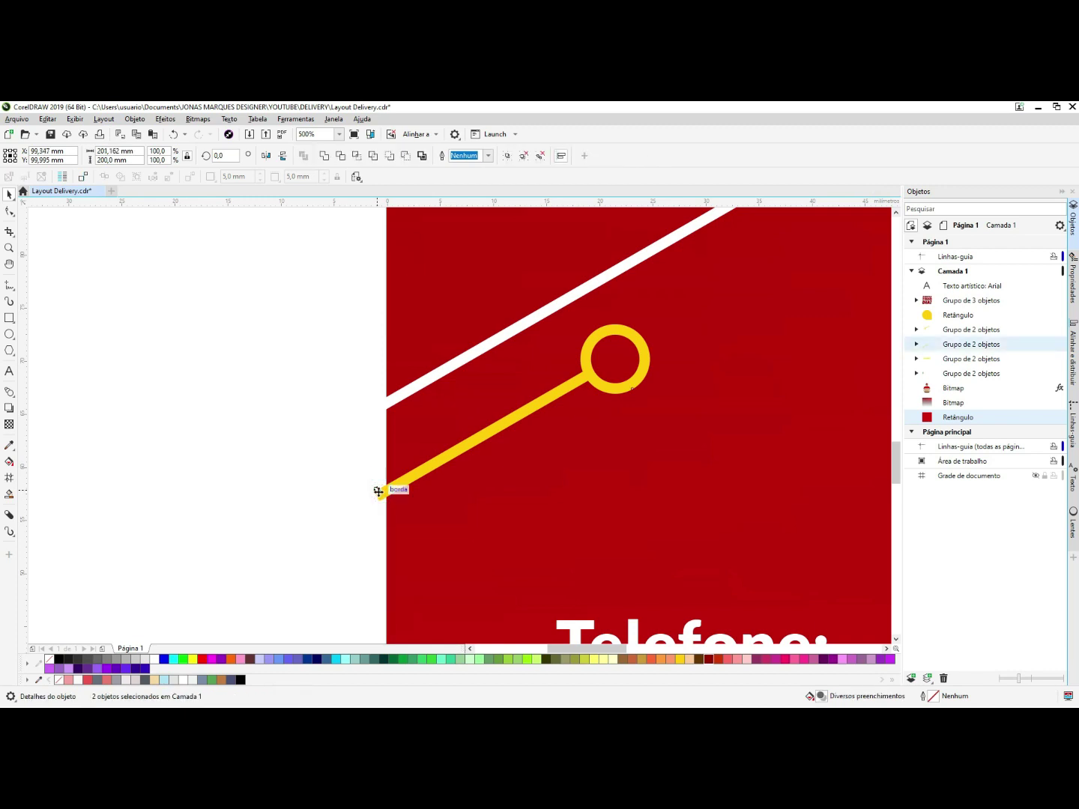
{"action": "left_click", "coordinate": [357, 156]}
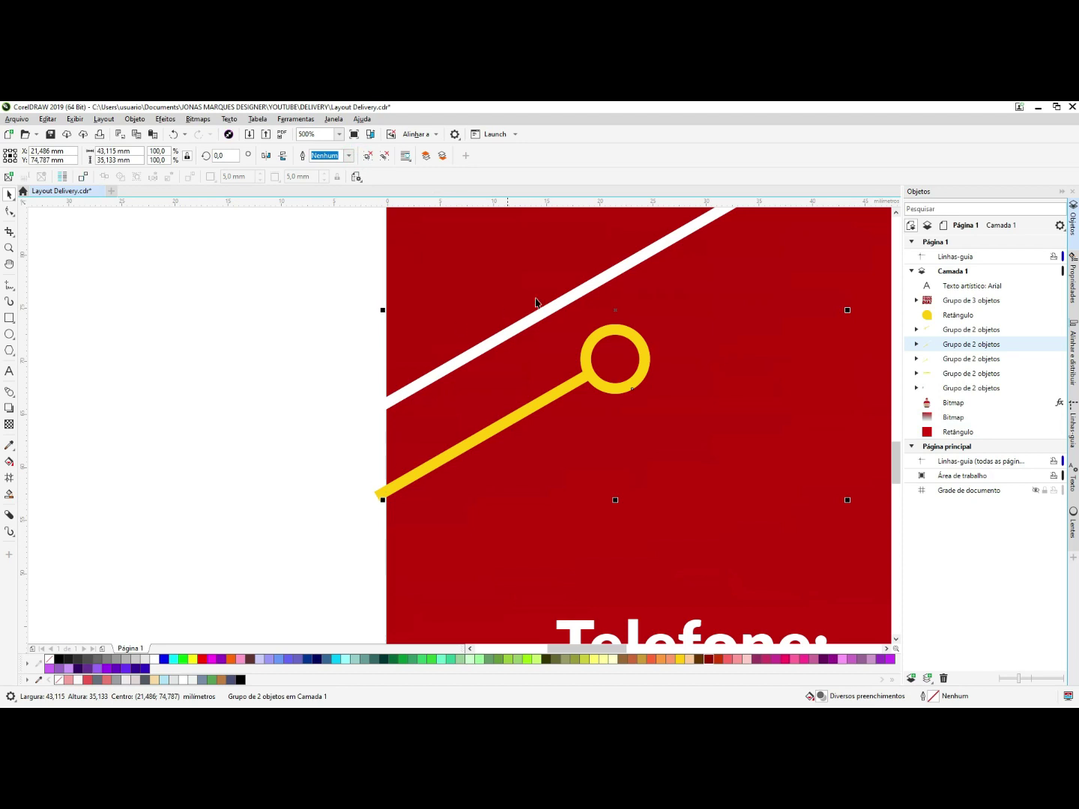
{"action": "left_click_drag", "start_coordinate": [373, 499], "coordinate": [292, 514]}
{"action": "key", "text": "Delete"}
{"action": "key", "text": "F4"}
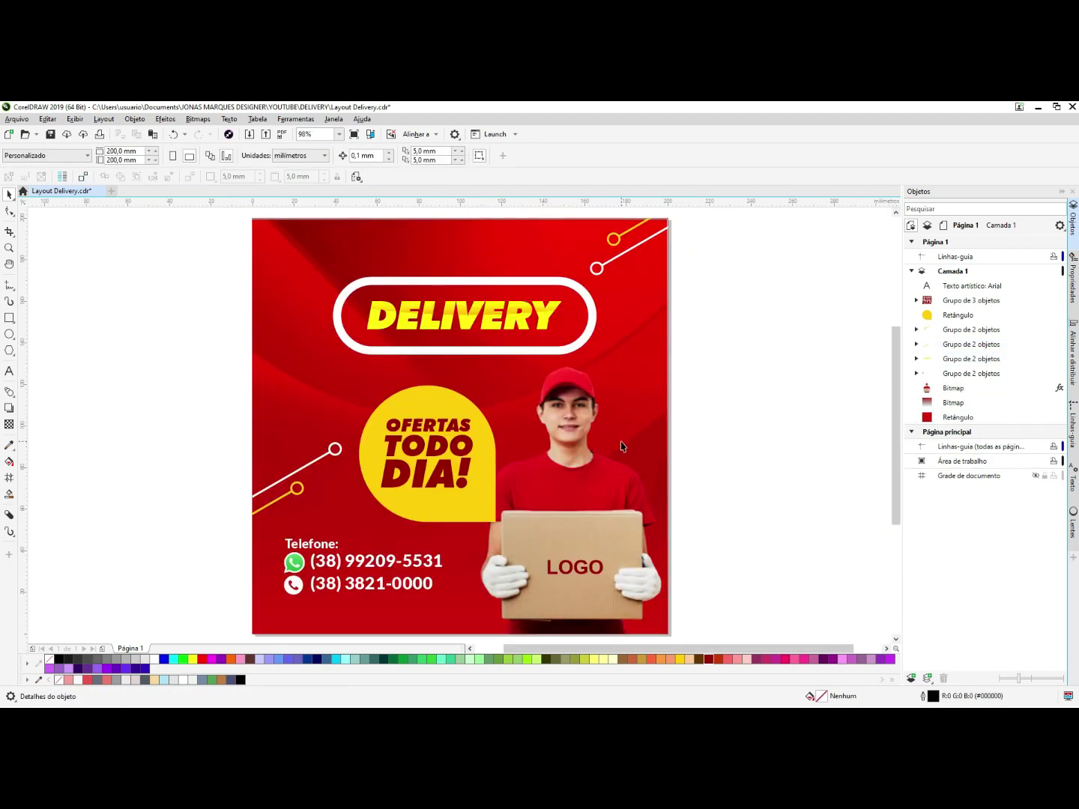
- Create a smaller concentric copy of the yellow offer badge shape, about 61 mm wide
{"action": "left_click", "coordinate": [436, 402]}
{"action": "scroll", "coordinate": [412, 495], "scroll_direction": "up", "scroll_amount": 3}
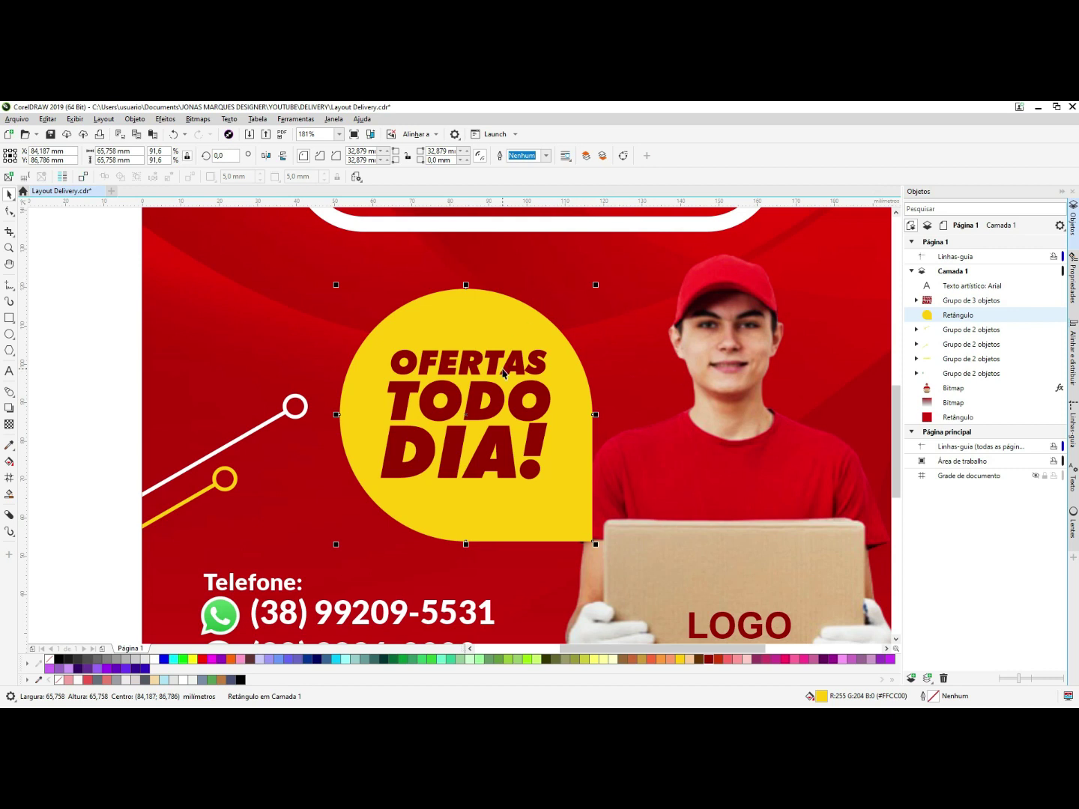
{"action": "left_click", "coordinate": [335, 287]}
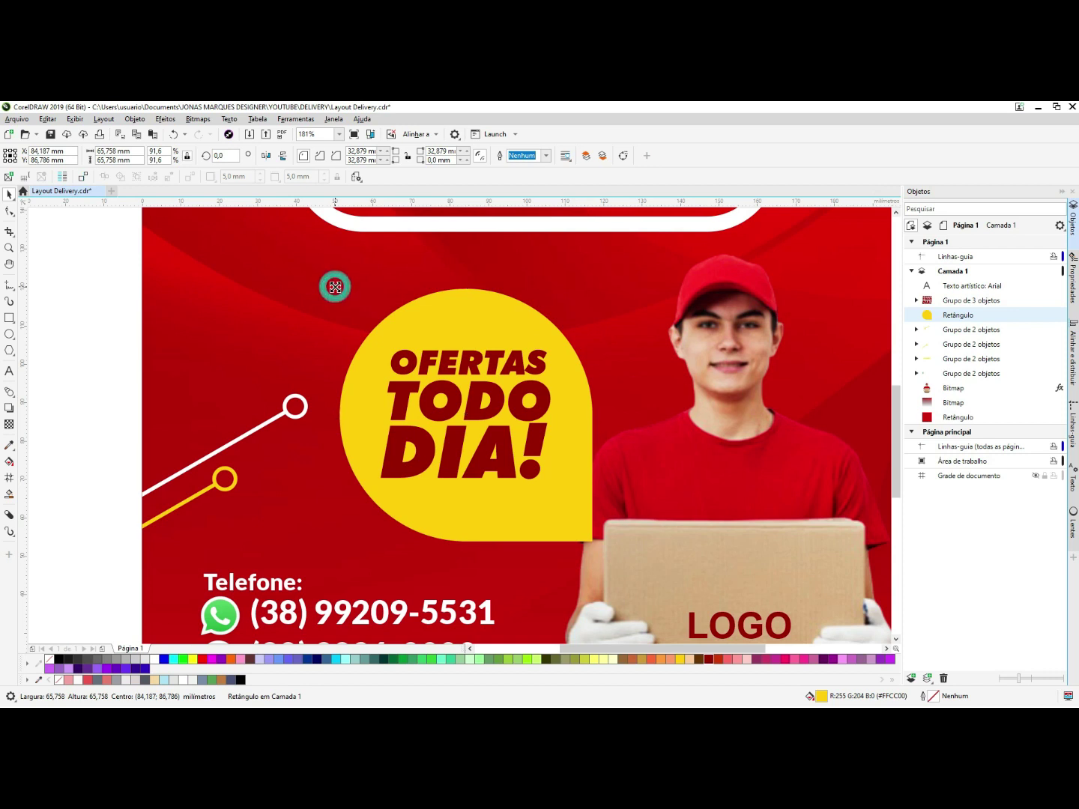
{"action": "left_click_drag", "start_coordinate": [337, 289], "coordinate": [343, 290]}
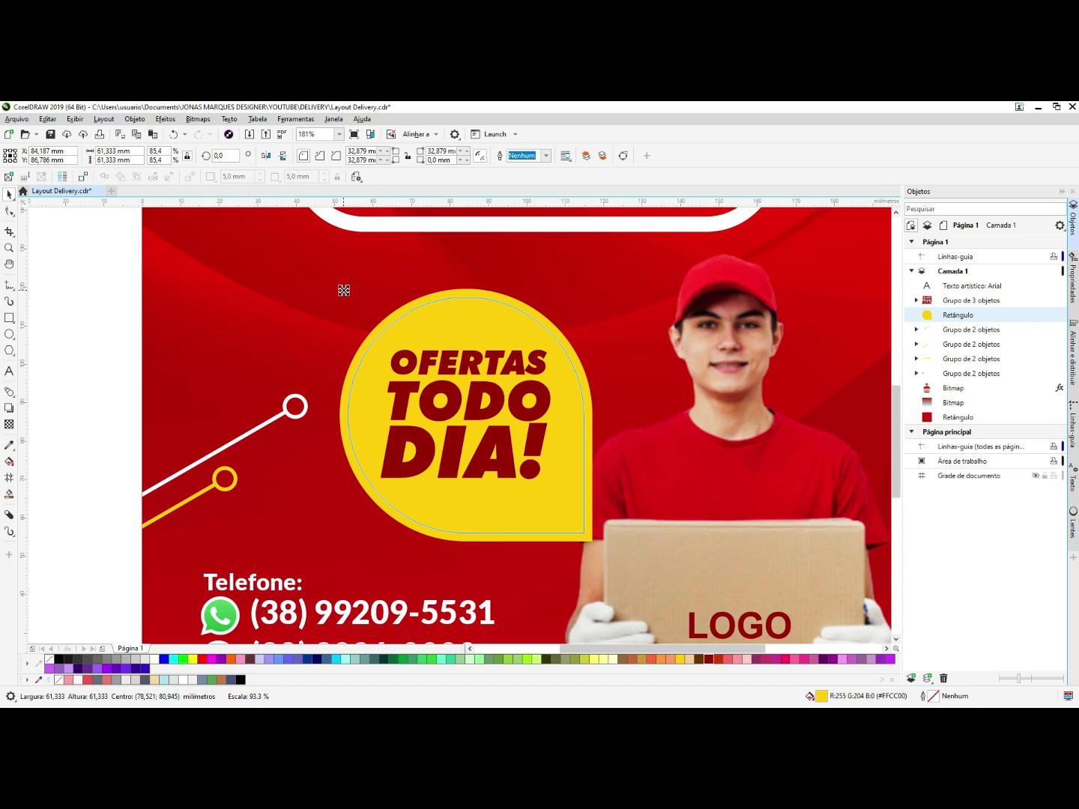
{"action": "left_click_drag", "start_coordinate": [343, 294], "coordinate": [340, 293]}
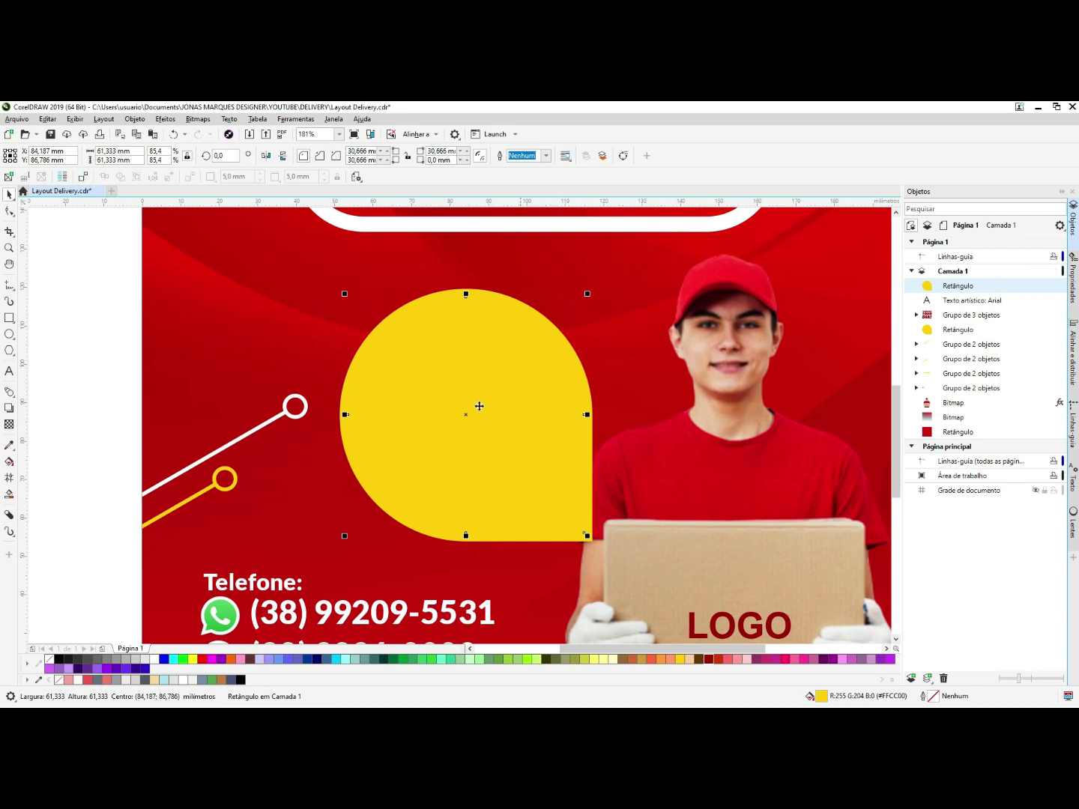
- Bring the "OFERTAS TODO DIA!" text and the left line group to the front of the badge copy
{"action": "left_click_drag", "start_coordinate": [112, 263], "coordinate": [628, 534]}
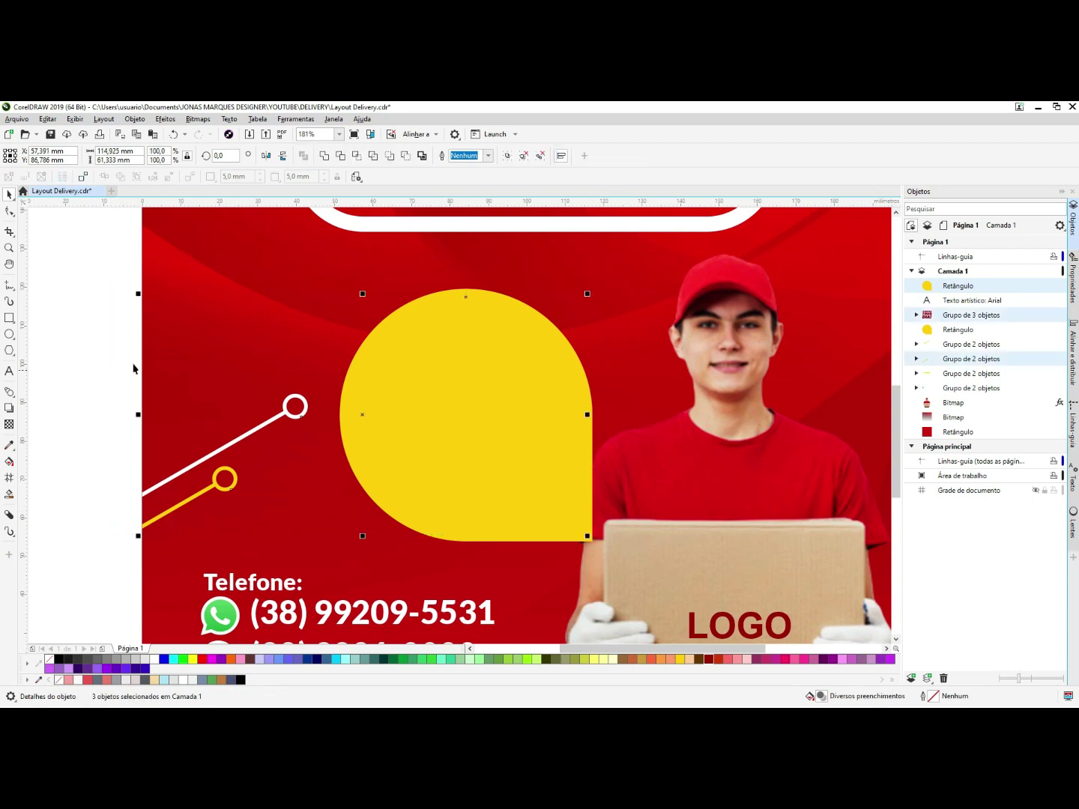
{"action": "left_click_drag", "start_coordinate": [103, 256], "coordinate": [586, 532]}
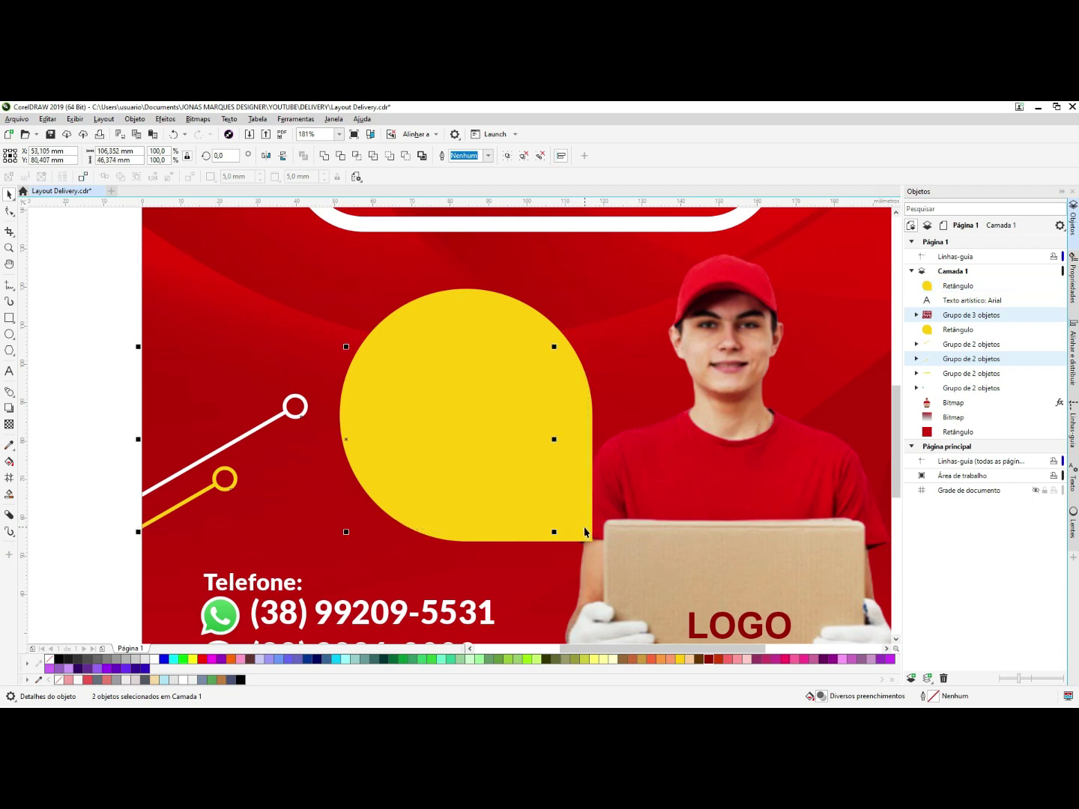
{"action": "key", "text": "ctrl+Home"}
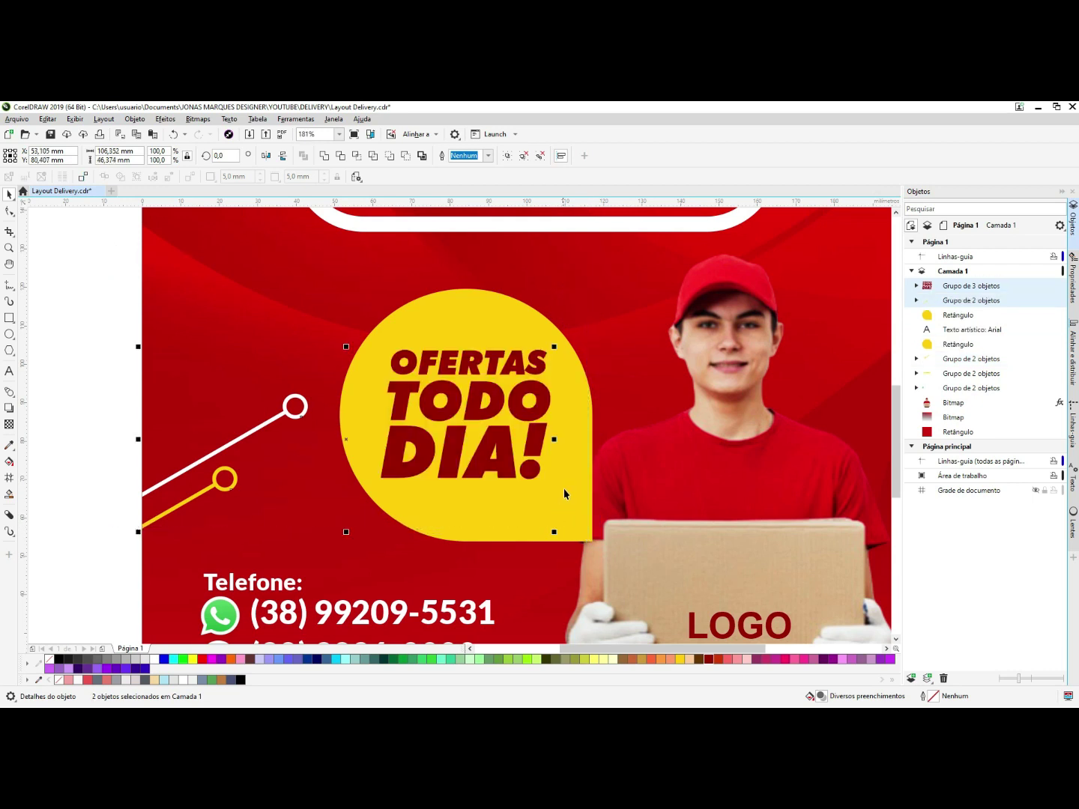
- Fill the inner badge copy with white and apply a diagonal linear transparency fading from its upper left towards the lower middle
{"action": "left_click", "coordinate": [492, 330]}
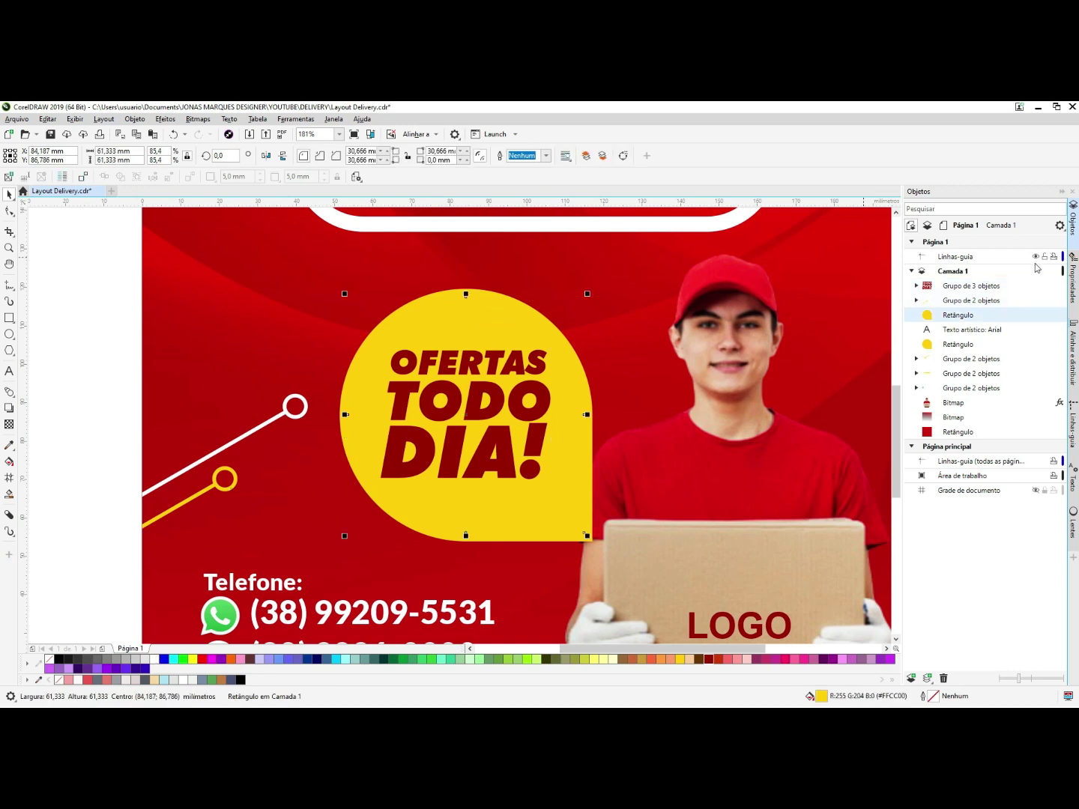
{"action": "left_click", "coordinate": [154, 658]}
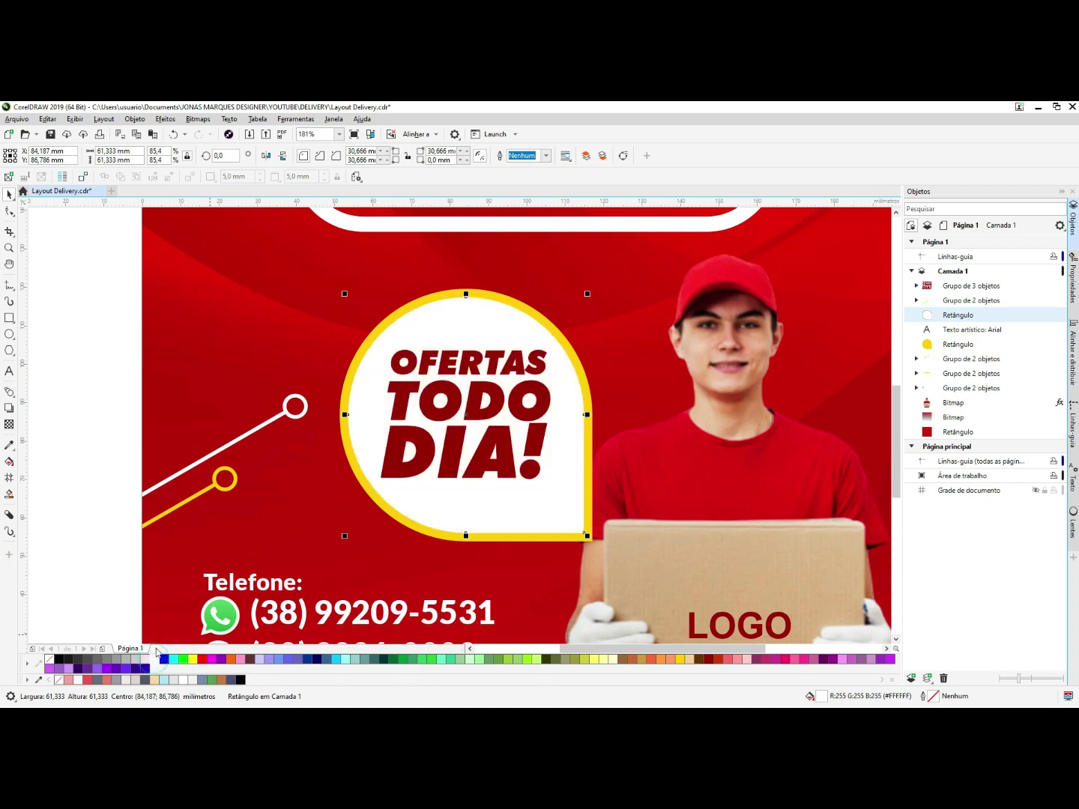
{"action": "left_click", "coordinate": [9, 424]}
{"action": "left_click_drag", "start_coordinate": [314, 219], "coordinate": [468, 487]}
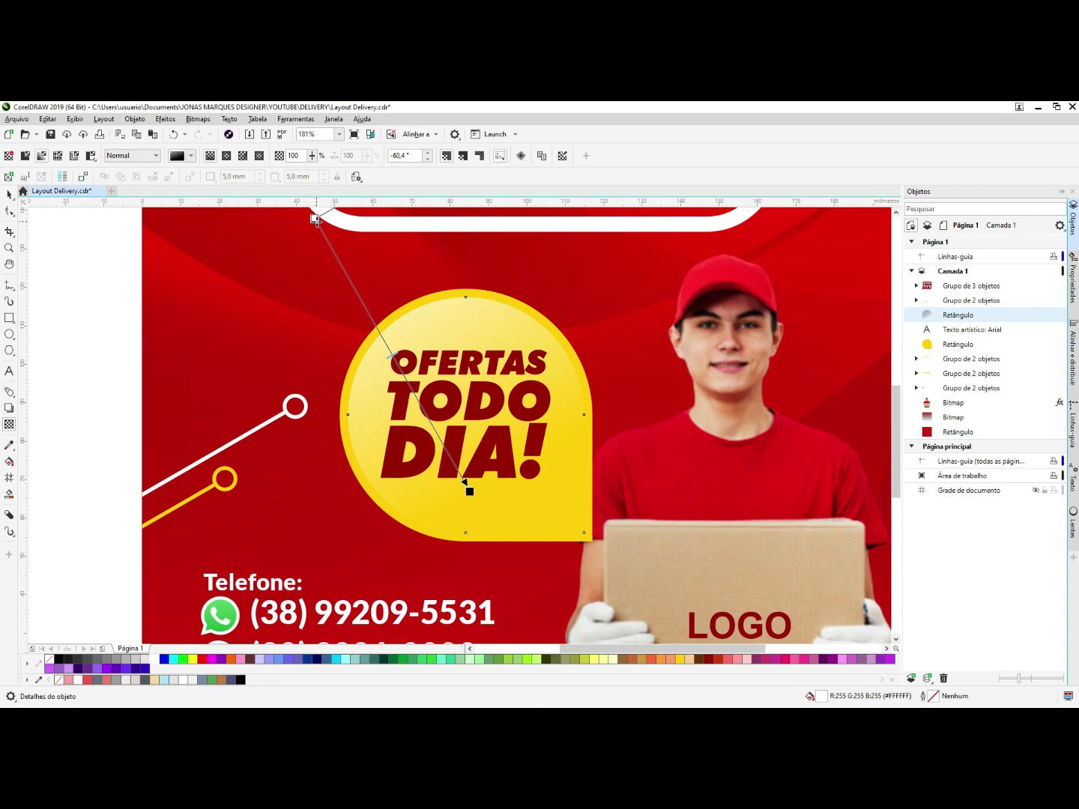
{"action": "key", "text": "space"}
{"action": "scroll", "coordinate": [496, 497], "scroll_direction": "down", "scroll_amount": 2}
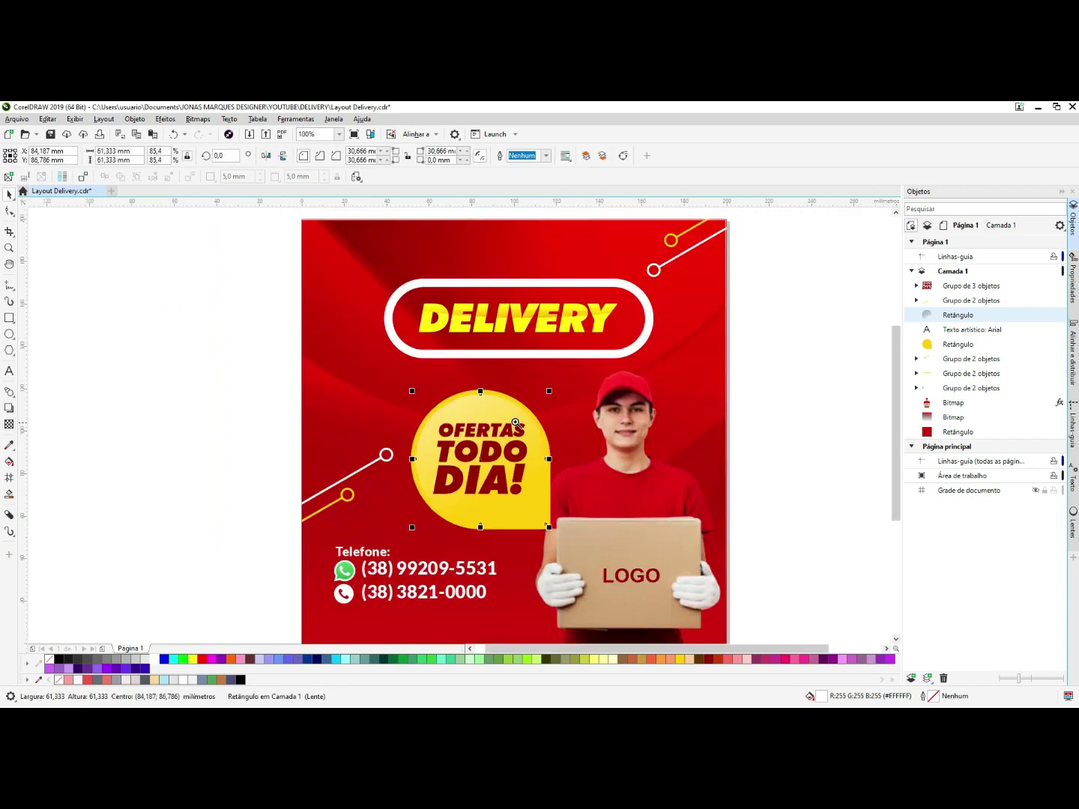
- Shorten the inner badge's transparency gradient from both ends so the highlight stays at the upper left
{"action": "scroll", "coordinate": [475, 479], "scroll_direction": "up", "scroll_amount": 2}
{"action": "key", "text": "space"}
{"action": "left_click", "coordinate": [488, 509]}
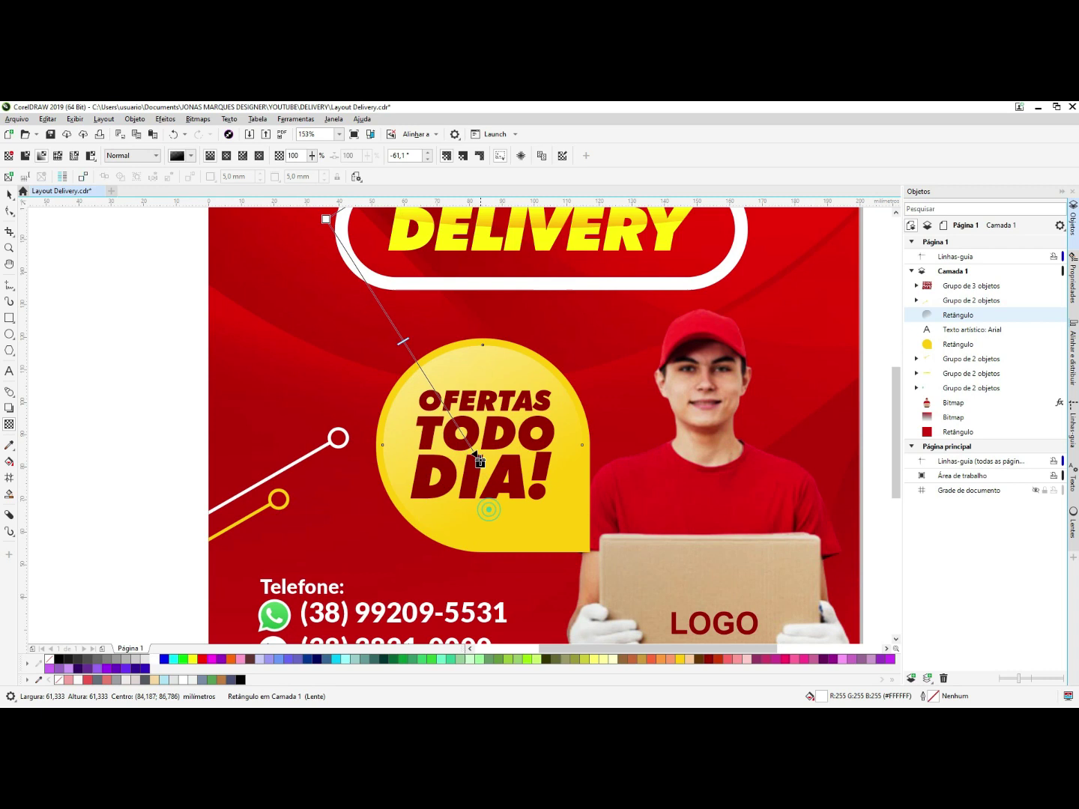
{"action": "left_click_drag", "start_coordinate": [478, 458], "coordinate": [465, 432]}
{"action": "left_click_drag", "start_coordinate": [326, 219], "coordinate": [350, 252]}
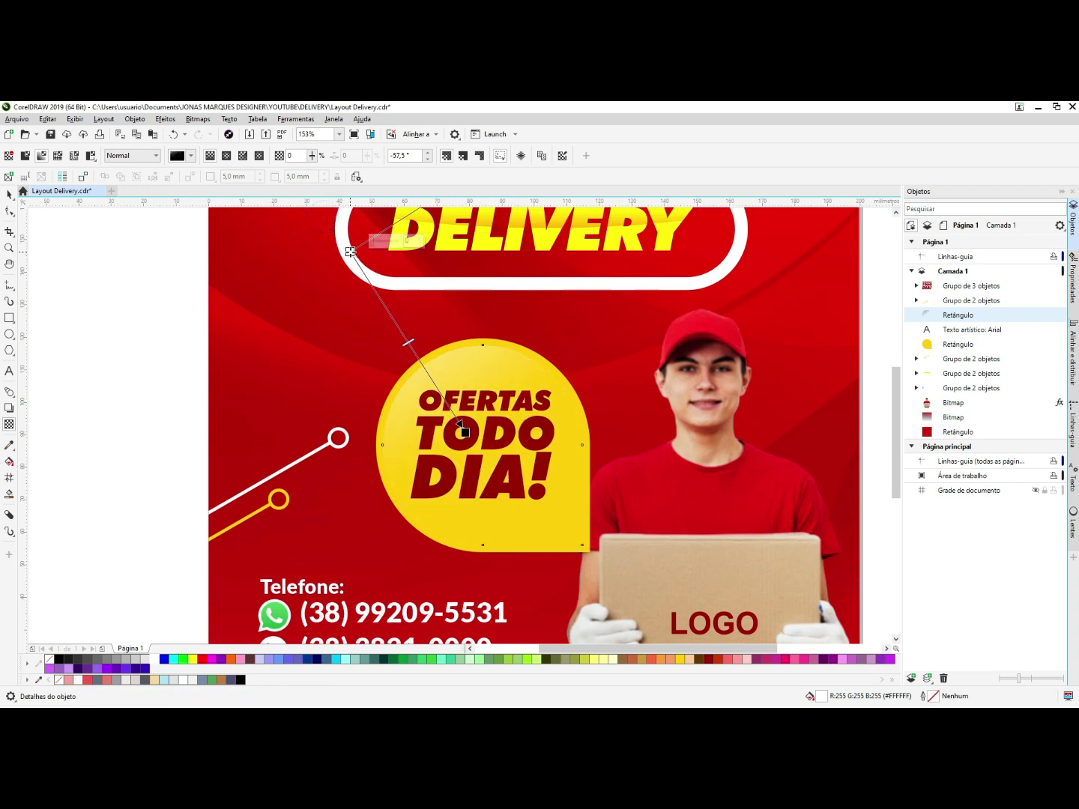
{"action": "key", "text": "space"}
{"action": "left_click", "coordinate": [88, 472]}
{"action": "scroll", "coordinate": [352, 428], "scroll_direction": "down", "scroll_amount": 2}
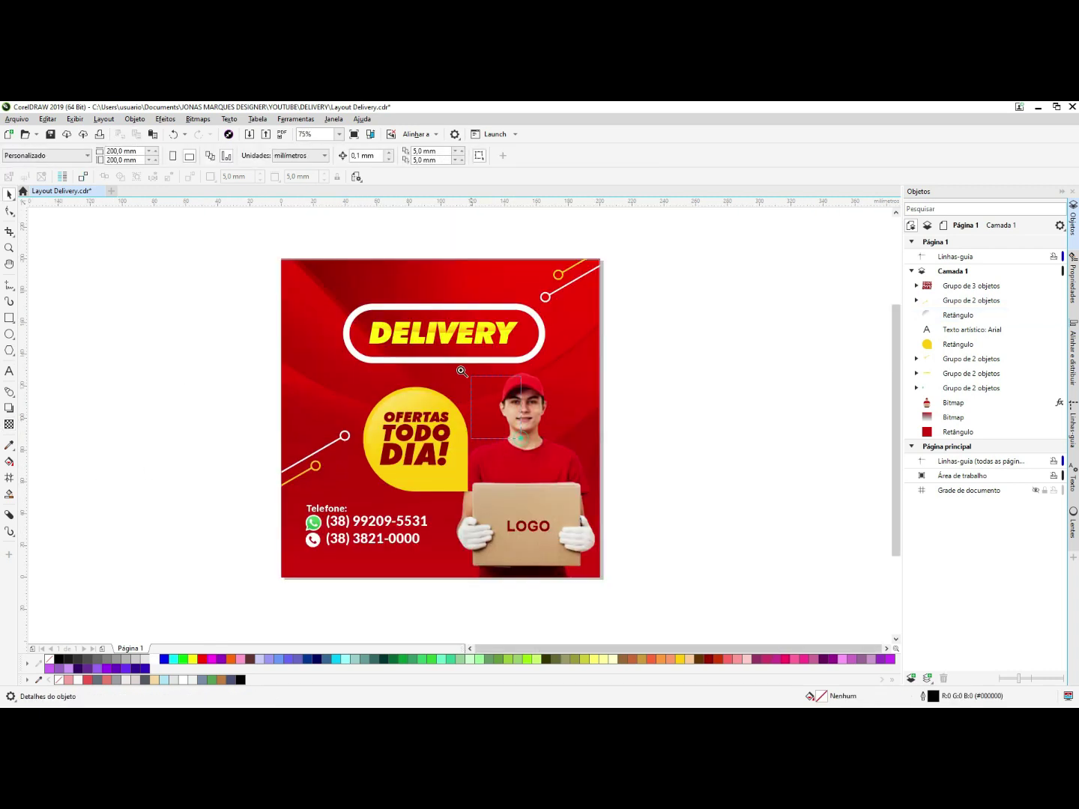
- Ungroup the DELIVERY title and set its rounded white frame's outline width to 3 mm
{"action": "scroll", "coordinate": [457, 352], "scroll_direction": "up", "scroll_amount": 3}
{"action": "left_click", "coordinate": [480, 378]}
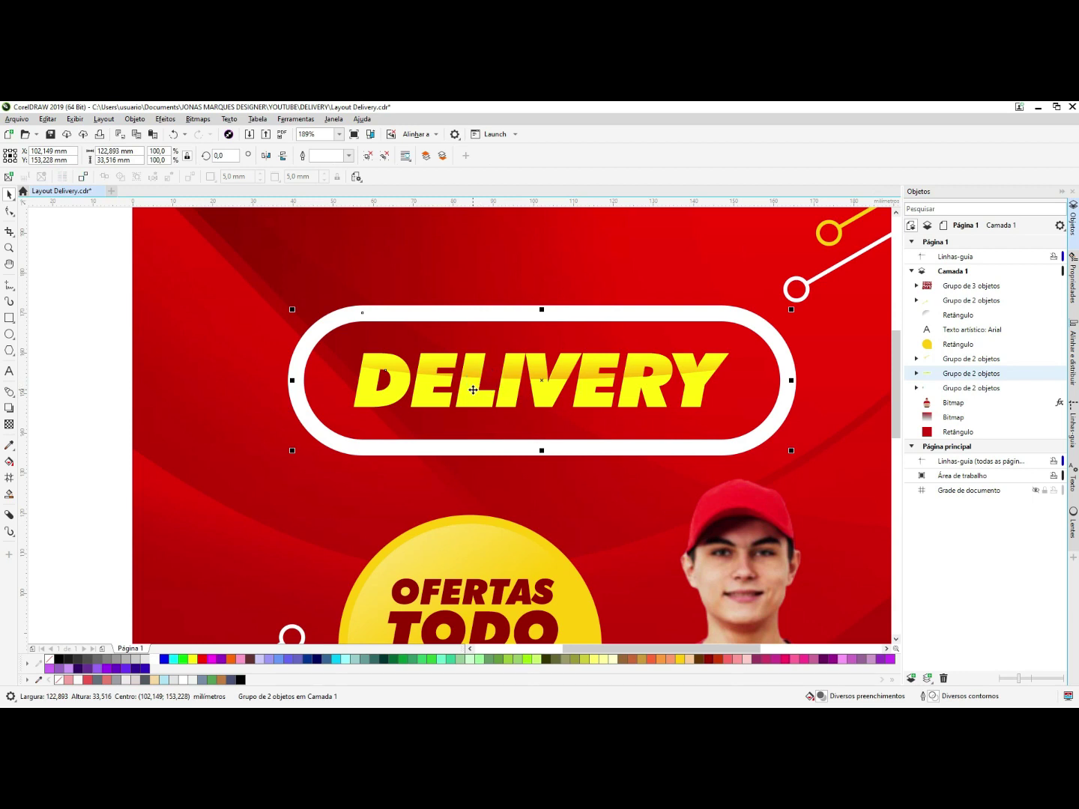
{"action": "key", "text": "ctrl+u"}
{"action": "left_click", "coordinate": [378, 314]}
{"action": "double_click", "coordinate": [519, 156]}
{"action": "type", "text": "3"}
{"action": "key", "text": "Return"}
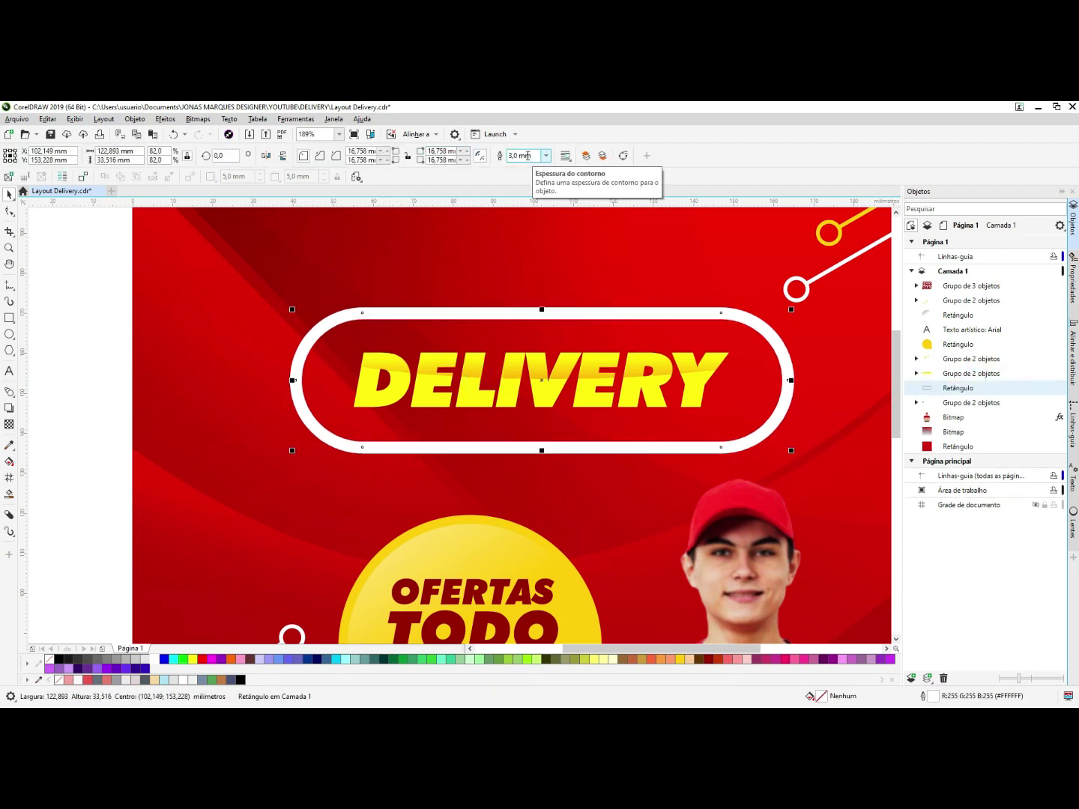
{"action": "left_click", "coordinate": [78, 315]}
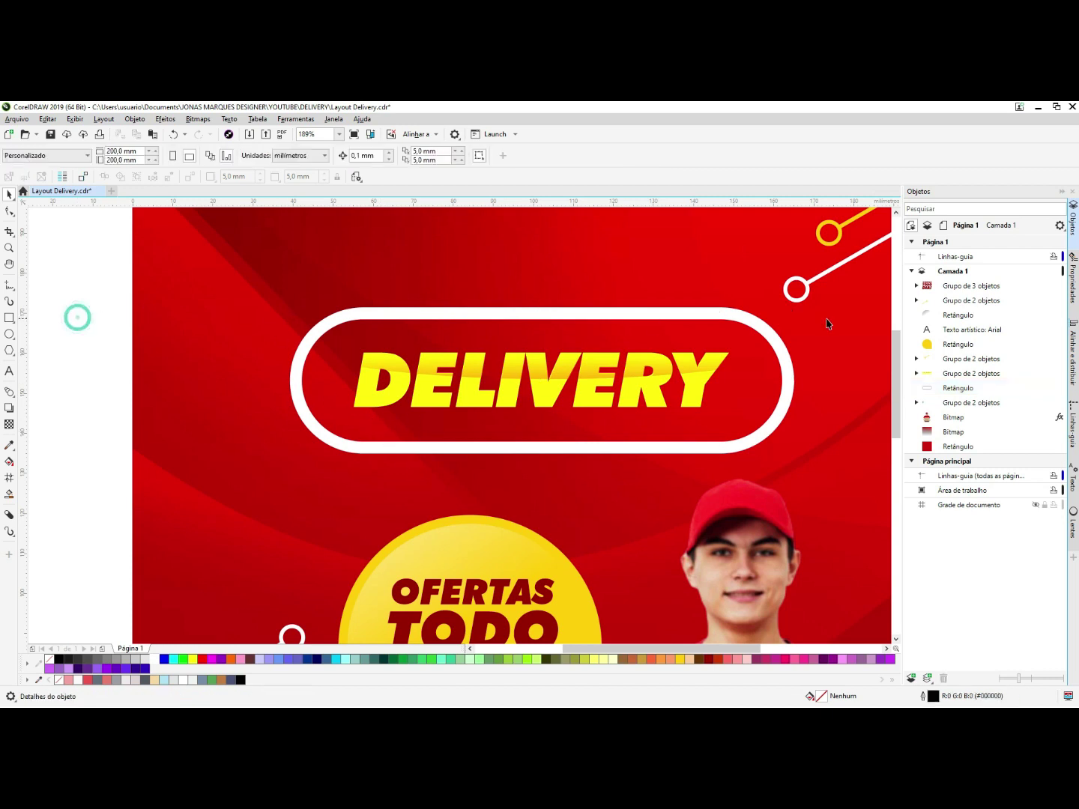
- Test the node behaviour of the rounded white frame around DELIVERY and convert the frame to curves
{"action": "left_click", "coordinate": [747, 322]}
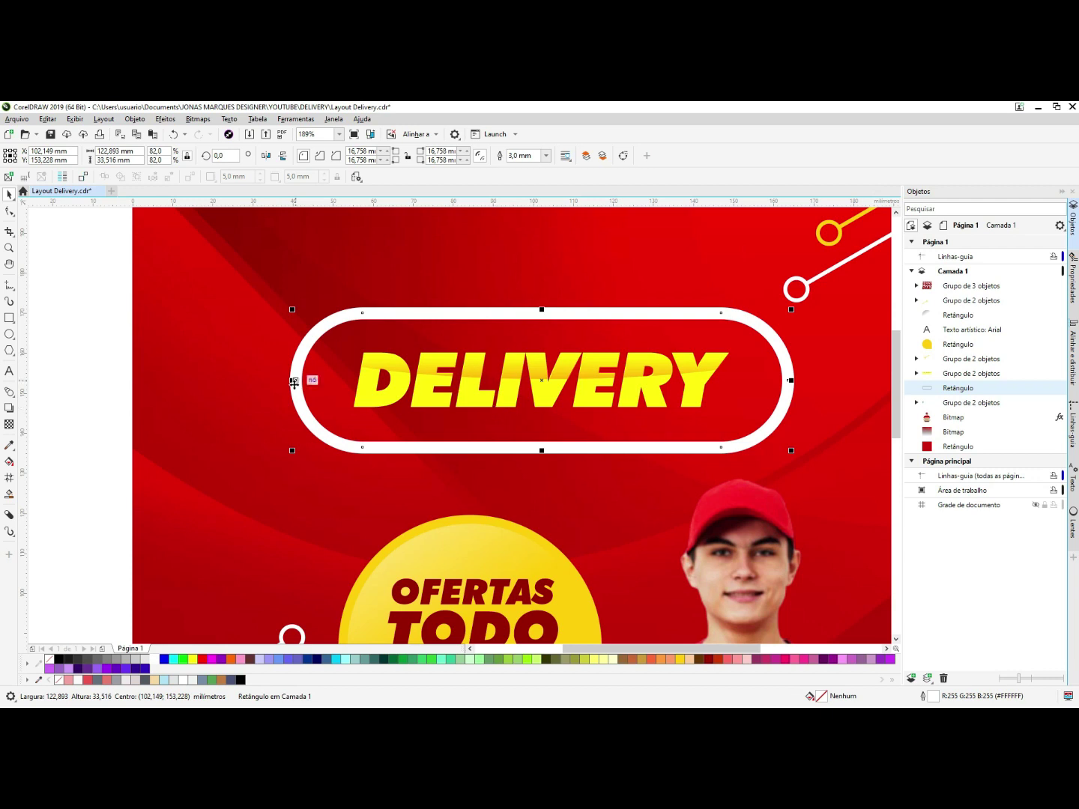
{"action": "scroll", "coordinate": [324, 352], "scroll_direction": "down", "scroll_amount": 2}
{"action": "key", "text": "F2"}
{"action": "left_click_drag", "start_coordinate": [588, 257], "coordinate": [293, 492]}
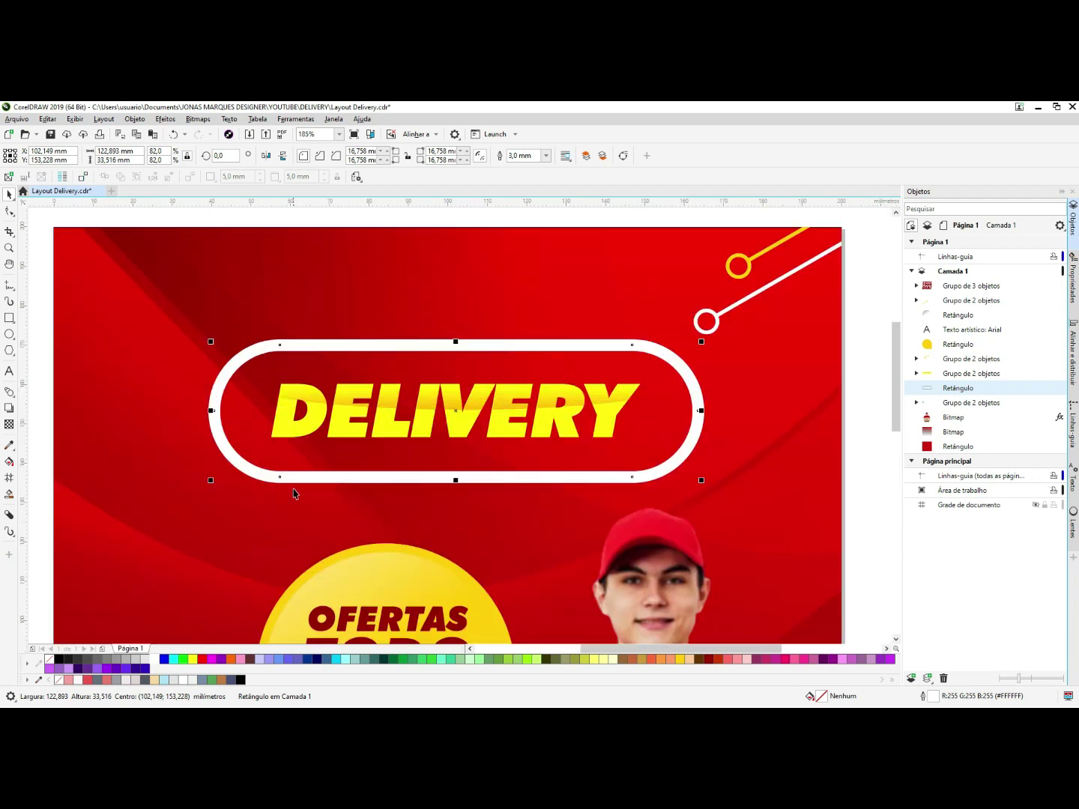
{"action": "key", "text": "F10"}
{"action": "key", "text": "ctrl+q"}
{"action": "key", "text": "ctrl+z"}
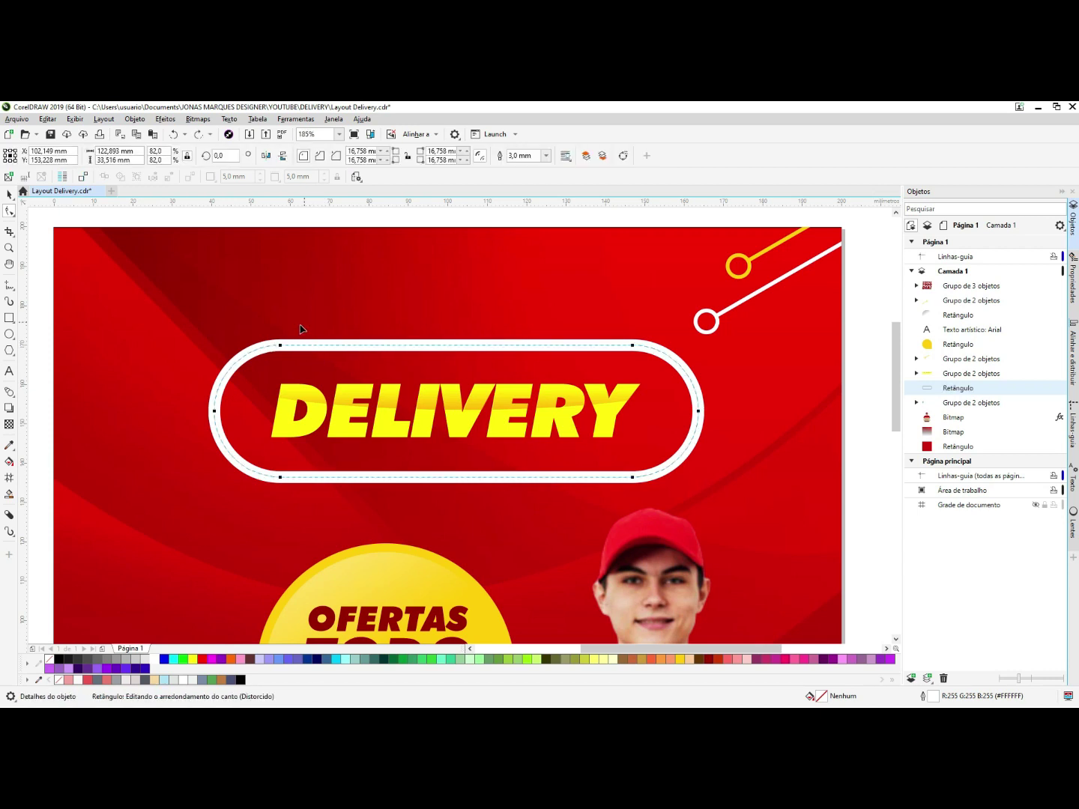
{"action": "left_click_drag", "start_coordinate": [280, 346], "coordinate": [332, 354]}
{"action": "key", "text": "space"}
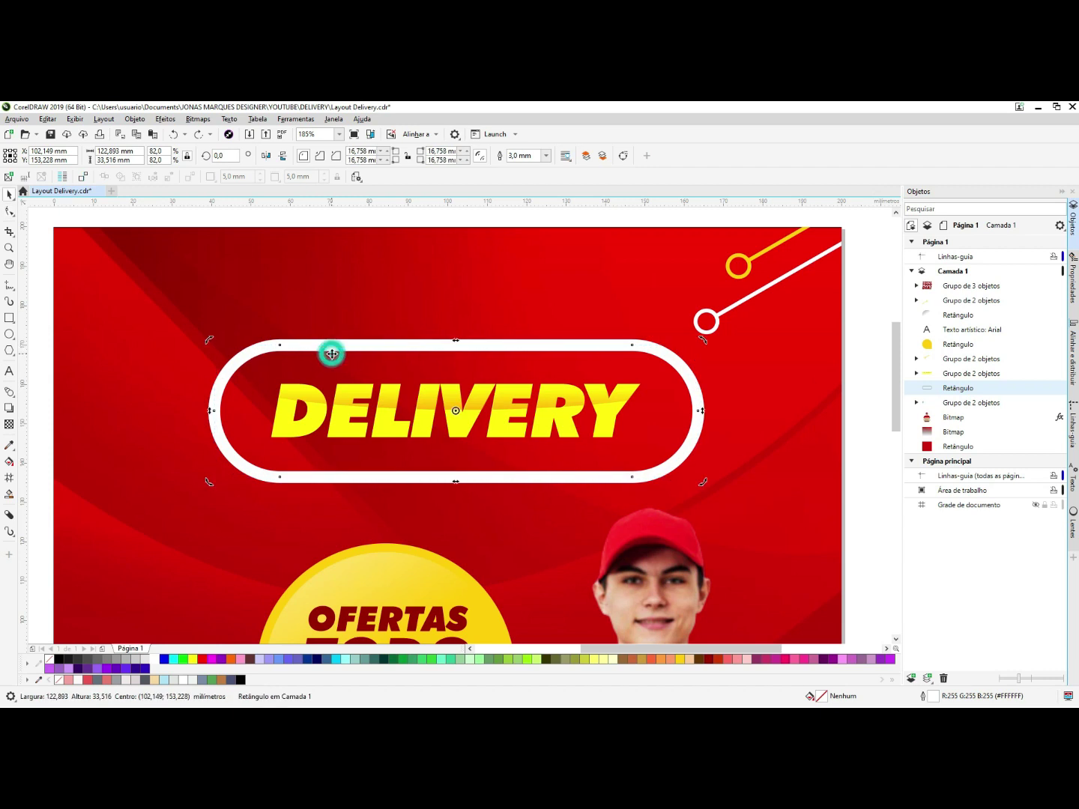
{"action": "key", "text": "ctrl+q"}
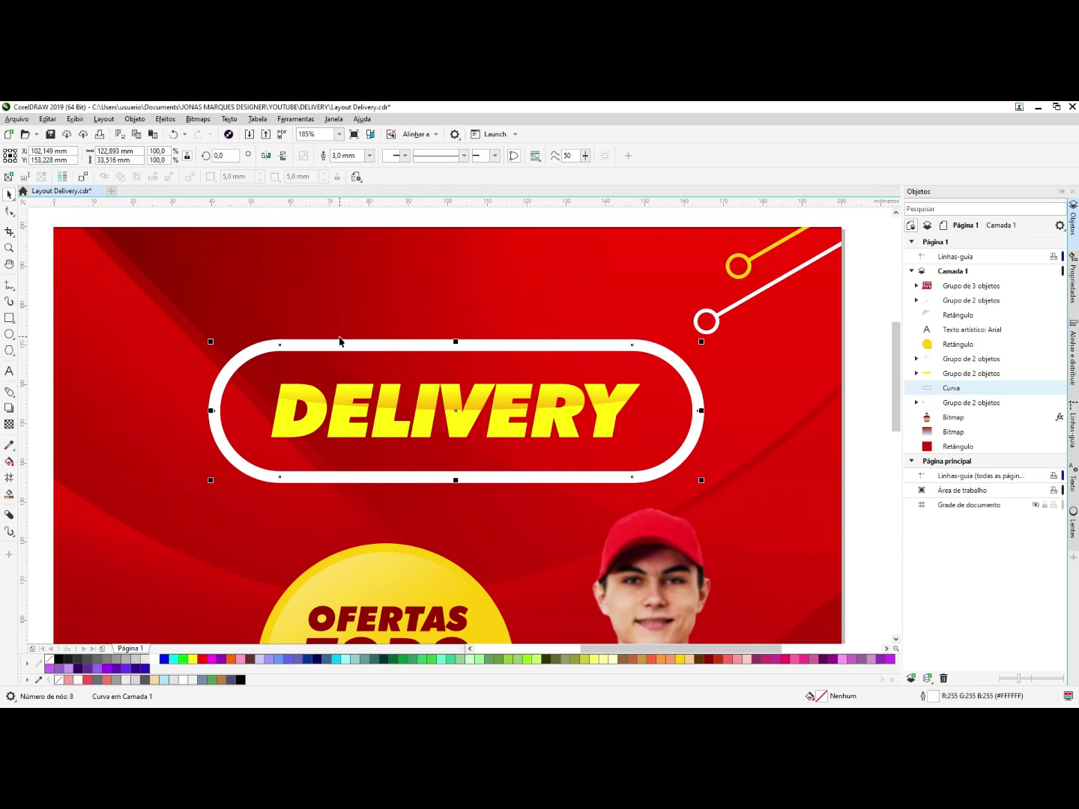
- Add two nodes near the left end of the DELIVERY frame's upper edge and break the curve at the one nearer the corner
{"action": "key", "text": "F10"}
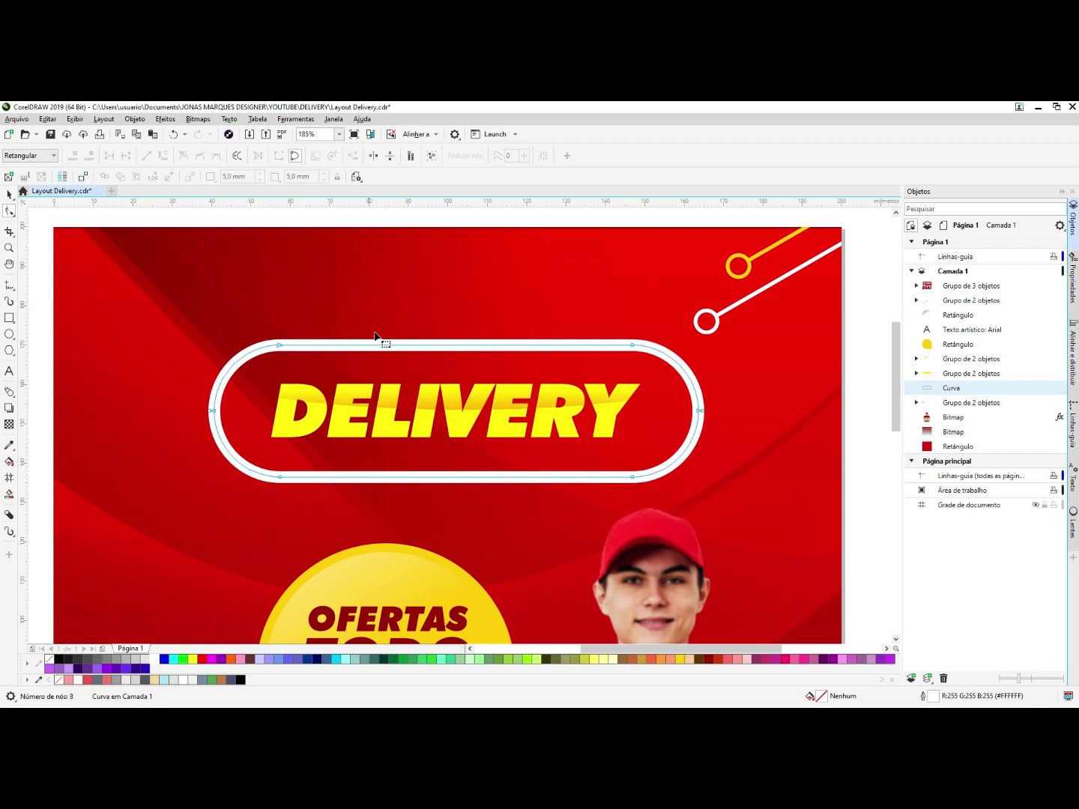
{"action": "left_click_drag", "start_coordinate": [138, 287], "coordinate": [759, 535]}
{"action": "left_click_drag", "start_coordinate": [745, 309], "coordinate": [146, 536]}
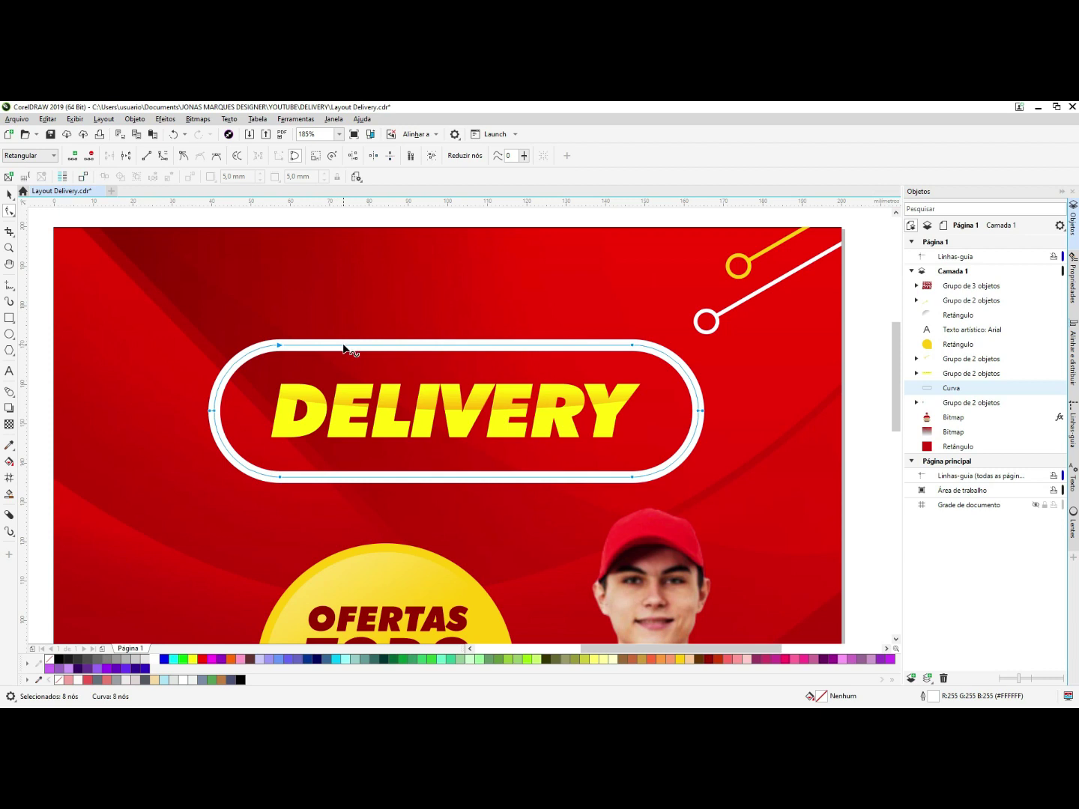
{"action": "double_click", "coordinate": [343, 347]}
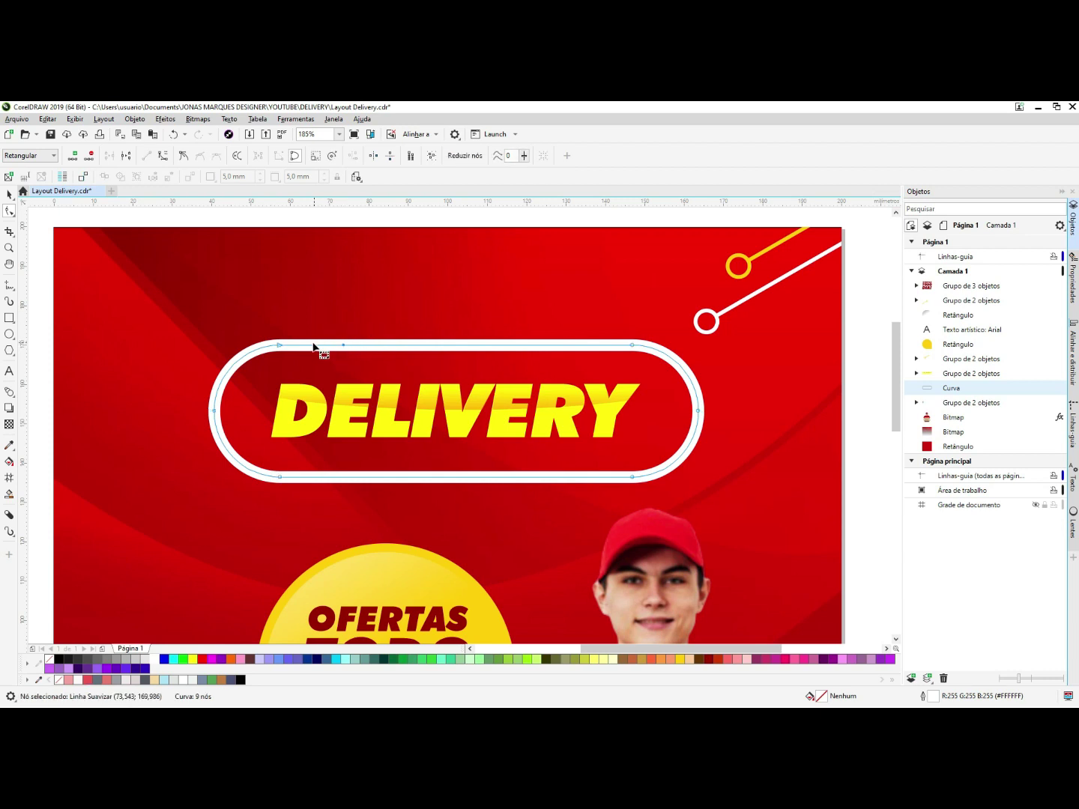
{"action": "left_click", "coordinate": [309, 346]}
{"action": "double_click", "coordinate": [309, 345]}
{"action": "left_click", "coordinate": [127, 160]}
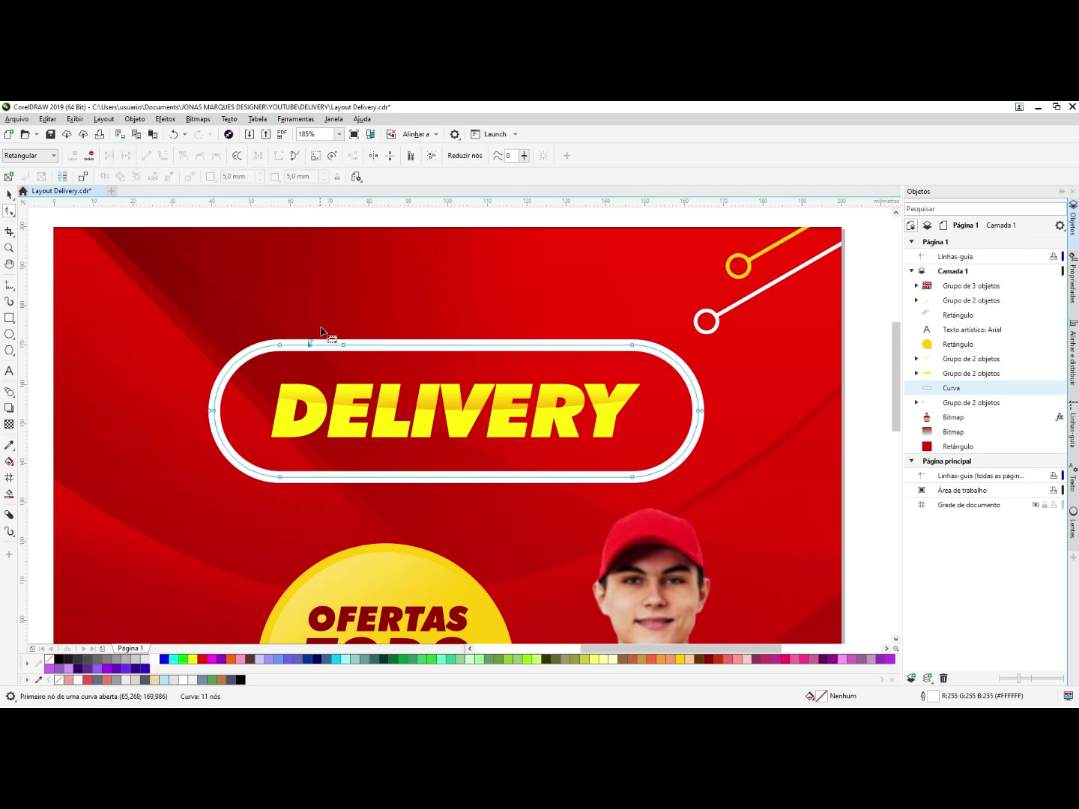
- Delete the two overlapping nodes at the break to open a gap in the frame's upper edge
{"action": "left_click_drag", "start_coordinate": [323, 320], "coordinate": [304, 371]}
{"action": "scroll", "coordinate": [289, 353], "scroll_direction": "up", "scroll_amount": 2}
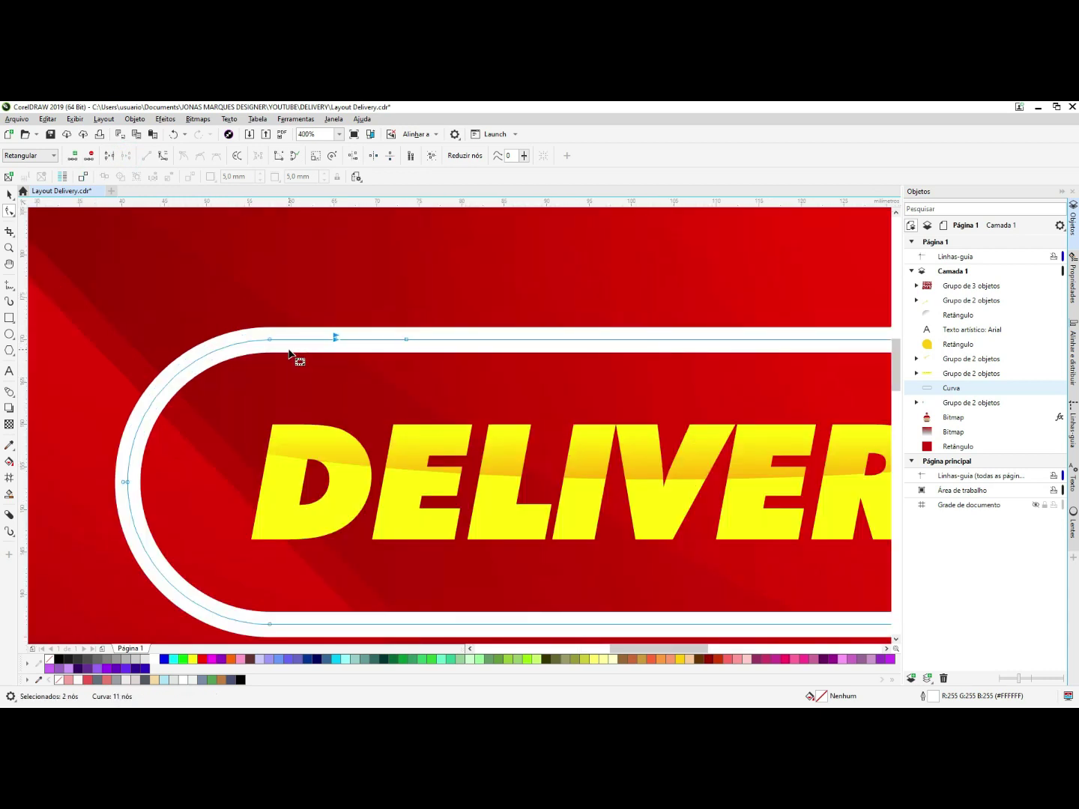
{"action": "key", "text": "Delete"}
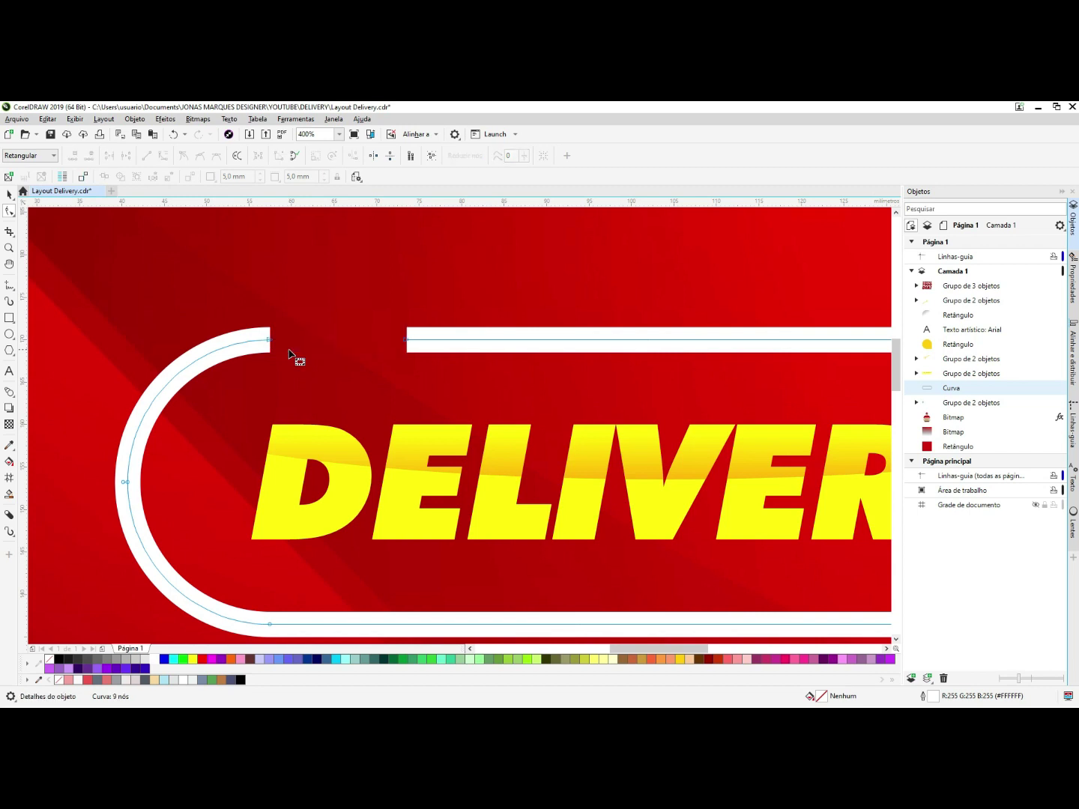
{"action": "scroll", "coordinate": [338, 325], "scroll_direction": "down", "scroll_amount": 3}
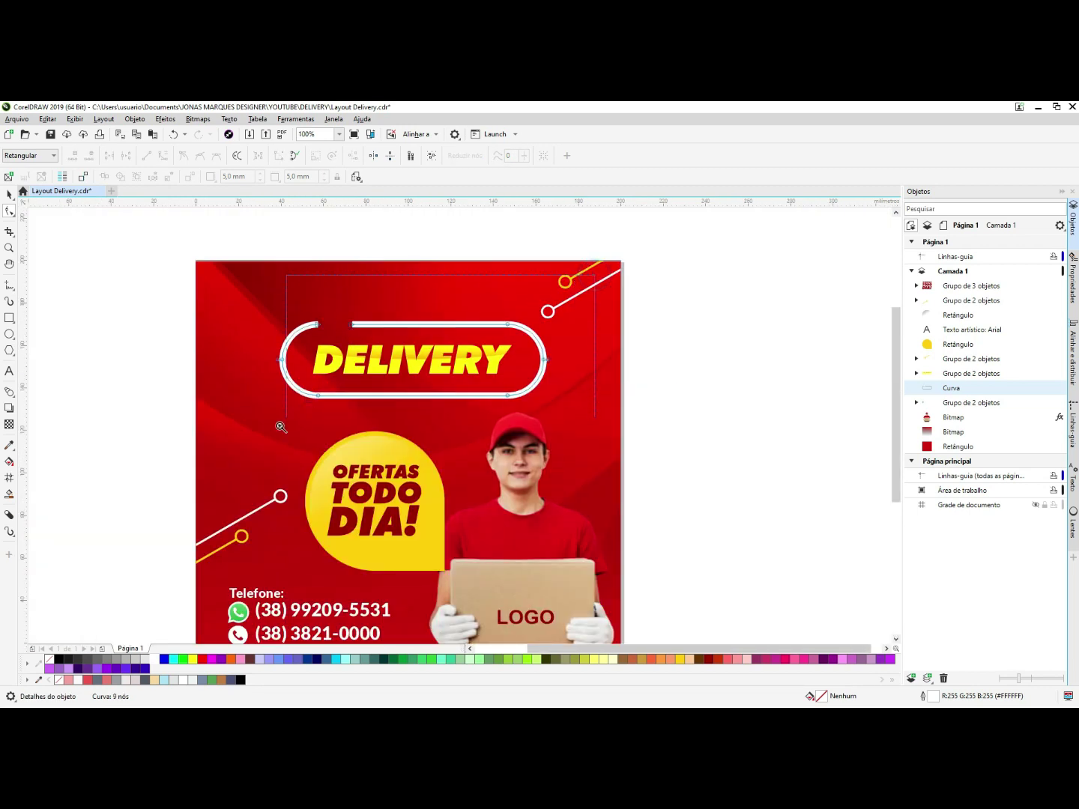
{"action": "scroll", "coordinate": [406, 318], "scroll_direction": "up", "scroll_amount": 2}
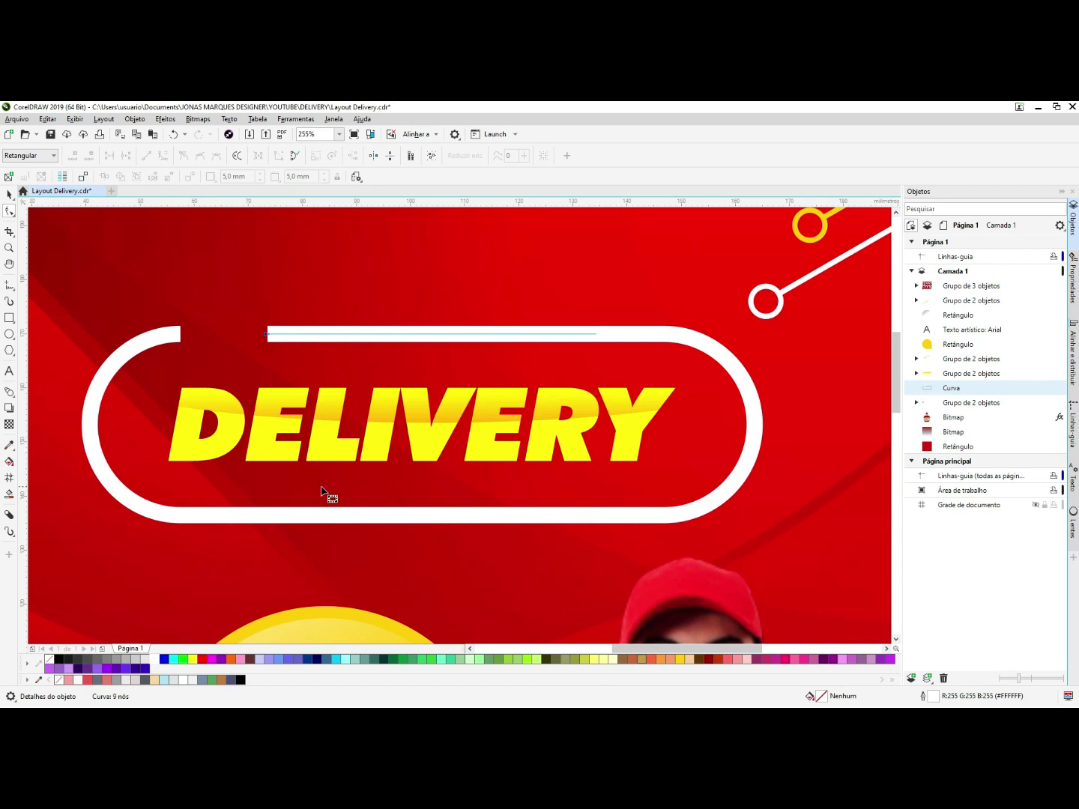
- Give the white DELIVERY frame's outline rounded corners and rounded line caps
{"action": "left_click", "coordinate": [179, 333], "text": "shift"}
{"action": "key", "text": "F12"}
{"action": "left_click_drag", "start_coordinate": [531, 314], "coordinate": [545, 248]}
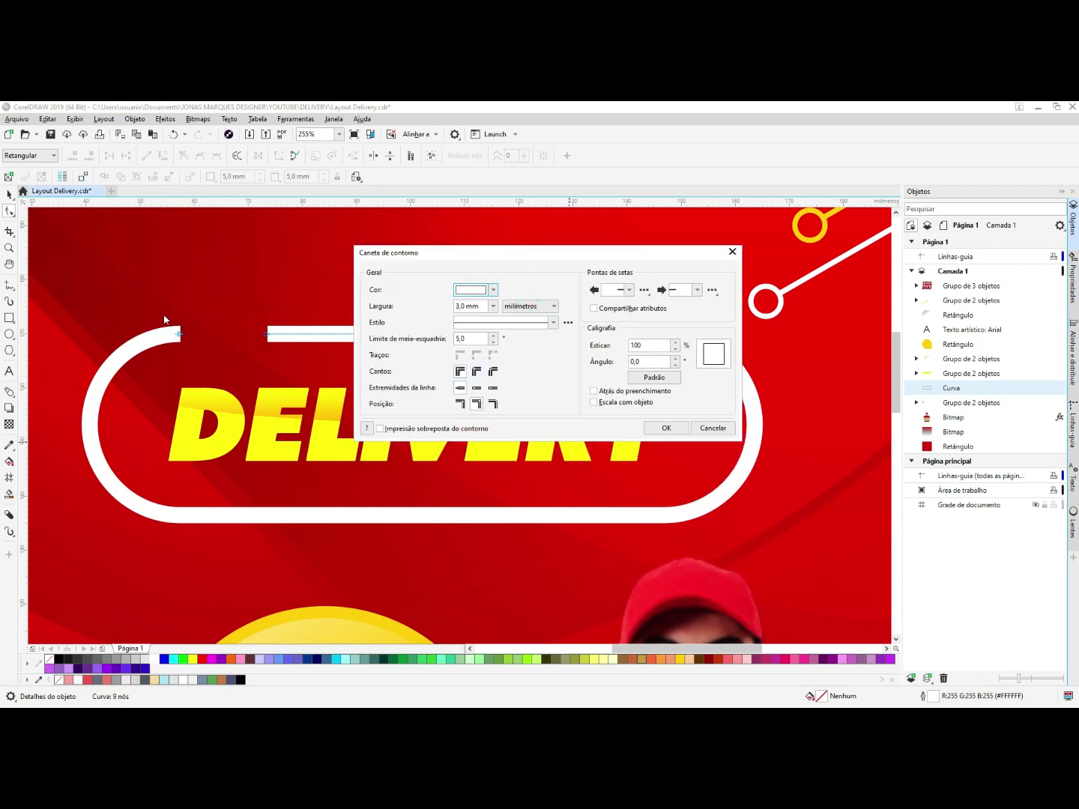
{"action": "left_click", "coordinate": [477, 370]}
{"action": "left_click", "coordinate": [476, 388]}
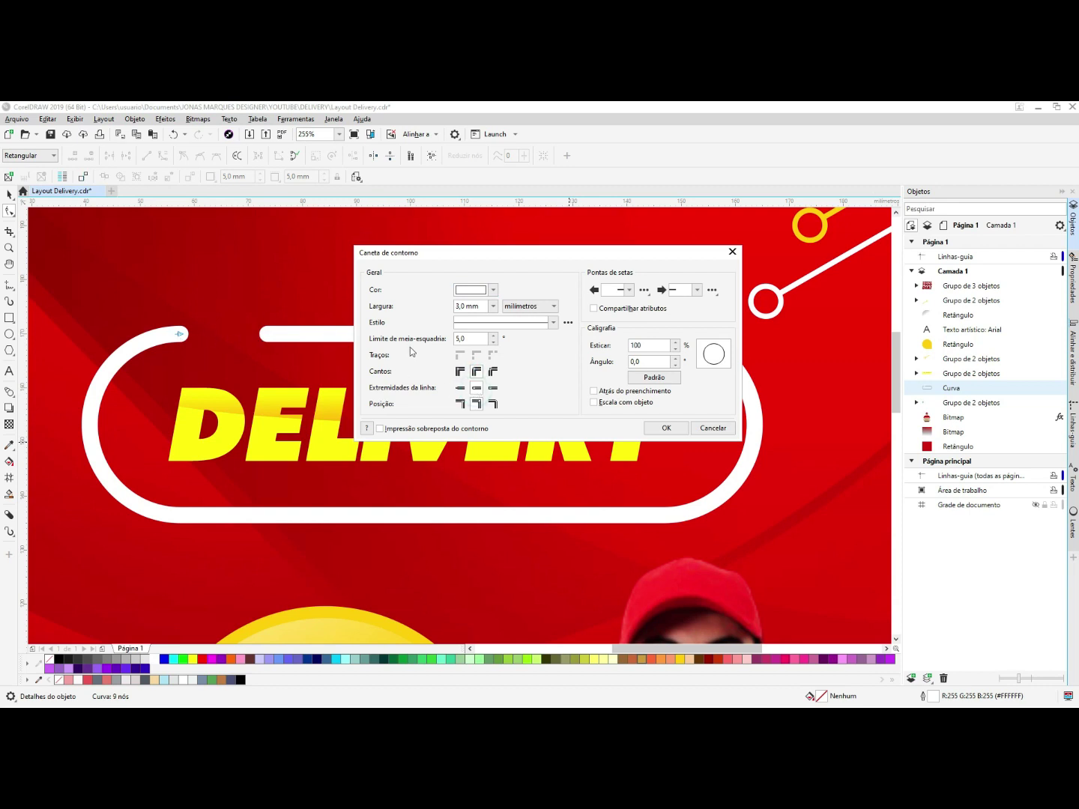
{"action": "left_click", "coordinate": [666, 428]}
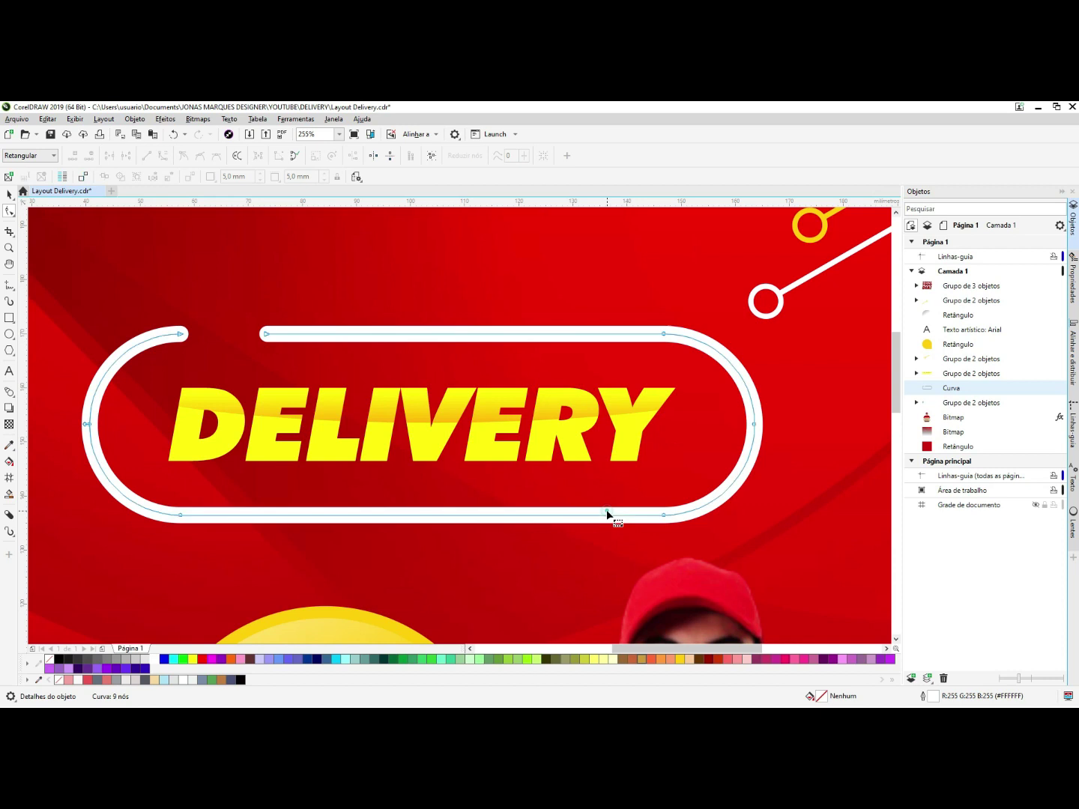
- Add two nodes near the right end of the DELIVERY frame's lower edge, break the curve, and delete the nodes between to open a gap
{"action": "double_click", "coordinate": [559, 516]}
{"action": "double_click", "coordinate": [564, 516]}
{"action": "double_click", "coordinate": [564, 515]}
{"action": "double_click", "coordinate": [611, 516]}
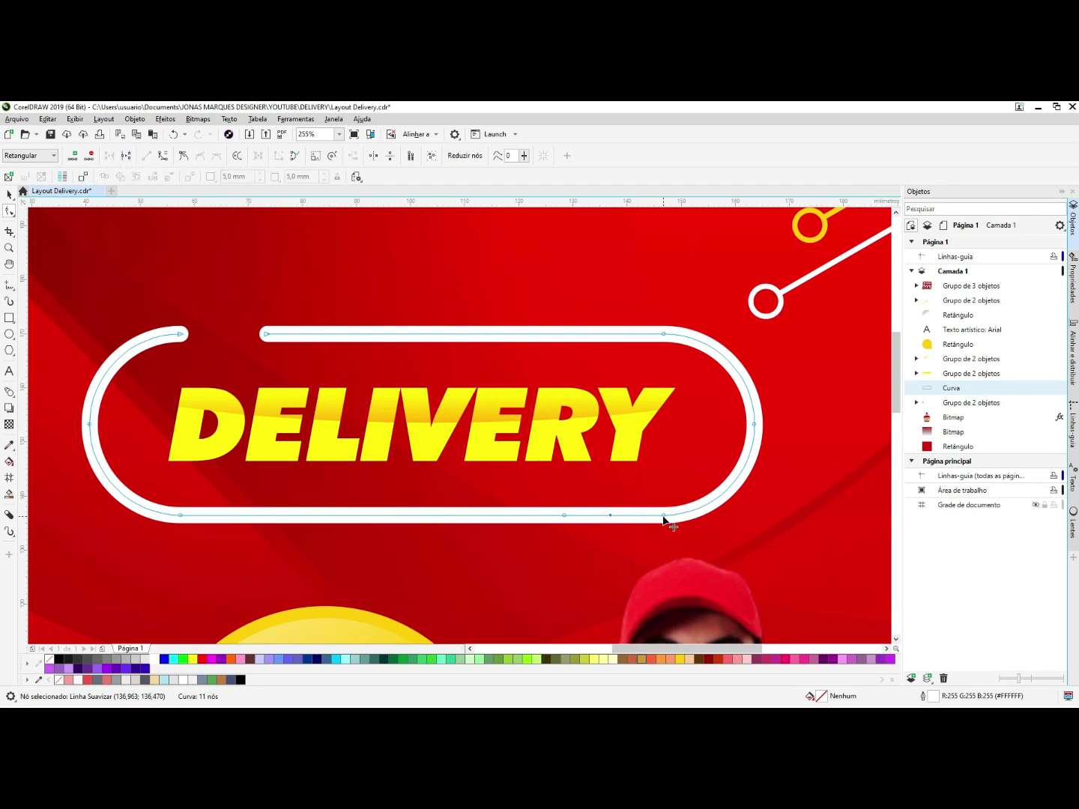
{"action": "left_click", "coordinate": [129, 157]}
{"action": "left_click_drag", "start_coordinate": [621, 506], "coordinate": [597, 553]}
{"action": "key", "text": "Delete"}
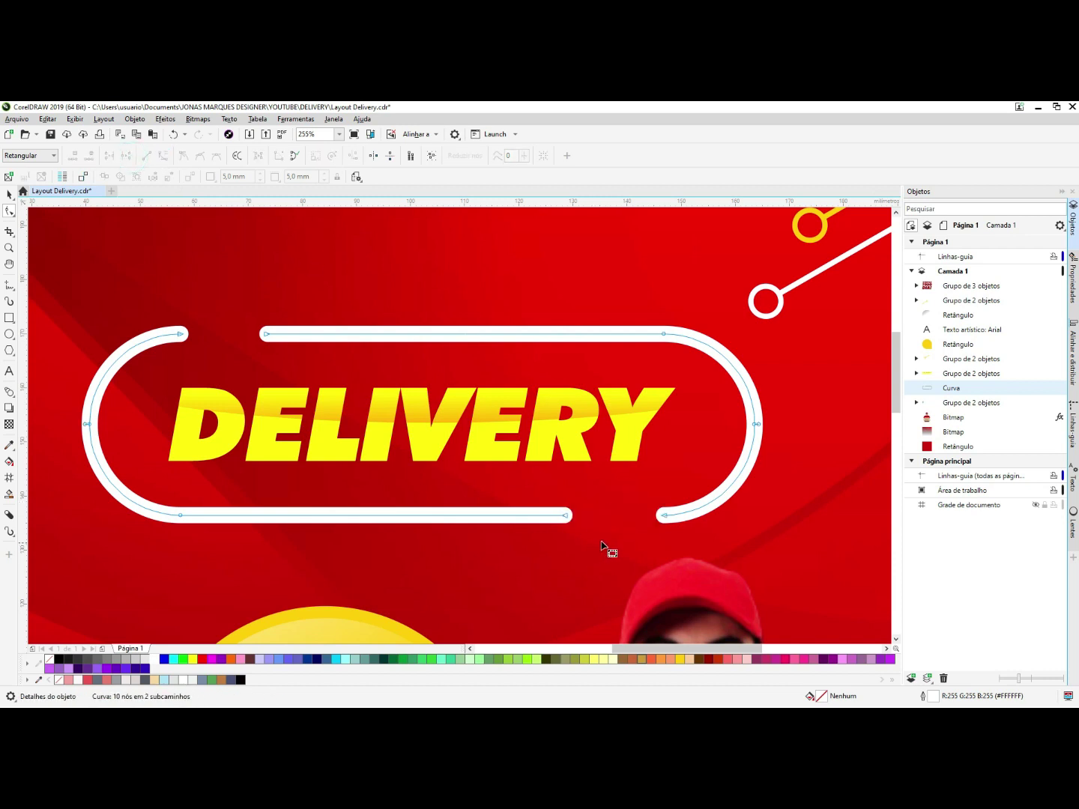
- Select the DELIVERY title together with its white frame and group them
{"action": "key", "text": "space"}
{"action": "scroll", "coordinate": [455, 310], "scroll_direction": "down", "scroll_amount": 1}
{"action": "key", "text": "F2"}
{"action": "left_click_drag", "start_coordinate": [643, 251], "coordinate": [191, 567]}
{"action": "left_click_drag", "start_coordinate": [63, 317], "coordinate": [678, 424]}
{"action": "scroll", "coordinate": [510, 364], "scroll_direction": "down", "scroll_amount": 3}
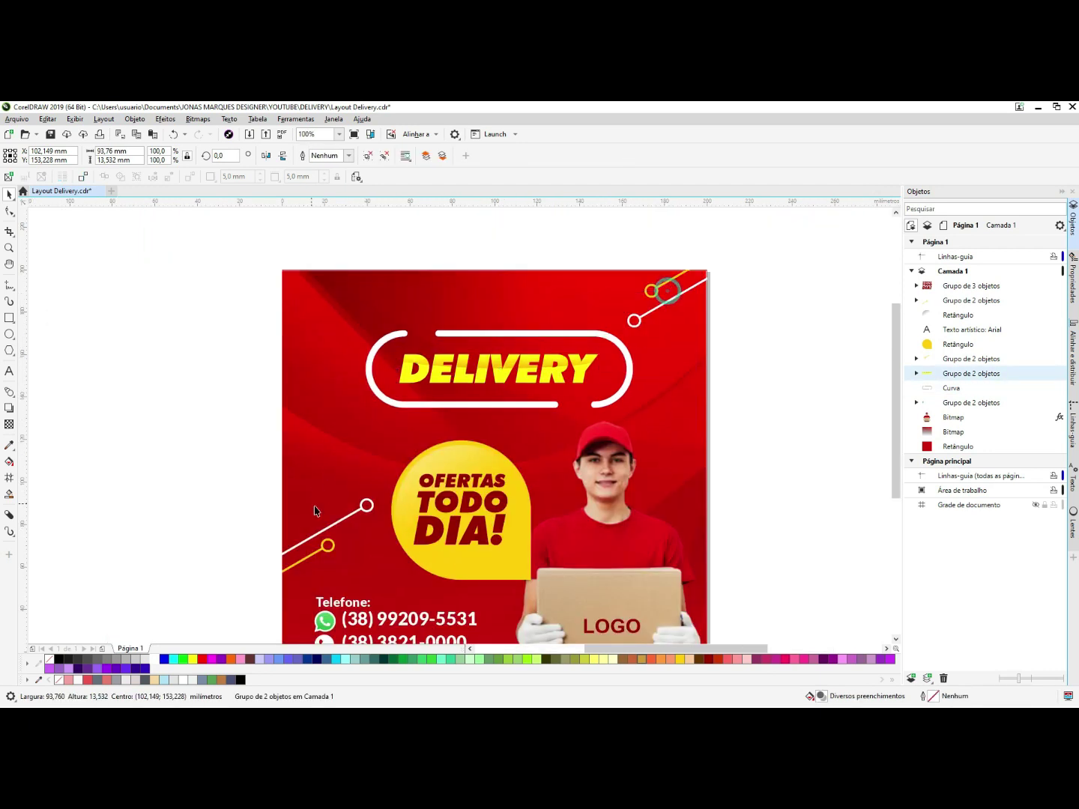
{"action": "key", "text": "shift+F2"}
{"action": "left_click", "coordinate": [517, 294], "text": "shift"}
{"action": "key", "text": "ctrl+g"}
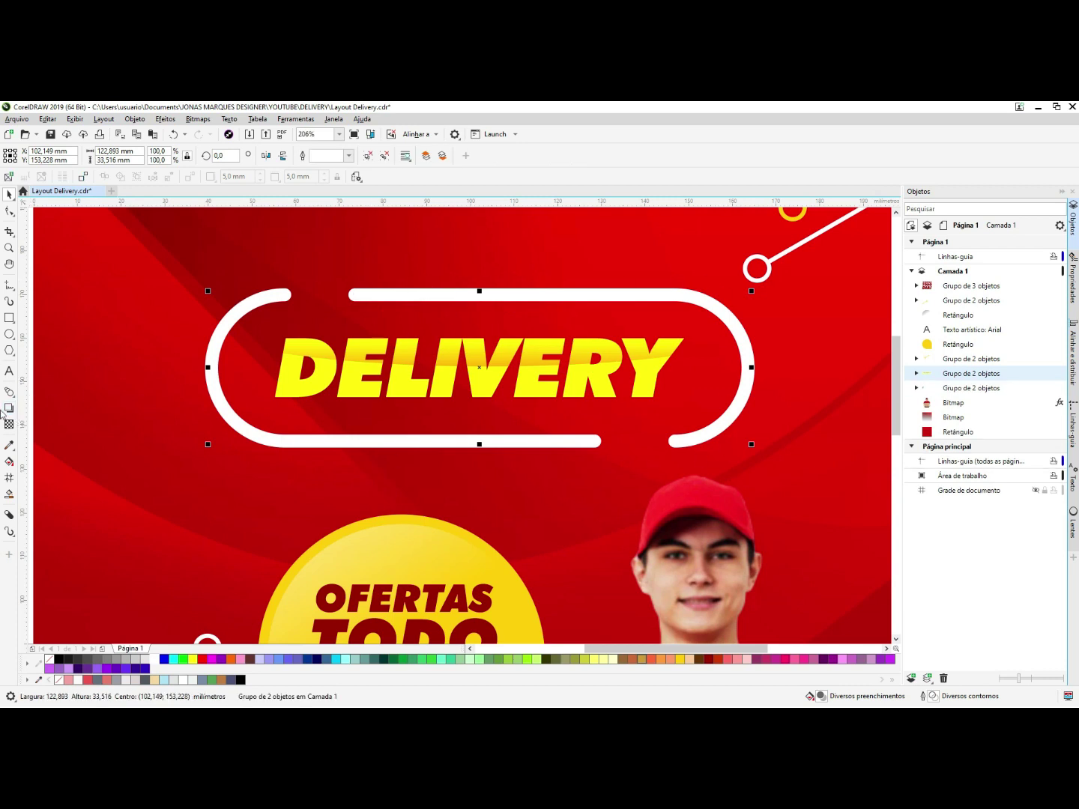
- Add a drop shadow toward the lower right of the DELIVERY group with opacity 30 and feathering 10
{"action": "left_click", "coordinate": [9, 407]}
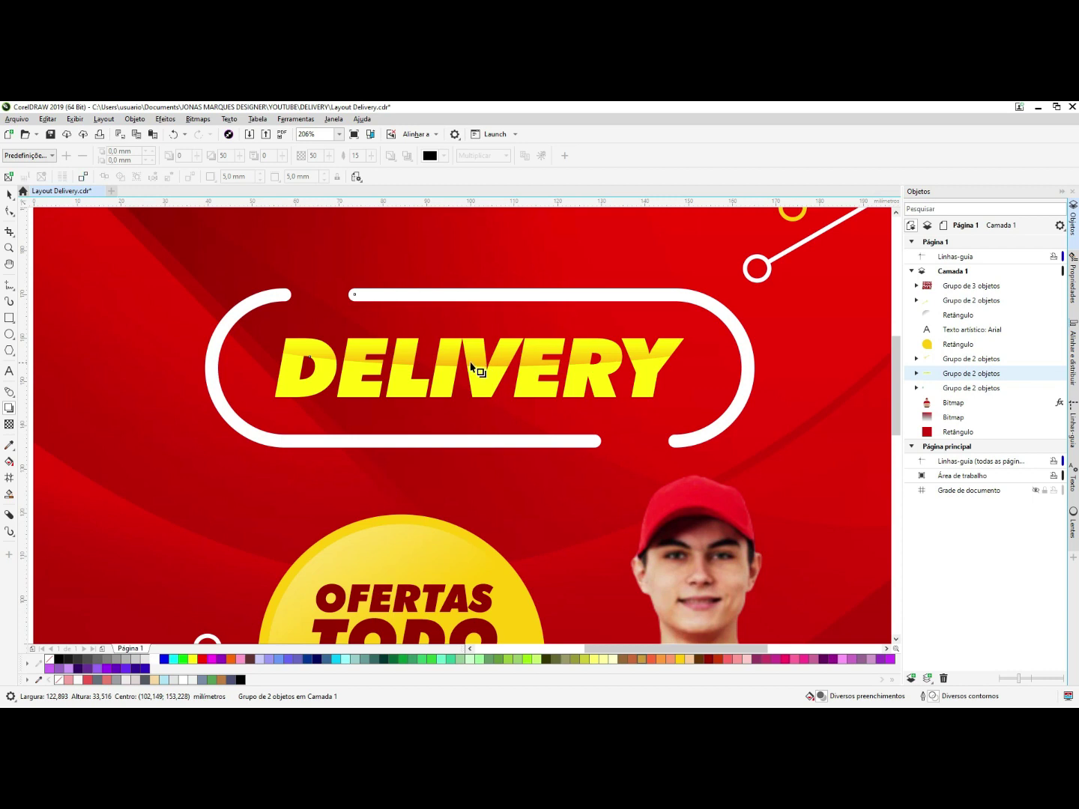
{"action": "left_click_drag", "start_coordinate": [479, 369], "coordinate": [607, 454]}
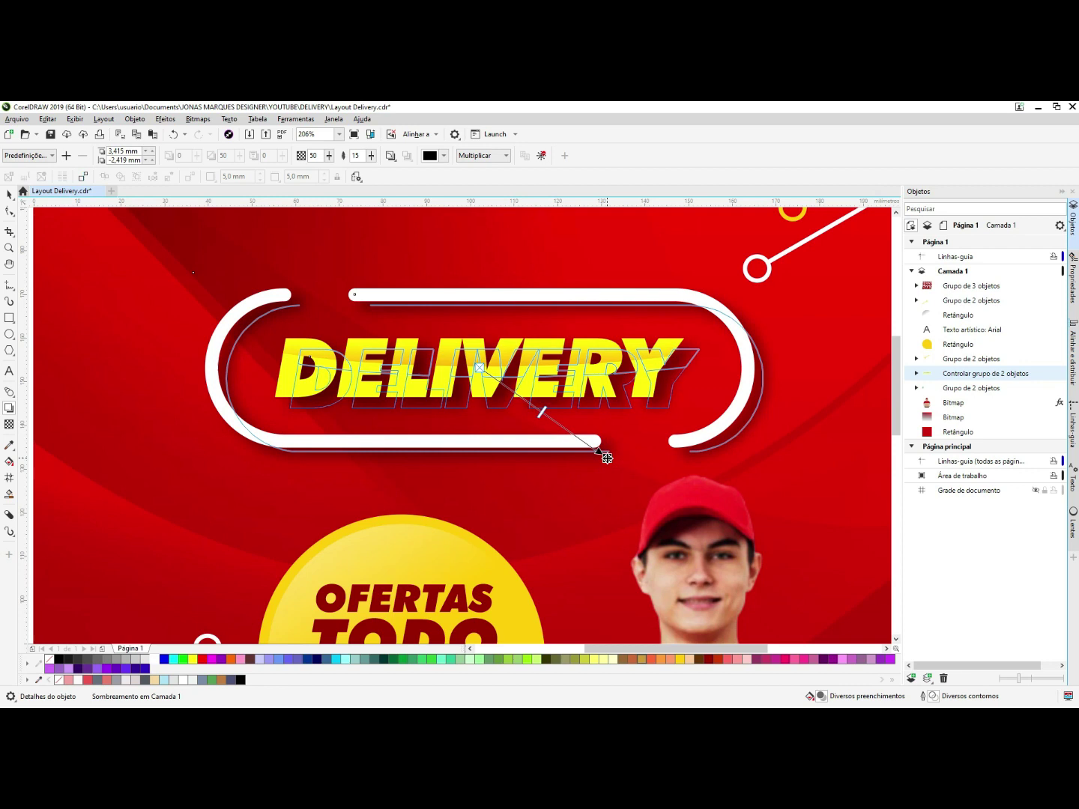
{"action": "left_click", "coordinate": [313, 155]}
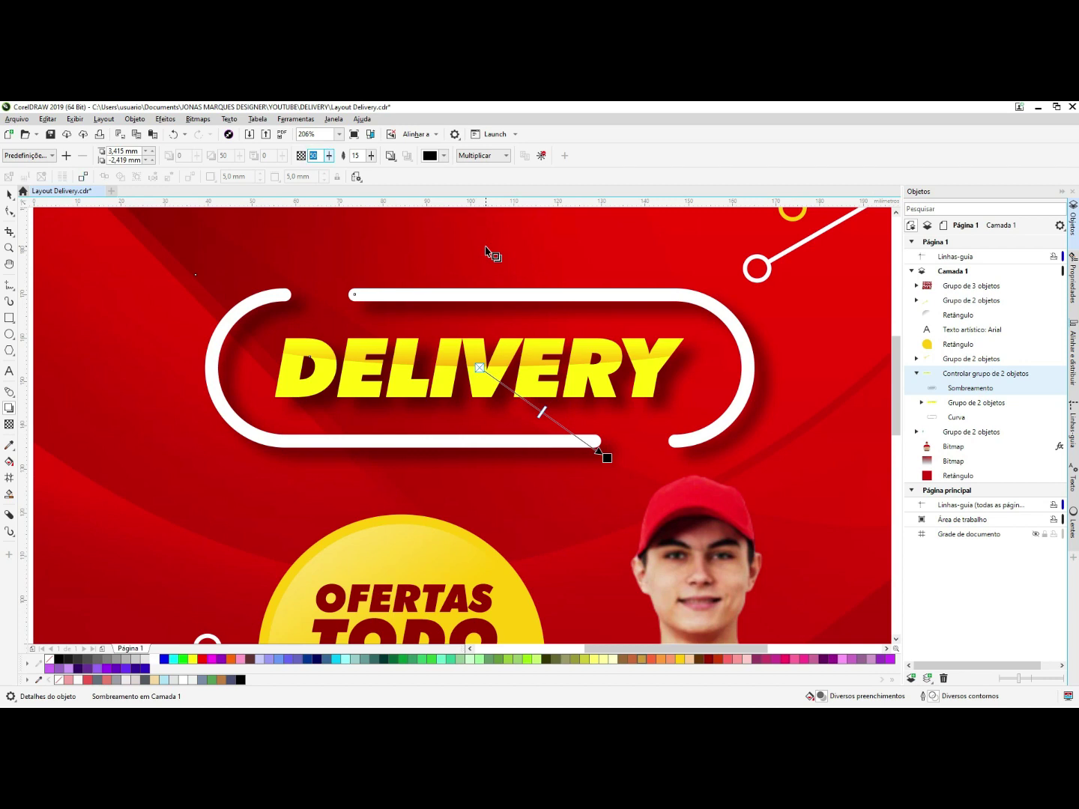
{"action": "type", "text": "30"}
{"action": "key", "text": "Return"}
{"action": "left_click", "coordinate": [363, 158]}
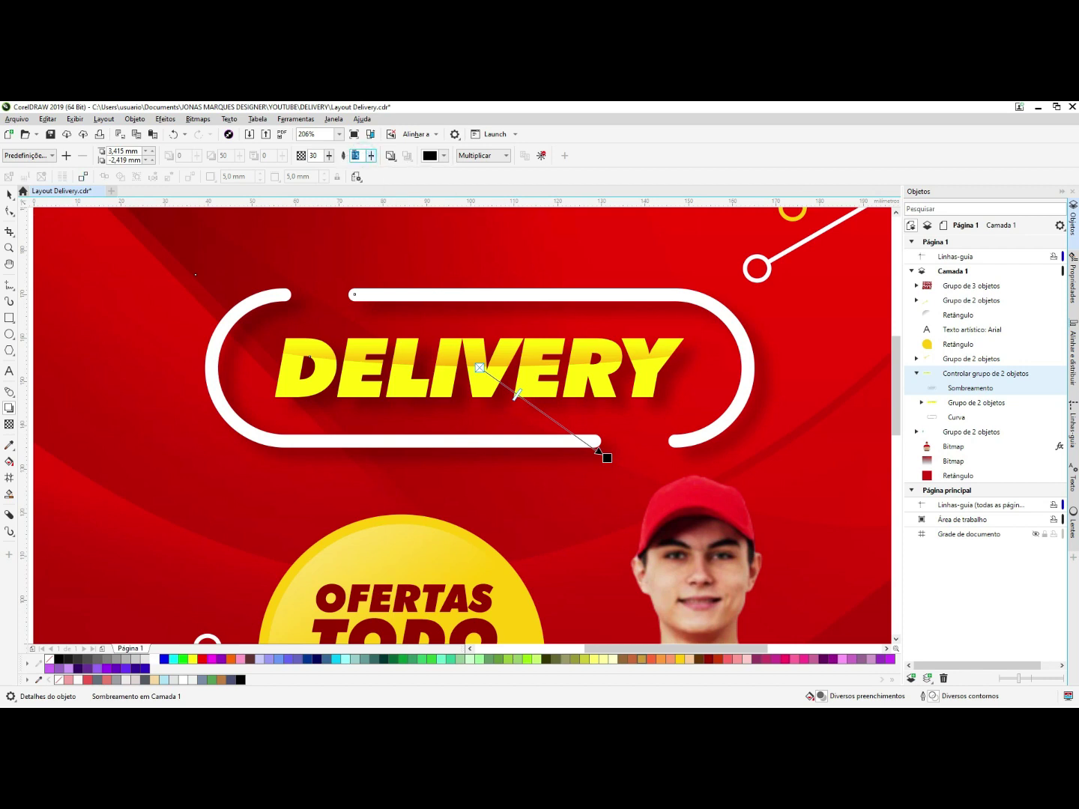
{"action": "type", "text": "10"}
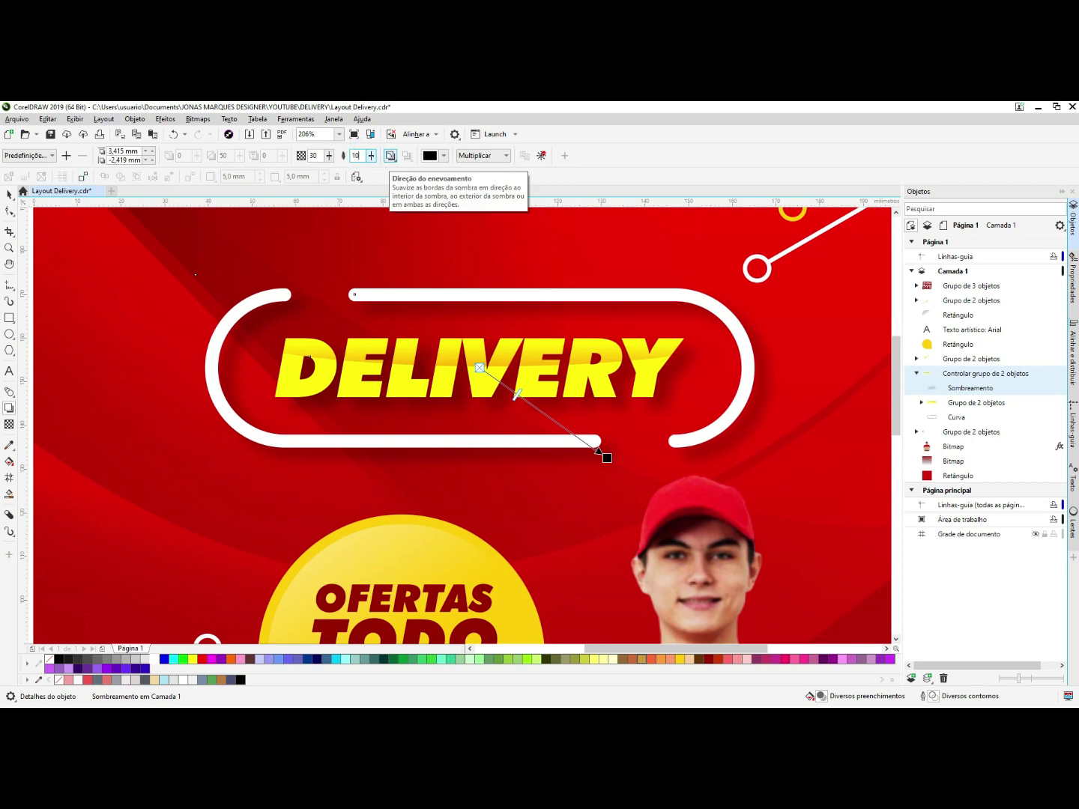
{"action": "key", "text": "Return"}
{"action": "scroll", "coordinate": [508, 267], "scroll_direction": "down", "scroll_amount": 3}
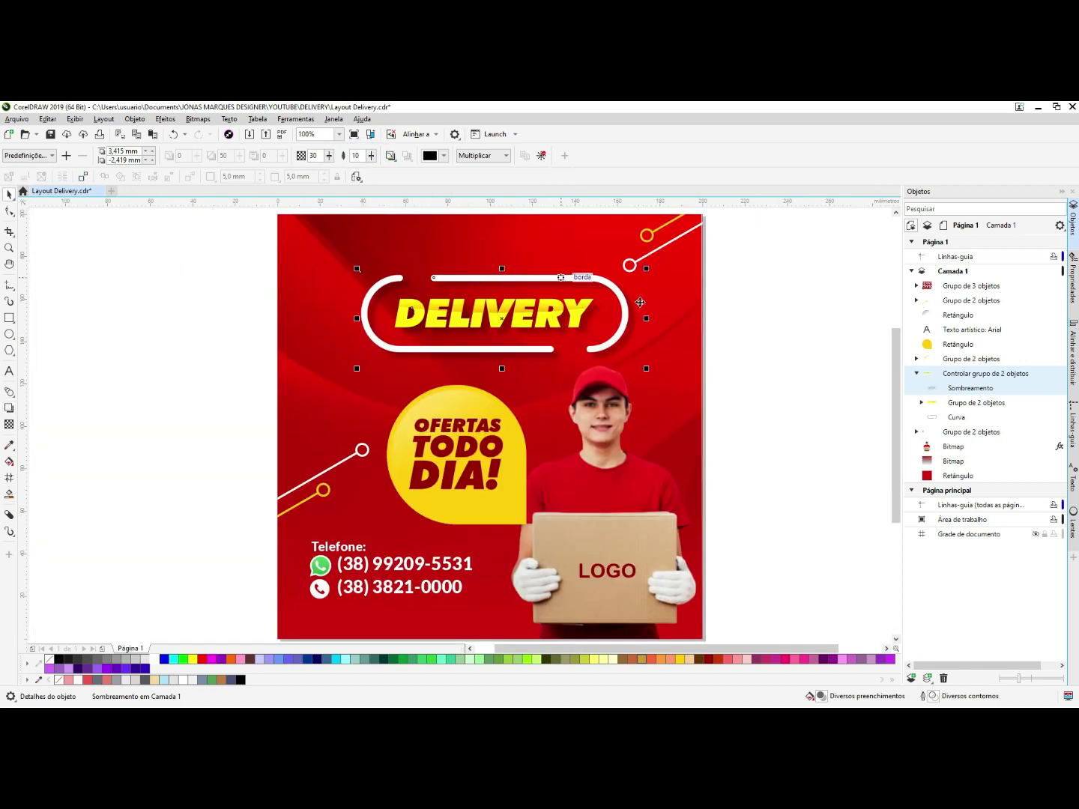
- Add a drop shadow toward the lower right of the yellow offers badge with feathering 10
{"action": "left_click", "coordinate": [772, 426]}
{"action": "scroll", "coordinate": [489, 510], "scroll_direction": "up", "scroll_amount": 3}
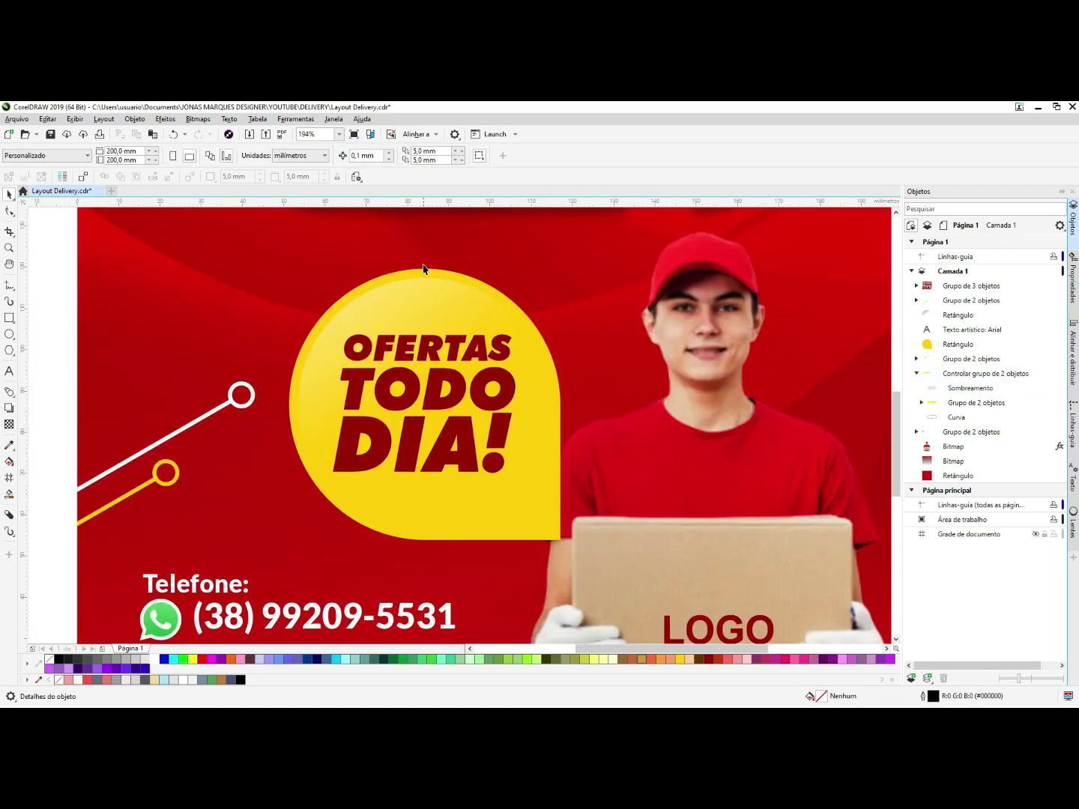
{"action": "left_click", "coordinate": [427, 271]}
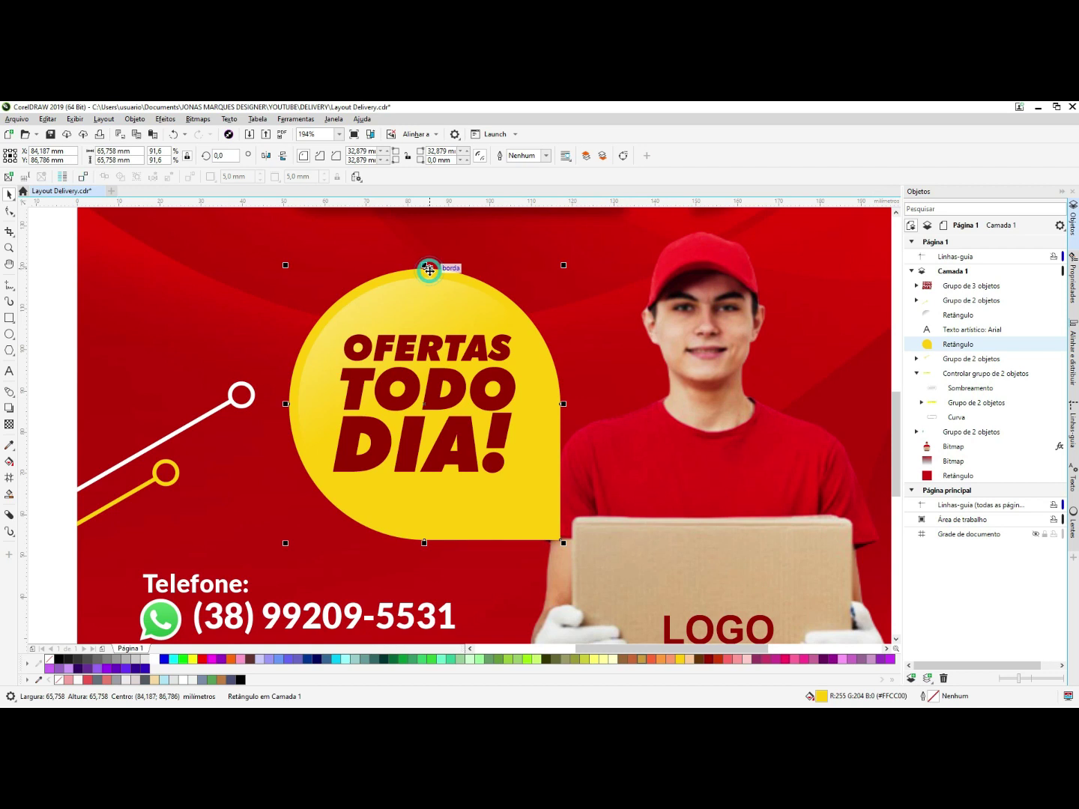
{"action": "left_click", "coordinate": [8, 408]}
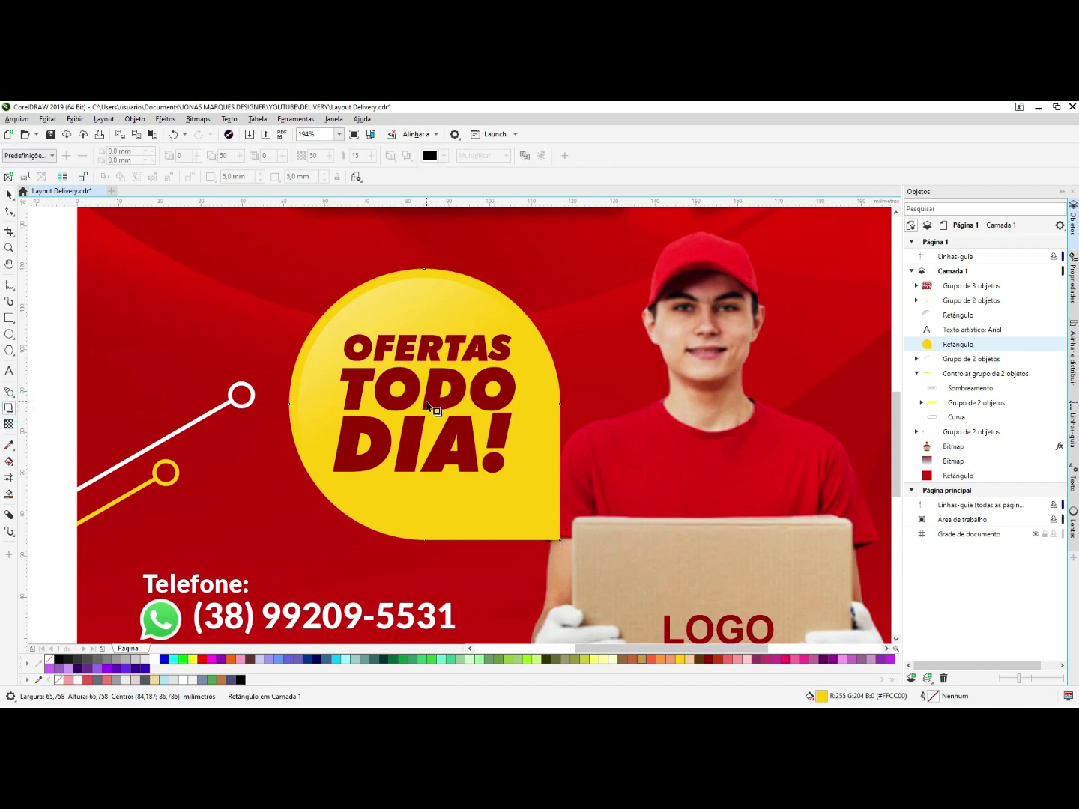
{"action": "left_click_drag", "start_coordinate": [424, 389], "coordinate": [552, 542]}
{"action": "left_click_drag", "start_coordinate": [561, 554], "coordinate": [558, 548]}
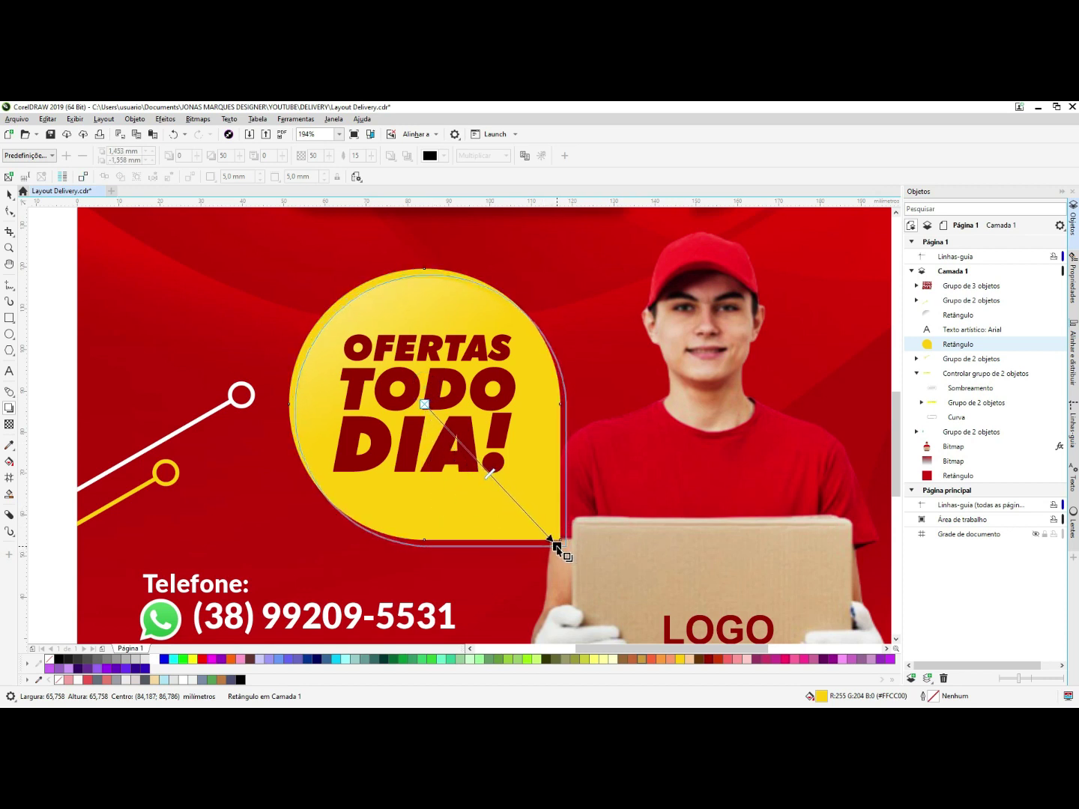
{"action": "double_click", "coordinate": [359, 156]}
{"action": "type", "text": "10"}
{"action": "key", "text": "Return"}
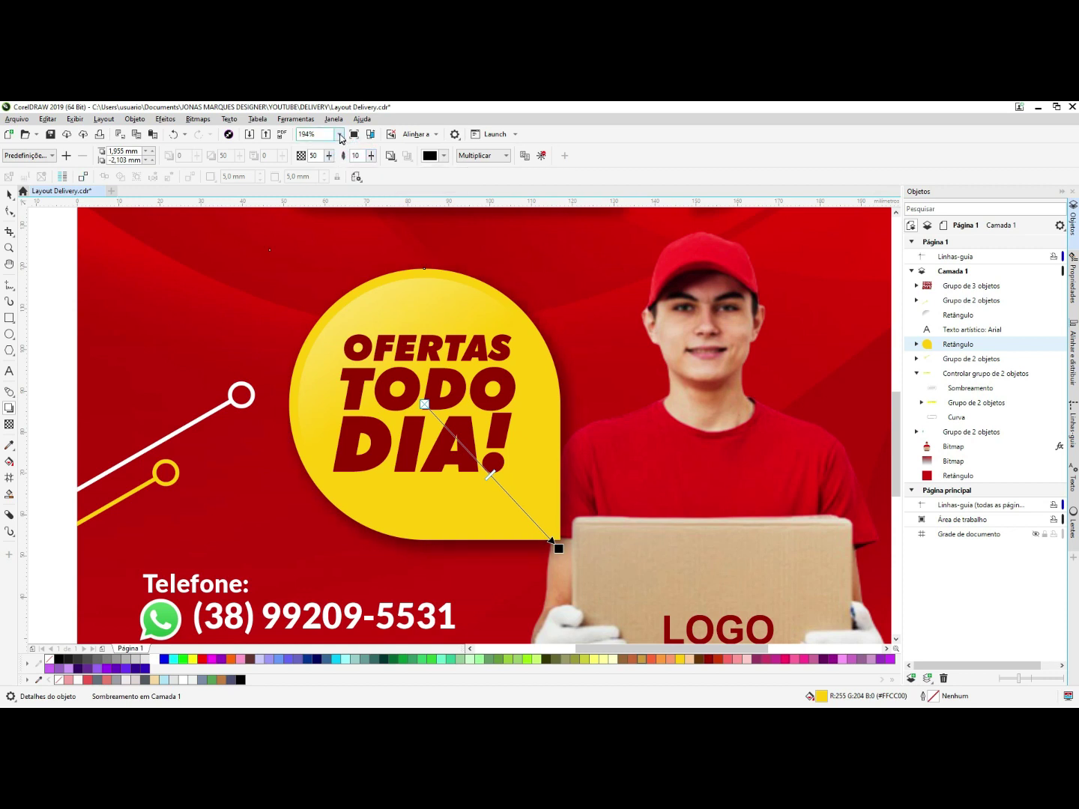
- Set the badge shadow's opacity to 30 and nudge its offset slightly further toward the lower right
{"action": "double_click", "coordinate": [313, 155]}
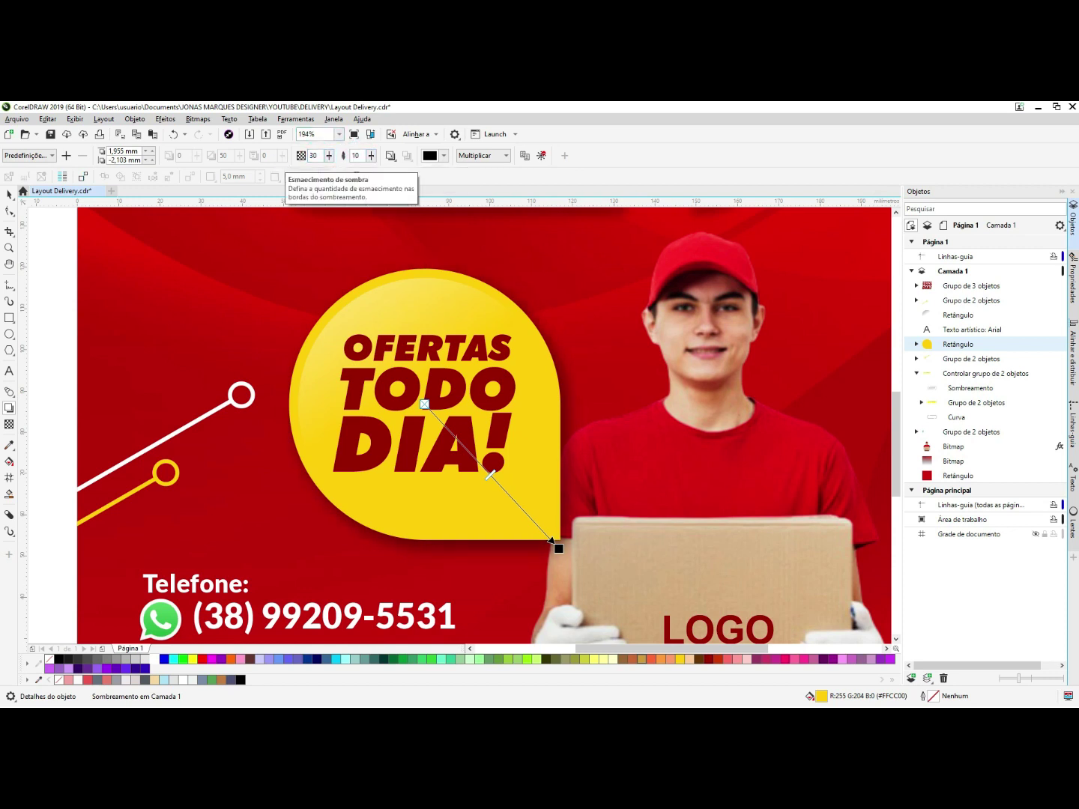
{"action": "type", "text": "30"}
{"action": "key", "text": "Return"}
{"action": "left_click_drag", "start_coordinate": [558, 548], "coordinate": [562, 550]}
{"action": "key", "text": "space"}
- Examine the whole layout and its details up close to judge the shadows and overall composition
{"action": "key", "text": "F3"}
{"action": "left_click", "coordinate": [200, 548]}
{"action": "left_click_drag", "start_coordinate": [210, 484], "coordinate": [504, 576]}
{"action": "key", "text": "F2"}
{"action": "left_click_drag", "start_coordinate": [644, 402], "coordinate": [228, 669]}
{"action": "left_click_drag", "start_coordinate": [282, 412], "coordinate": [294, 425]}
{"action": "left_click", "coordinate": [260, 578]}
{"action": "scroll", "coordinate": [265, 572], "scroll_direction": "down", "scroll_amount": 2}
{"action": "key", "text": "F2"}
{"action": "left_click_drag", "start_coordinate": [613, 563], "coordinate": [235, 229]}
{"action": "left_click", "coordinate": [345, 259]}
{"action": "mouse_move", "coordinate": [345, 258]}
{"action": "left_mouse_down"}
{"action": "mouse_move", "coordinate": [236, 270]}
{"action": "mouse_move", "coordinate": [353, 270]}
{"action": "left_mouse_up"}
{"action": "left_click_drag", "start_coordinate": [663, 246], "coordinate": [697, 224]}
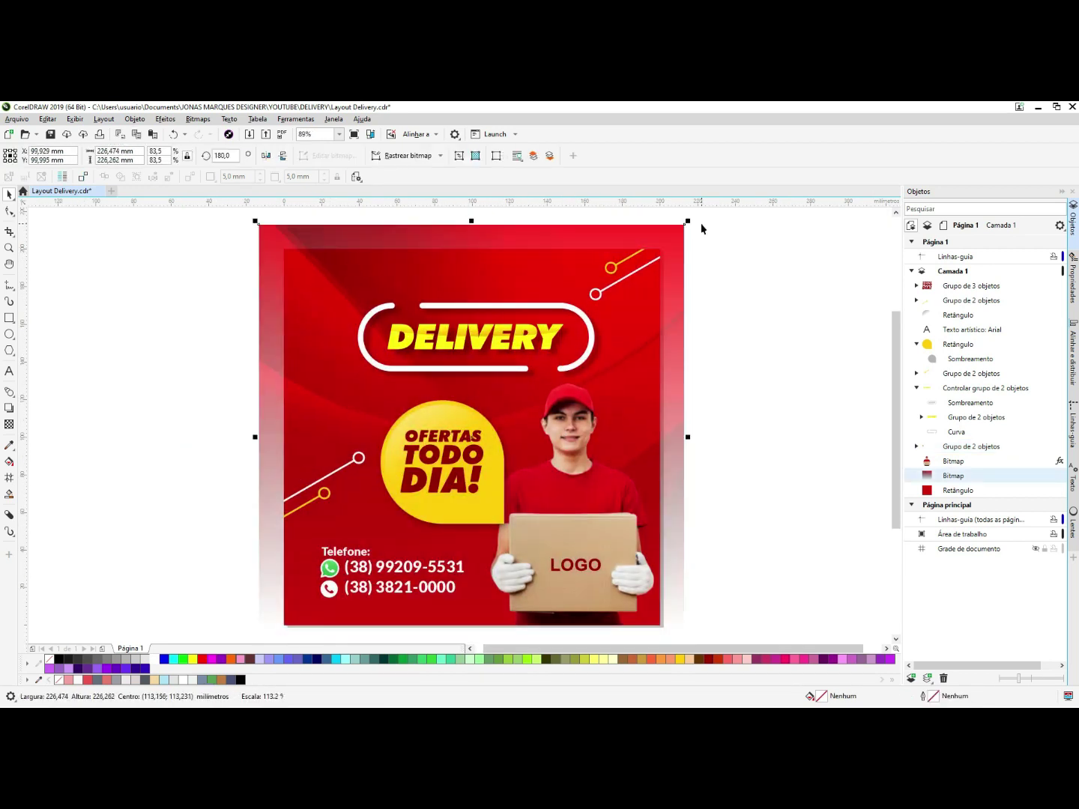
{"action": "key", "text": "ctrl+z"}
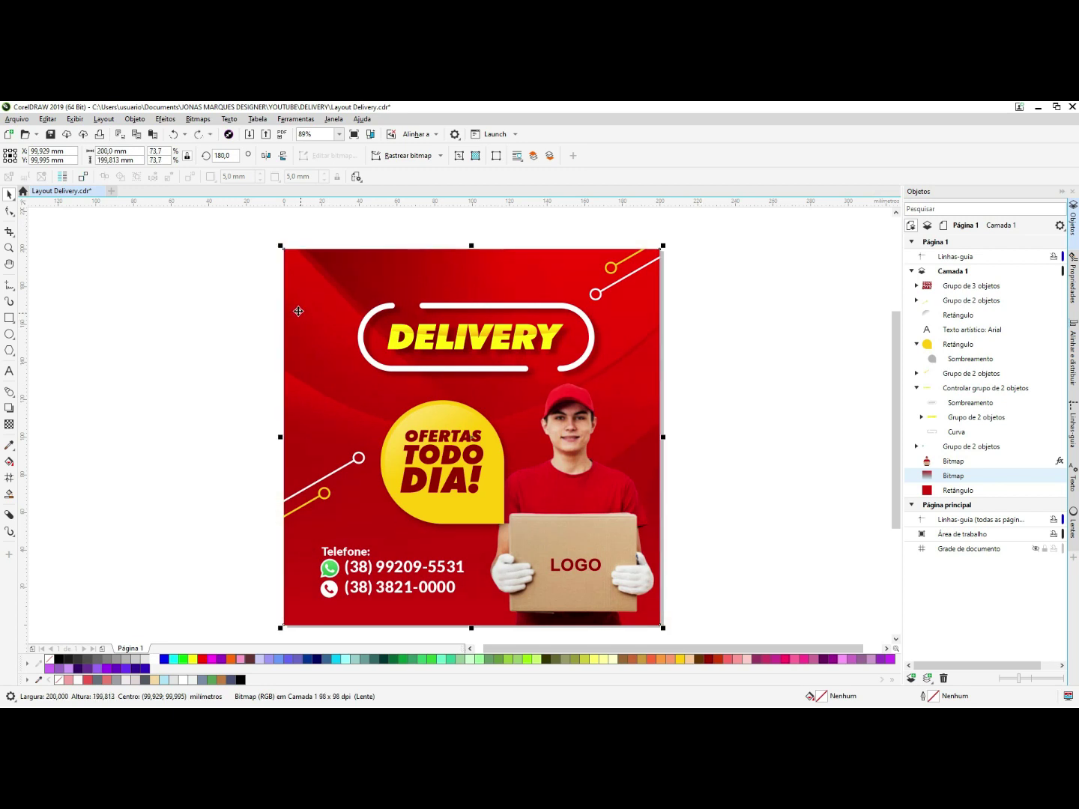
{"action": "left_click_drag", "start_coordinate": [292, 287], "coordinate": [664, 261]}
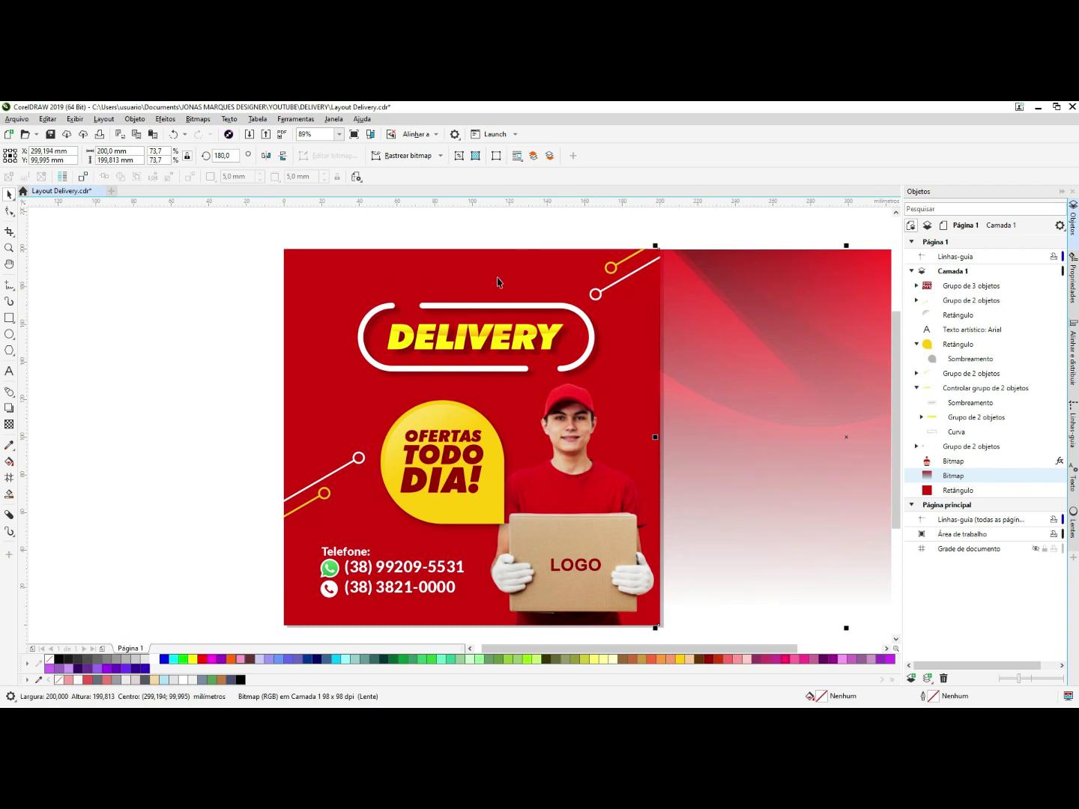
{"action": "key", "text": "ctrl+z"}
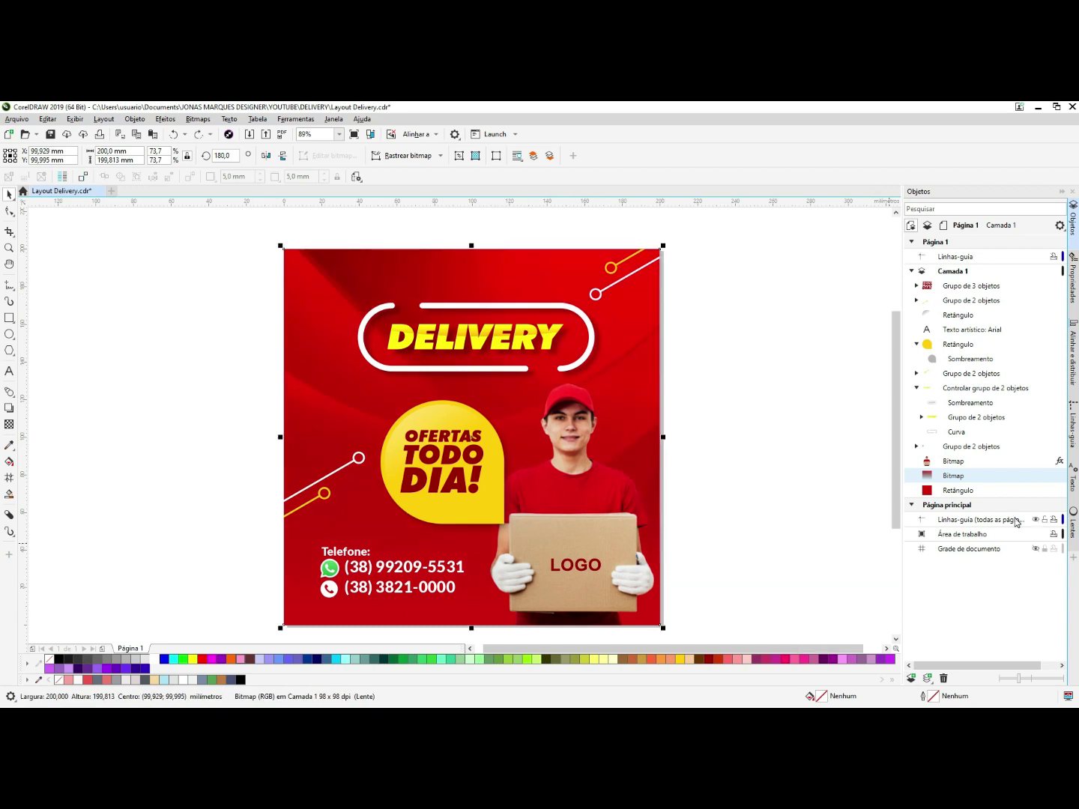
- Move the translucent background bitmap beside the page and change the red background rectangle's fill from uniform to gradient
{"action": "left_click_drag", "start_coordinate": [307, 268], "coordinate": [661, 263]}
{"action": "left_click", "coordinate": [314, 273]}
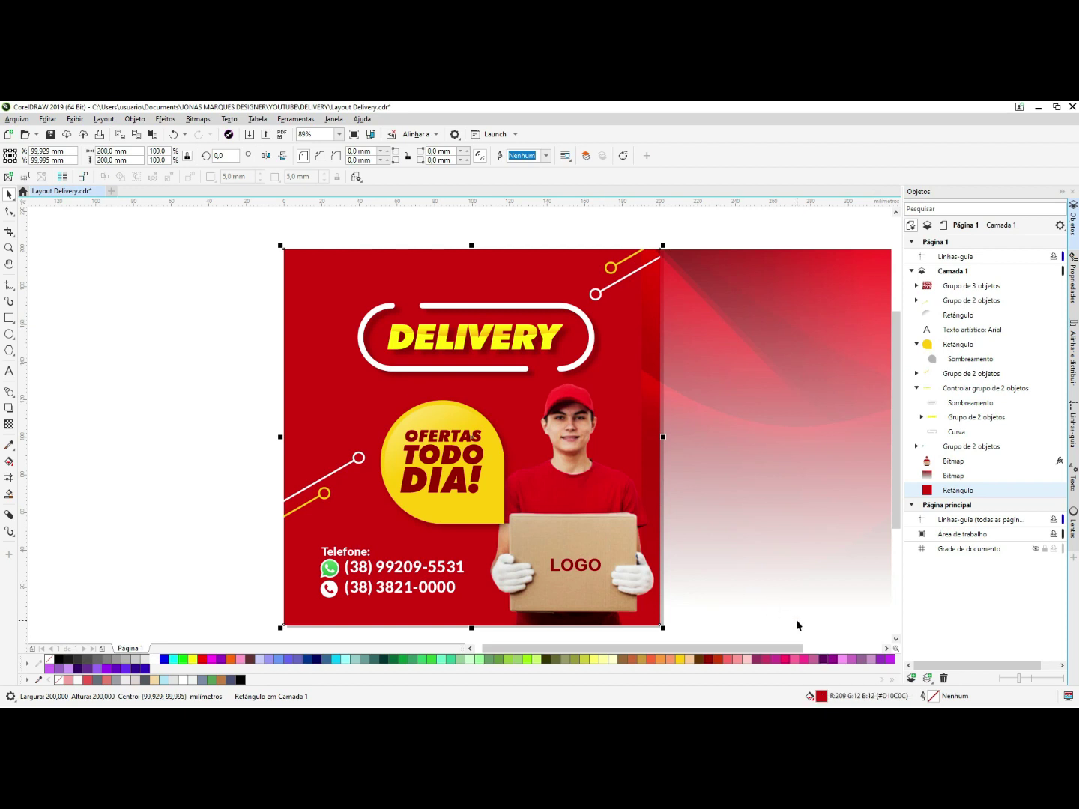
{"action": "left_click_drag", "start_coordinate": [486, 245], "coordinate": [689, 215]}
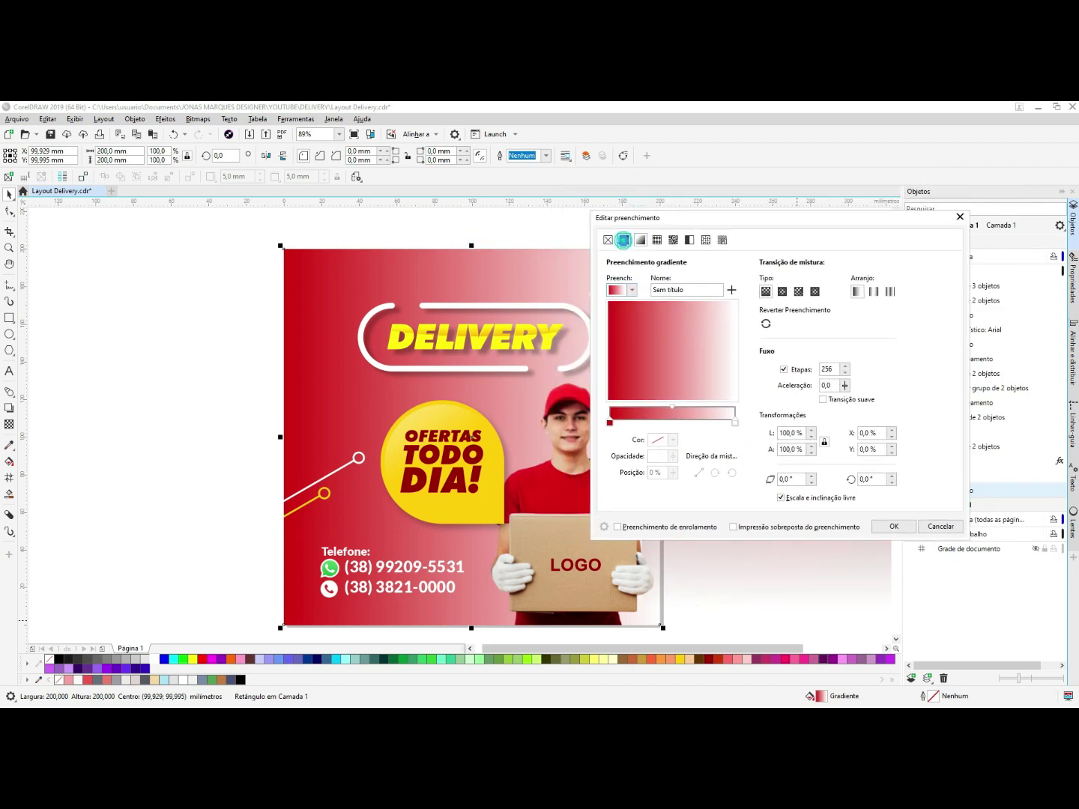
{"action": "left_click", "coordinate": [625, 240]}
{"action": "left_click", "coordinate": [624, 239]}
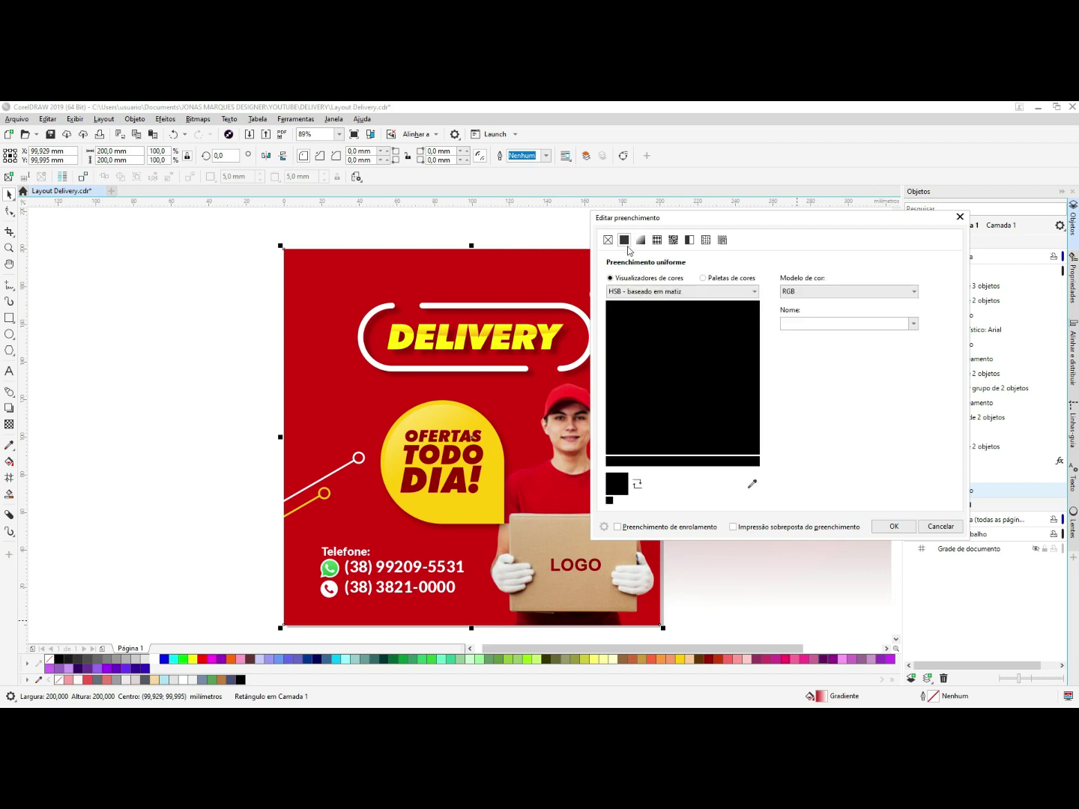
{"action": "left_click", "coordinate": [641, 241]}
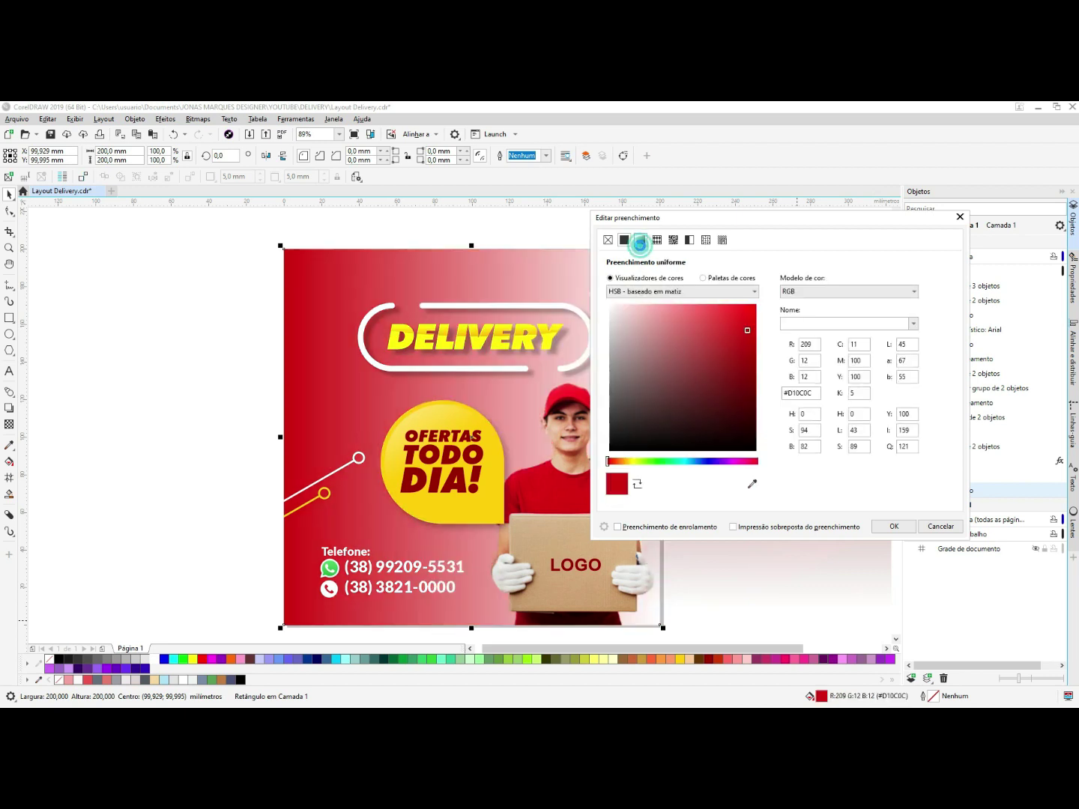
{"action": "left_click_drag", "start_coordinate": [672, 227], "coordinate": [716, 237]}
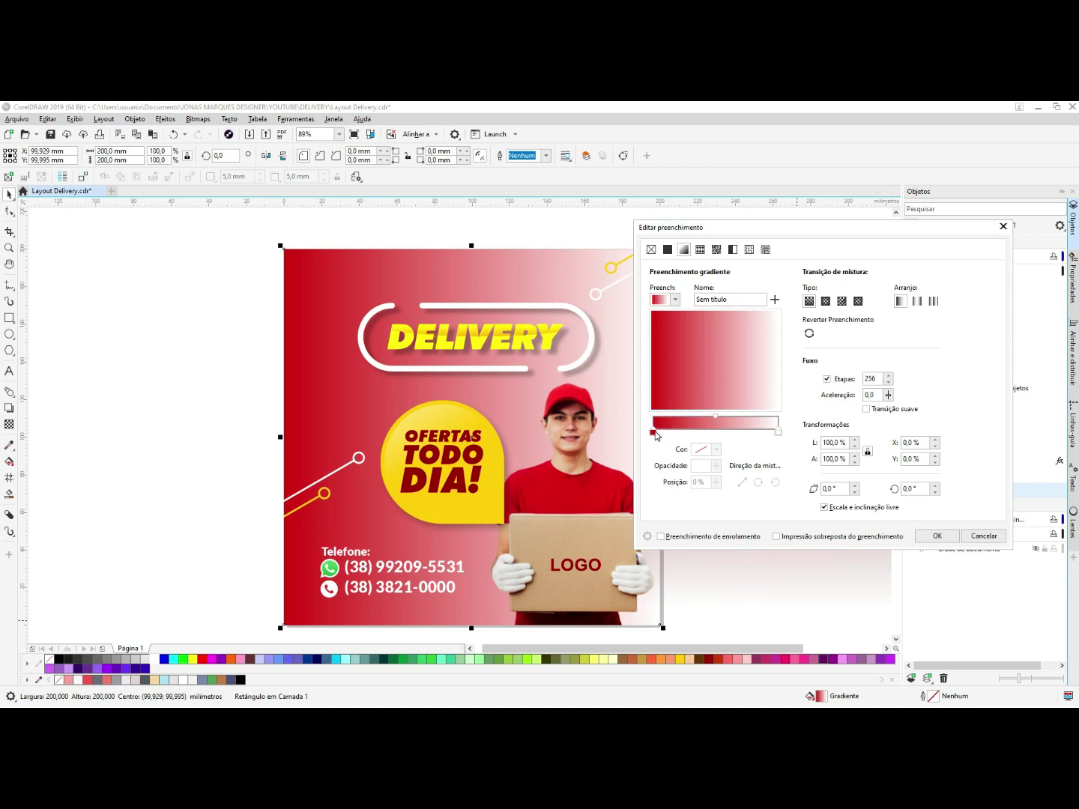
- Set the gradient's white end colour to dark red #780000 and rotate the gradient to 307.3° so it darkens toward the lower right
{"action": "left_click", "coordinate": [779, 433]}
{"action": "left_click", "coordinate": [716, 449]}
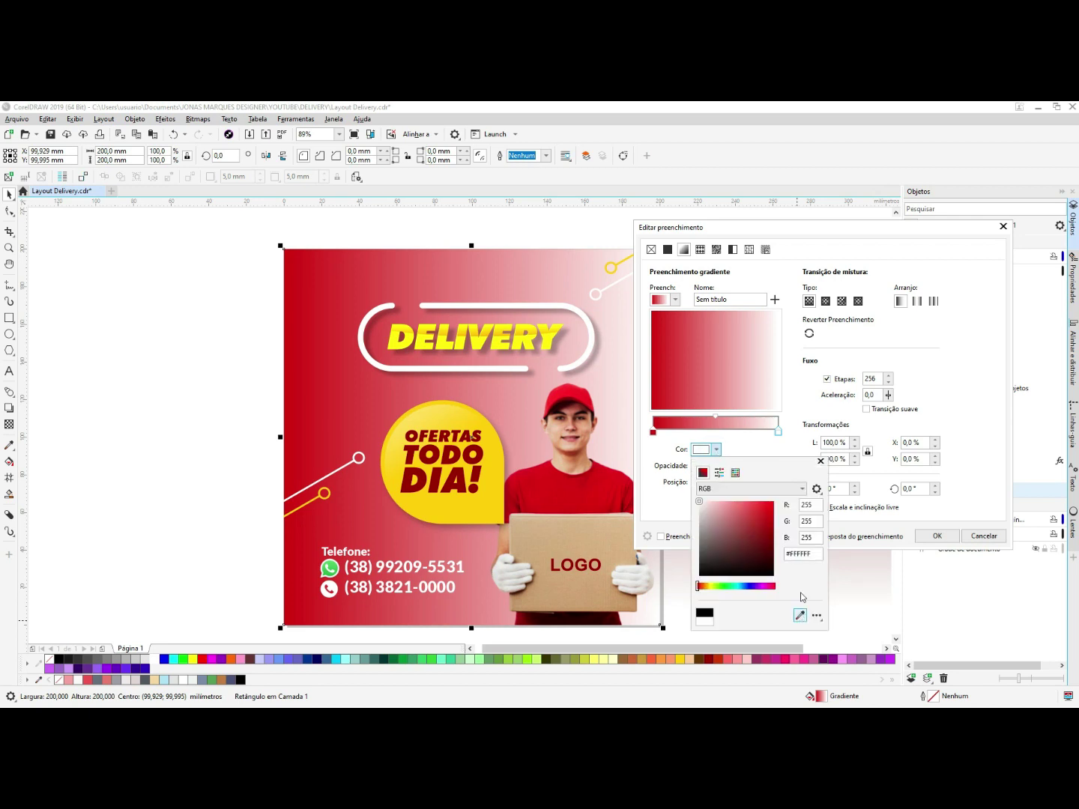
{"action": "left_click_drag", "start_coordinate": [756, 520], "coordinate": [776, 544]}
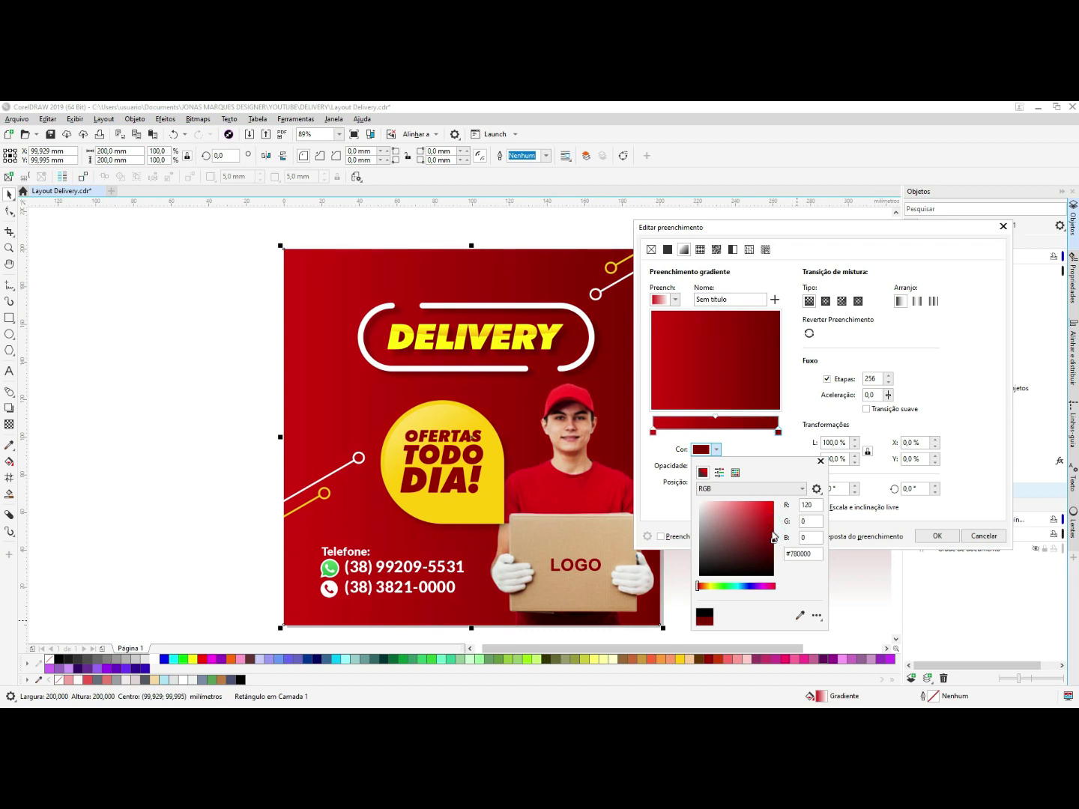
{"action": "left_click", "coordinate": [752, 382]}
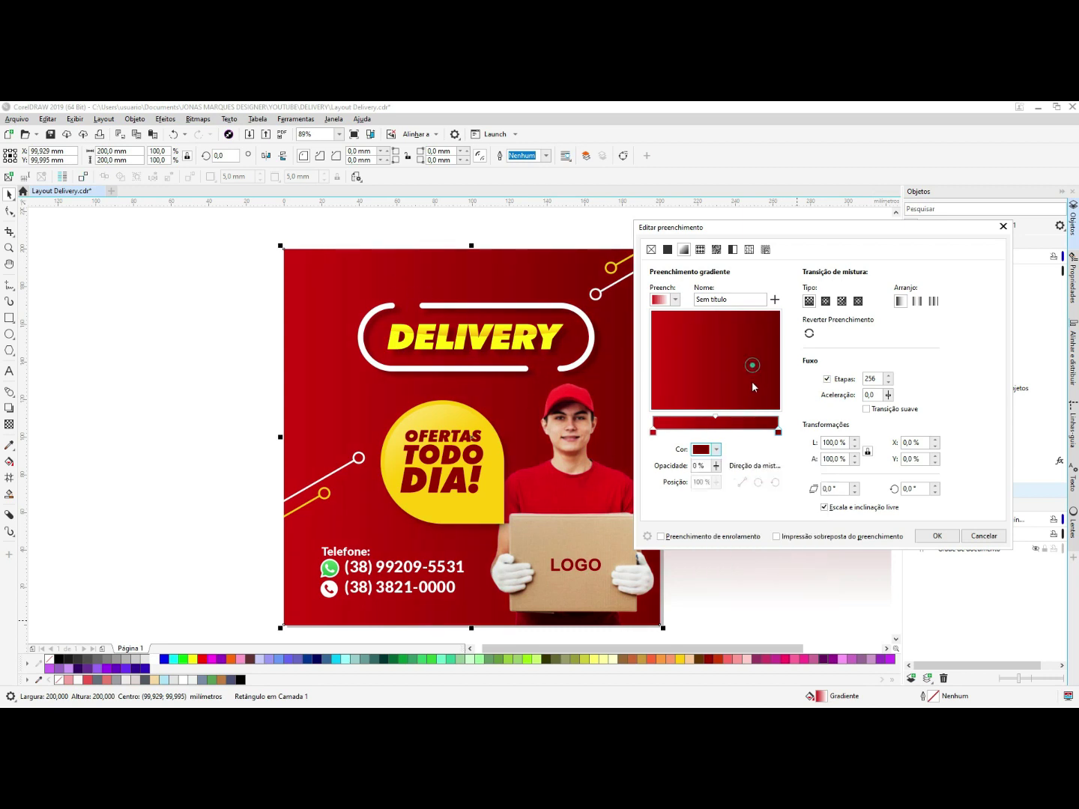
{"action": "left_click", "coordinate": [746, 389]}
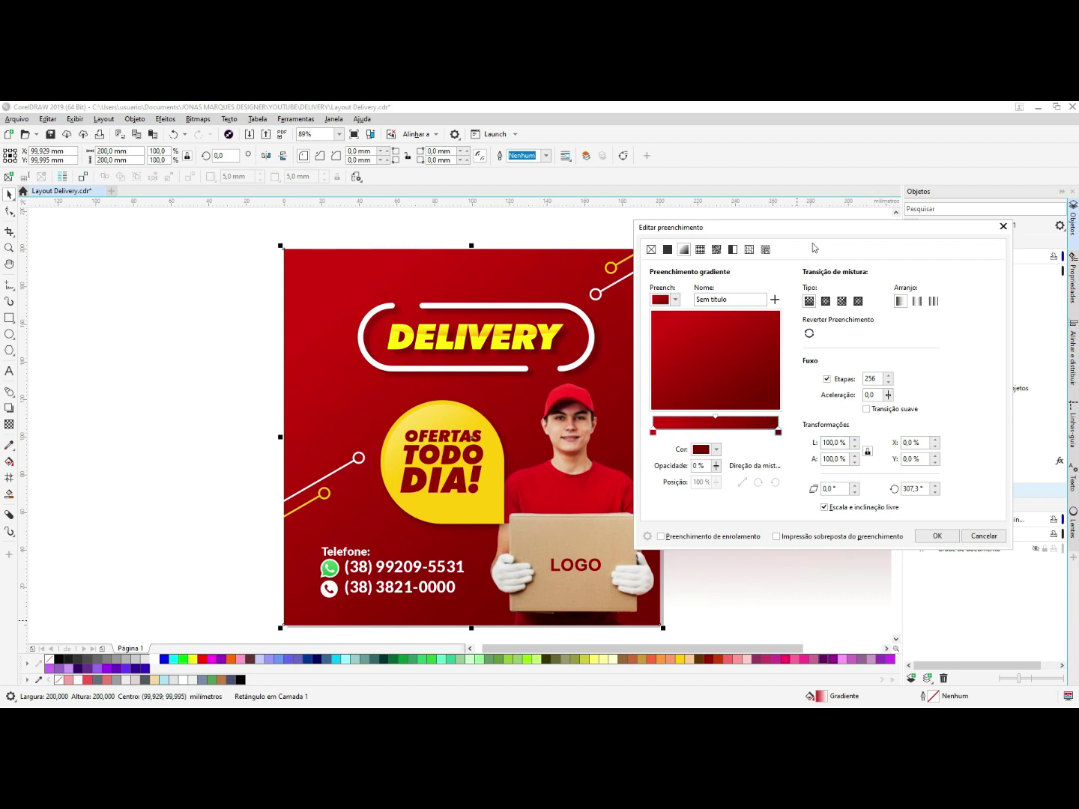
{"action": "left_click", "coordinate": [936, 537]}
- Centre the translucent background bitmap back on the page over the gradient rectangle
{"action": "left_click", "coordinate": [775, 415]}
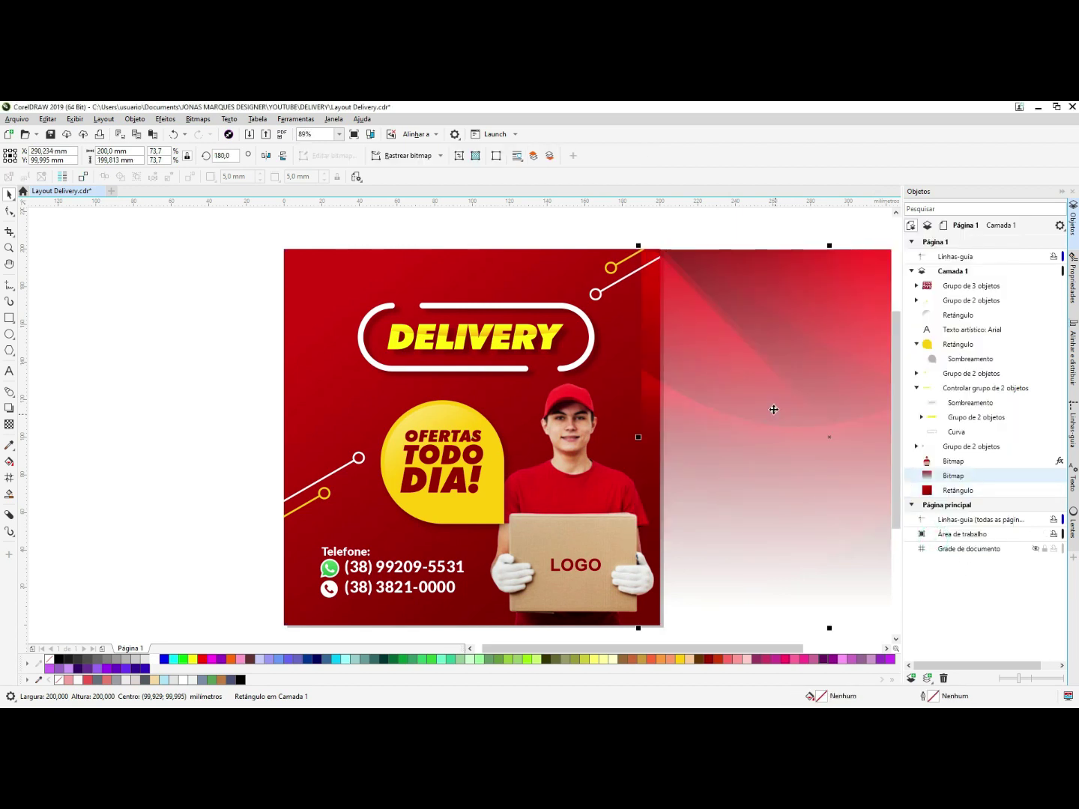
{"action": "left_click_drag", "start_coordinate": [728, 321], "coordinate": [660, 320]}
{"action": "key", "text": "p"}
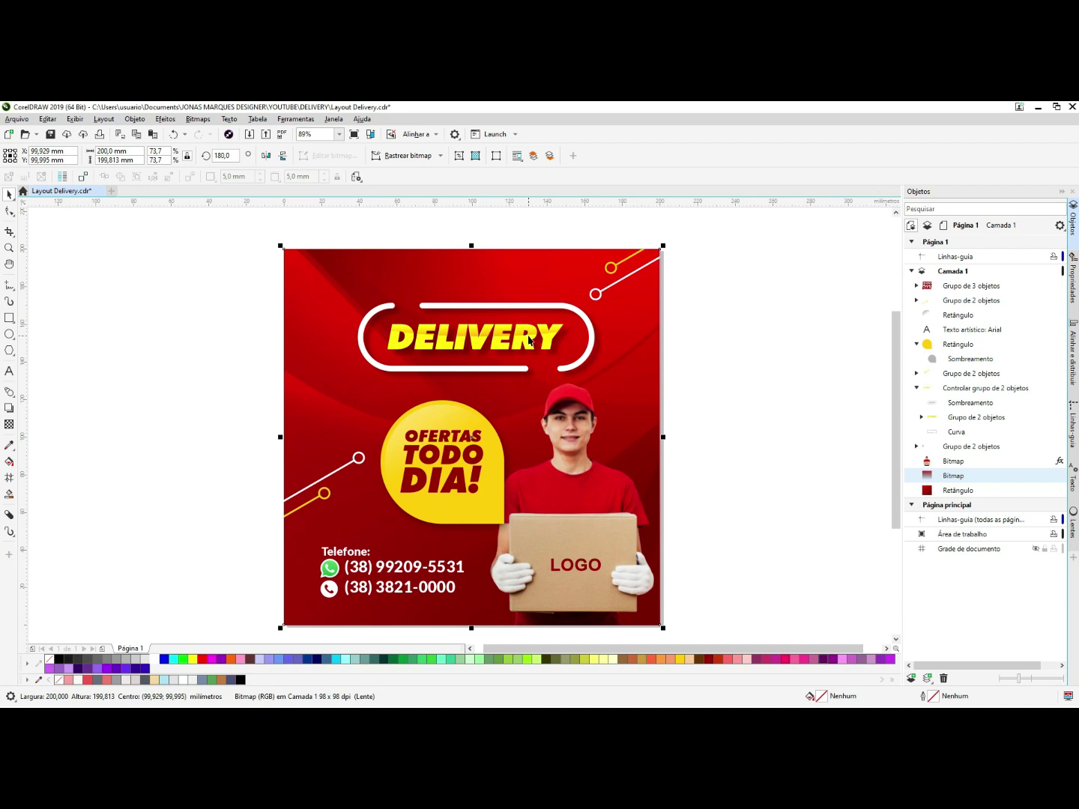
- Shift the midpoint of the translucent background bitmap's linear transparency upward, above the page, so the texture becomes fainter
{"action": "left_click", "coordinate": [9, 425]}
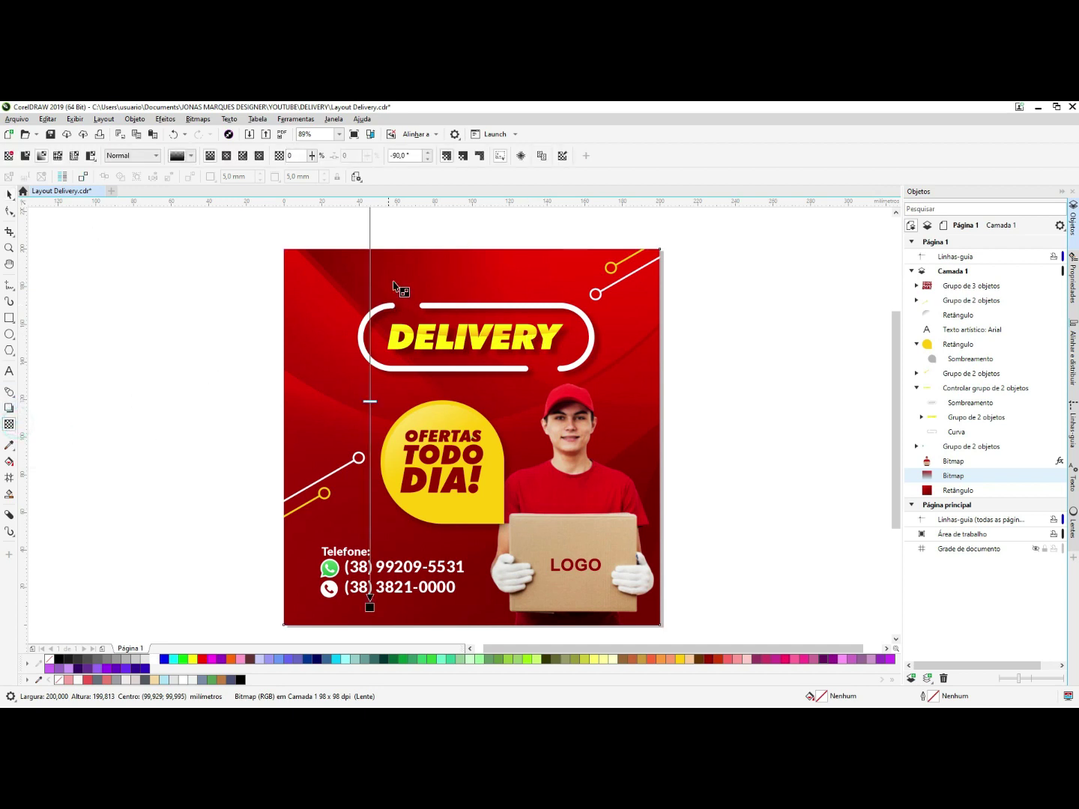
{"action": "scroll", "coordinate": [405, 427], "scroll_direction": "down", "scroll_amount": 2}
{"action": "left_click_drag", "start_coordinate": [386, 296], "coordinate": [385, 168]}
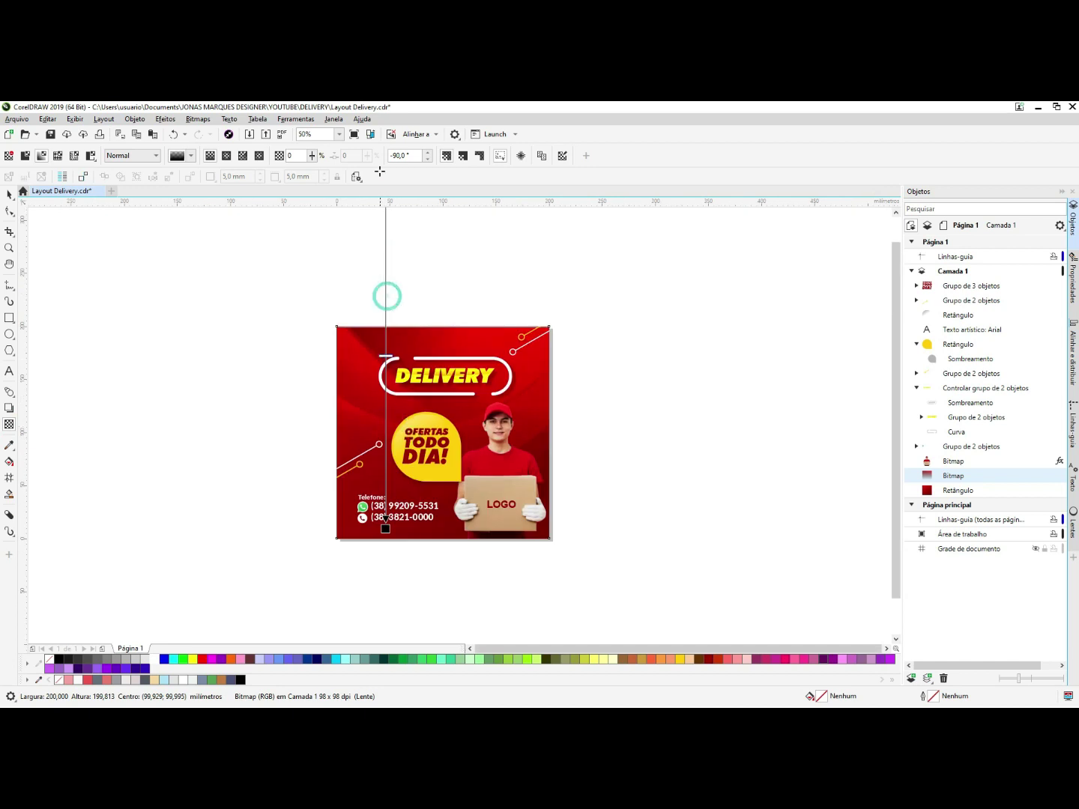
{"action": "left_click_drag", "start_coordinate": [389, 348], "coordinate": [385, 301]}
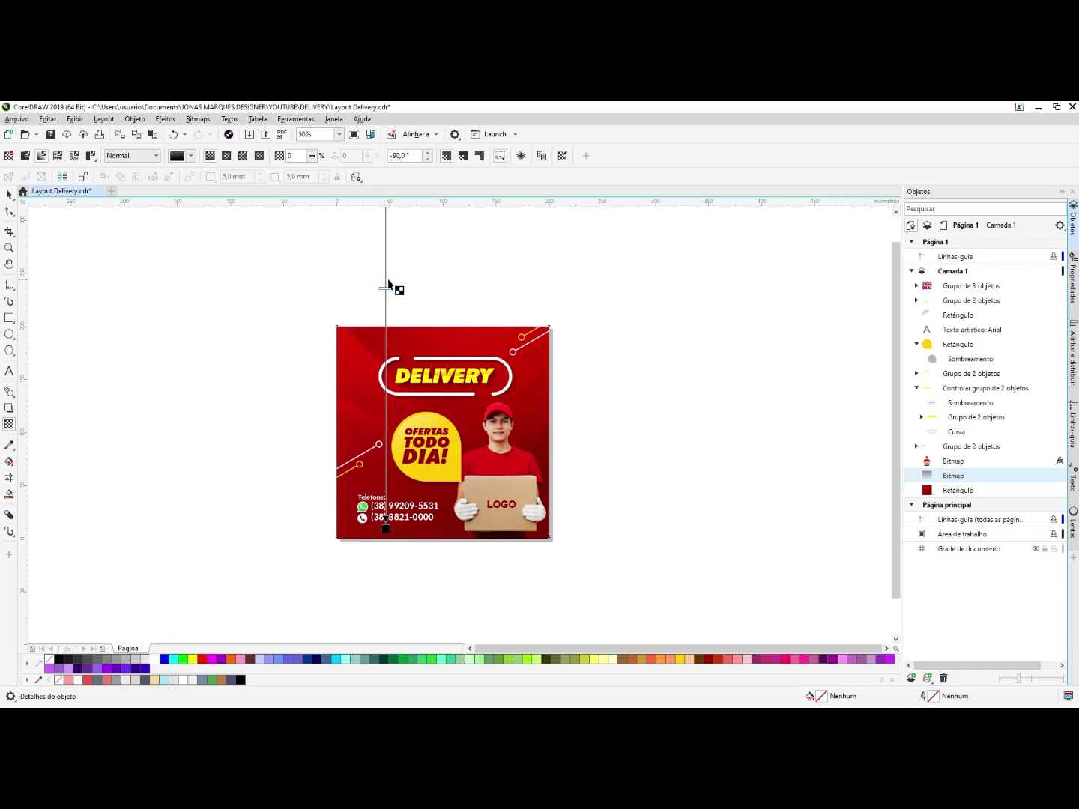
{"action": "key", "text": "space"}
{"action": "scroll", "coordinate": [559, 296], "scroll_direction": "up", "scroll_amount": 2}
{"action": "key", "text": "space"}
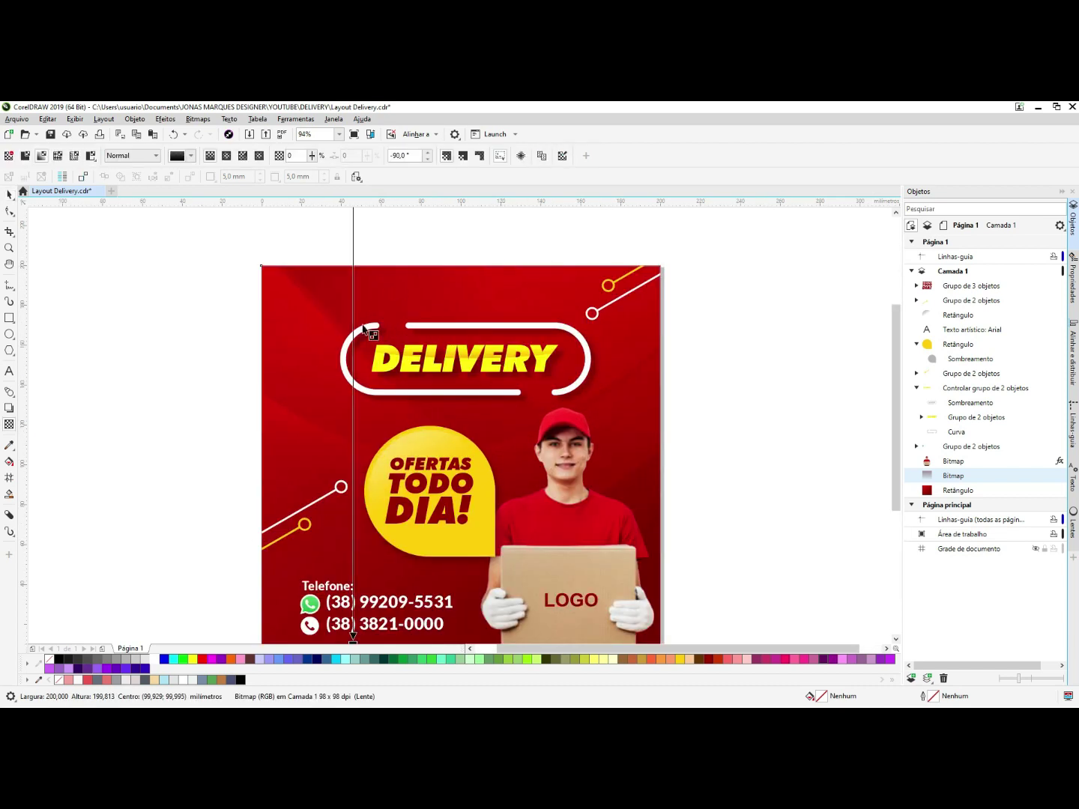
{"action": "scroll", "coordinate": [349, 490], "scroll_direction": "down", "scroll_amount": 2}
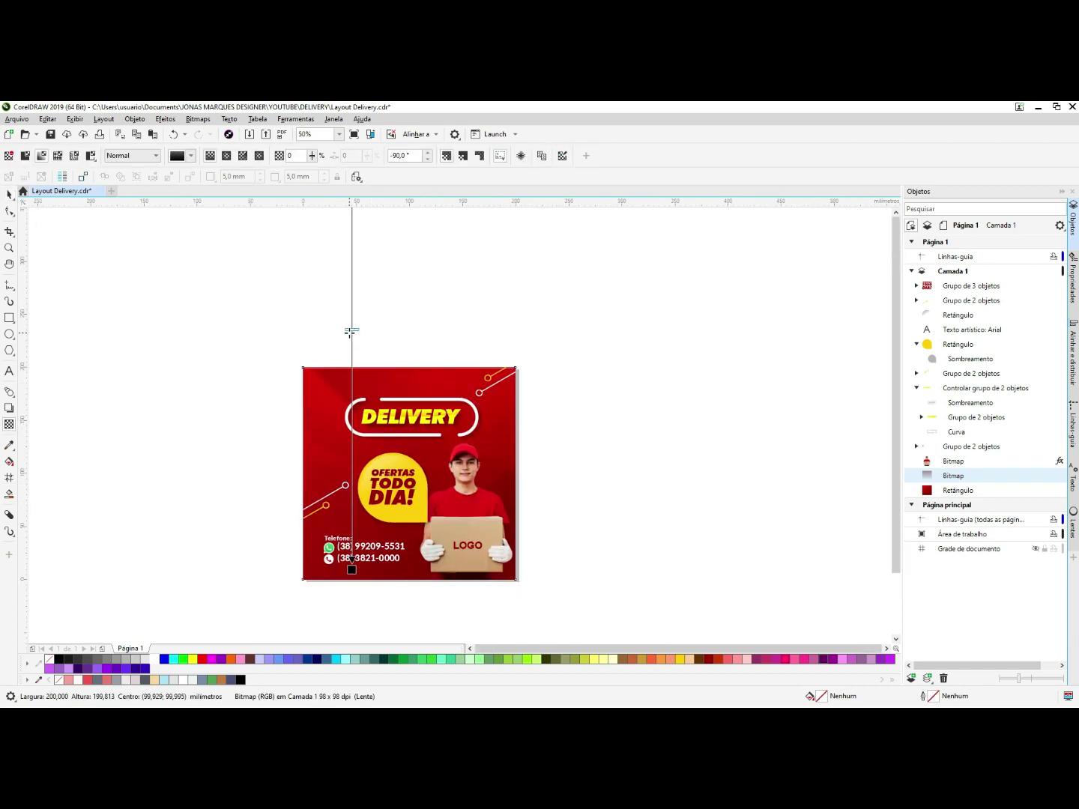
{"action": "key", "text": "space"}
{"action": "key", "text": "F2"}
{"action": "left_click_drag", "start_coordinate": [539, 332], "coordinate": [296, 617]}
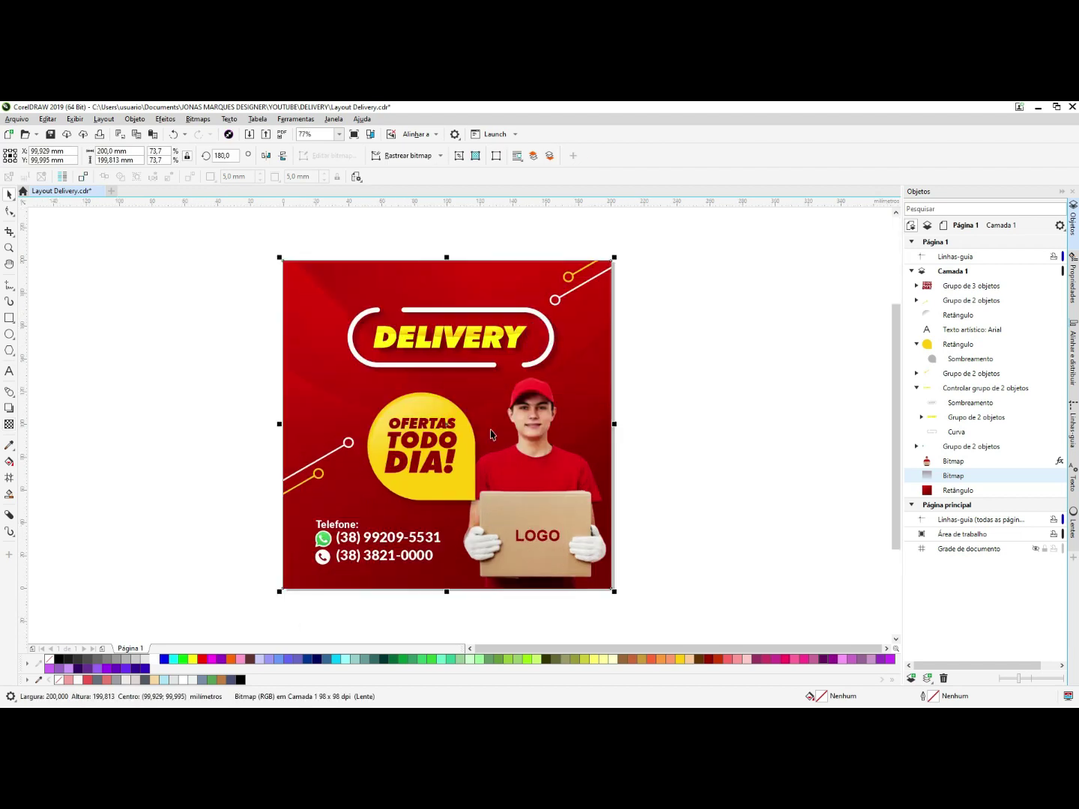
- Group the yellow OFERTAS TODO DIA! badge with its text and enlarge the group to about 82.5 mm wide
{"action": "left_click_drag", "start_coordinate": [655, 367], "coordinate": [335, 522]}
{"action": "key", "text": "ctrl+g"}
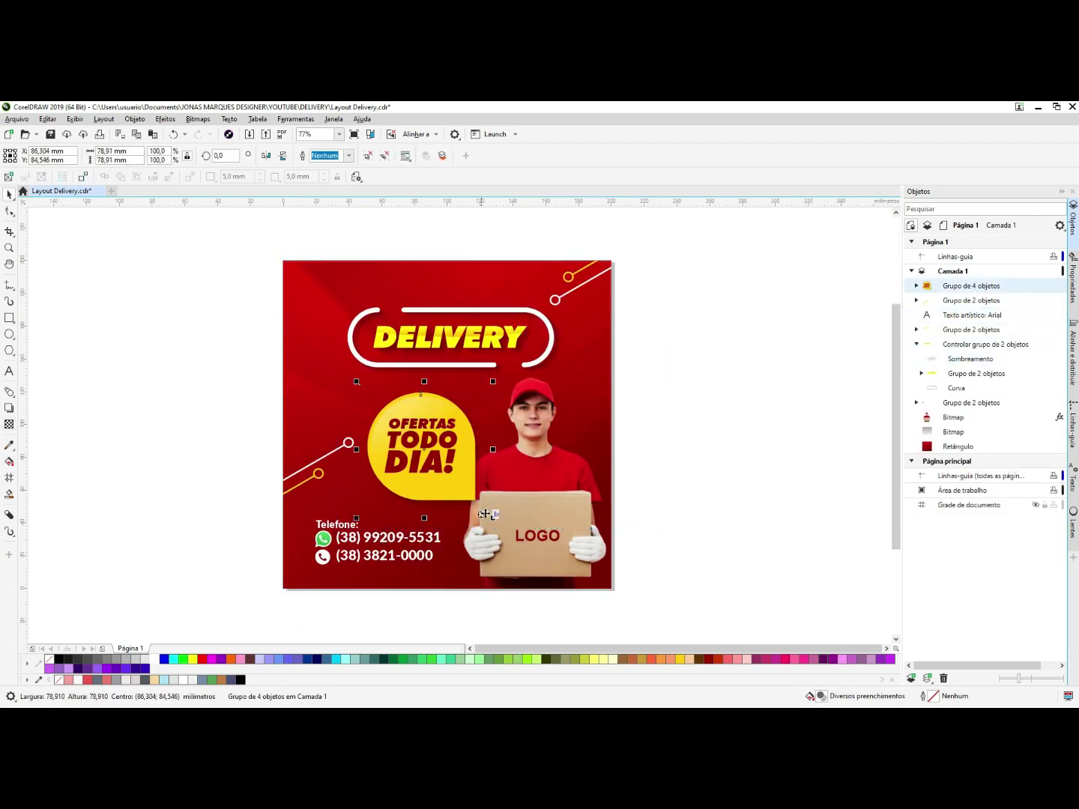
{"action": "left_click_drag", "start_coordinate": [492, 515], "coordinate": [497, 521]}
{"action": "left_click", "coordinate": [689, 412]}
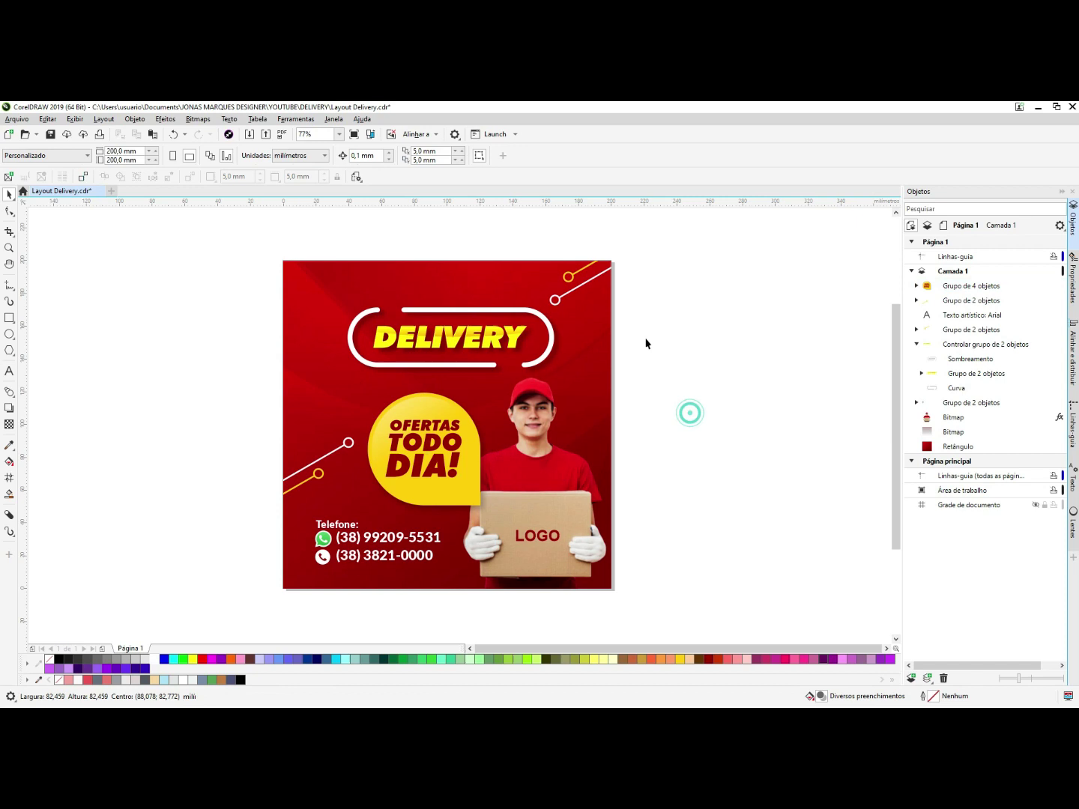
- Paste the city road photo over the layout and enlarge it proportionally to about 355 × 200 mm, covering the page height
{"action": "scroll", "coordinate": [697, 241], "scroll_direction": "up", "scroll_amount": 1}
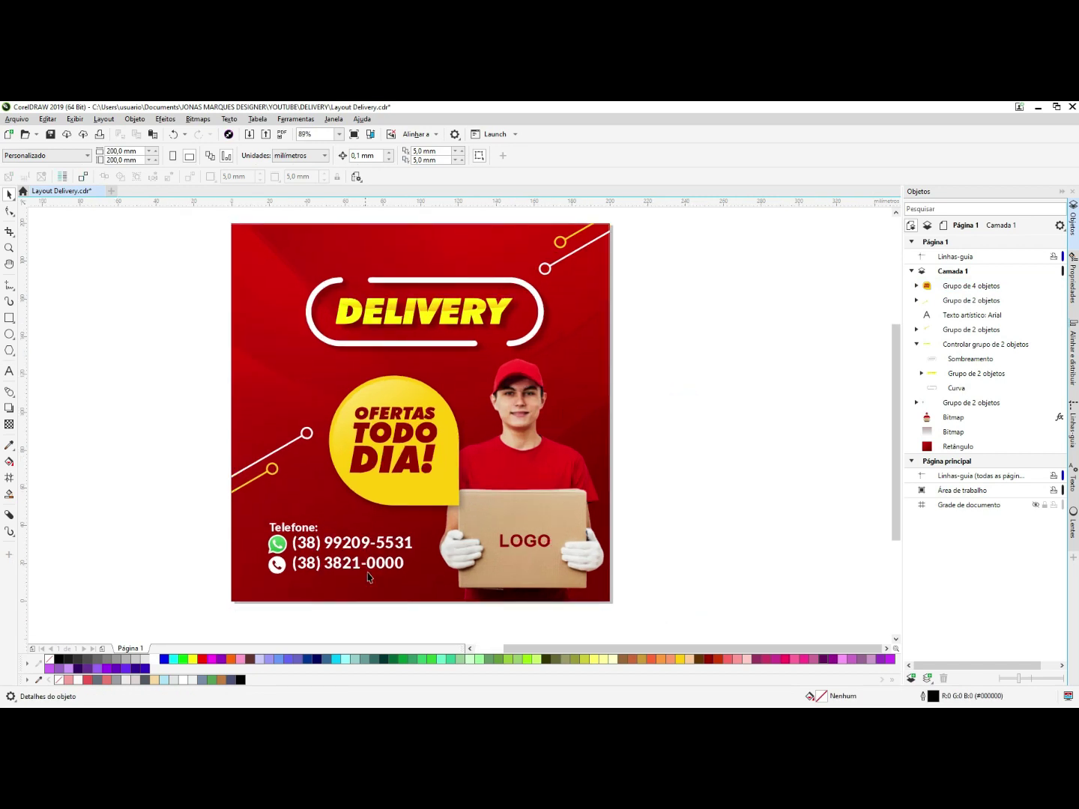
{"action": "left_click", "coordinate": [736, 390]}
{"action": "left_click", "coordinate": [692, 379]}
{"action": "key", "text": "ctrl+v"}
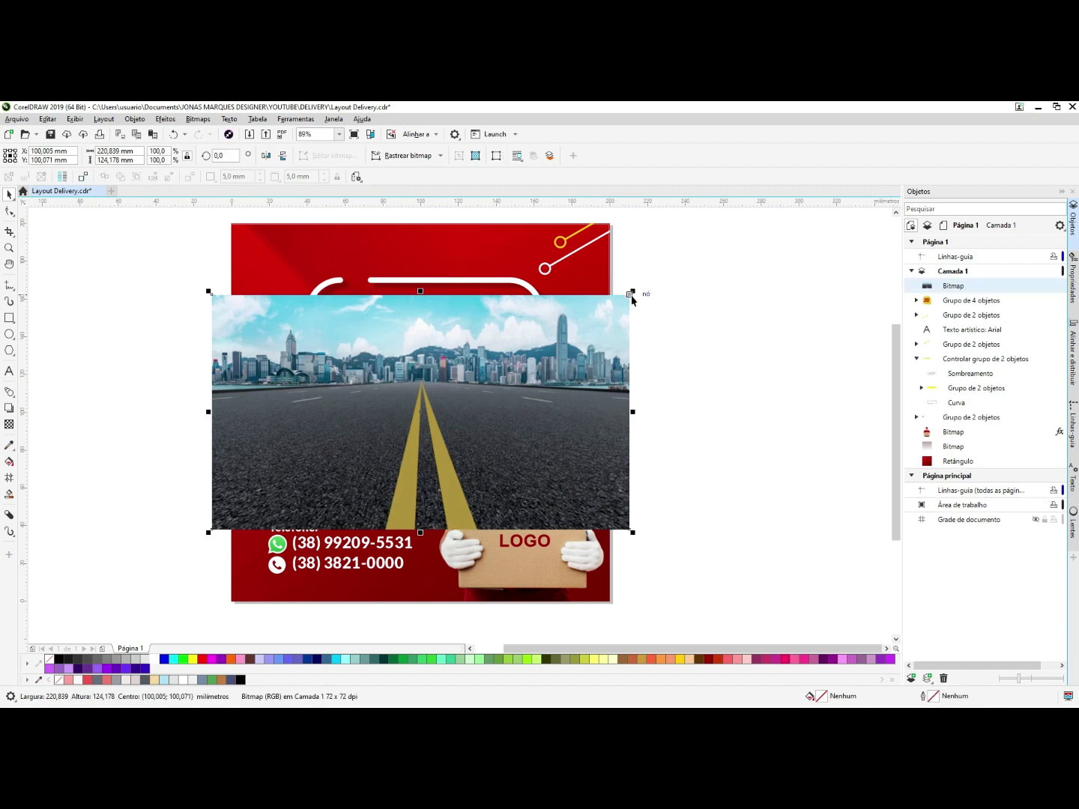
{"action": "left_click_drag", "start_coordinate": [632, 295], "coordinate": [778, 224]}
{"action": "left_click", "coordinate": [828, 388]}
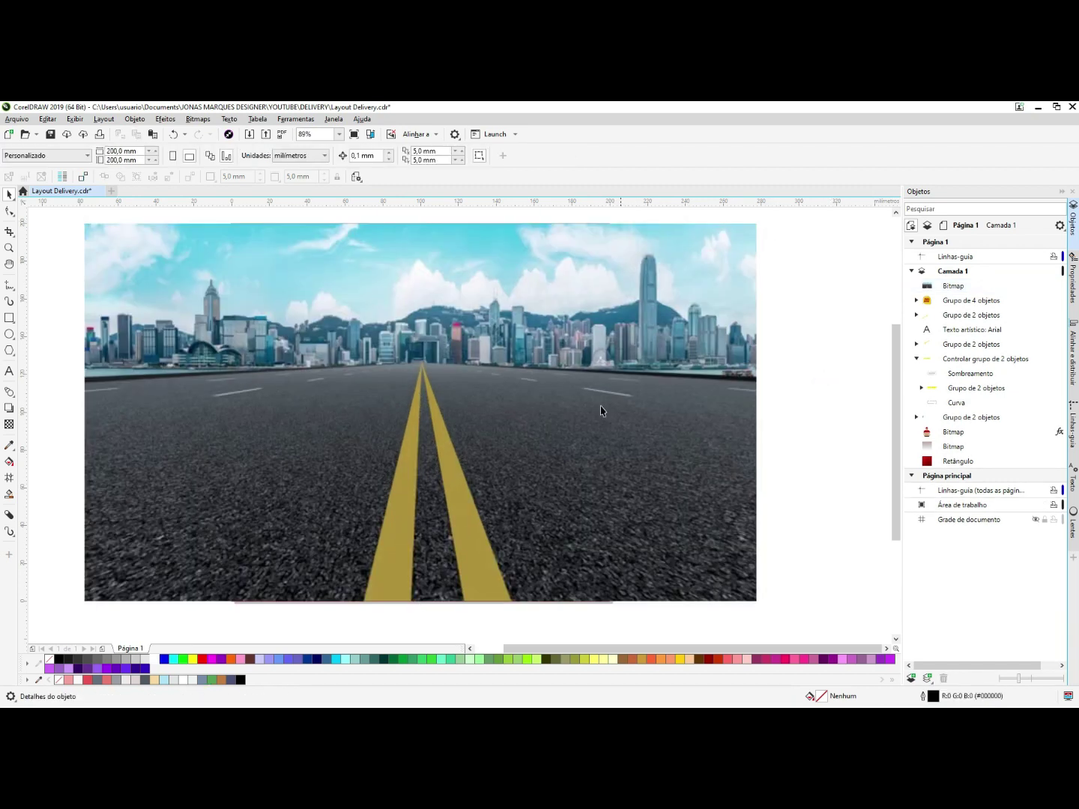
- Give the city road photo a uniform transparency of 50 with the Sobrepor merge mode
{"action": "left_click", "coordinate": [478, 401]}
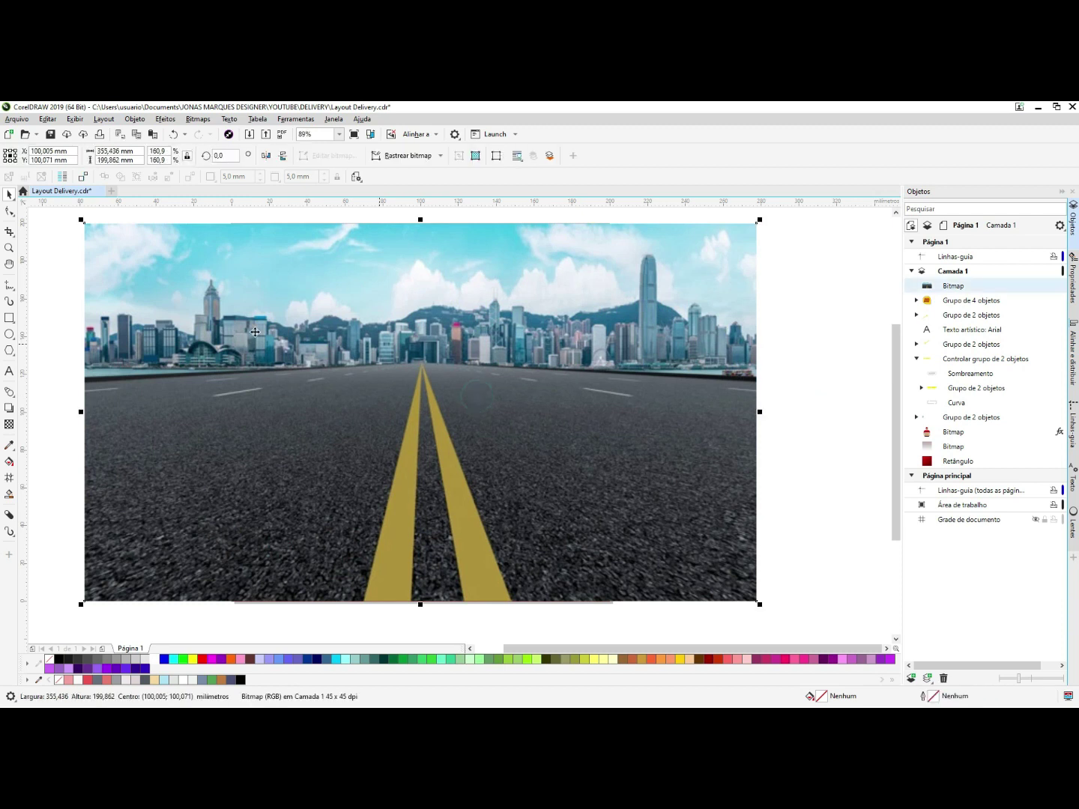
{"action": "left_click", "coordinate": [10, 424]}
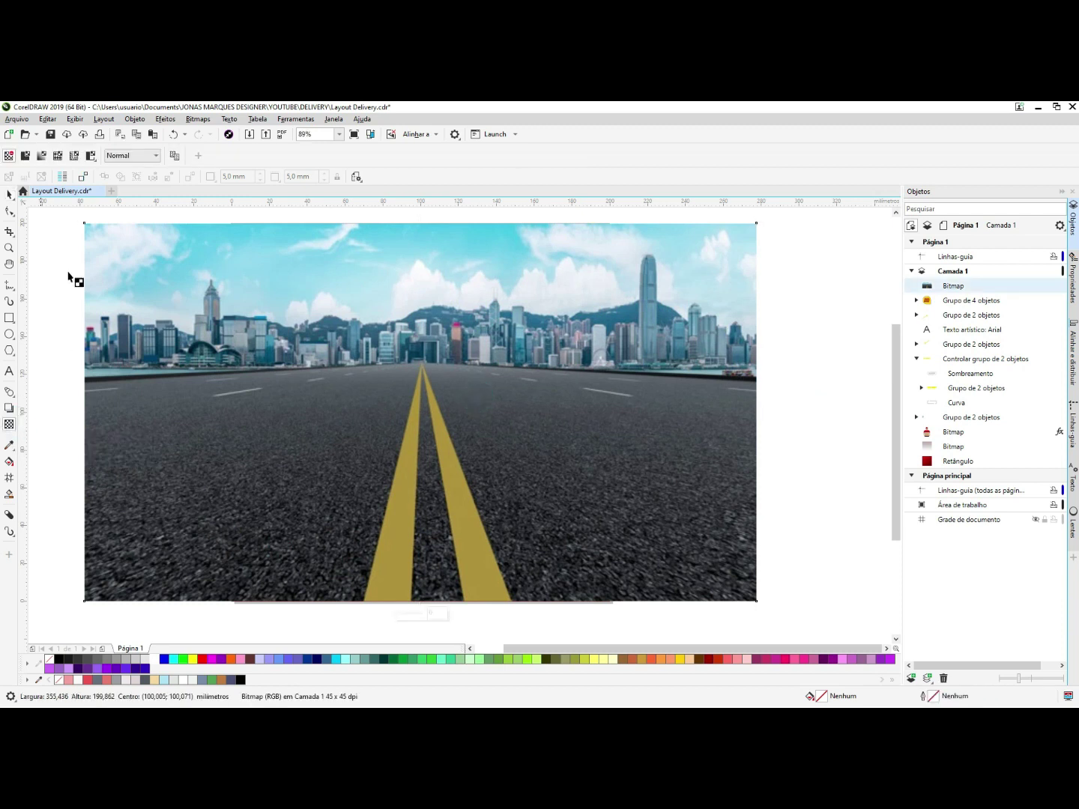
{"action": "left_click", "coordinate": [25, 156]}
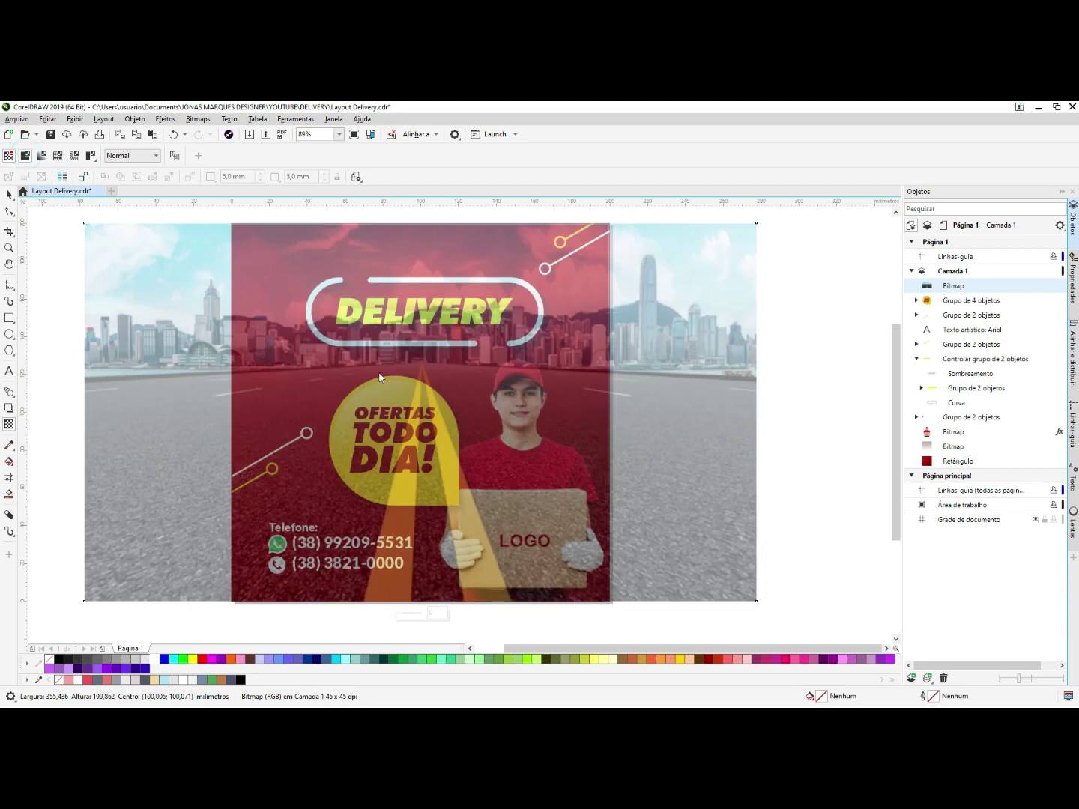
{"action": "left_click", "coordinate": [132, 156]}
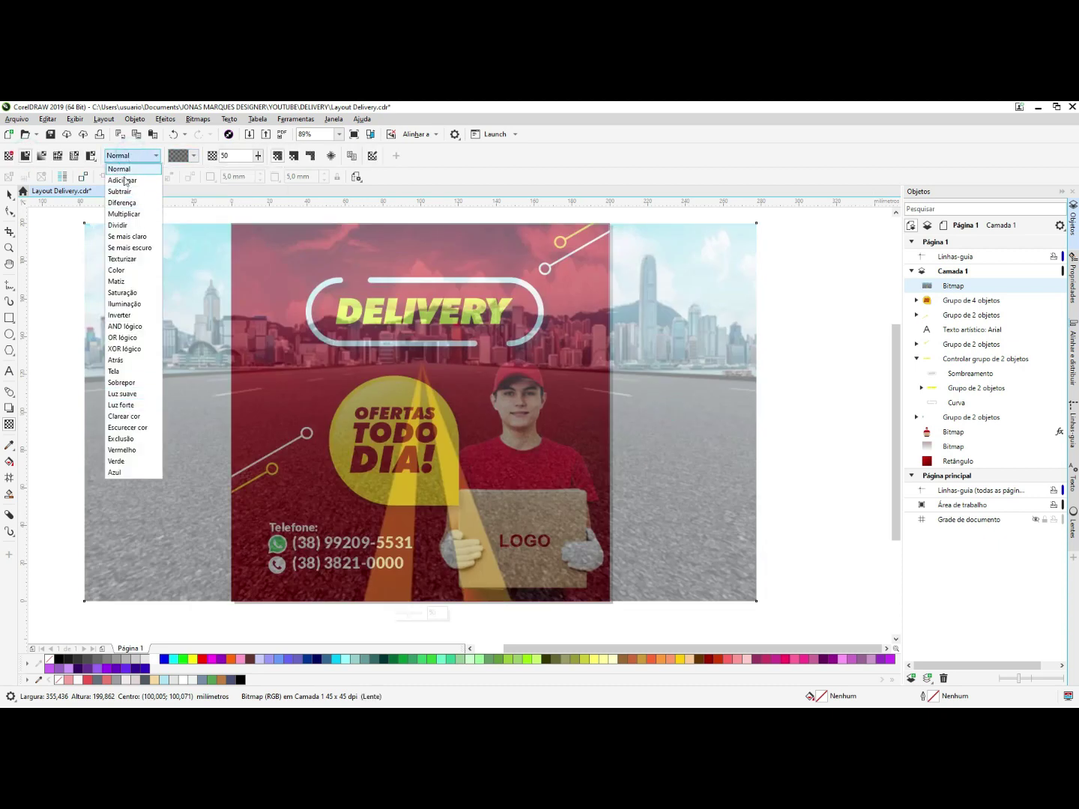
{"action": "left_click", "coordinate": [124, 383]}
{"action": "key", "text": "space"}
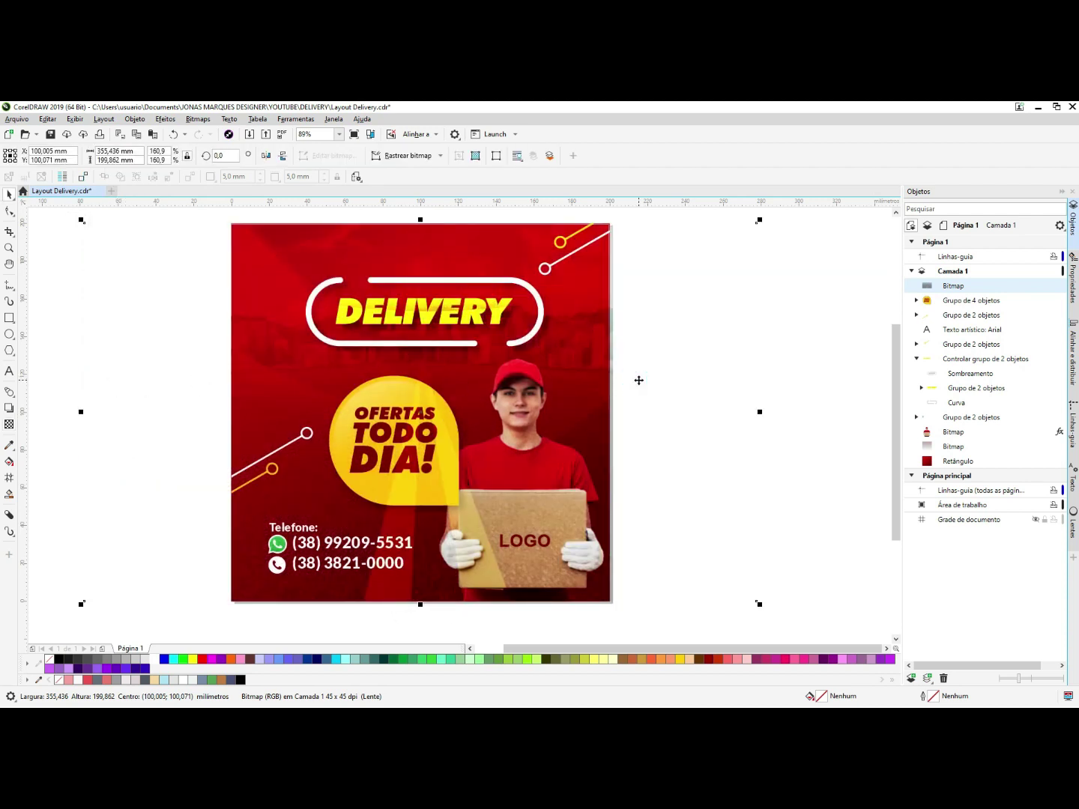
- Send the city road photo behind the artwork, placing it directly above the red gradient rectangle
{"action": "key", "text": "shift+Page_Down"}
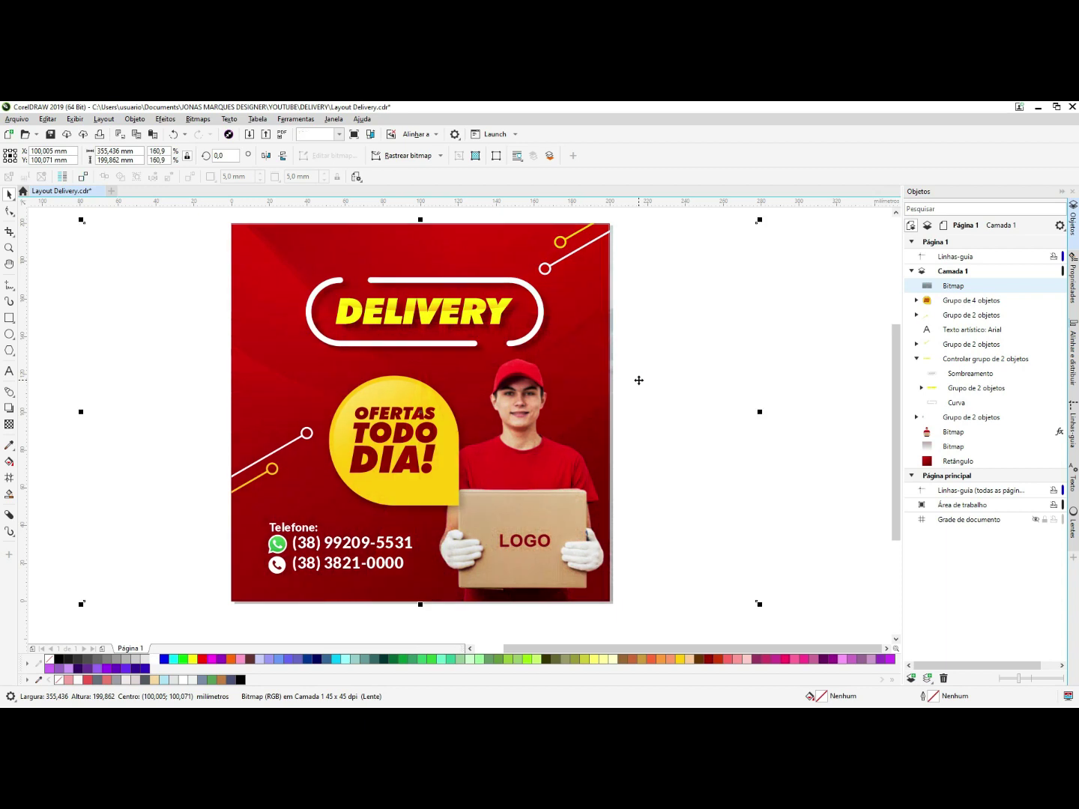
{"action": "key", "text": "ctrl+Page_Up"}
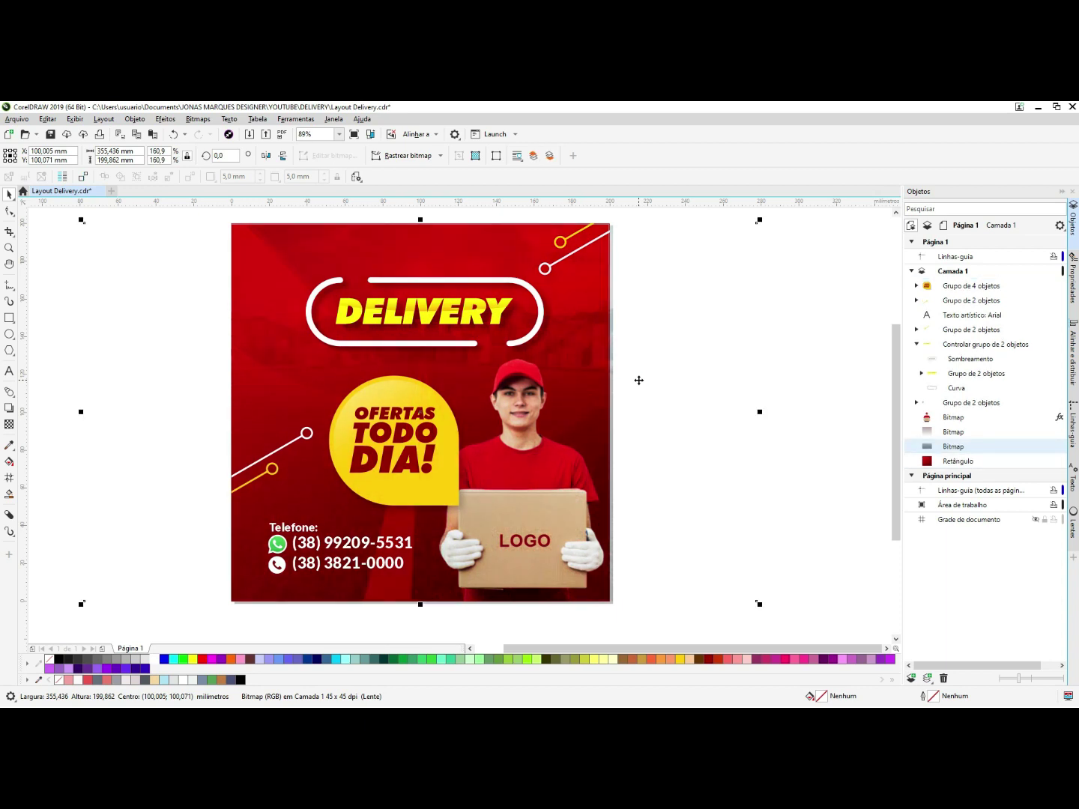
{"action": "left_click", "coordinate": [845, 395]}
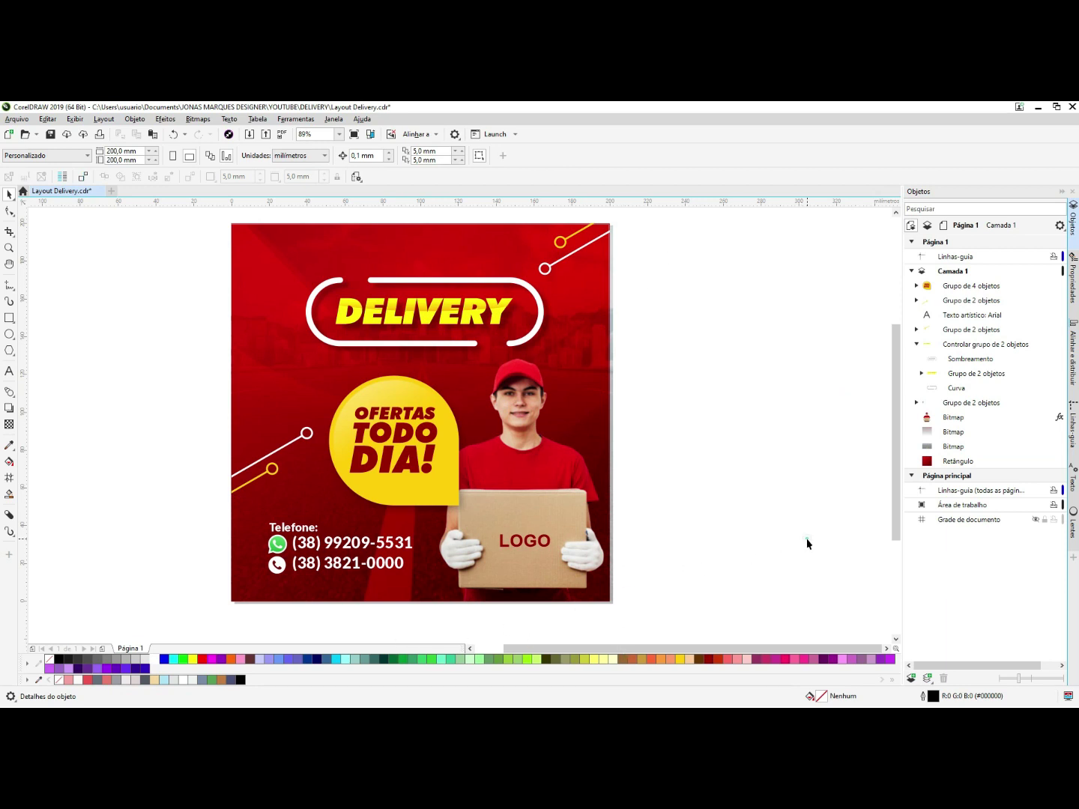
- Intersect the city road photo with the red background rectangle and delete the original oversized photo
{"action": "left_click", "coordinate": [705, 340]}
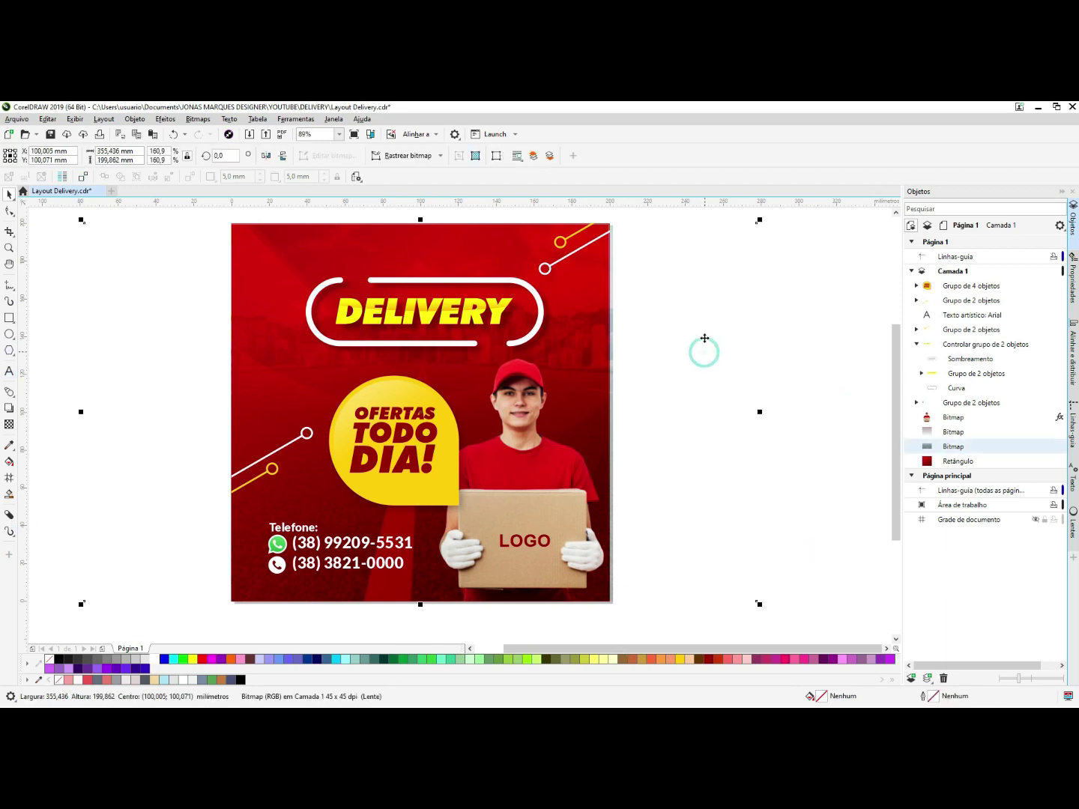
{"action": "left_click", "coordinate": [956, 462]}
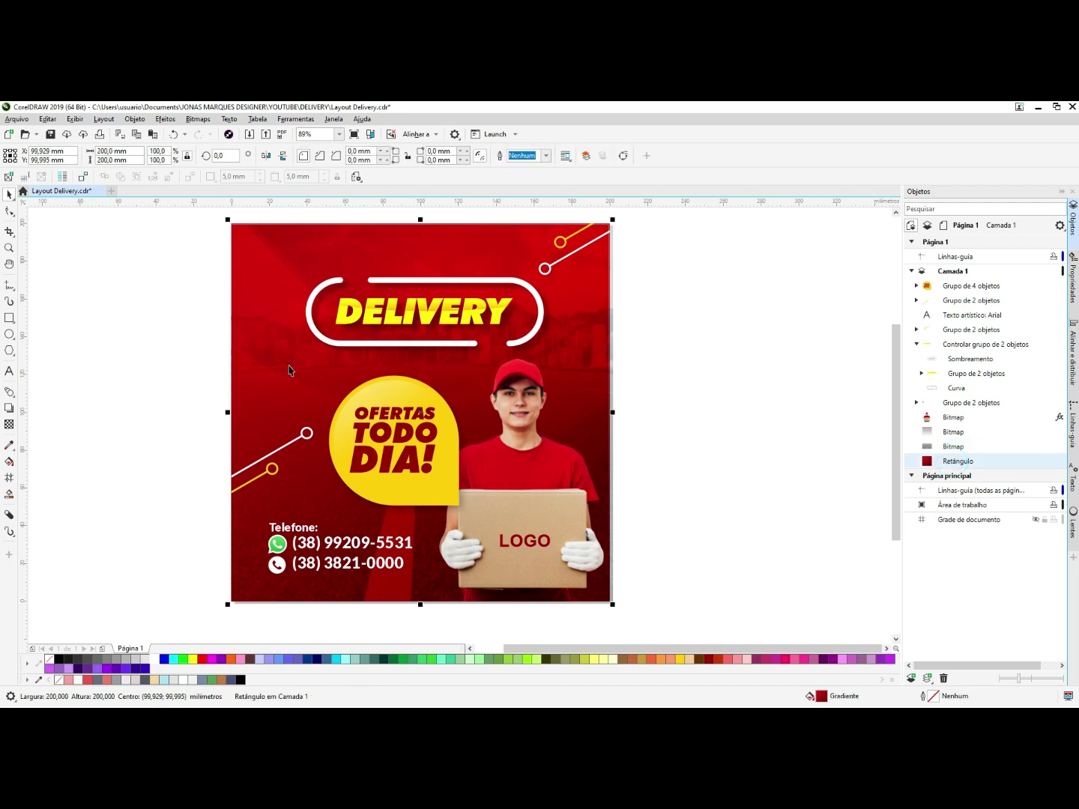
{"action": "left_click", "coordinate": [628, 350], "text": "shift"}
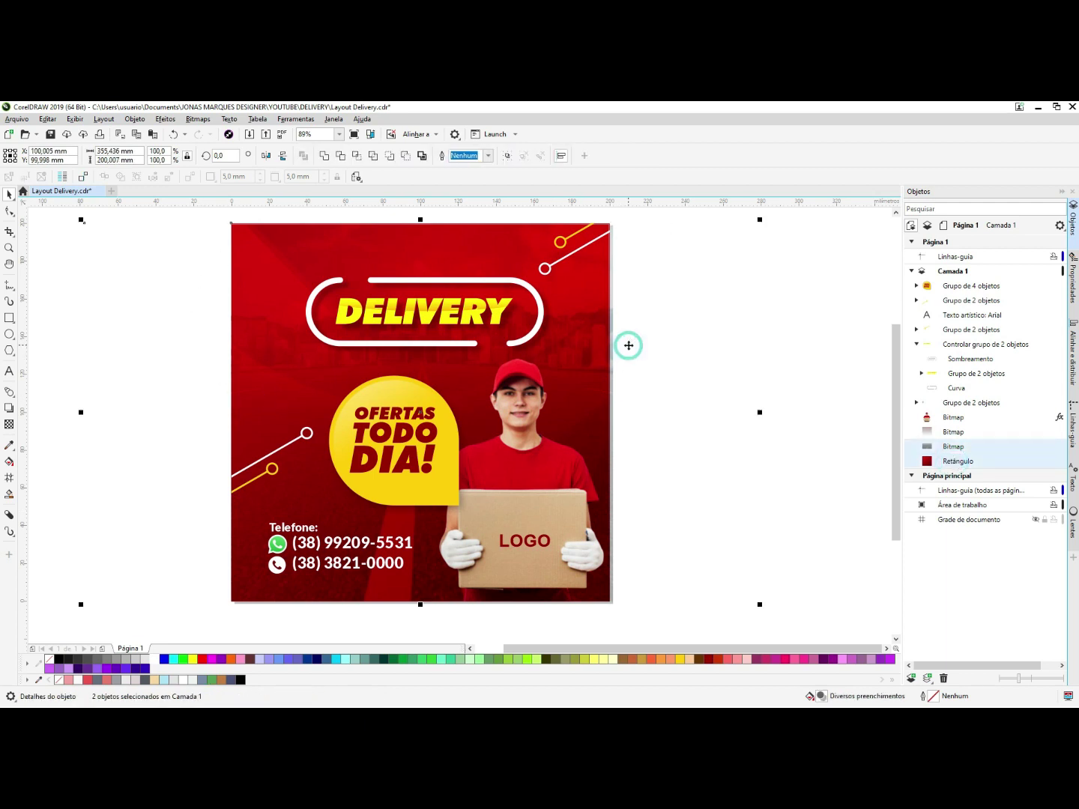
{"action": "left_click", "coordinate": [357, 159]}
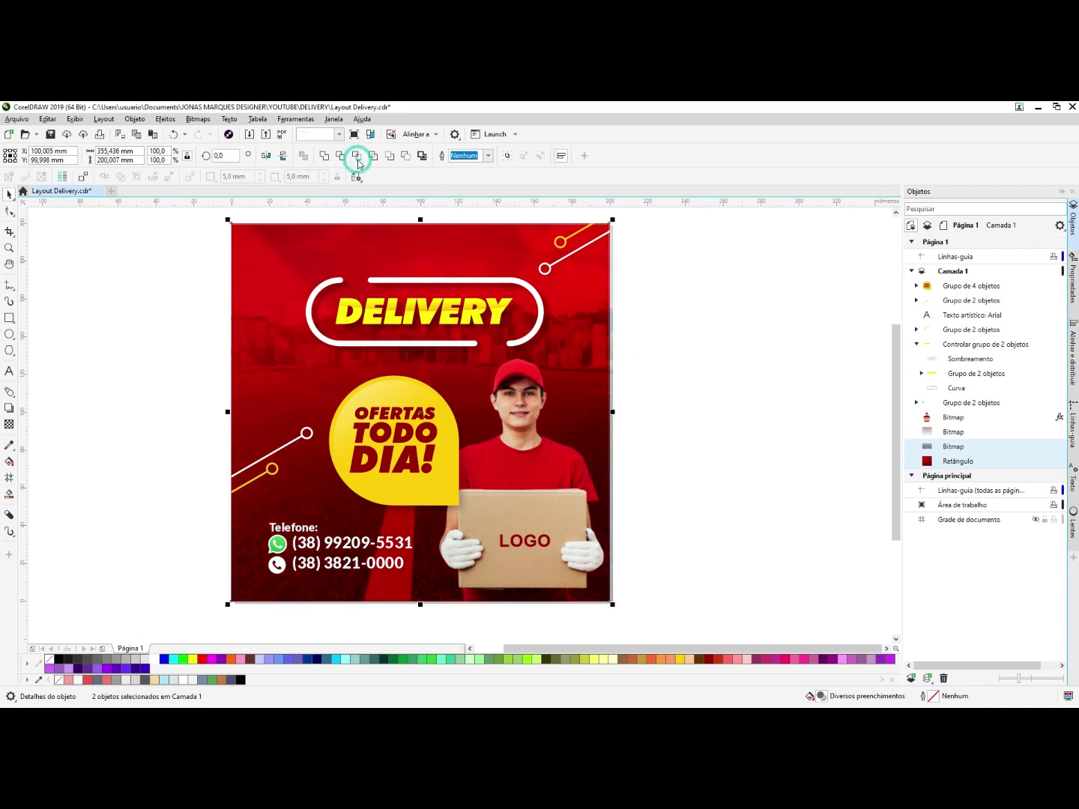
{"action": "left_click", "coordinate": [659, 437]}
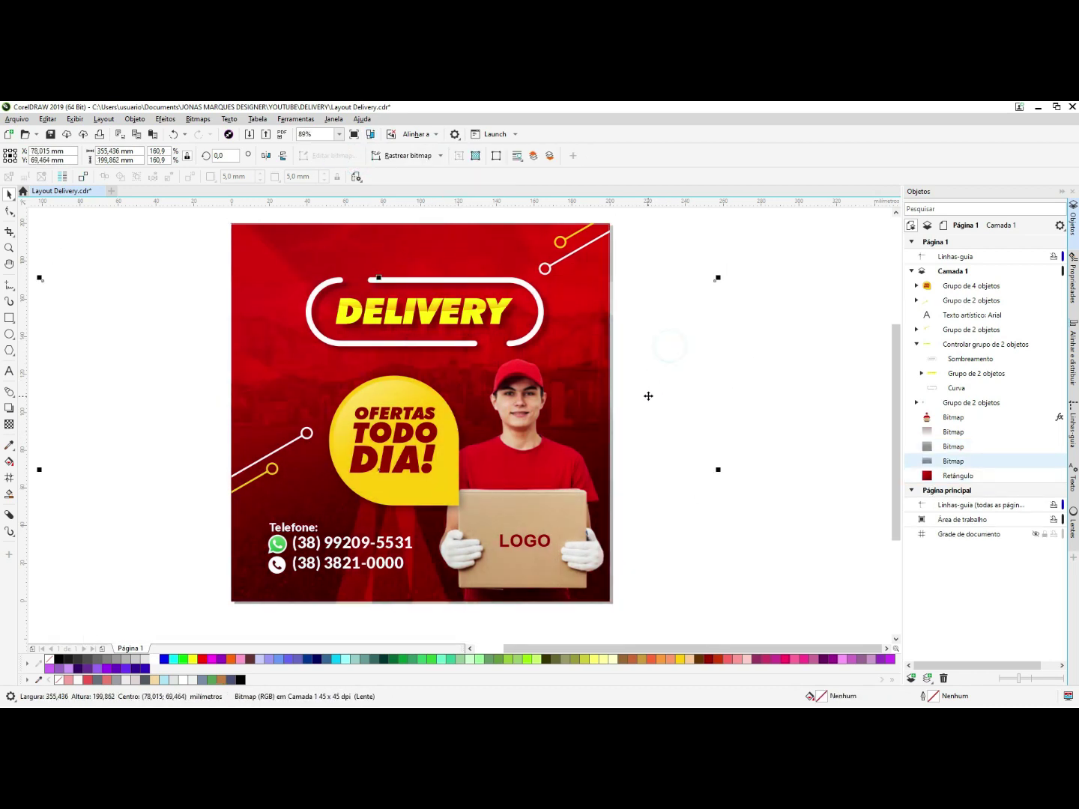
{"action": "key", "text": "Delete"}
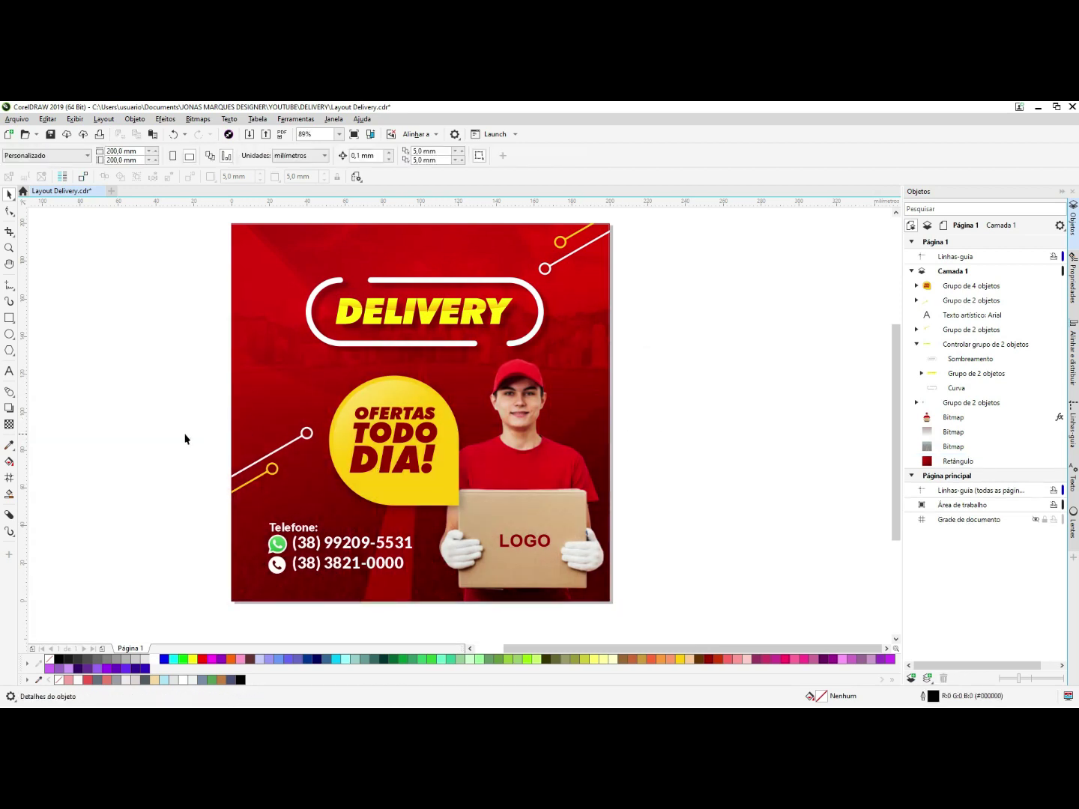
- Group all the objects of the delivery layout into one group
{"action": "key", "text": "shift+F4"}
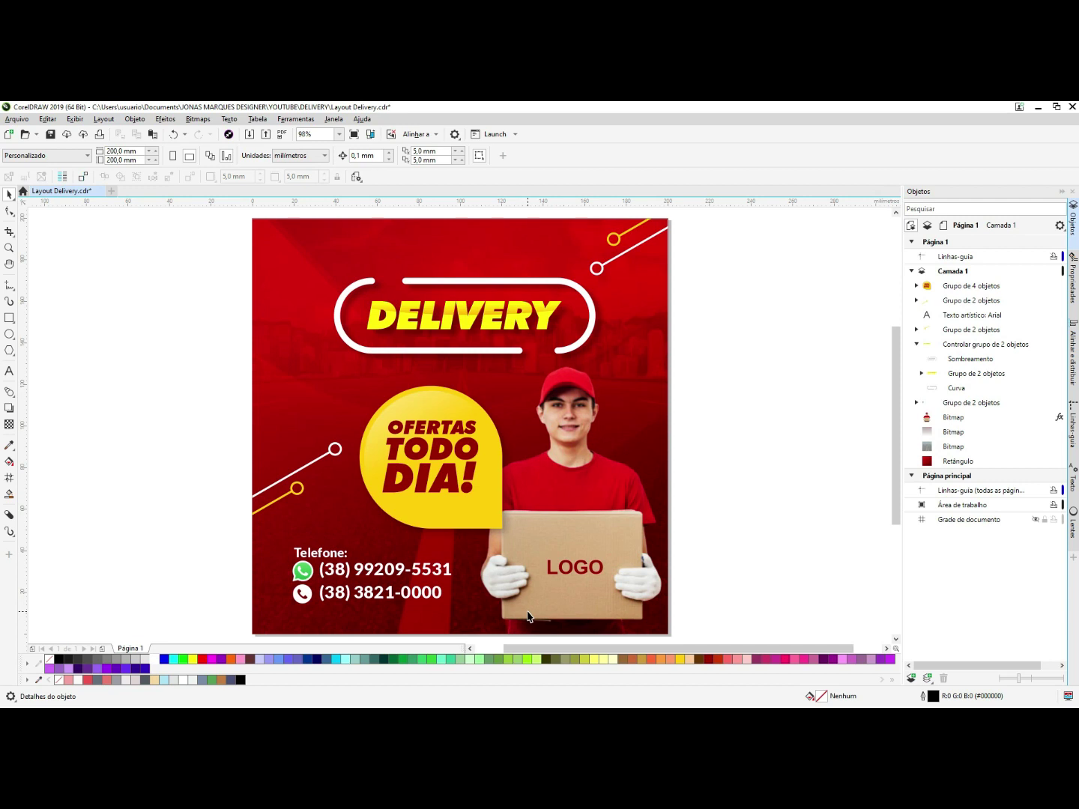
{"action": "left_click", "coordinate": [238, 219]}
{"action": "left_click", "coordinate": [745, 272]}
{"action": "key", "text": "ctrl+a"}
{"action": "key", "text": "ctrl+g"}
{"action": "left_click", "coordinate": [40, 386]}
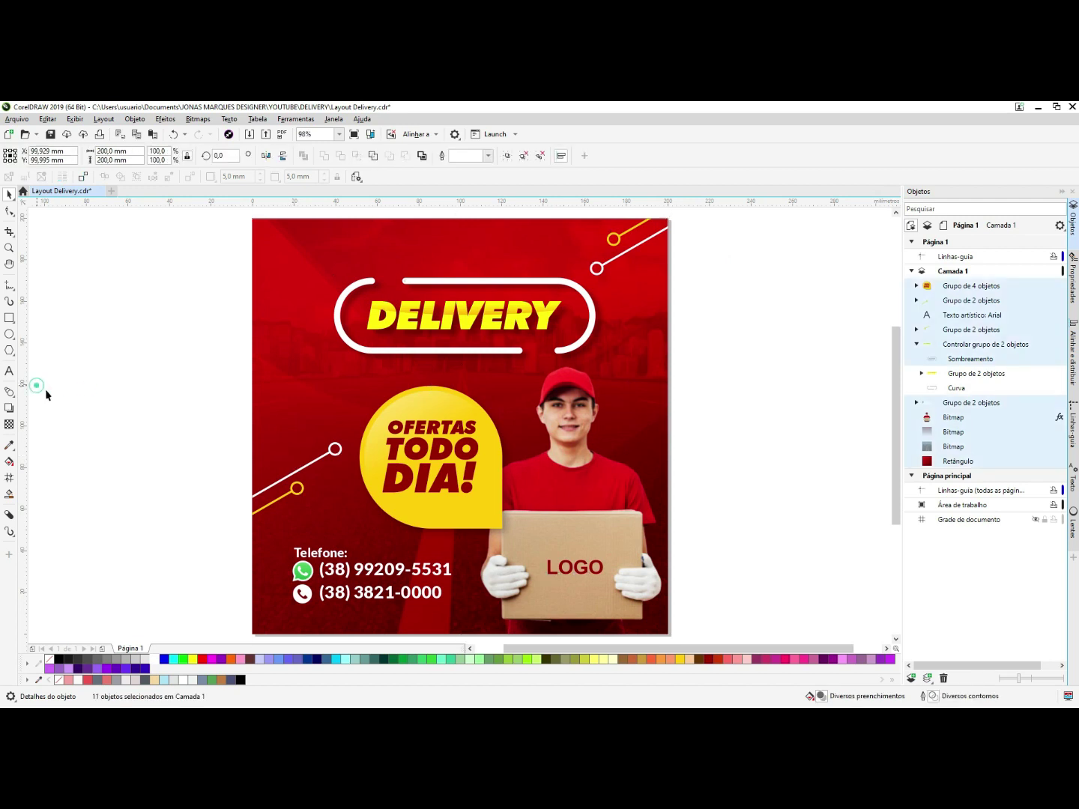
{"action": "scroll", "coordinate": [47, 390], "scroll_direction": "down", "scroll_amount": 1}
{"action": "left_click", "coordinate": [397, 288]}
{"action": "key", "text": "F4"}
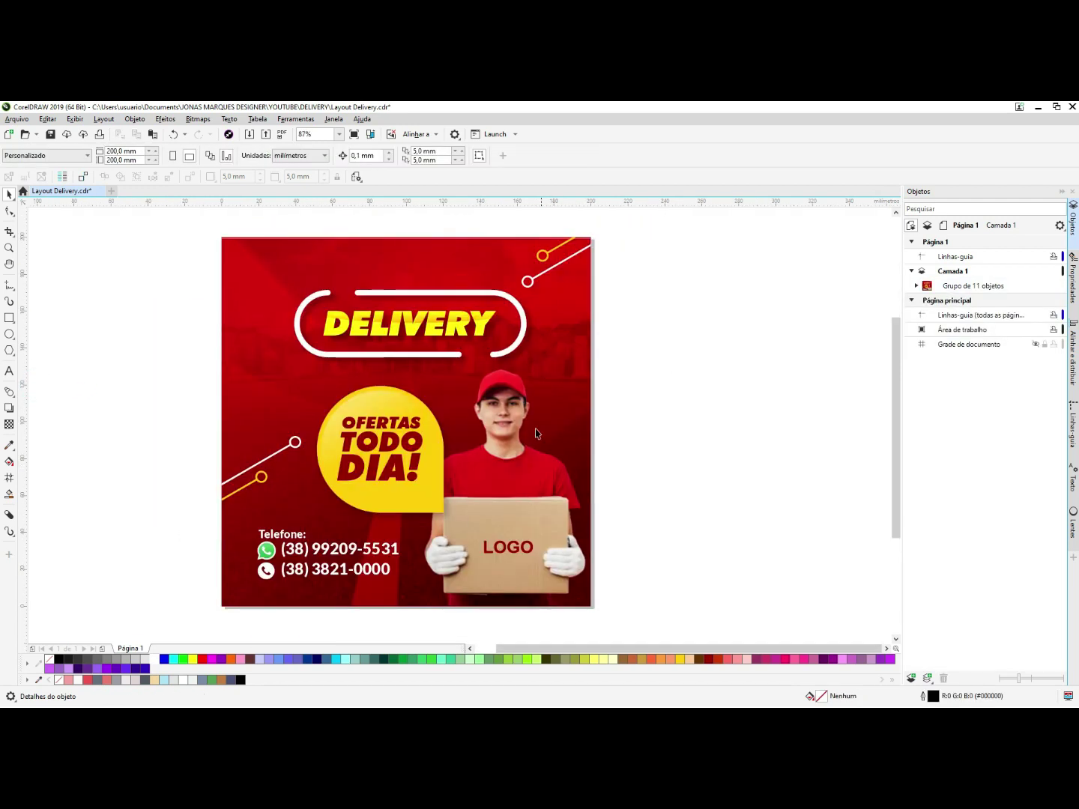
{"action": "left_click", "coordinate": [697, 339]}
{"action": "left_click", "coordinate": [117, 307]}
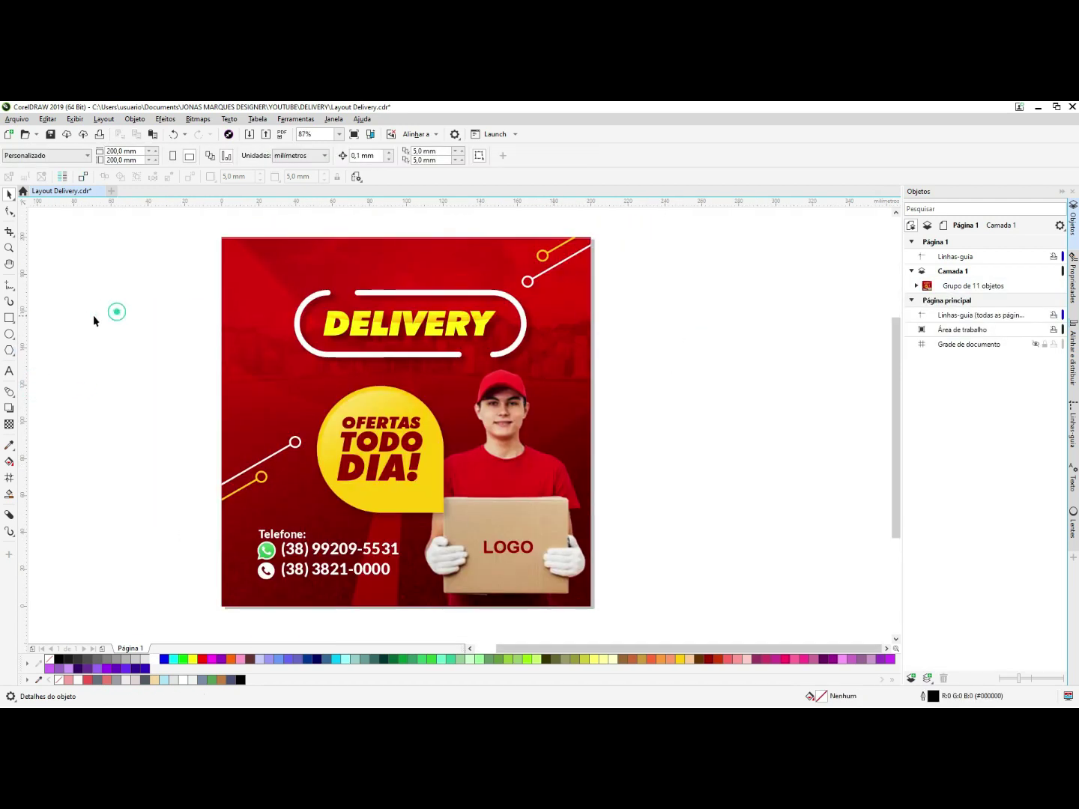
- Draw a rectangle beside the page and, with the ratio unlocked, set its size to 90 × 160 mm
{"action": "left_click", "coordinate": [9, 318]}
{"action": "left_click_drag", "start_coordinate": [697, 300], "coordinate": [611, 485]}
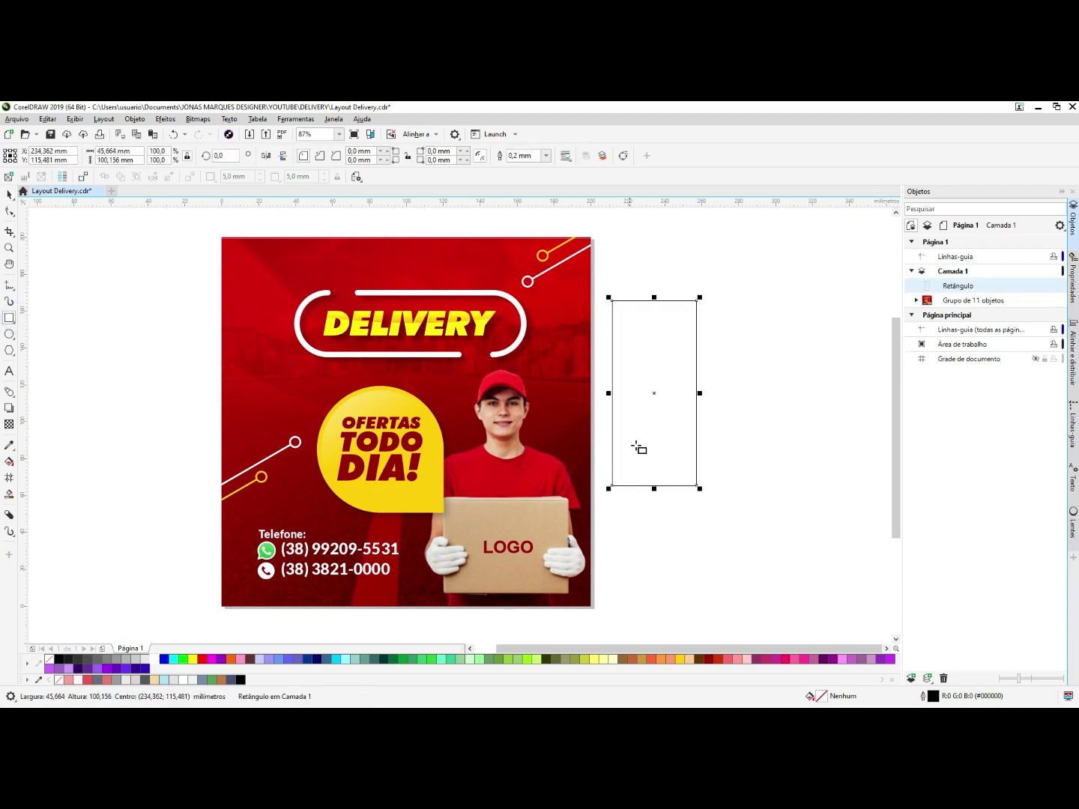
{"action": "left_click", "coordinate": [187, 155]}
{"action": "left_click", "coordinate": [133, 152]}
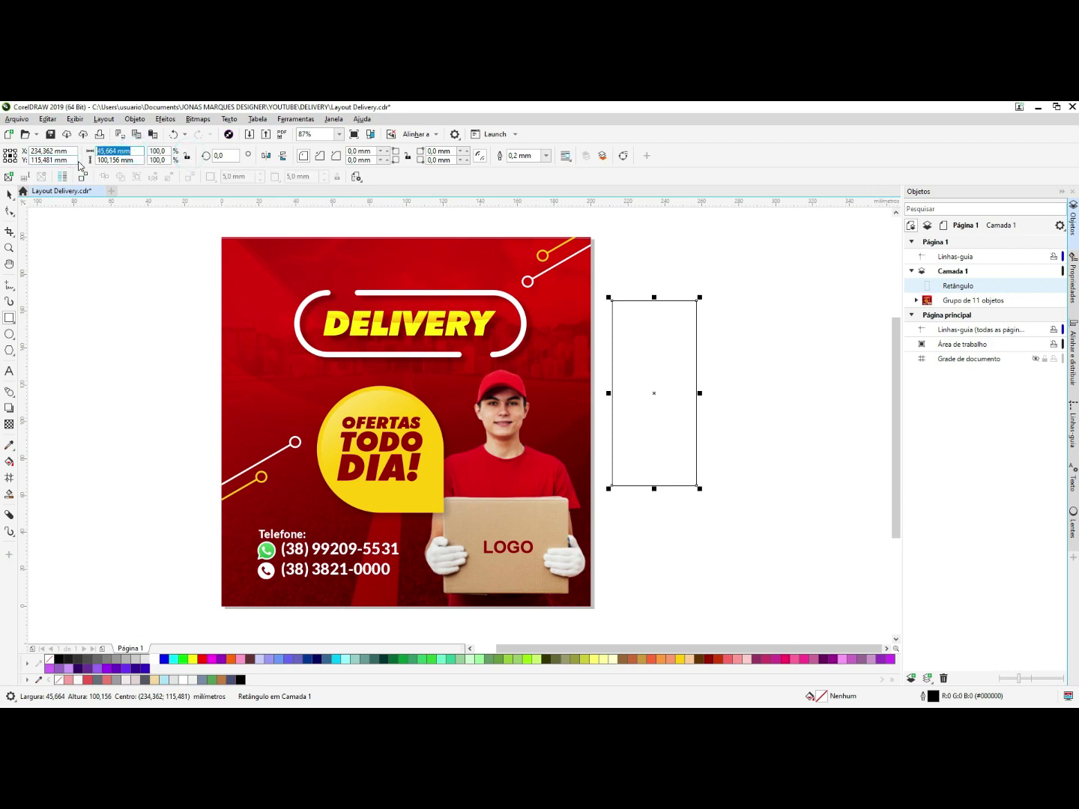
{"action": "type", "text": "90"}
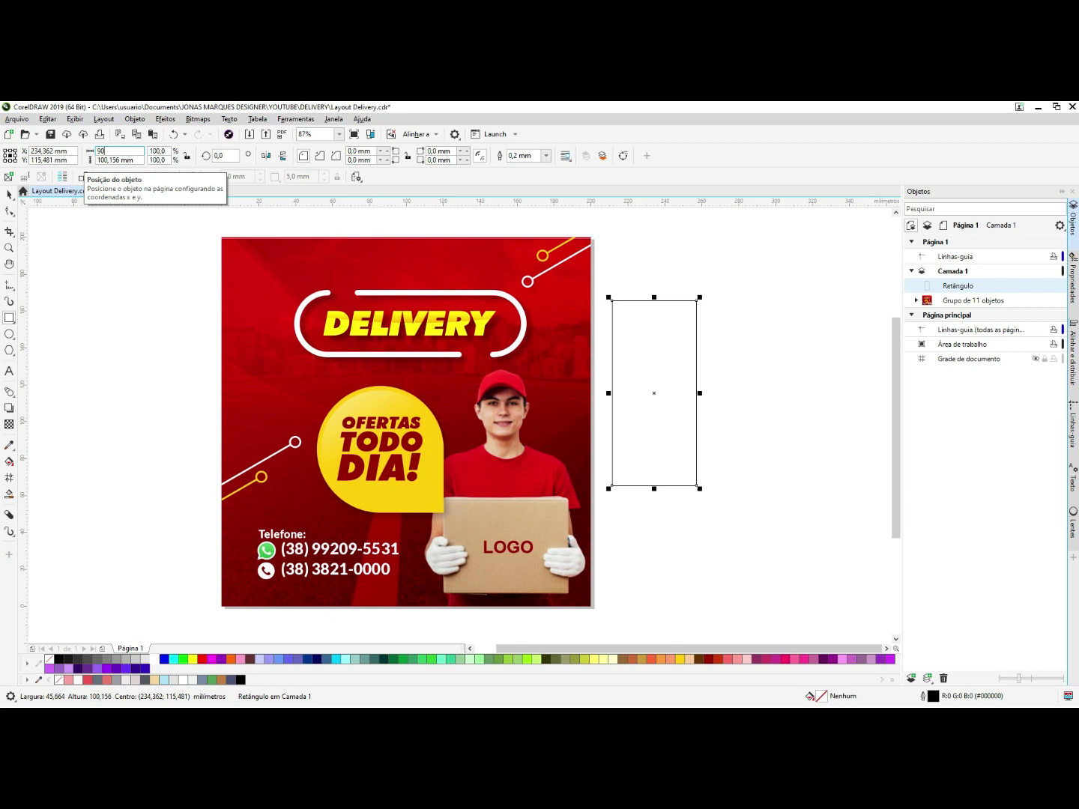
{"action": "key", "text": "Tab"}
{"action": "type", "text": "16"}
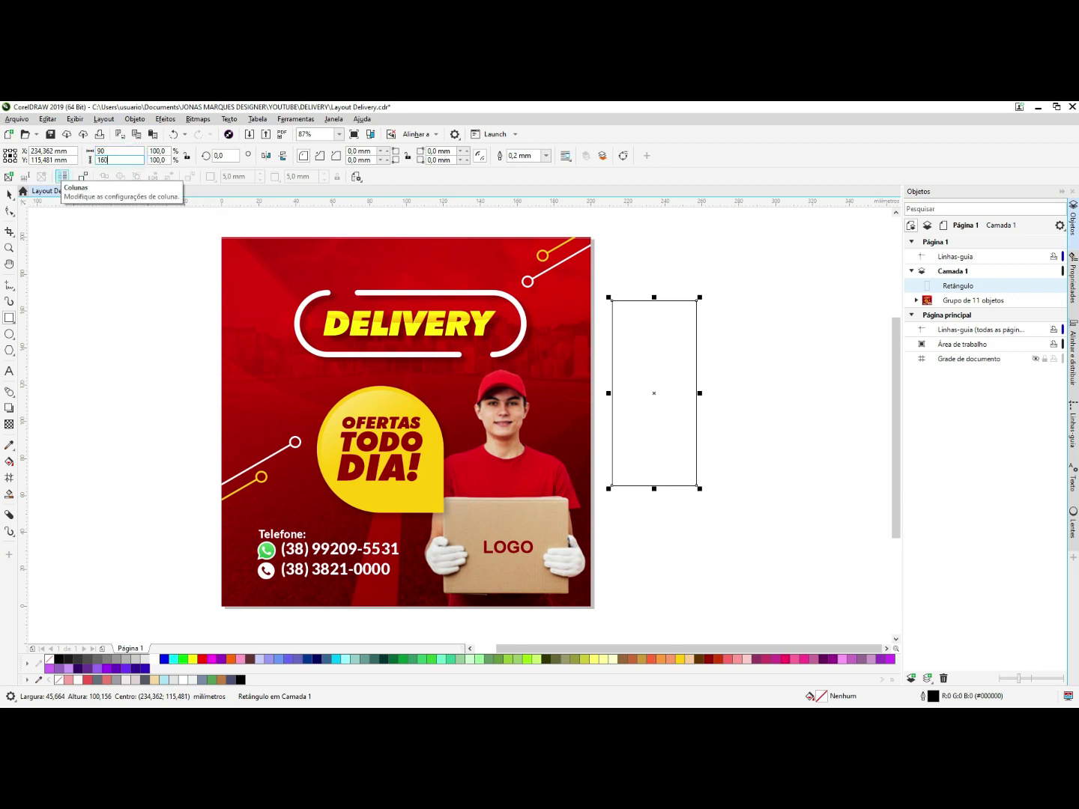
{"action": "type", "text": "0"}
{"action": "key", "text": "Return"}
- Place the 90 × 160 mm rectangle just beside the layout, vertically centred on it, and select both objects
{"action": "left_click_drag", "start_coordinate": [586, 245], "coordinate": [619, 277]}
{"action": "left_click", "coordinate": [595, 295]}
{"action": "left_click", "coordinate": [626, 247]}
{"action": "left_click", "coordinate": [633, 307]}
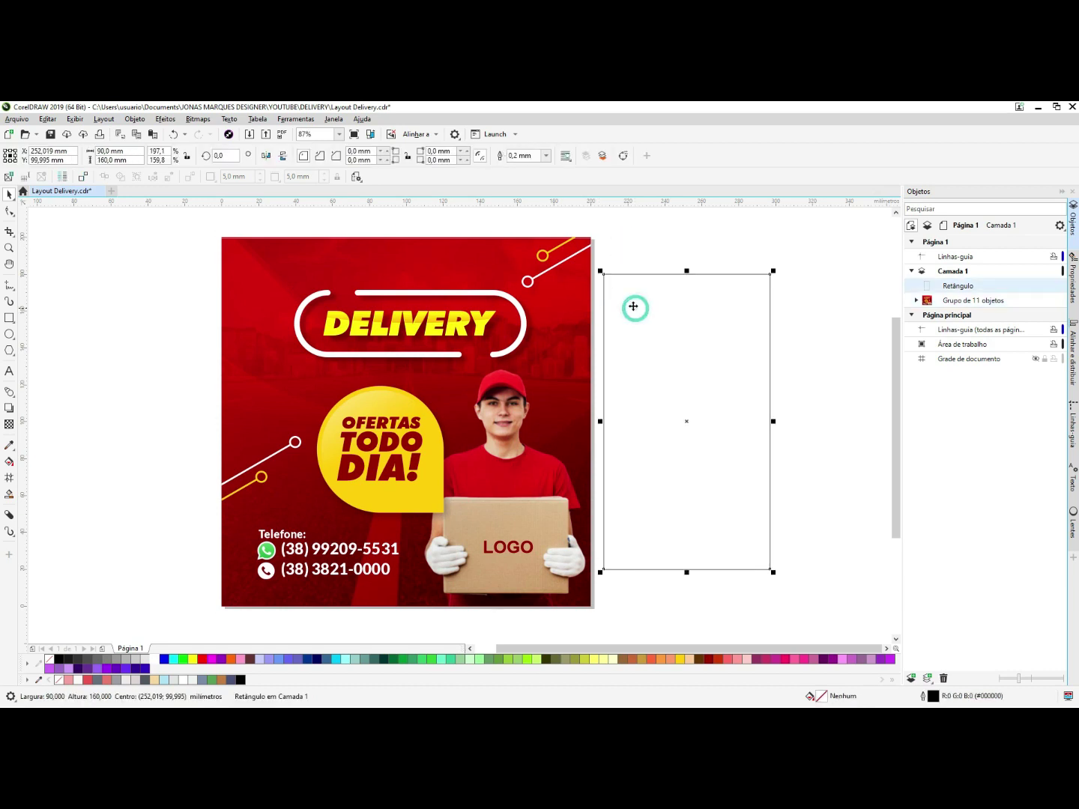
{"action": "left_click_drag", "start_coordinate": [188, 217], "coordinate": [812, 622]}
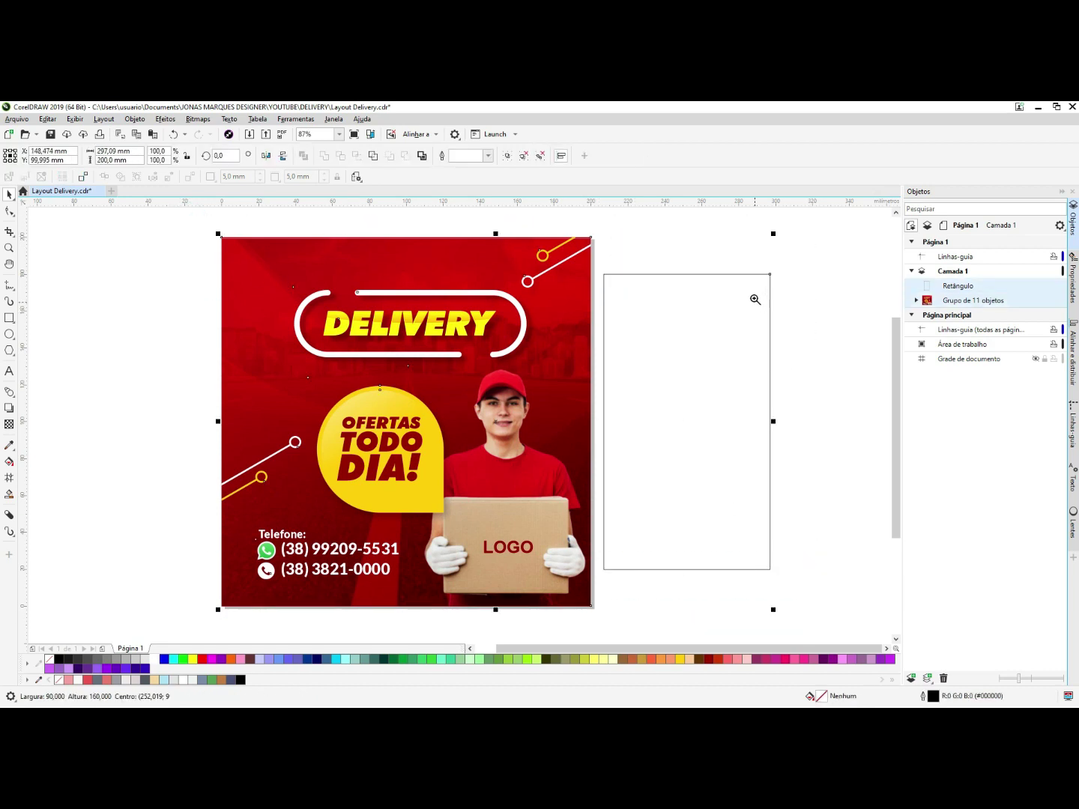
- Duplicate the grouped delivery layout and place the copy beyond the vertical rectangle
{"action": "left_click_drag", "start_coordinate": [779, 224], "coordinate": [217, 610]}
{"action": "left_click", "coordinate": [605, 228]}
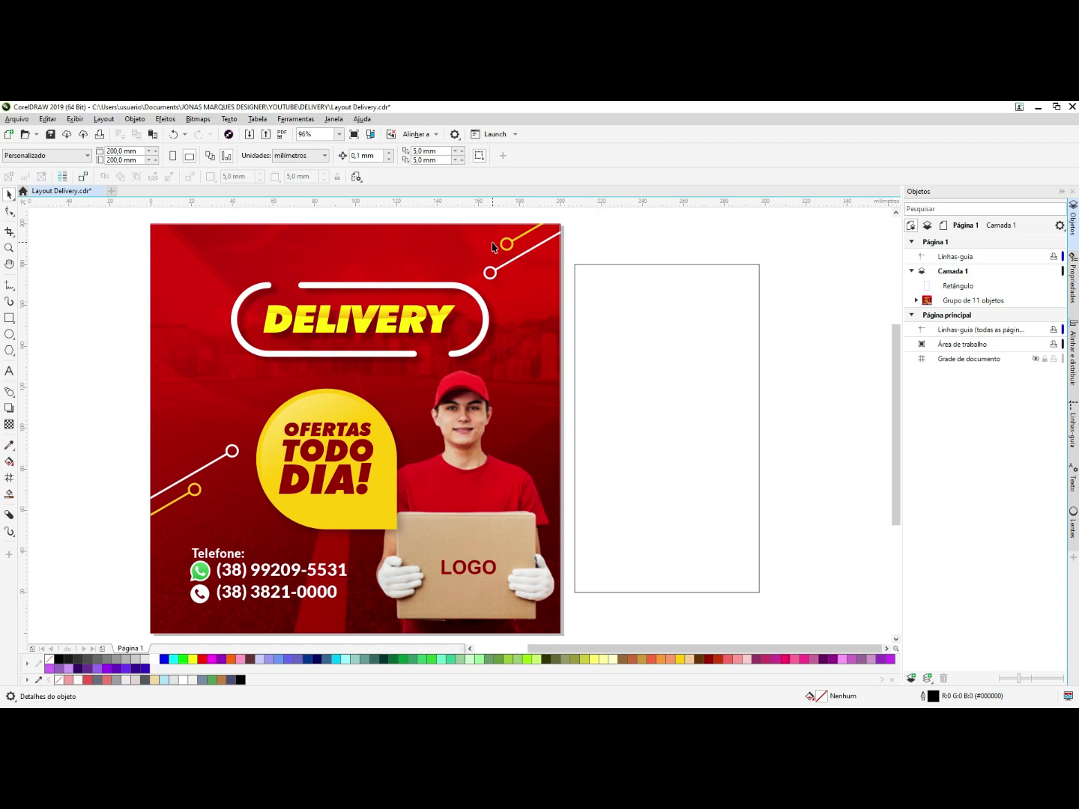
{"action": "left_click", "coordinate": [608, 251]}
{"action": "left_click", "coordinate": [527, 291]}
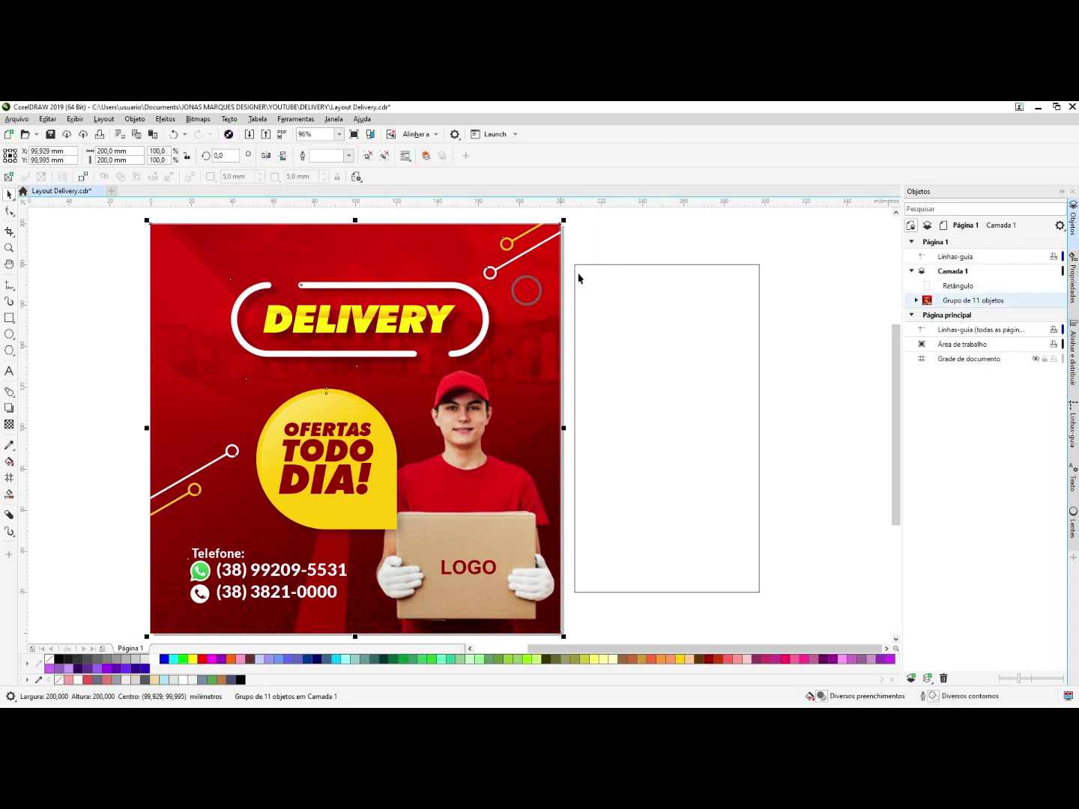
{"action": "left_click_drag", "start_coordinate": [192, 277], "coordinate": [816, 308]}
{"action": "left_click_drag", "start_coordinate": [576, 260], "coordinate": [903, 496]}
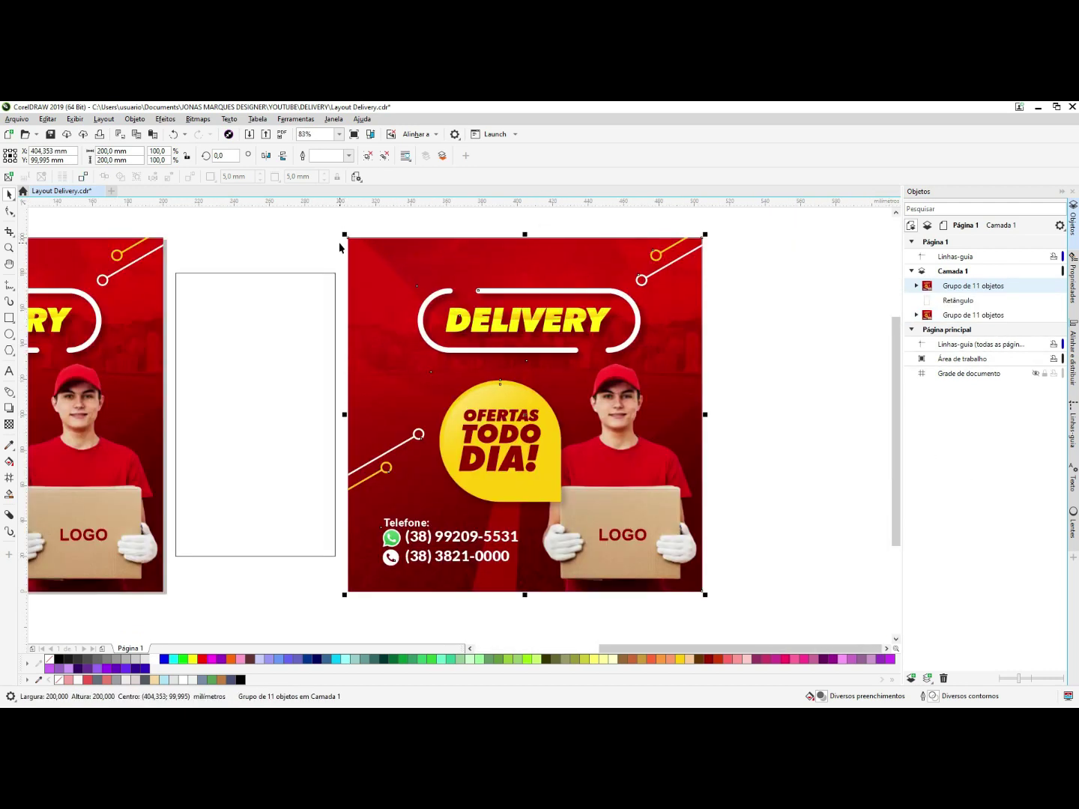
- Turn on the outline option Escala com objeto for the copied layout group
{"action": "left_click_drag", "start_coordinate": [342, 232], "coordinate": [422, 295]}
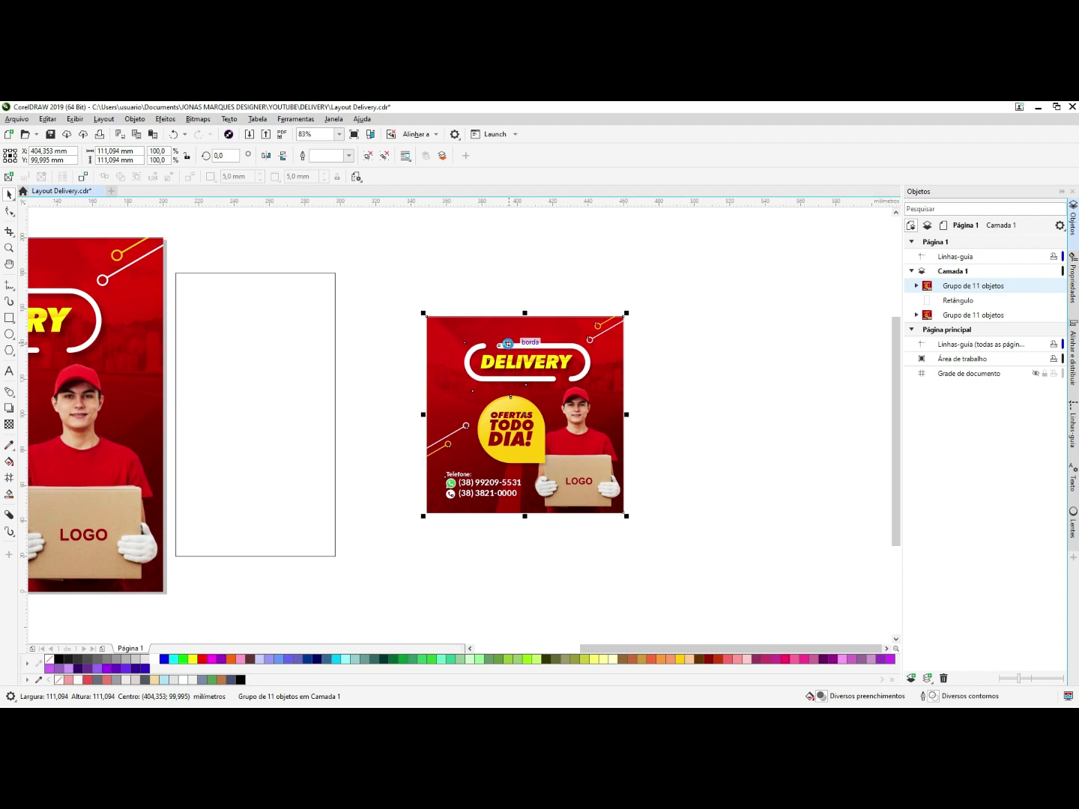
{"action": "key", "text": "ctrl+z"}
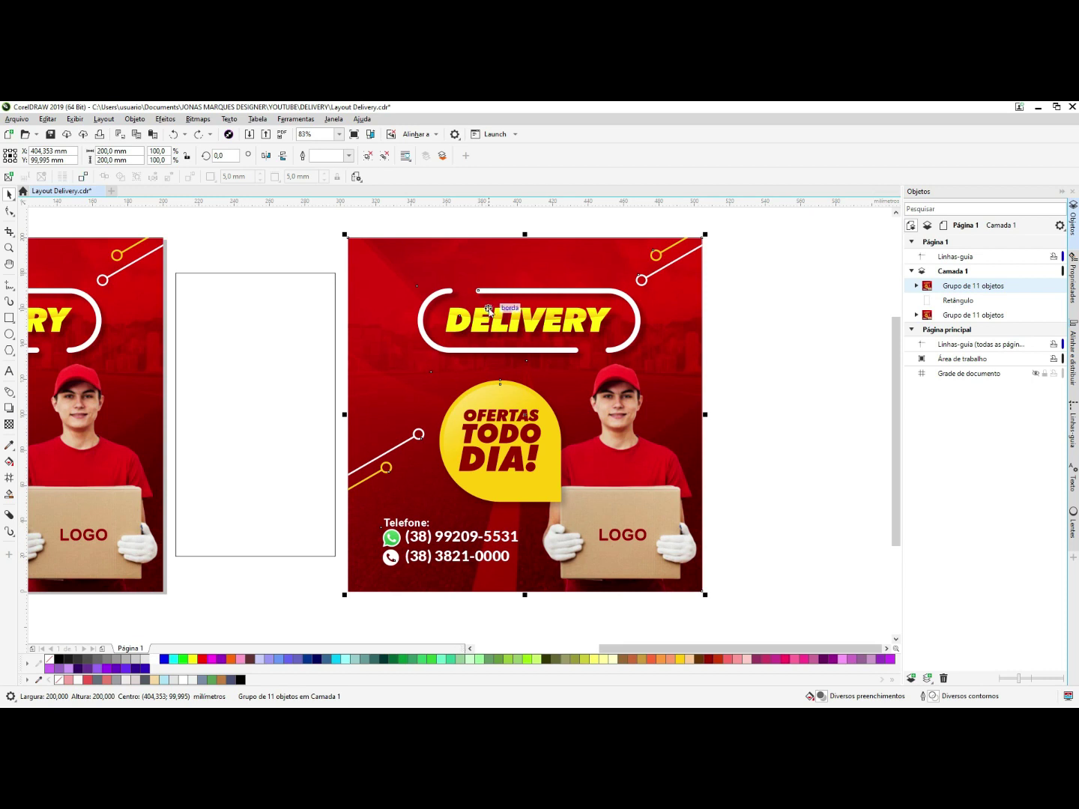
{"action": "key", "text": "F12"}
{"action": "left_click_drag", "start_coordinate": [414, 310], "coordinate": [163, 280]}
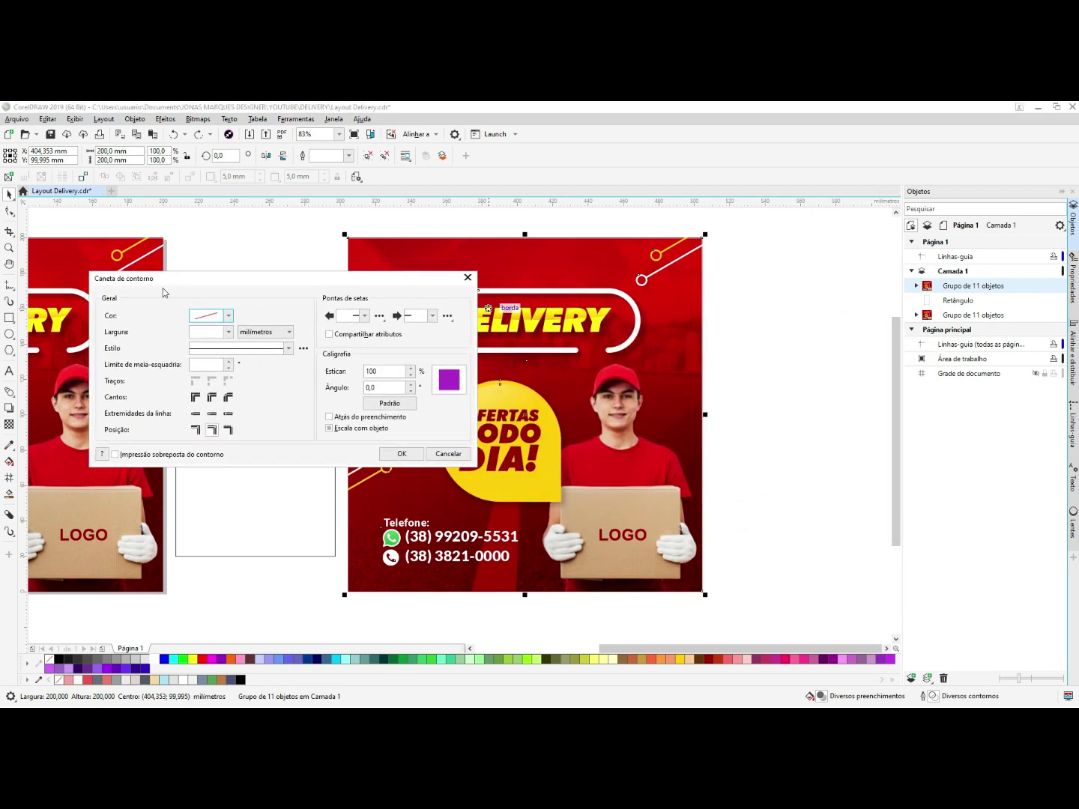
{"action": "left_click", "coordinate": [334, 428]}
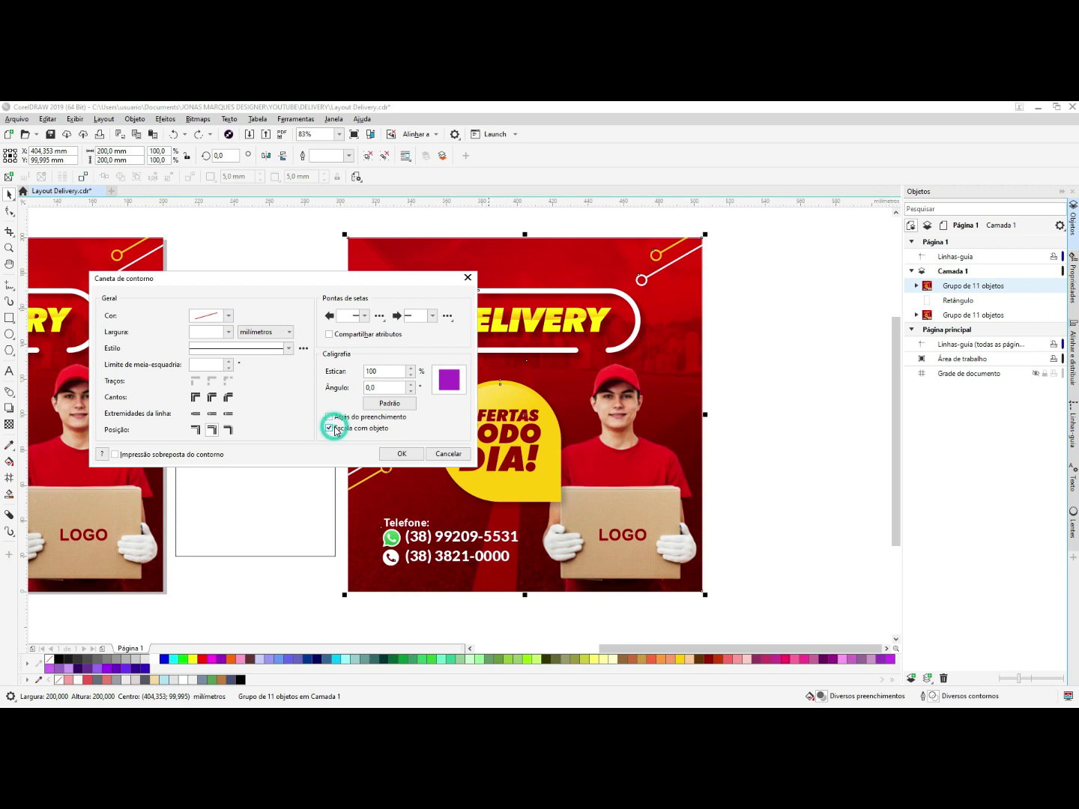
{"action": "left_click", "coordinate": [341, 419]}
{"action": "left_click", "coordinate": [400, 455]}
- Scale the copied layout down to about 105 mm and centre it horizontally on the vertical rectangle
{"action": "left_click_drag", "start_coordinate": [705, 236], "coordinate": [659, 314]}
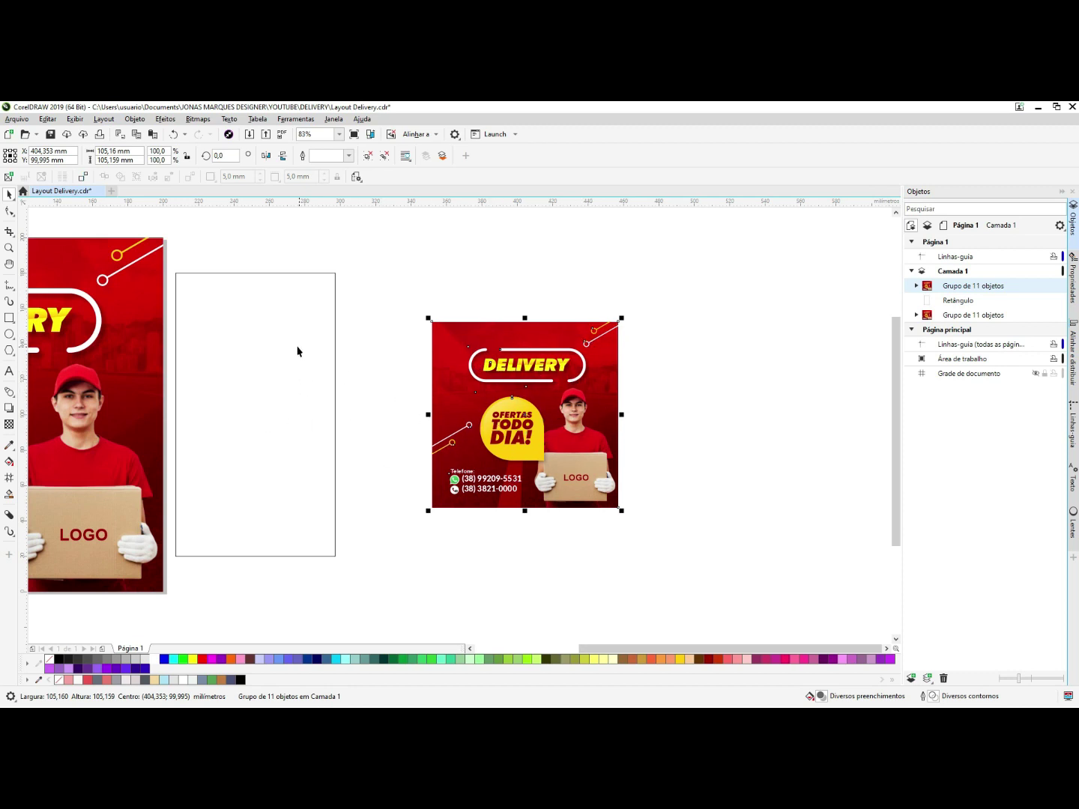
{"action": "left_click", "coordinate": [262, 387], "text": "shift"}
{"action": "key", "text": "c"}
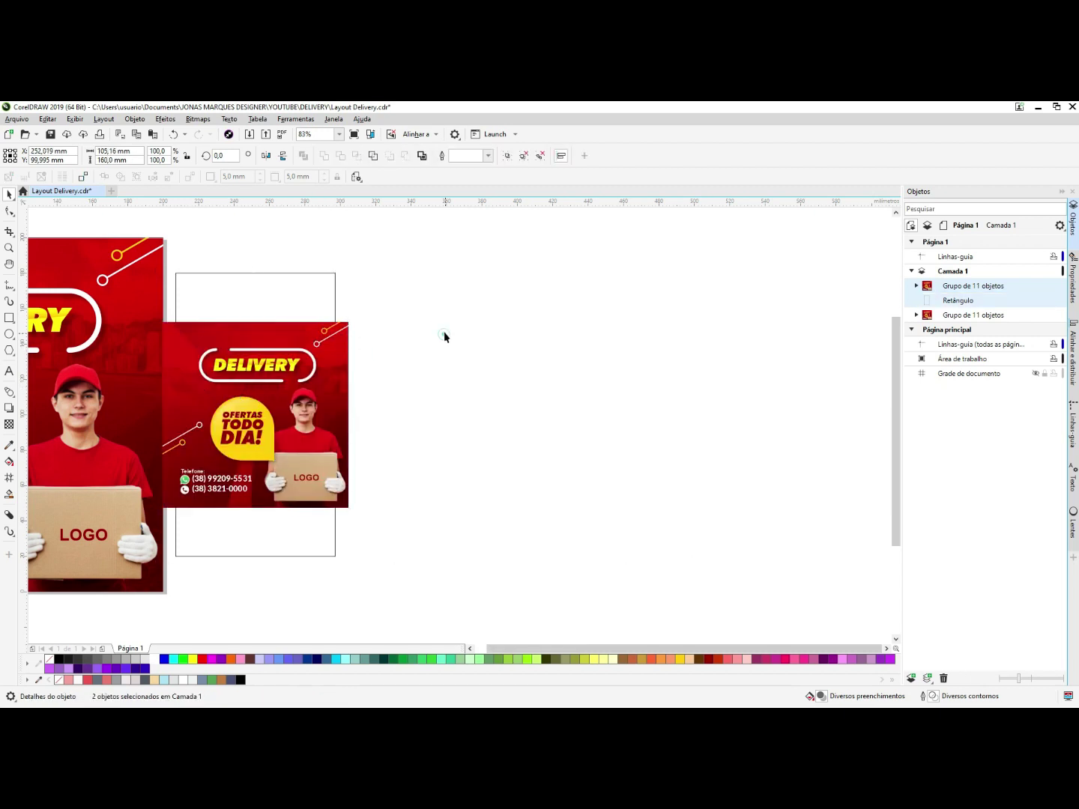
- Resize the copied layout to 90 × 90 mm so its sides match the vertical rectangle's edges
{"action": "left_click", "coordinate": [443, 331]}
{"action": "key", "text": "F2"}
{"action": "left_click_drag", "start_coordinate": [402, 277], "coordinate": [207, 464]}
{"action": "left_click", "coordinate": [358, 374]}
{"action": "left_click_drag", "start_coordinate": [563, 306], "coordinate": [528, 277]}
{"action": "left_click", "coordinate": [573, 321]}
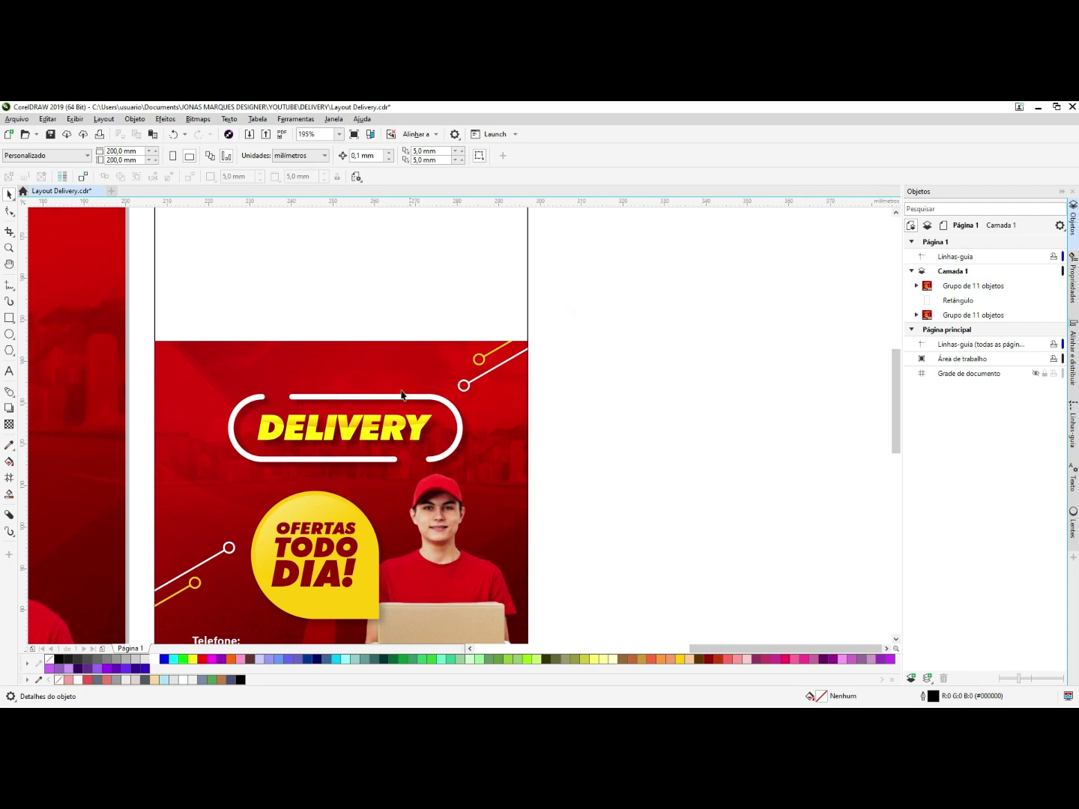
{"action": "left_click", "coordinate": [616, 429]}
{"action": "scroll", "coordinate": [503, 464], "scroll_direction": "down", "scroll_amount": 1}
{"action": "left_click", "coordinate": [466, 459]}
{"action": "key", "text": "F2"}
{"action": "left_click_drag", "start_coordinate": [551, 311], "coordinate": [258, 700]}
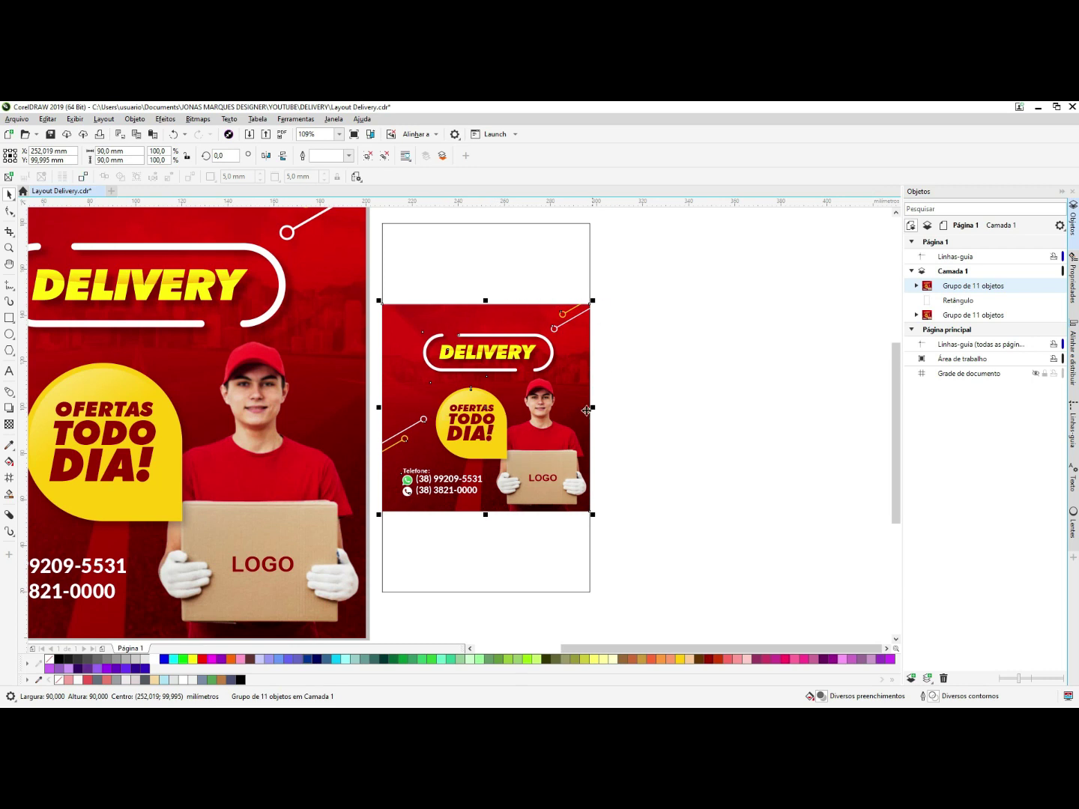
- Ungroup the copied layout and stretch its red gradient background to the rectangle's full 160 mm height
{"action": "key", "text": "ctrl+u"}
{"action": "left_click", "coordinate": [652, 346]}
{"action": "left_click", "coordinate": [516, 319]}
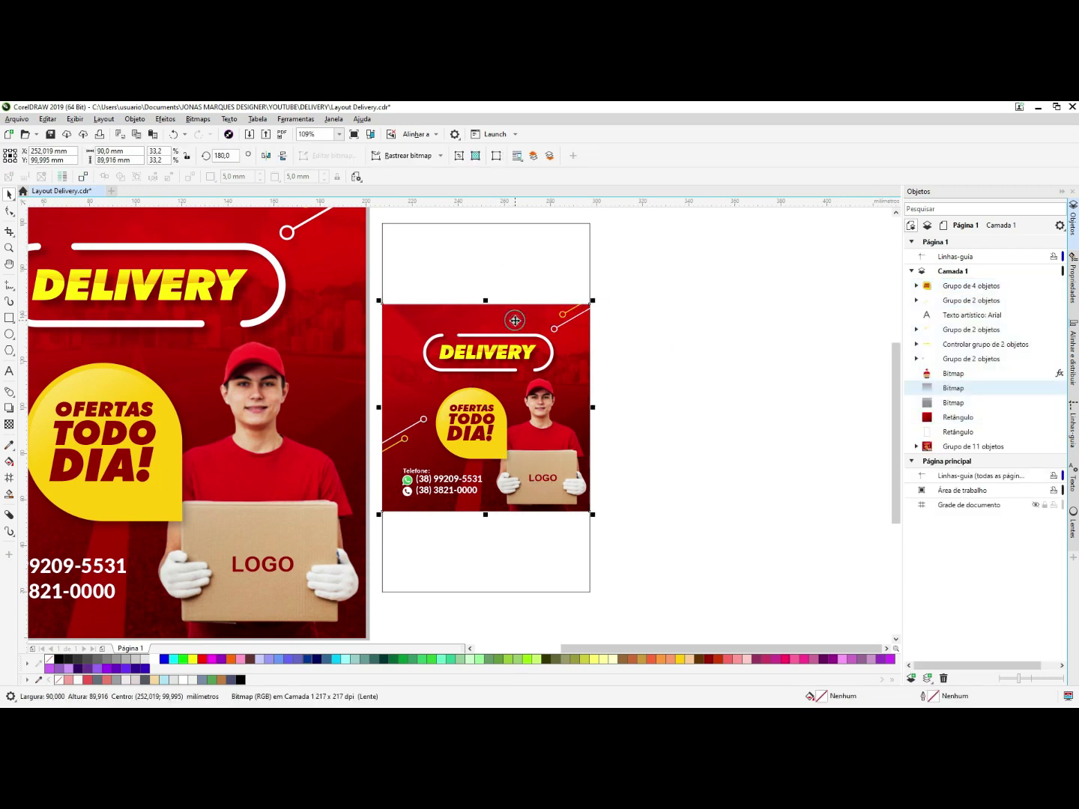
{"action": "left_click", "coordinate": [949, 418]}
{"action": "left_click_drag", "start_coordinate": [484, 300], "coordinate": [483, 222]}
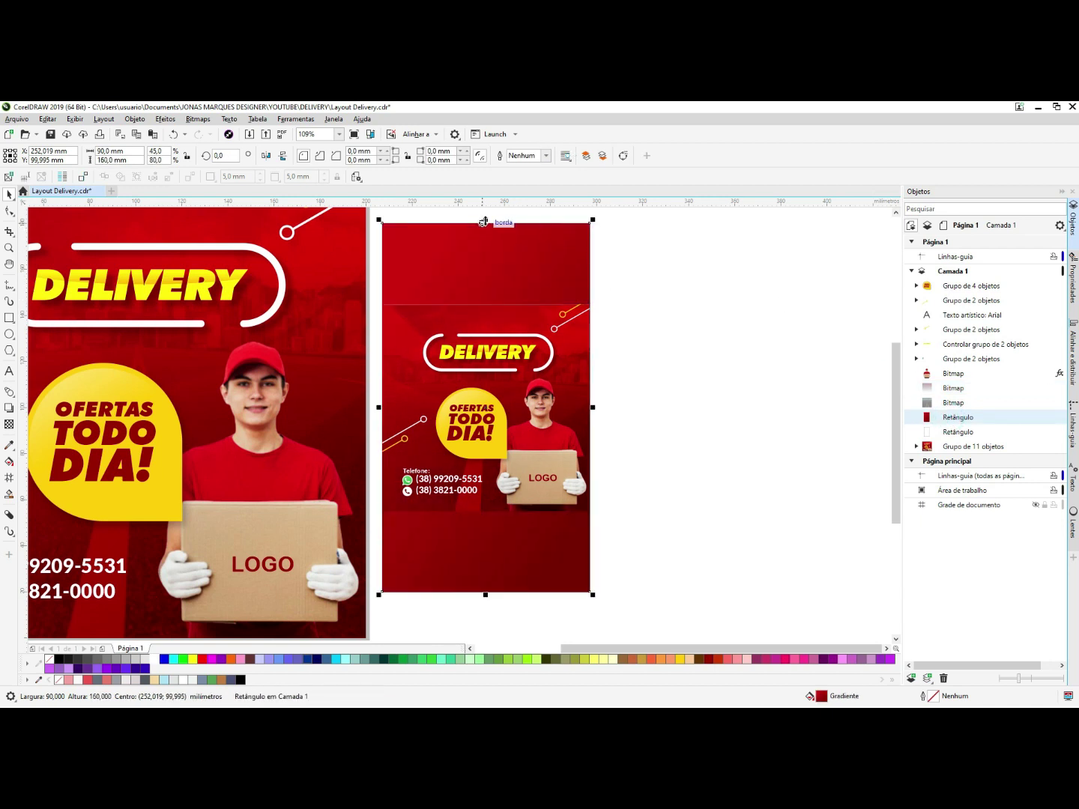
{"action": "left_click", "coordinate": [663, 321]}
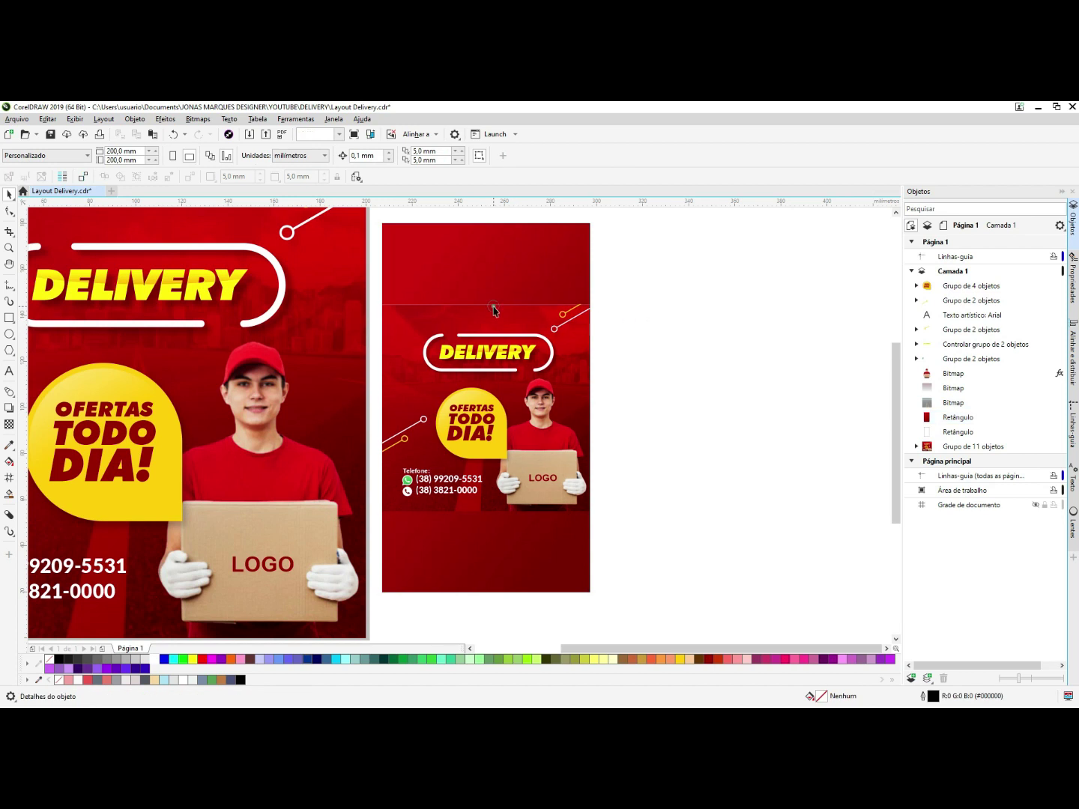
- Align the light texture bitmap with the top edge of the vertical red background
{"action": "left_click", "coordinate": [496, 303]}
{"action": "left_click_drag", "start_coordinate": [509, 286], "coordinate": [494, 313]}
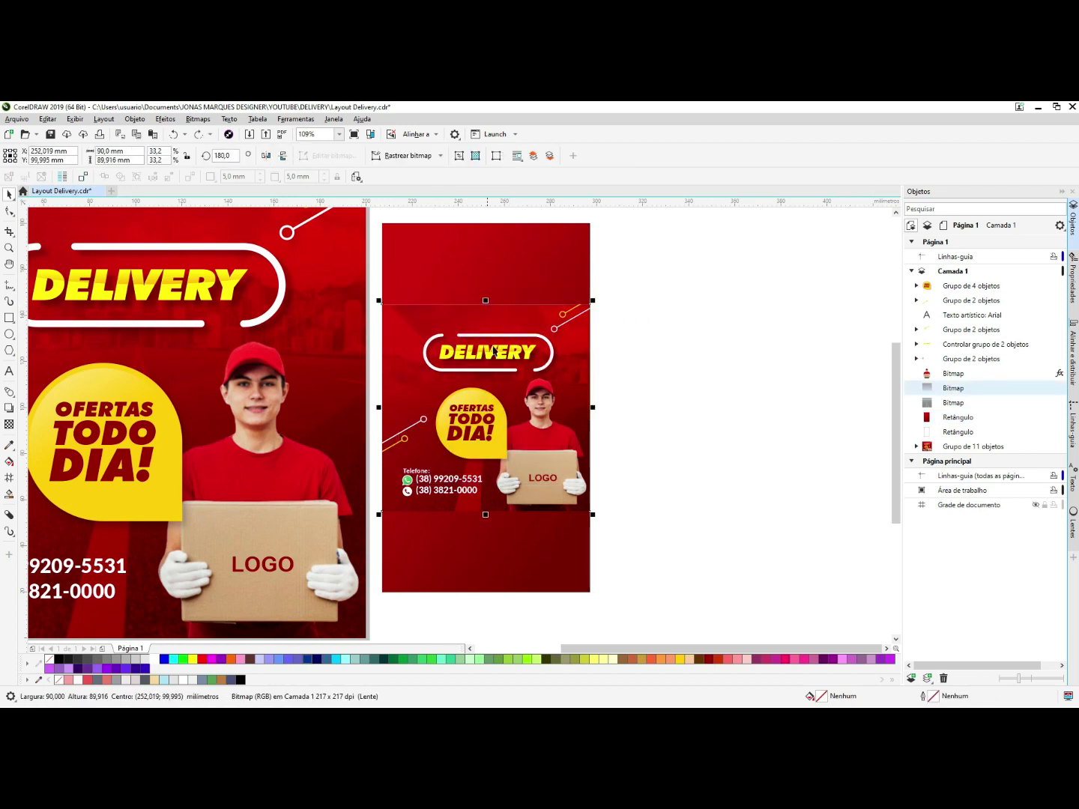
{"action": "left_click", "coordinate": [517, 280], "text": "shift"}
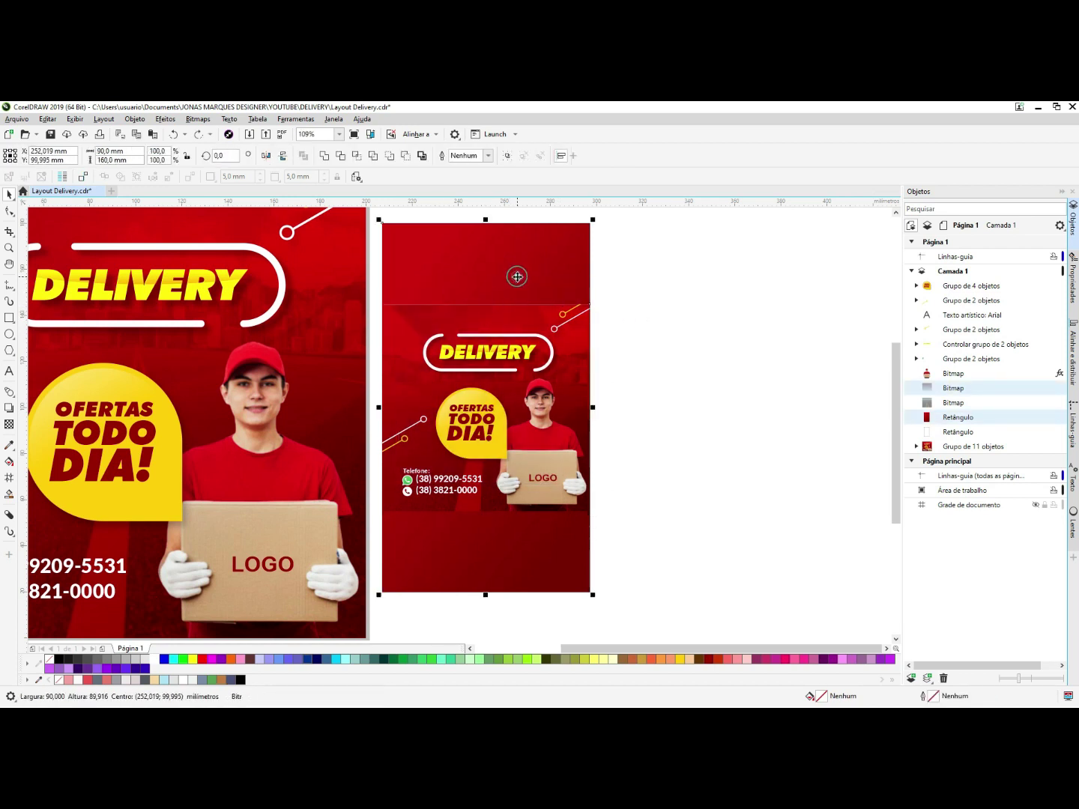
{"action": "left_click", "coordinate": [428, 260]}
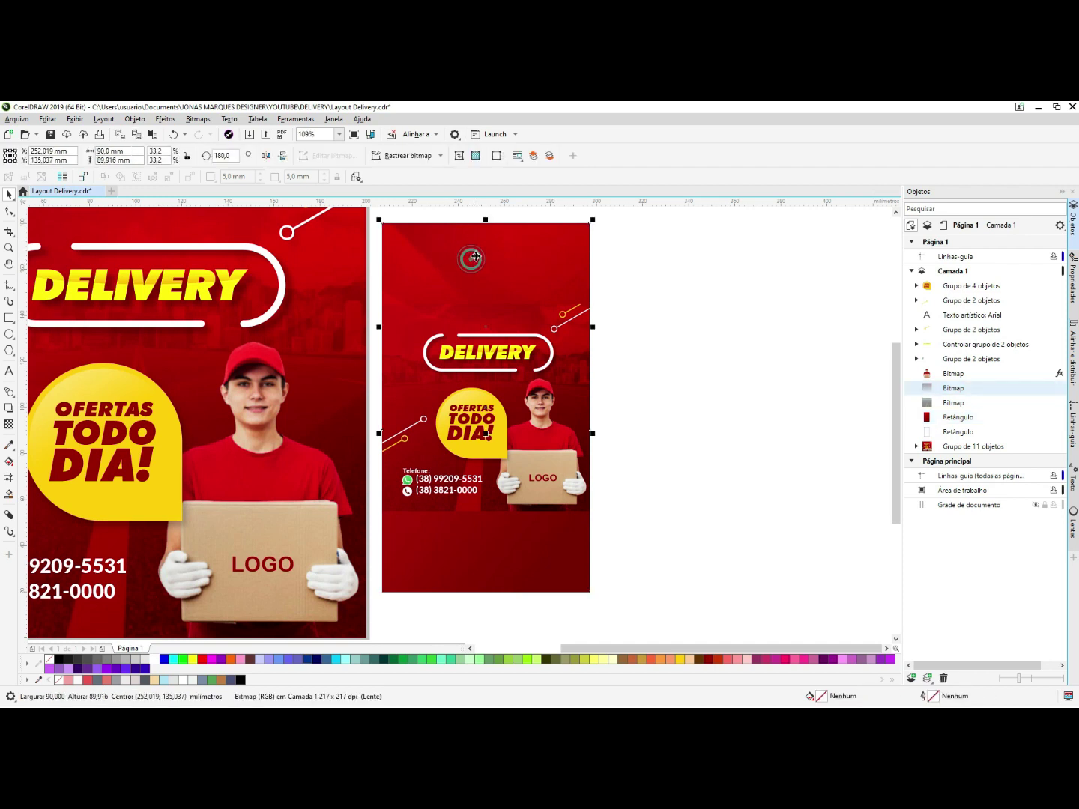
- Enlarge the city road photo to about 225 mm wide and position it to cover the vertical background
{"action": "left_click", "coordinate": [464, 508]}
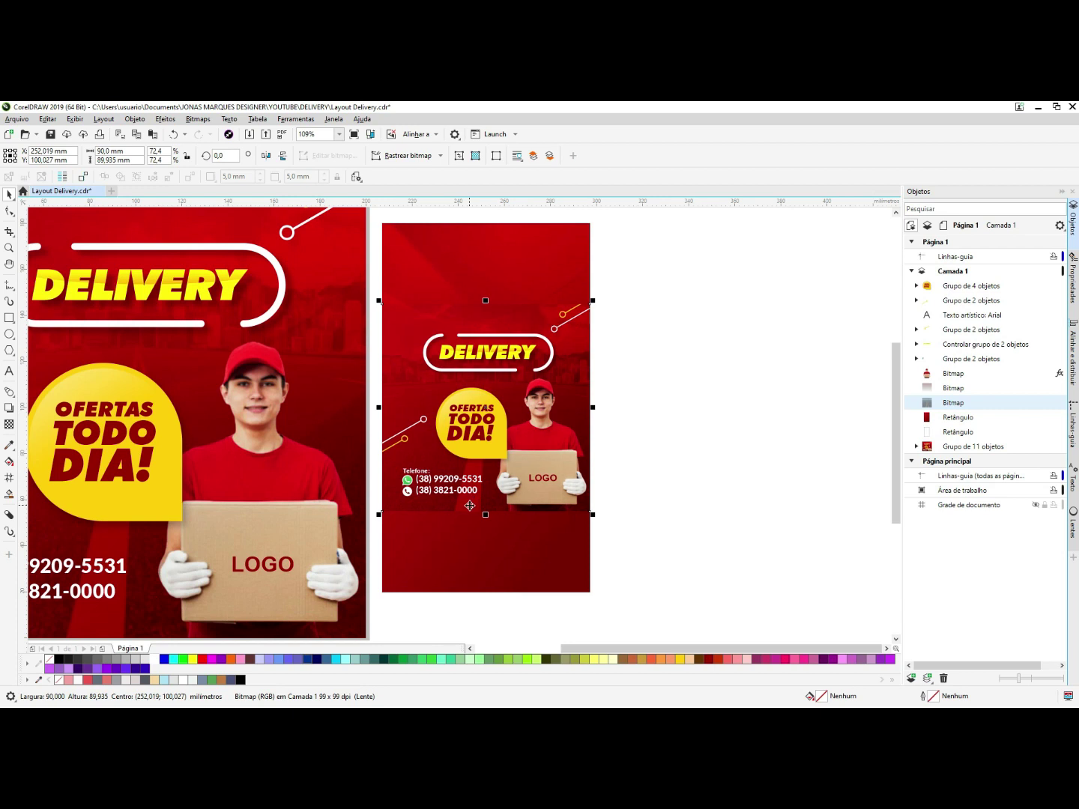
{"action": "left_click_drag", "start_coordinate": [595, 301], "coordinate": [707, 222]}
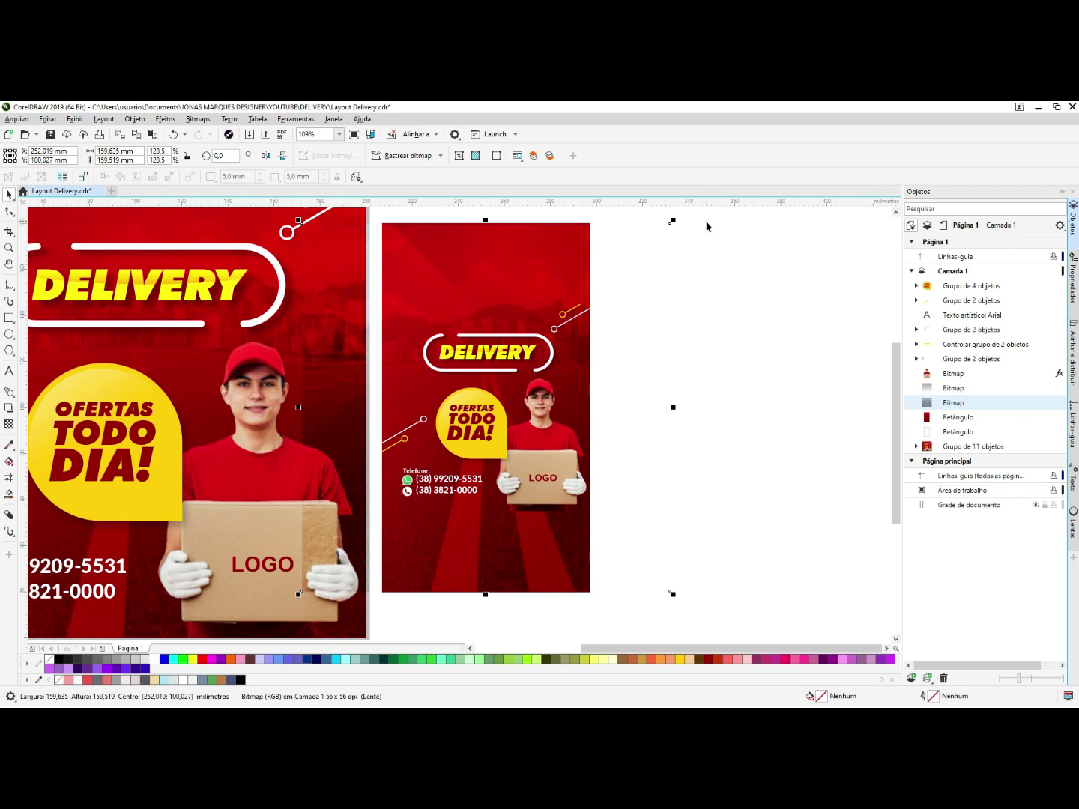
{"action": "scroll", "coordinate": [537, 386], "scroll_direction": "down", "scroll_amount": 2}
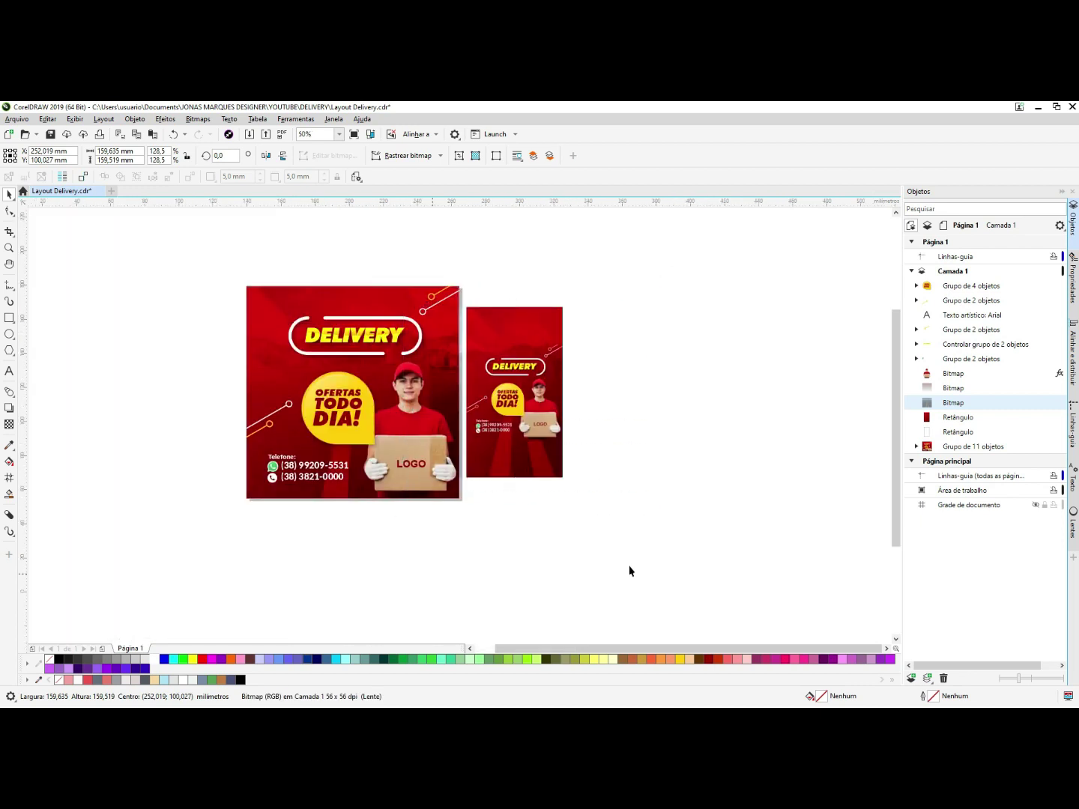
{"action": "scroll", "coordinate": [636, 342], "scroll_direction": "up", "scroll_amount": 1}
{"action": "left_click_drag", "start_coordinate": [578, 562], "coordinate": [672, 621]}
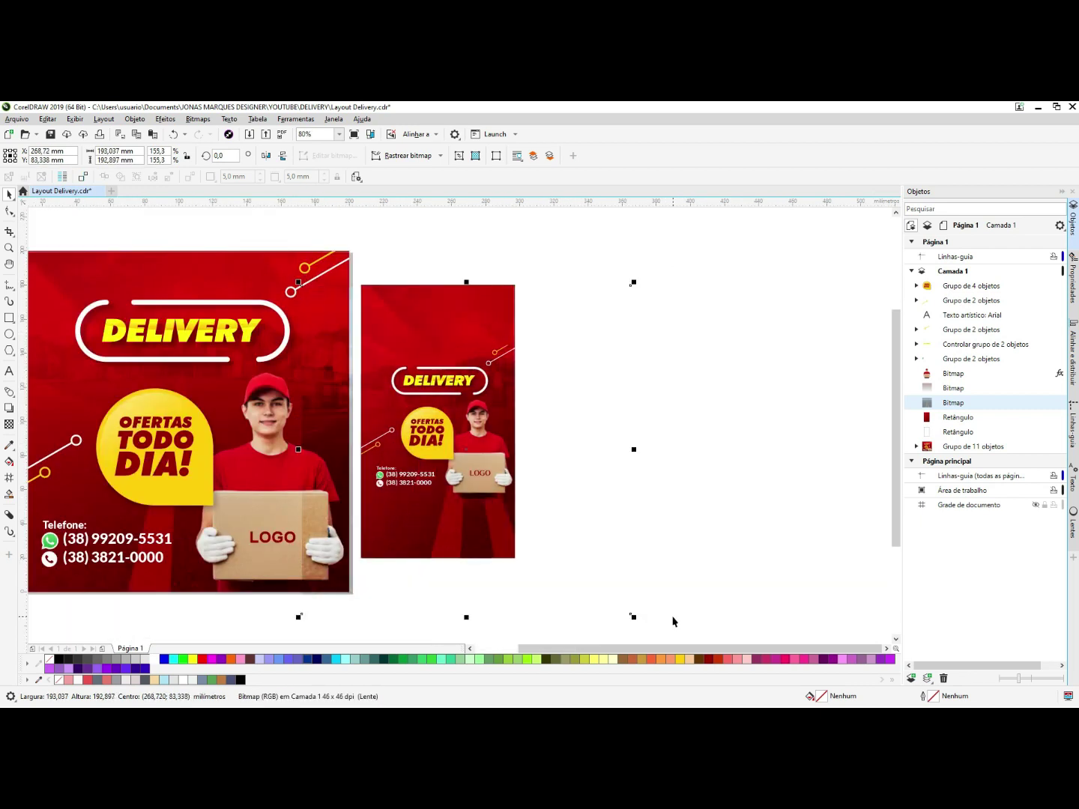
{"action": "left_click_drag", "start_coordinate": [593, 434], "coordinate": [572, 347]}
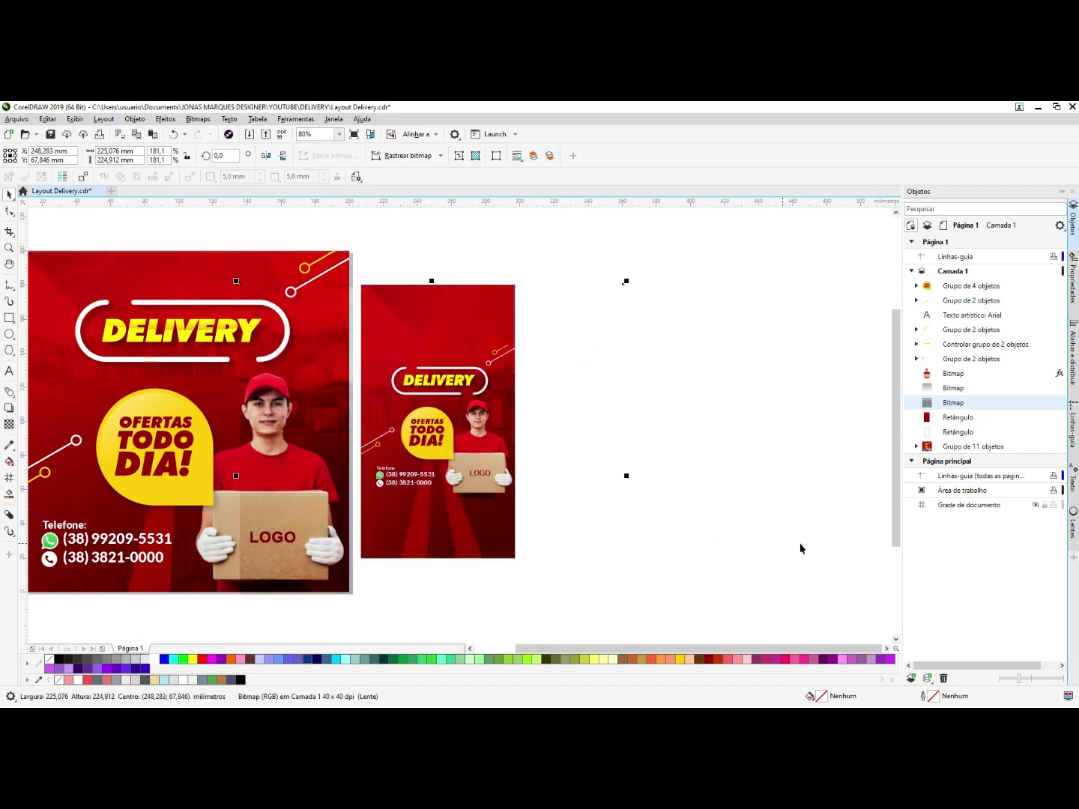
- Intersect the enlarged city photo with the 90 × 160 mm rectangle and delete the oversized original
{"action": "left_click", "coordinate": [945, 433]}
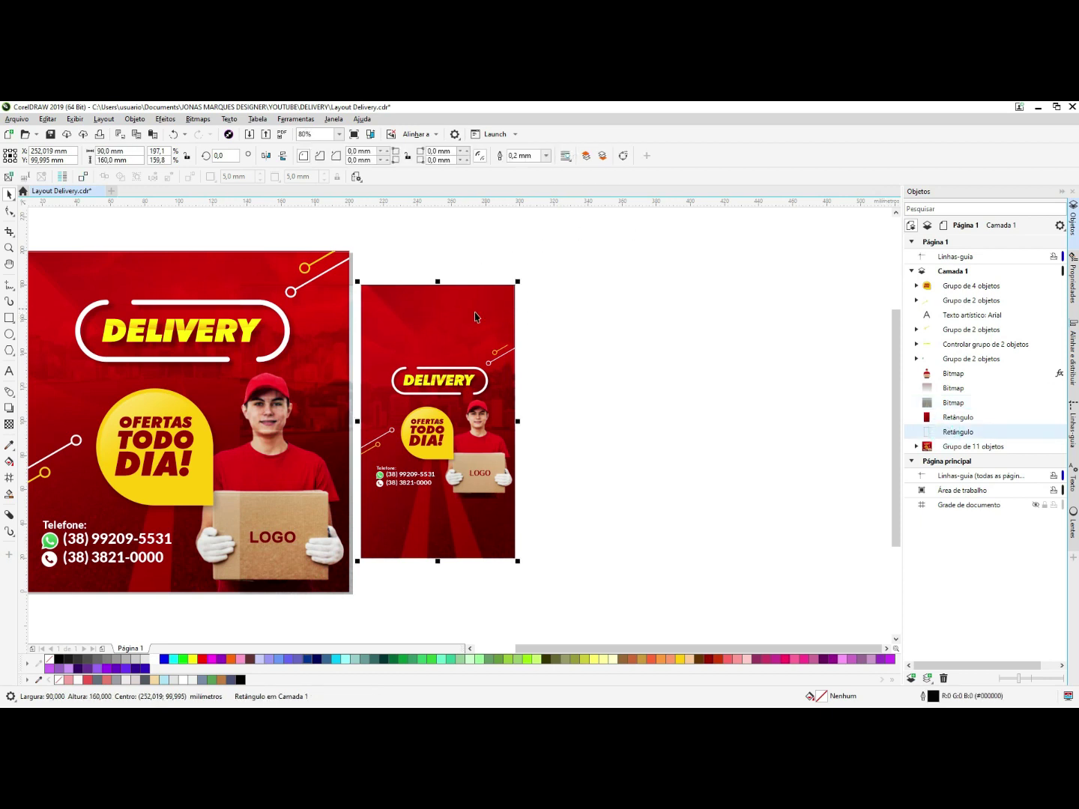
{"action": "left_click", "coordinate": [535, 310], "text": "shift"}
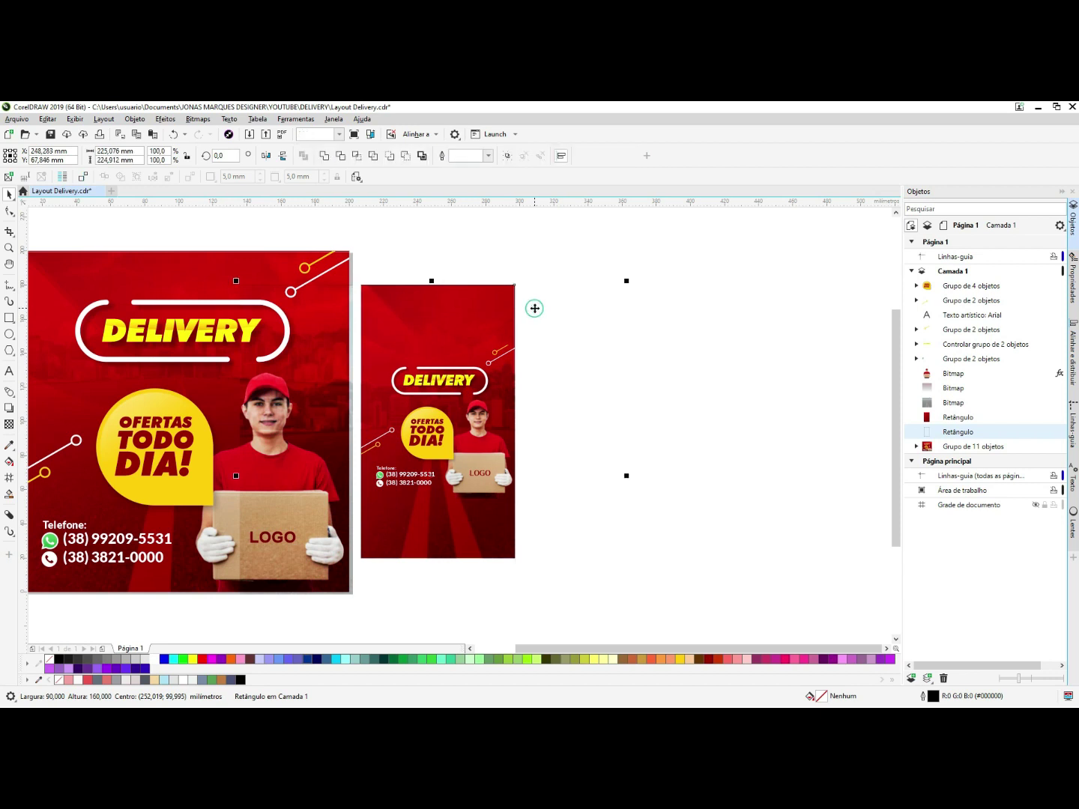
{"action": "left_click", "coordinate": [357, 159]}
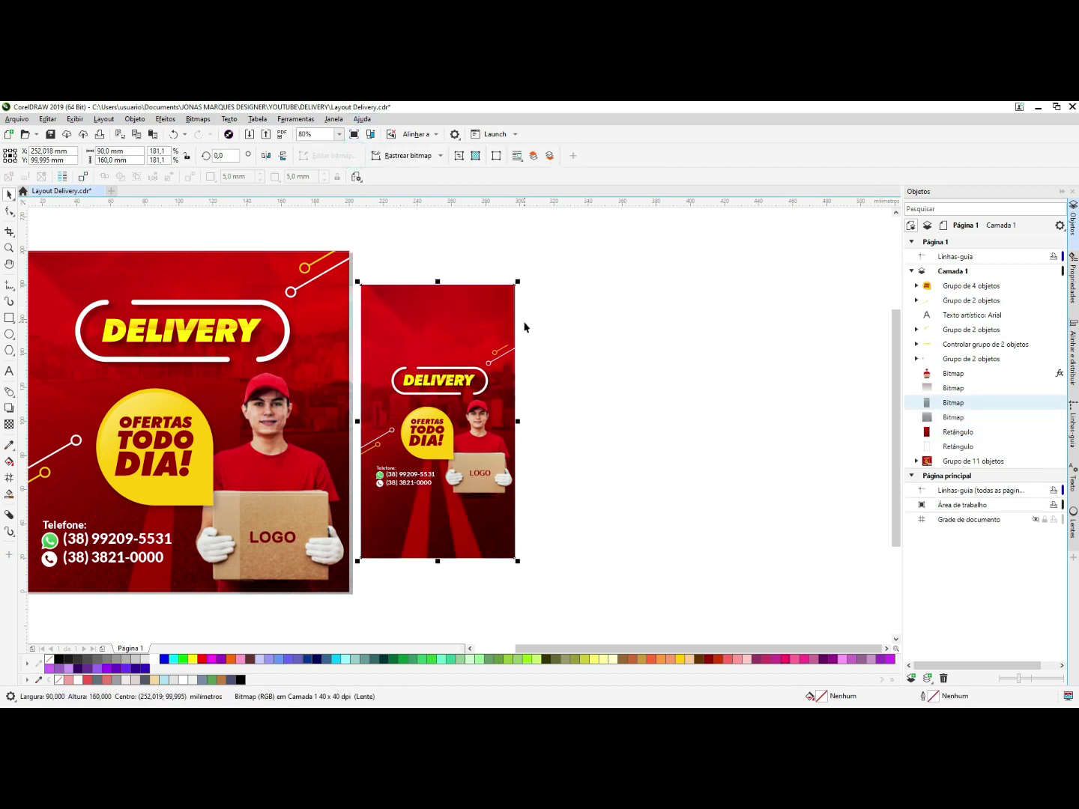
{"action": "left_click", "coordinate": [537, 337]}
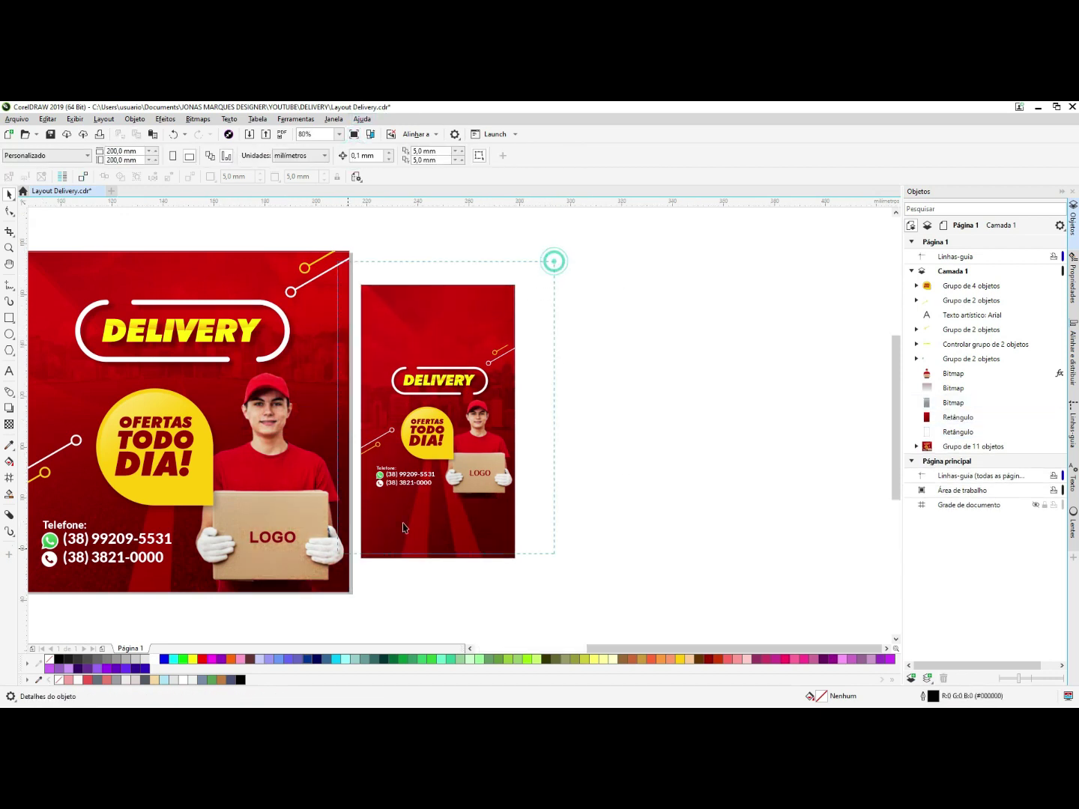
- Align the upper pair of circle-ended lines with the top and right edges of the vertical background
{"action": "scroll", "coordinate": [415, 375], "scroll_direction": "up", "scroll_amount": 1}
{"action": "left_click", "coordinate": [544, 336]}
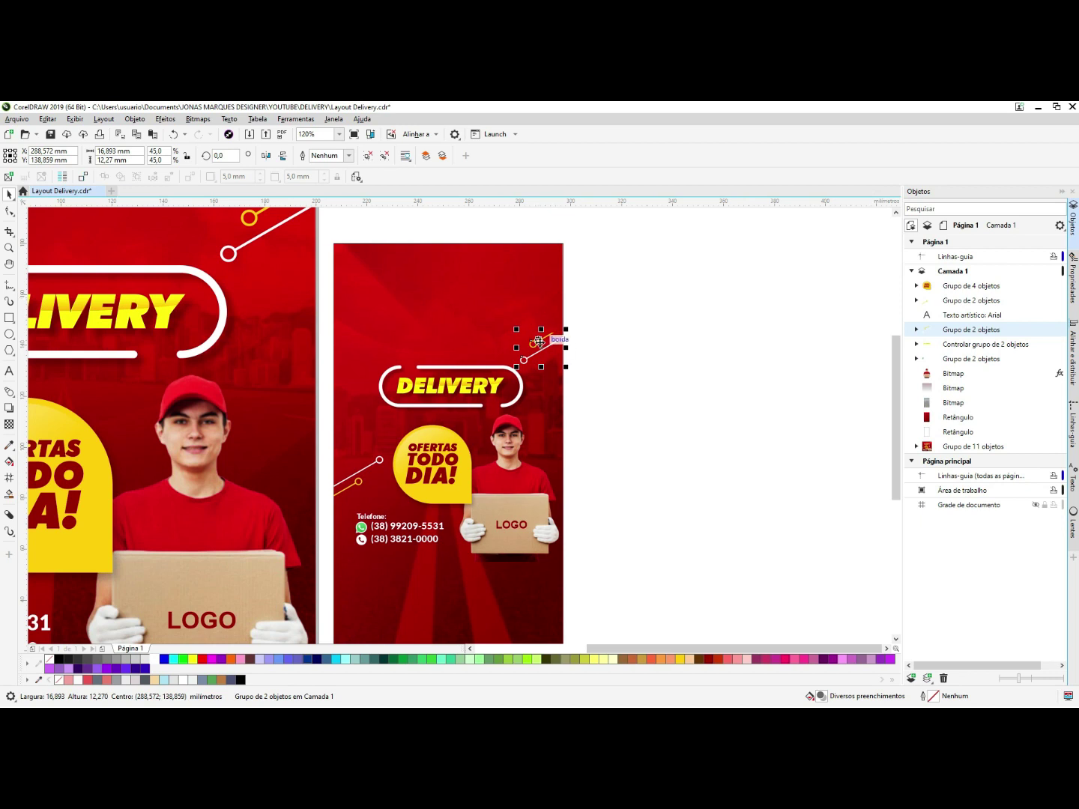
{"action": "left_click", "coordinate": [550, 289], "text": "shift"}
{"action": "key", "text": "r"}
{"action": "key", "text": "t"}
{"action": "left_click", "coordinate": [591, 276]}
{"action": "left_click_drag", "start_coordinate": [604, 327], "coordinate": [262, 647]}
- Group the LOGO text with the delivery man and align the group to the bottom of the vertical background
{"action": "left_click", "coordinate": [553, 436]}
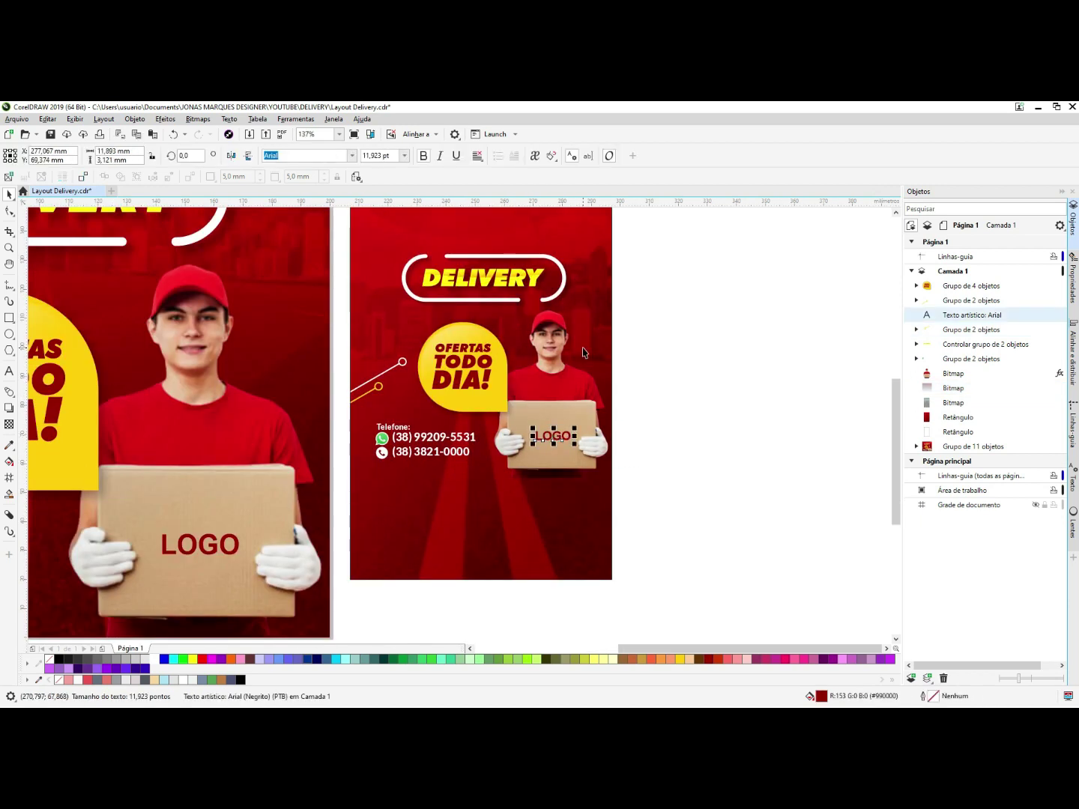
{"action": "left_click", "coordinate": [567, 368], "text": "shift"}
{"action": "key", "text": "ctrl+g"}
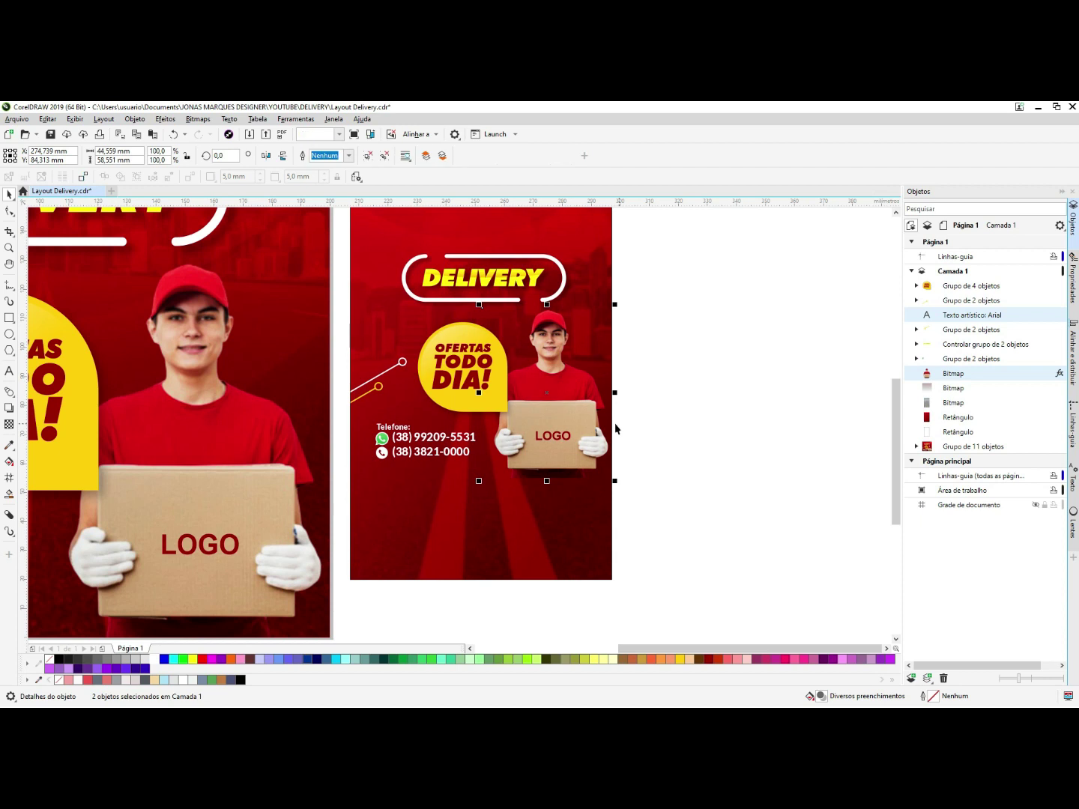
{"action": "left_click", "coordinate": [543, 522], "text": "shift"}
{"action": "key", "text": "b"}
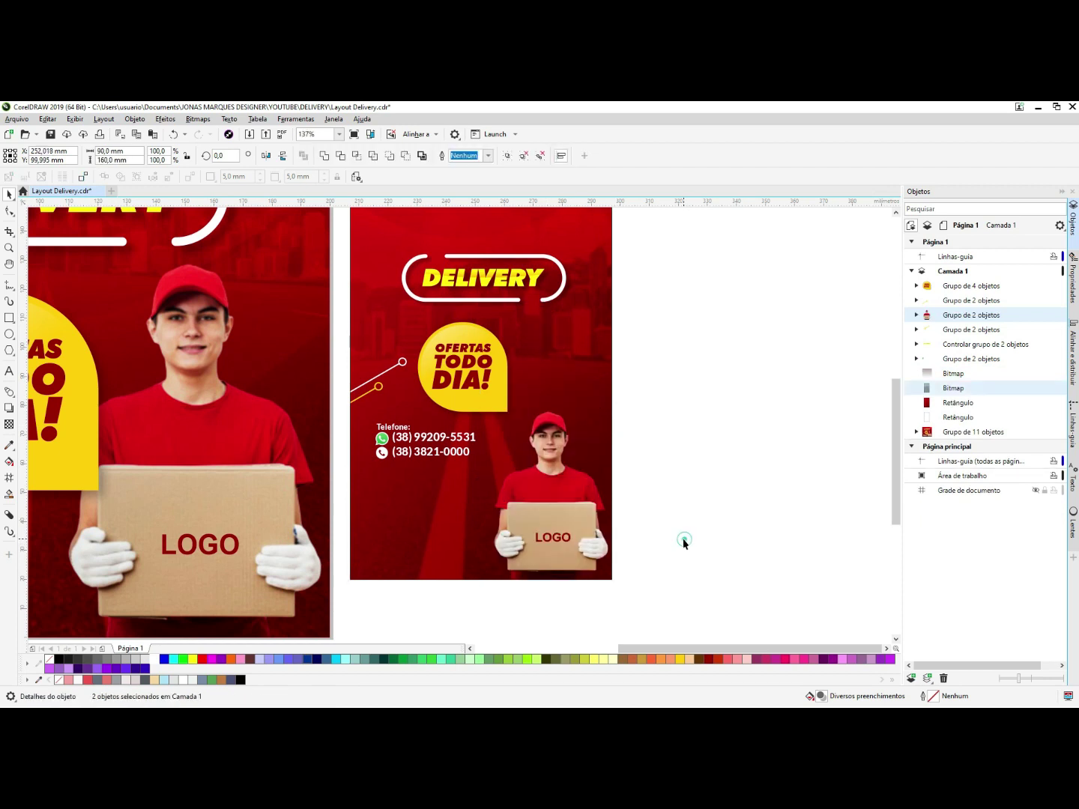
- Enlarge the delivery man group in the vertical format to about 62 mm wide
{"action": "left_click", "coordinate": [569, 494]}
{"action": "left_click_drag", "start_coordinate": [476, 405], "coordinate": [427, 337]}
{"action": "left_click", "coordinate": [714, 412]}
{"action": "key", "text": "Tab"}
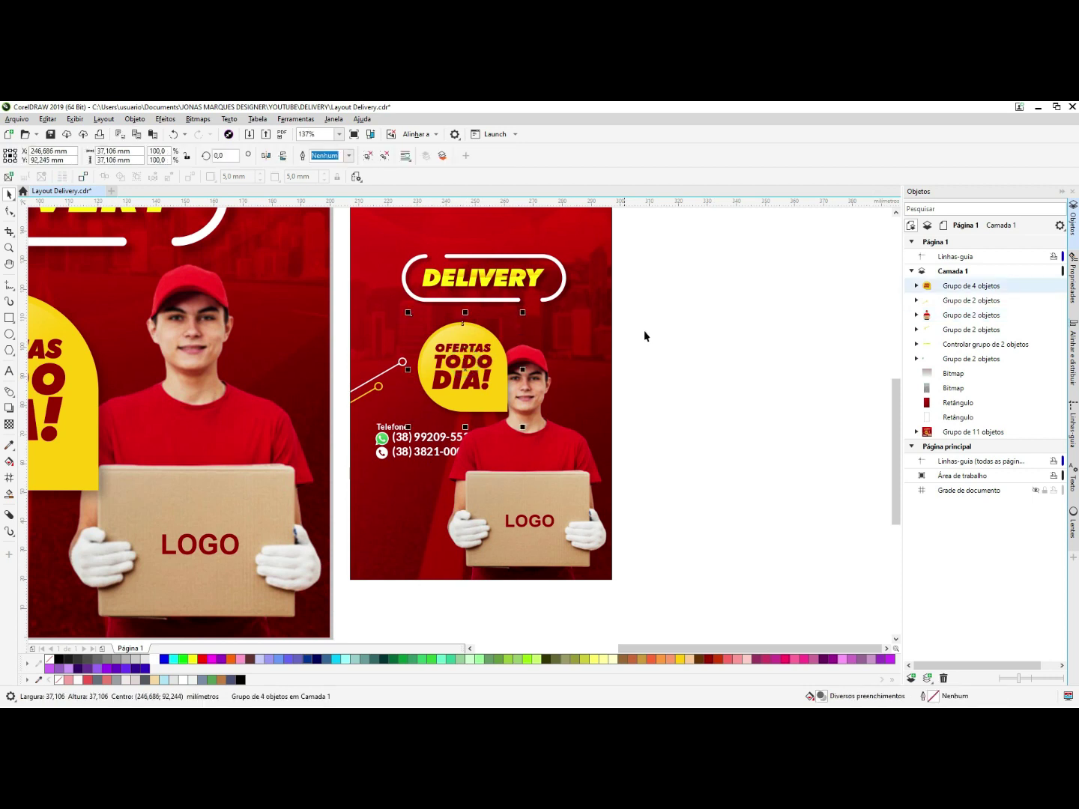
- Move the framed DELIVERY title higher, enlarge it to about 76 mm wide and centre it horizontally on the background
{"action": "scroll", "coordinate": [662, 433], "scroll_direction": "down", "scroll_amount": 2}
{"action": "scroll", "coordinate": [636, 273], "scroll_direction": "up", "scroll_amount": 2}
{"action": "left_click_drag", "start_coordinate": [691, 385], "coordinate": [337, 536]}
{"action": "left_click_drag", "start_coordinate": [475, 475], "coordinate": [470, 406]}
{"action": "left_click_drag", "start_coordinate": [572, 371], "coordinate": [599, 339]}
{"action": "left_click", "coordinate": [599, 339], "text": "shift"}
{"action": "key", "text": "c"}
{"action": "left_click", "coordinate": [646, 403]}
- Move the yellow OFERTAS TODO DIA! badge down beside the delivery man
{"action": "left_click", "coordinate": [529, 395]}
{"action": "left_click_drag", "start_coordinate": [522, 397], "coordinate": [530, 424]}
{"action": "left_click", "coordinate": [509, 345]}
{"action": "left_click", "coordinate": [512, 433]}
{"action": "left_click", "coordinate": [669, 424]}
{"action": "scroll", "coordinate": [622, 356], "scroll_direction": "down", "scroll_amount": 3}
{"action": "scroll", "coordinate": [626, 333], "scroll_direction": "up", "scroll_amount": 3}
{"action": "left_click_drag", "start_coordinate": [650, 367], "coordinate": [416, 347]}
{"action": "left_click_drag", "start_coordinate": [435, 406], "coordinate": [450, 507]}
- Place the phone contact group under the DELIVERY title and centre it horizontally with the title
{"action": "left_click_drag", "start_coordinate": [389, 433], "coordinate": [433, 379]}
{"action": "left_click_drag", "start_coordinate": [625, 244], "coordinate": [357, 388]}
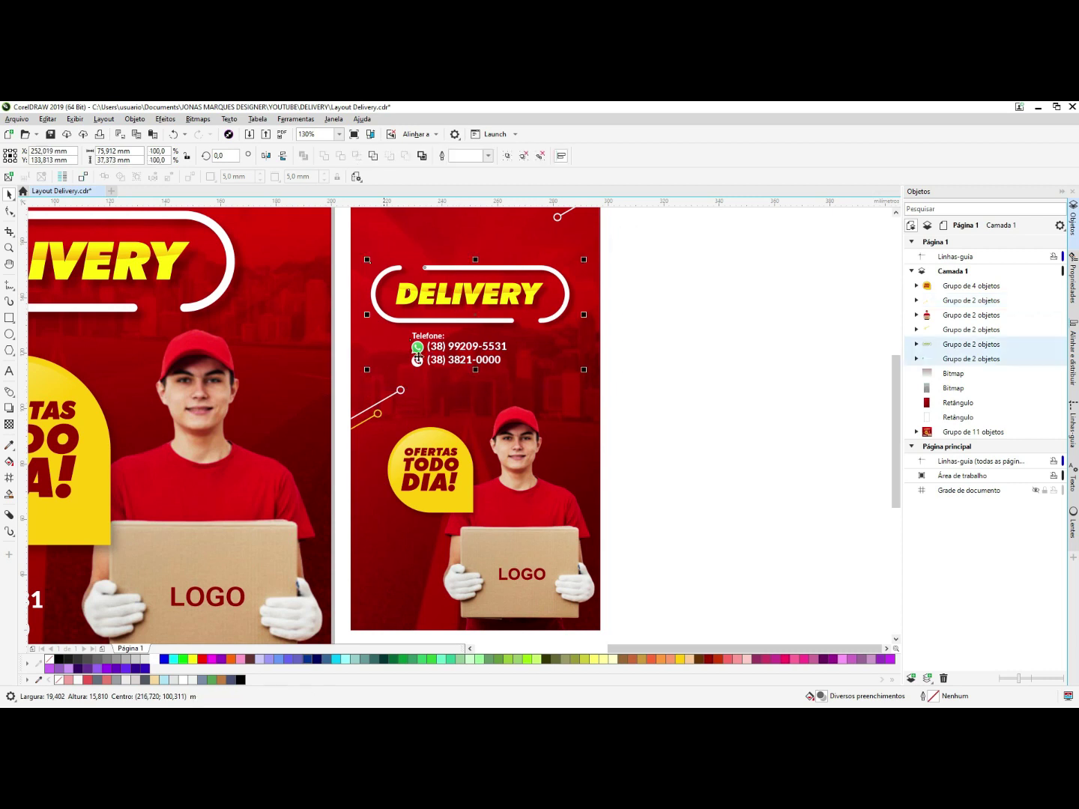
{"action": "key", "text": "c"}
{"action": "left_click_drag", "start_coordinate": [566, 269], "coordinate": [583, 269]}
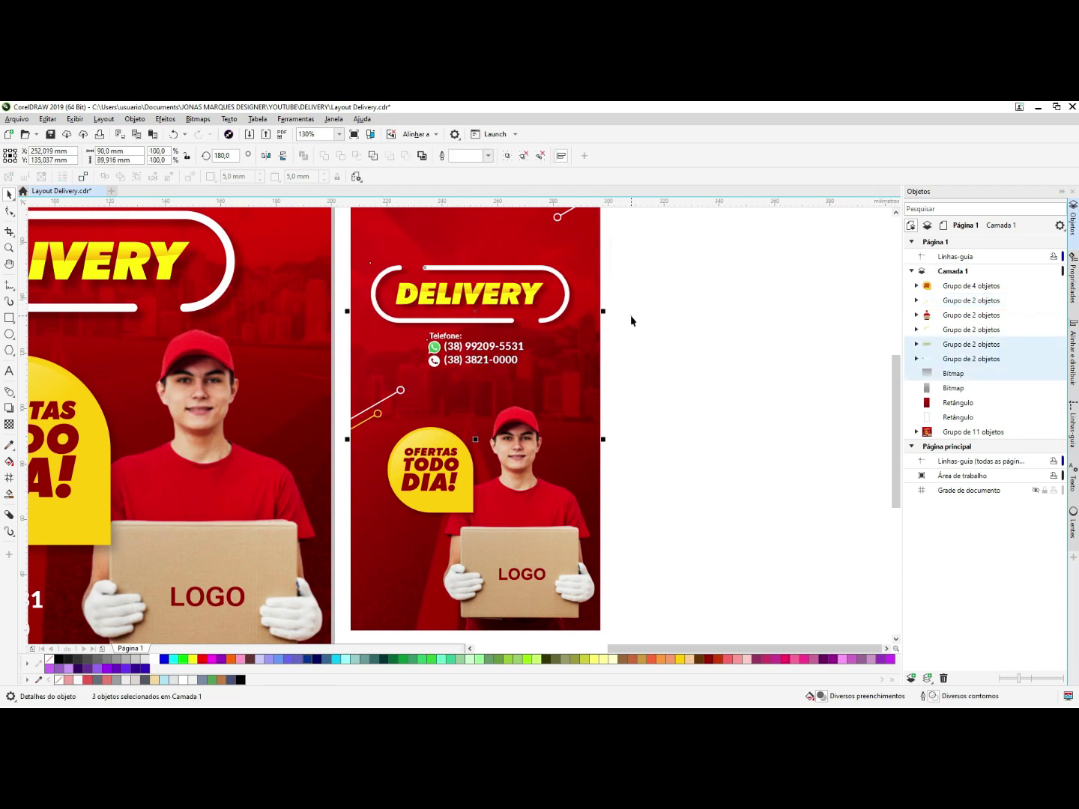
- Enlarge the yellow badge slightly and move the delivery man group about 13 mm to the right
{"action": "left_click", "coordinate": [441, 454]}
{"action": "mouse_move", "coordinate": [485, 416]}
{"action": "left_mouse_down"}
{"action": "mouse_move", "coordinate": [474, 430]}
{"action": "mouse_move", "coordinate": [500, 405]}
{"action": "left_mouse_up"}
{"action": "left_click", "coordinate": [542, 494]}
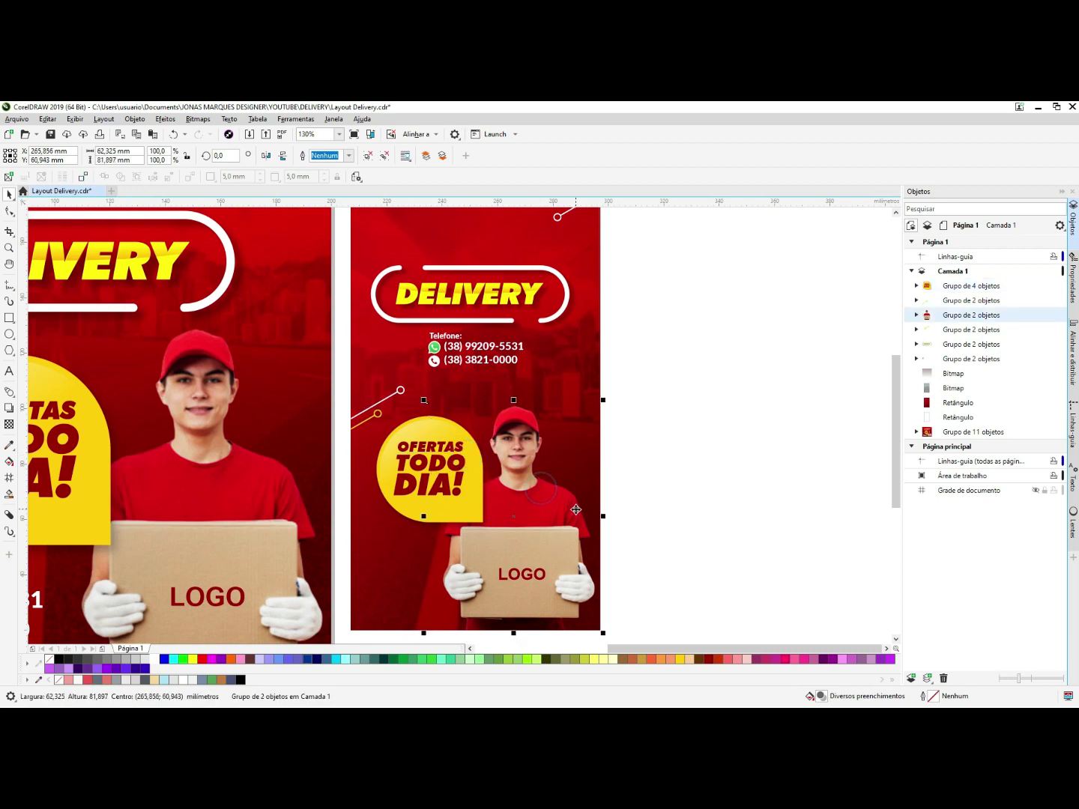
{"action": "left_click_drag", "start_coordinate": [547, 457], "coordinate": [570, 456]}
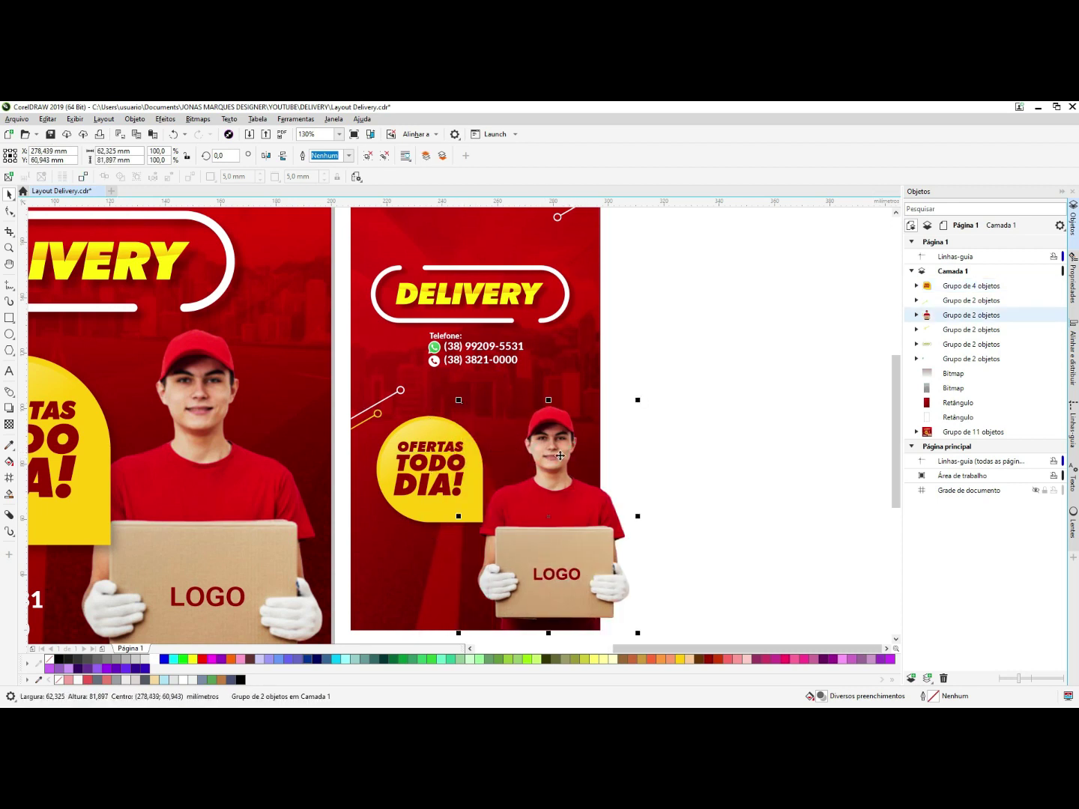
- Try placing the phone contact group below the yellow badge, beside the delivery man's box, and undo that placement
{"action": "left_click", "coordinate": [458, 351]}
{"action": "left_click", "coordinate": [457, 352]}
{"action": "left_click_drag", "start_coordinate": [457, 352], "coordinate": [396, 569]}
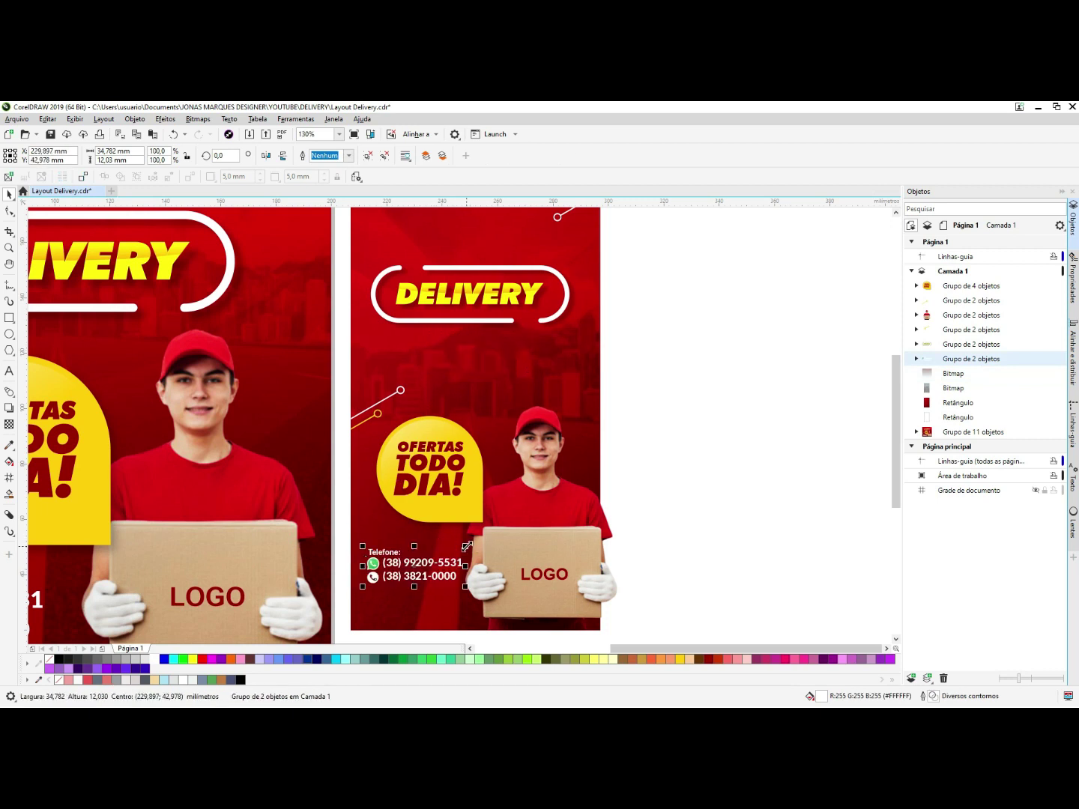
{"action": "key", "text": "ctrl+z"}
- Align the delivery man group with the background's right edge and shift the yellow badge slightly up and to the left
{"action": "left_click", "coordinate": [622, 410]}
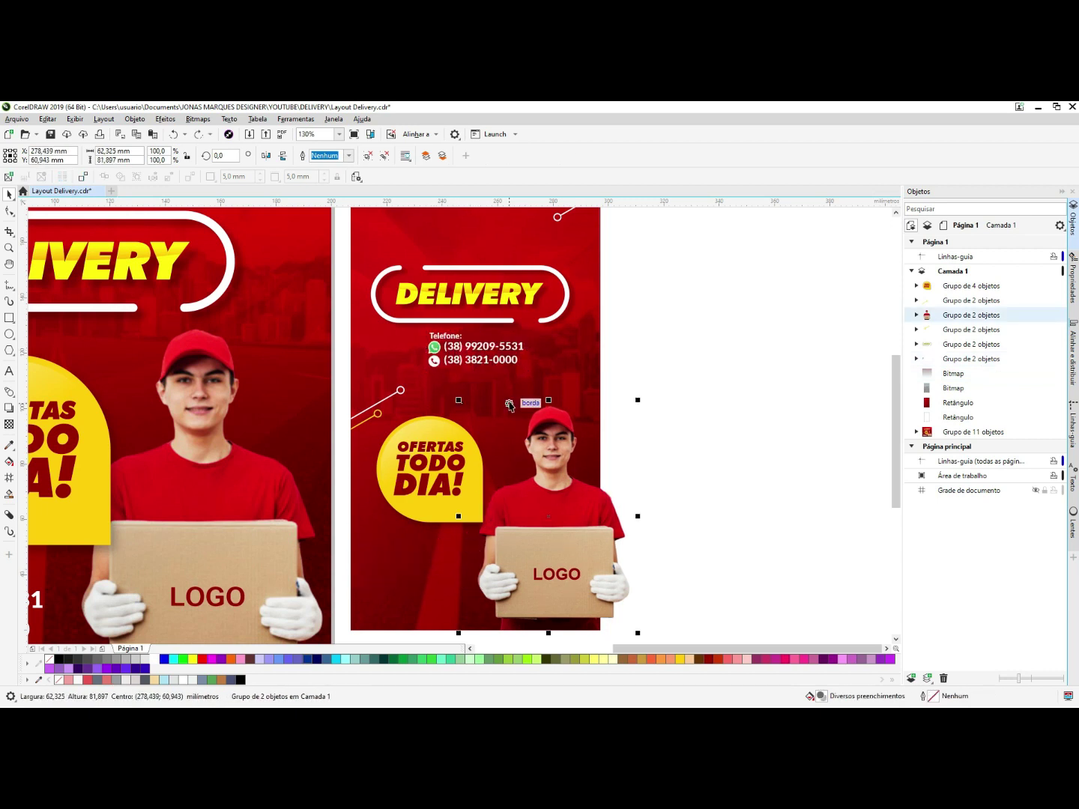
{"action": "left_click", "coordinate": [588, 380], "text": "shift"}
{"action": "key", "text": "r"}
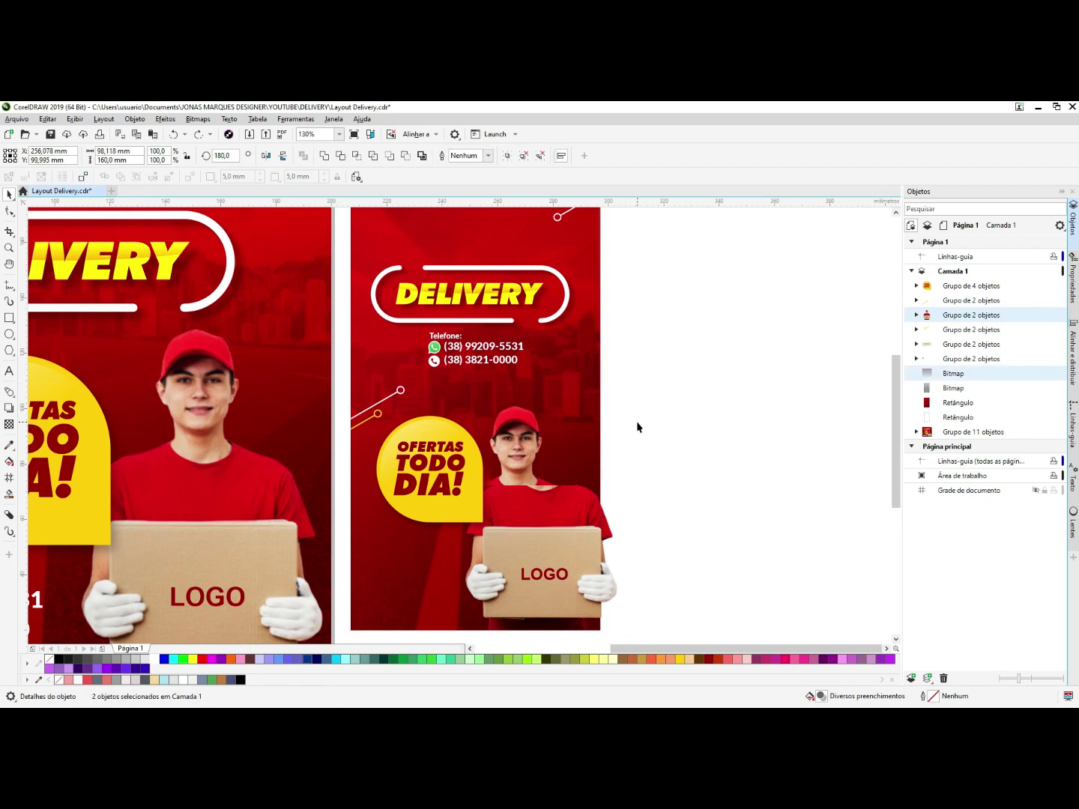
{"action": "left_click", "coordinate": [422, 474]}
{"action": "left_click_drag", "start_coordinate": [442, 469], "coordinate": [435, 460]}
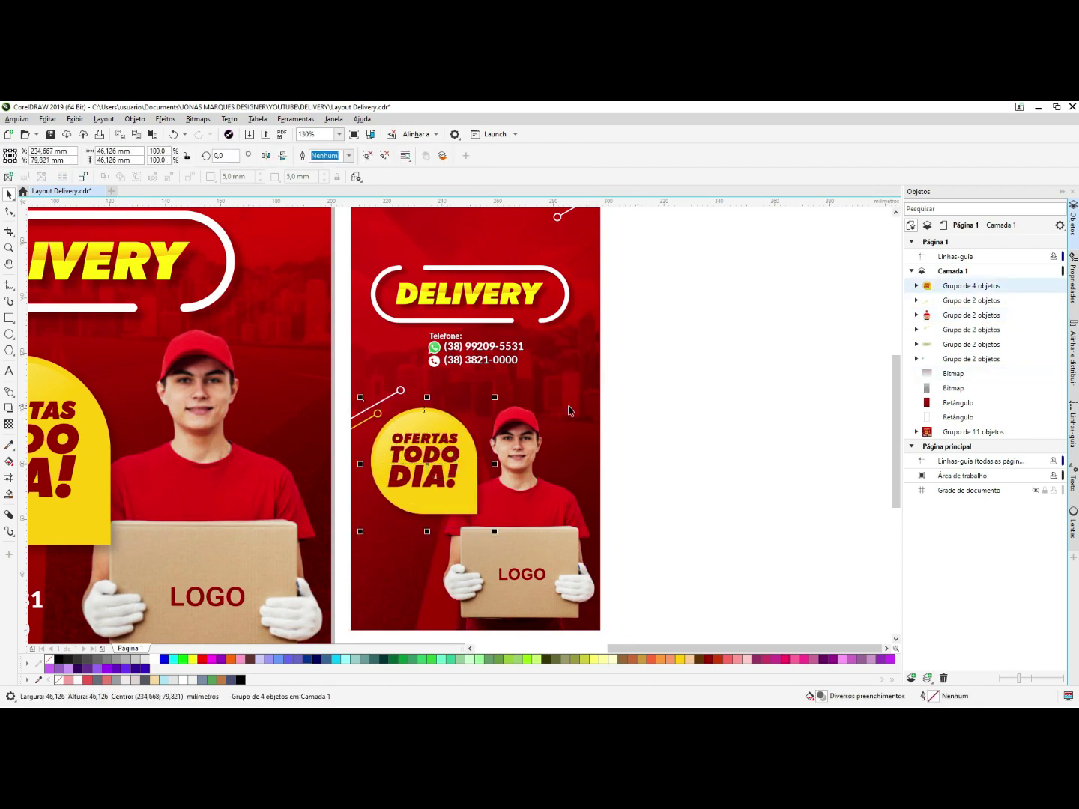
- Move the phone contact group slightly down from the DELIVERY title and centre it horizontally on the background
{"action": "left_click", "coordinate": [656, 510]}
{"action": "scroll", "coordinate": [643, 502], "scroll_direction": "down", "scroll_amount": 3}
{"action": "scroll", "coordinate": [665, 386], "scroll_direction": "up", "scroll_amount": 3}
{"action": "left_click", "coordinate": [489, 367]}
{"action": "left_click_drag", "start_coordinate": [489, 366], "coordinate": [493, 352]}
{"action": "left_click", "coordinate": [462, 325], "text": "shift"}
{"action": "left_click", "coordinate": [448, 457]}
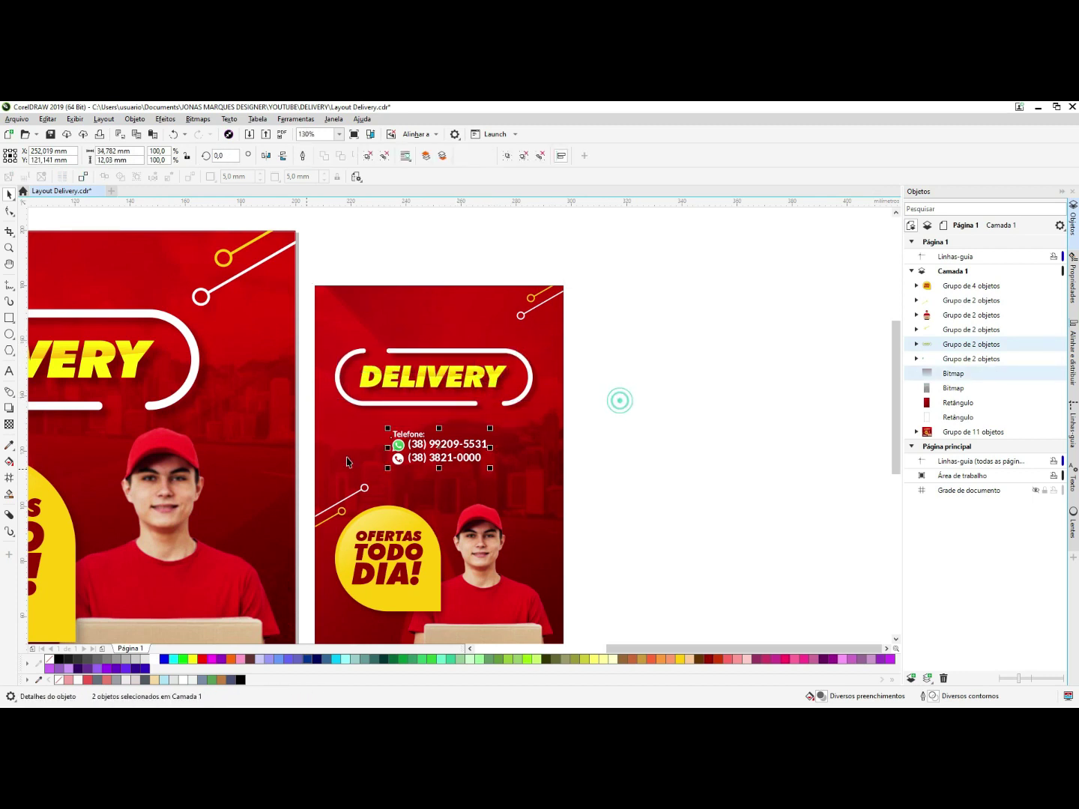
- Enlarge the phone contact group under the DELIVERY title, reposition it and centre it horizontally on the background again
{"action": "scroll", "coordinate": [448, 454], "scroll_direction": "up", "scroll_amount": 3}
{"action": "left_click_drag", "start_coordinate": [308, 392], "coordinate": [260, 366]}
{"action": "left_click_drag", "start_coordinate": [286, 429], "coordinate": [286, 437]}
{"action": "left_click", "coordinate": [197, 433]}
{"action": "key", "text": "Escape"}
{"action": "left_click", "coordinate": [296, 442]}
{"action": "left_click_drag", "start_coordinate": [594, 385], "coordinate": [610, 379]}
{"action": "left_click", "coordinate": [667, 378], "text": "shift"}
{"action": "key", "text": "c"}
{"action": "left_click", "coordinate": [778, 404]}
- Examine the vertical layout's proportions and spacing up close and beside the square layout
{"action": "key", "text": "F2"}
{"action": "scroll", "coordinate": [665, 354], "scroll_direction": "down", "scroll_amount": 2}
{"action": "left_click_drag", "start_coordinate": [696, 326], "coordinate": [349, 617]}
{"action": "scroll", "coordinate": [554, 450], "scroll_direction": "down", "scroll_amount": 2}
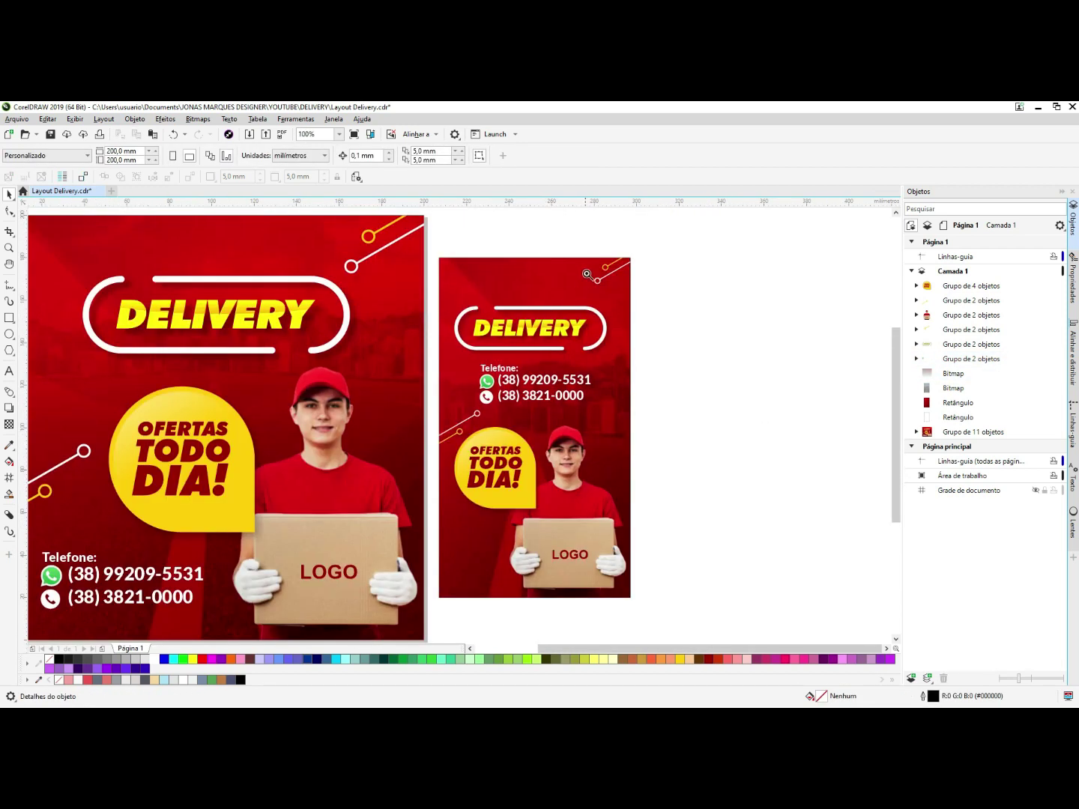
{"action": "scroll", "coordinate": [612, 228], "scroll_direction": "down", "scroll_amount": 2}
{"action": "scroll", "coordinate": [480, 397], "scroll_direction": "up", "scroll_amount": 1}
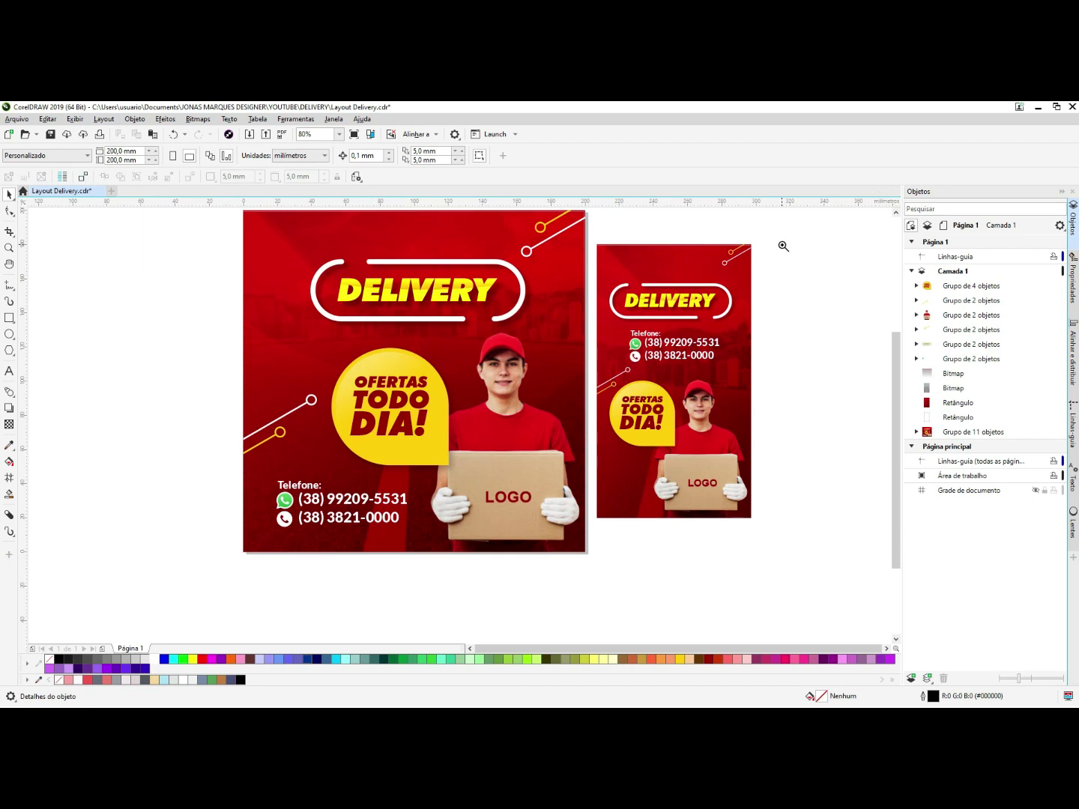
{"action": "scroll", "coordinate": [539, 558], "scroll_direction": "up", "scroll_amount": 1}
{"action": "scroll", "coordinate": [560, 345], "scroll_direction": "up", "scroll_amount": 1}
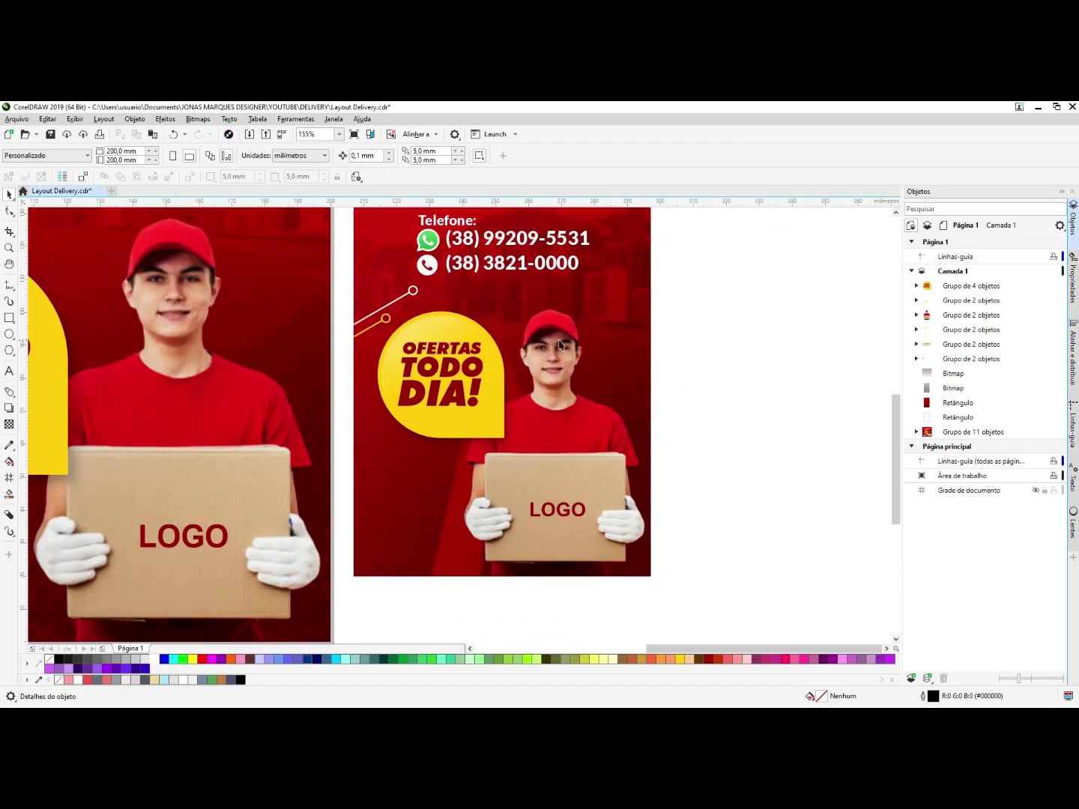
{"action": "left_click", "coordinate": [482, 359]}
{"action": "left_click_drag", "start_coordinate": [527, 299], "coordinate": [529, 296]}
{"action": "scroll", "coordinate": [651, 577], "scroll_direction": "down", "scroll_amount": 2}
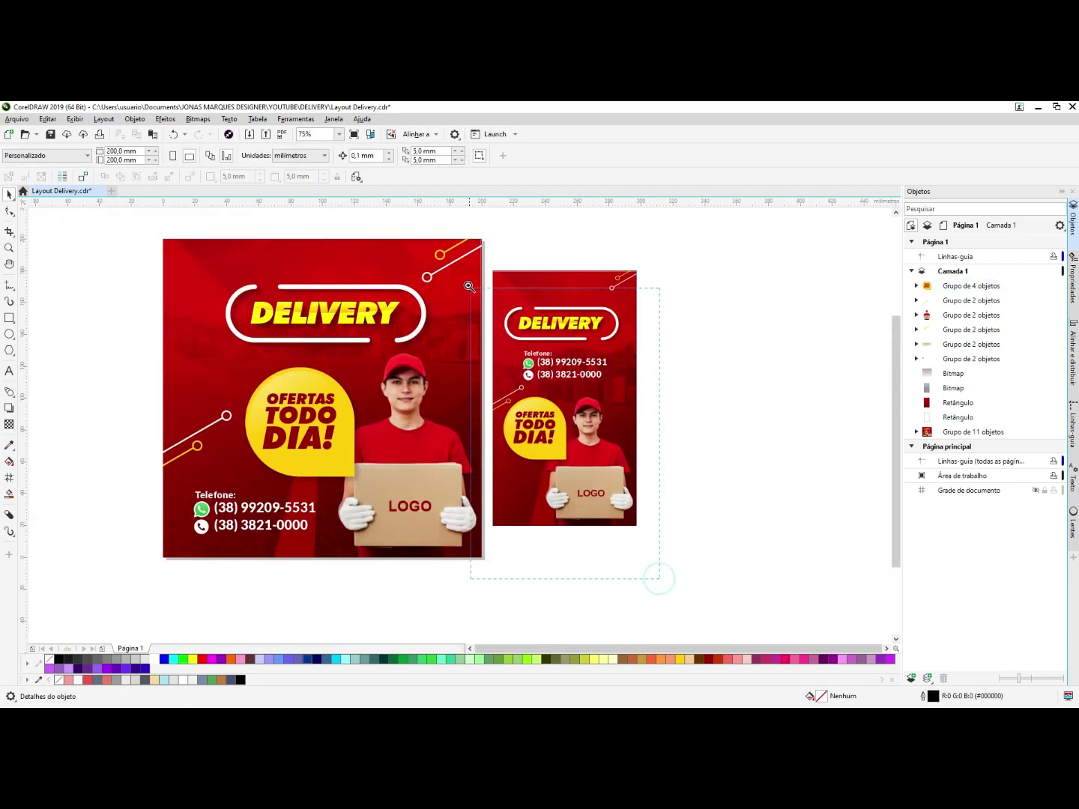
- Remove the outline from the unfilled 90 × 160 mm rectangle behind the vertical layout
{"action": "scroll", "coordinate": [654, 578], "scroll_direction": "up", "scroll_amount": 1}
{"action": "left_click", "coordinate": [495, 284]}
{"action": "left_click_drag", "start_coordinate": [494, 284], "coordinate": [491, 279]}
{"action": "left_click", "coordinate": [636, 290]}
{"action": "left_click", "coordinate": [490, 249]}
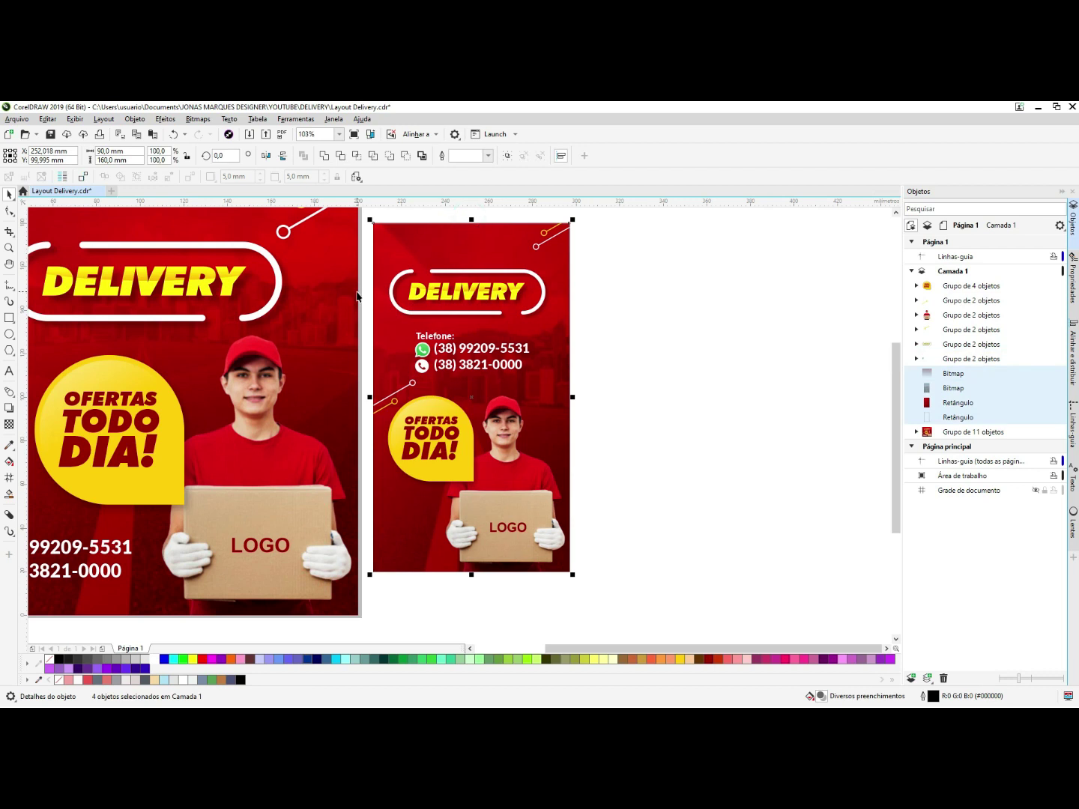
{"action": "left_click", "coordinate": [692, 409]}
{"action": "left_click", "coordinate": [957, 418]}
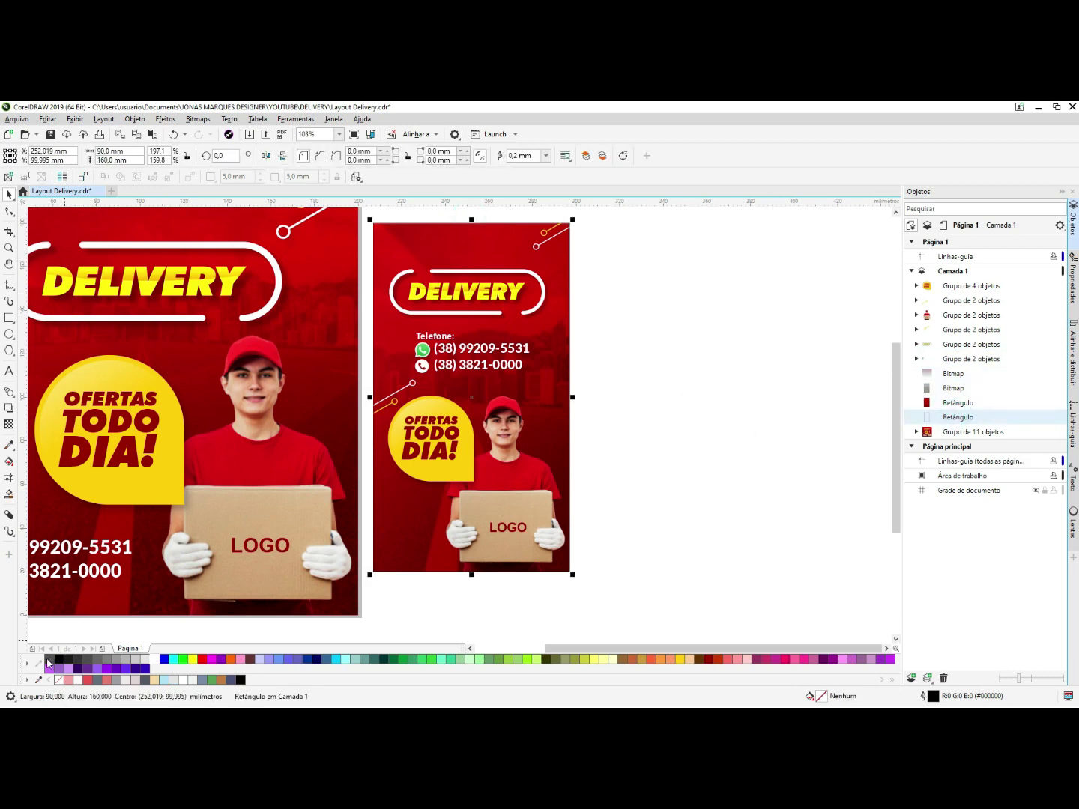
{"action": "left_click", "coordinate": [618, 462]}
{"action": "left_click_drag", "start_coordinate": [585, 218], "coordinate": [347, 610]}
{"action": "left_click", "coordinate": [714, 381]}
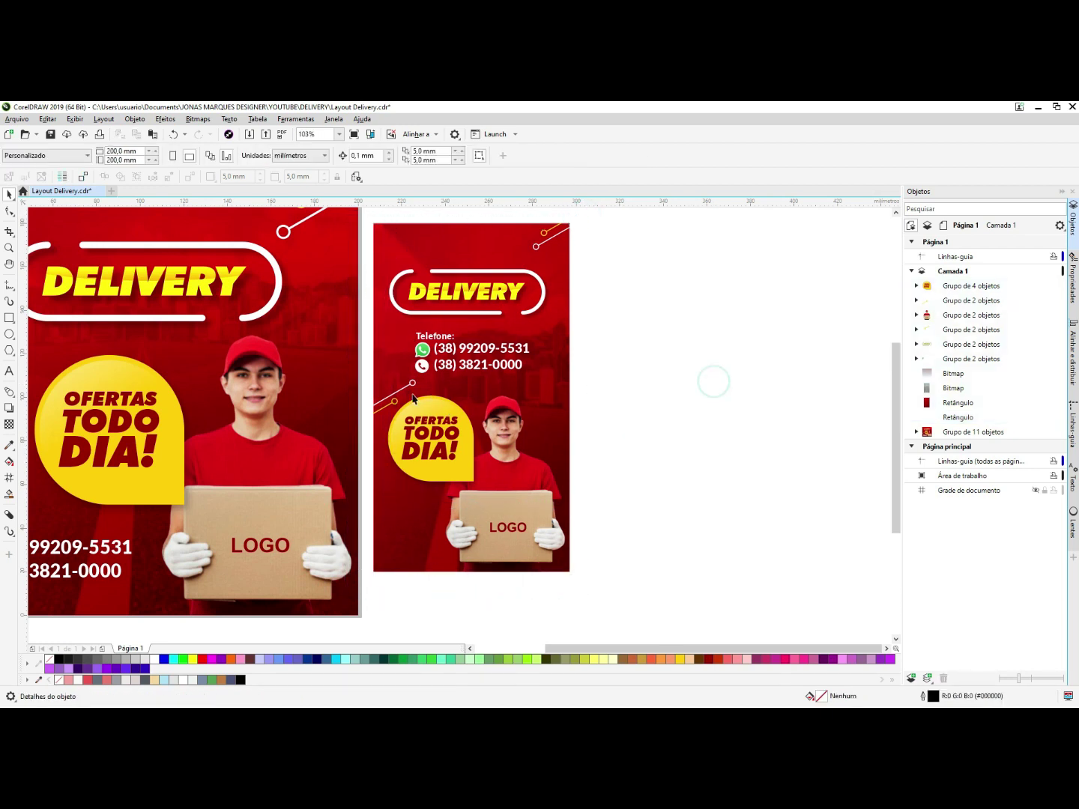
- Move the white and yellow line ornament from beside the badge down to the vertical layout's lower left corner
{"action": "left_click", "coordinate": [401, 391]}
{"action": "left_click", "coordinate": [403, 394]}
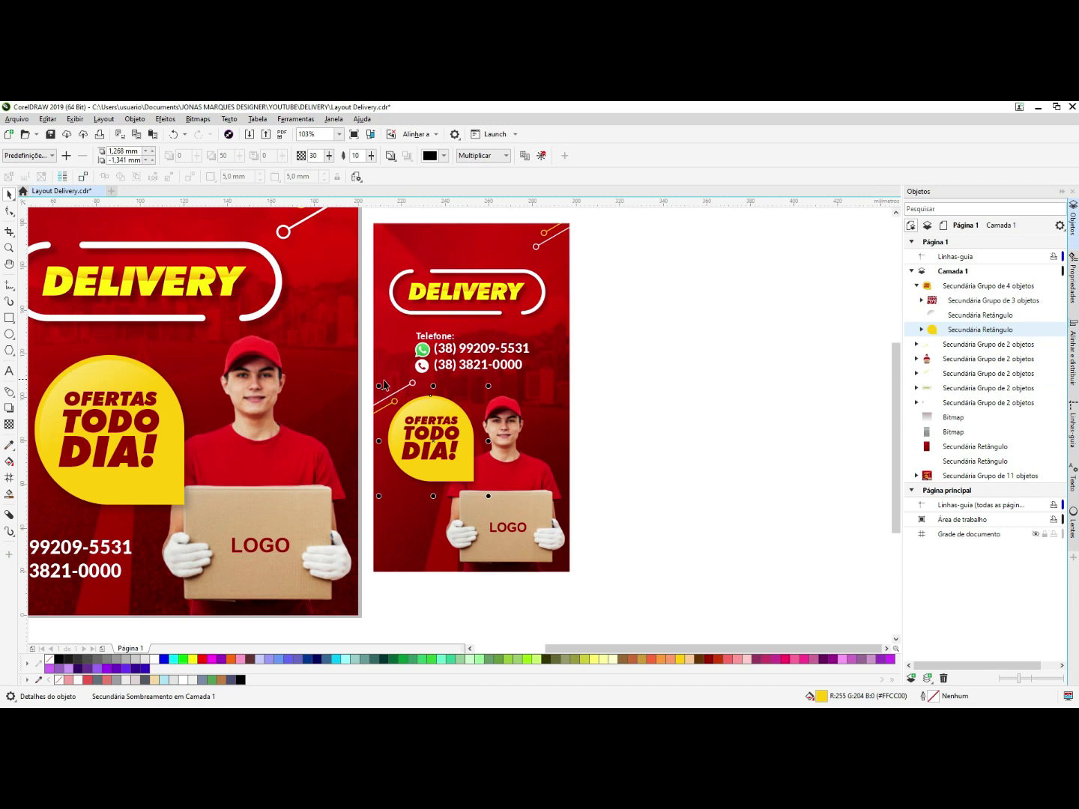
{"action": "left_click", "coordinate": [395, 396]}
{"action": "left_click_drag", "start_coordinate": [395, 395], "coordinate": [435, 550]}
- Enlarge the line ornament in the vertical layout's upper right corner slightly
{"action": "left_click_drag", "start_coordinate": [616, 273], "coordinate": [488, 205]}
{"action": "left_click_drag", "start_coordinate": [529, 261], "coordinate": [533, 258]}
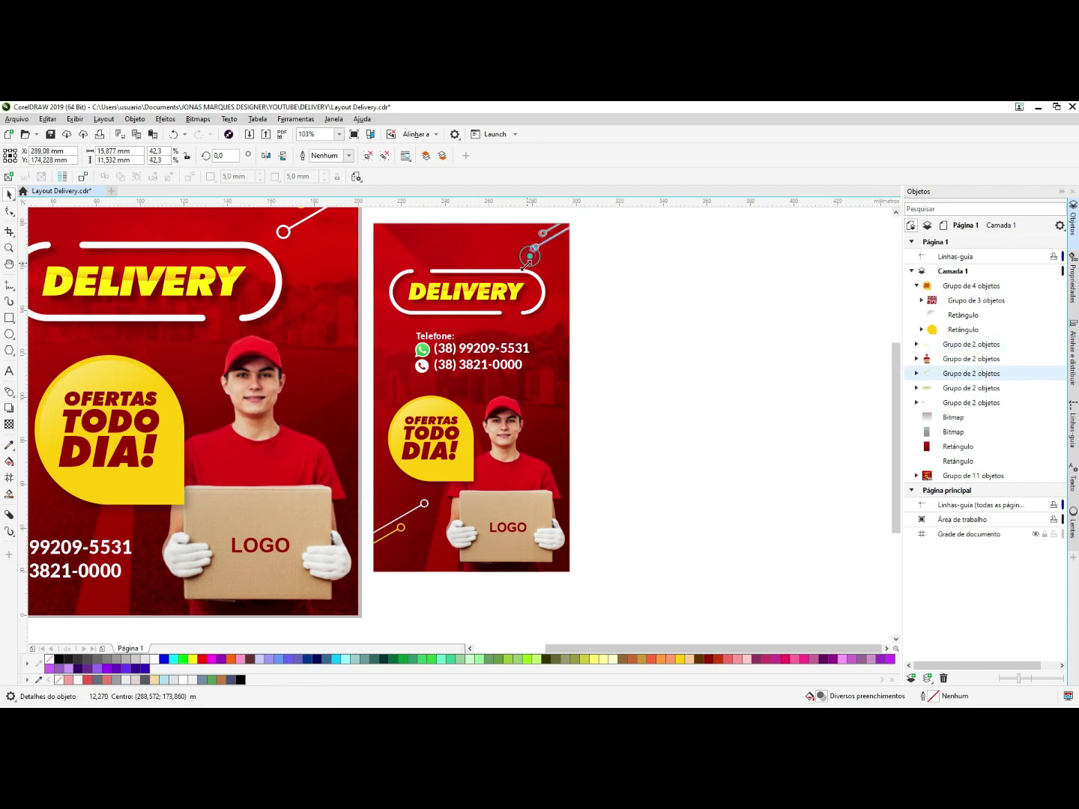
{"action": "left_click", "coordinate": [626, 303]}
- Group all objects of the vertical layout into a single group
{"action": "left_click_drag", "start_coordinate": [587, 218], "coordinate": [359, 597]}
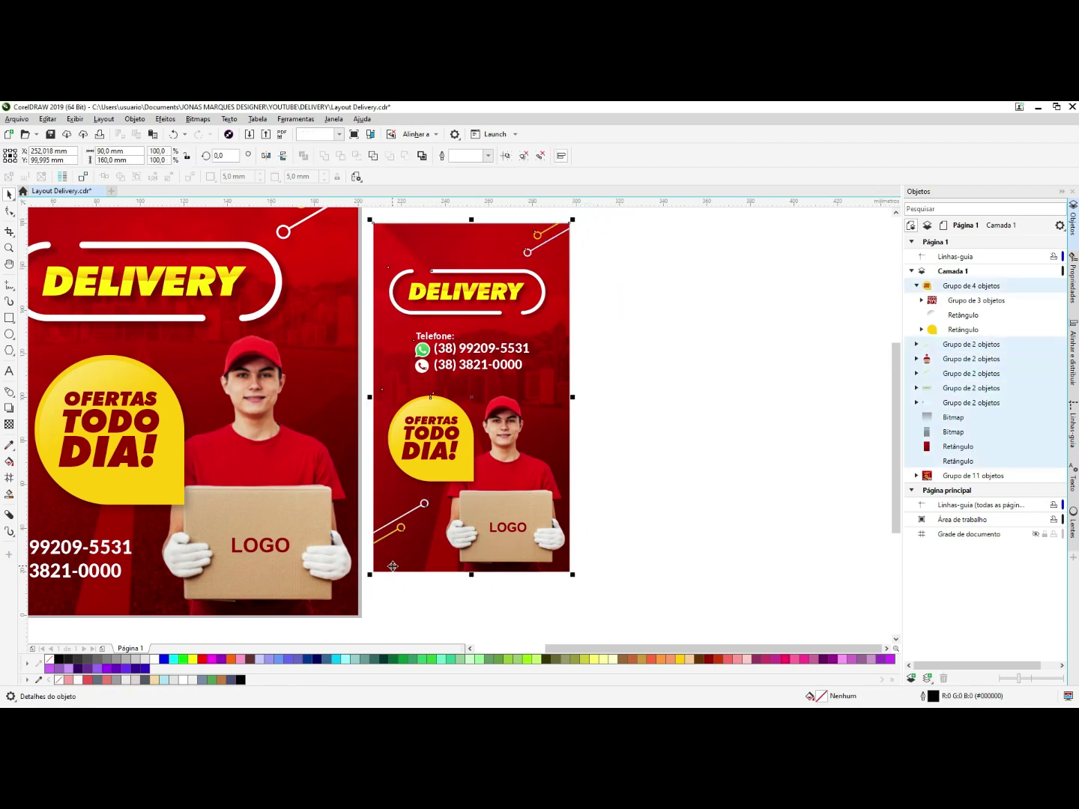
{"action": "key", "text": "ctrl+g"}
{"action": "scroll", "coordinate": [567, 427], "scroll_direction": "down", "scroll_amount": 1}
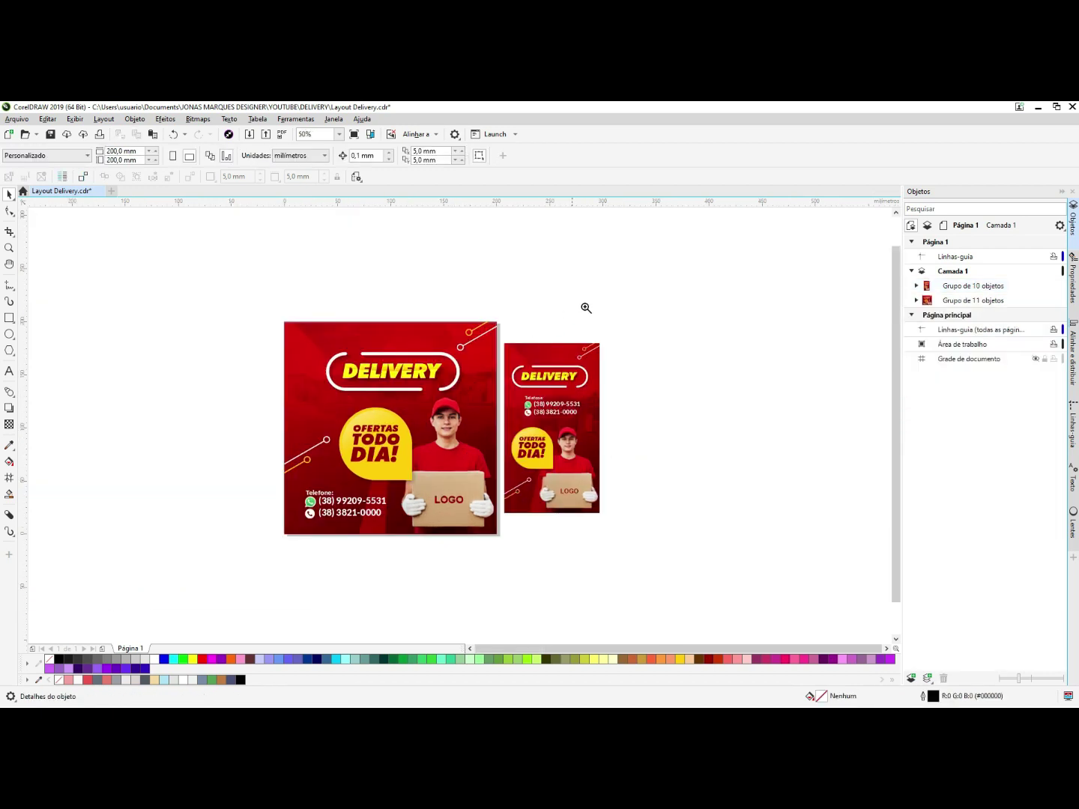
{"action": "key", "text": "F4"}
{"action": "left_click_drag", "start_coordinate": [613, 225], "coordinate": [155, 590]}
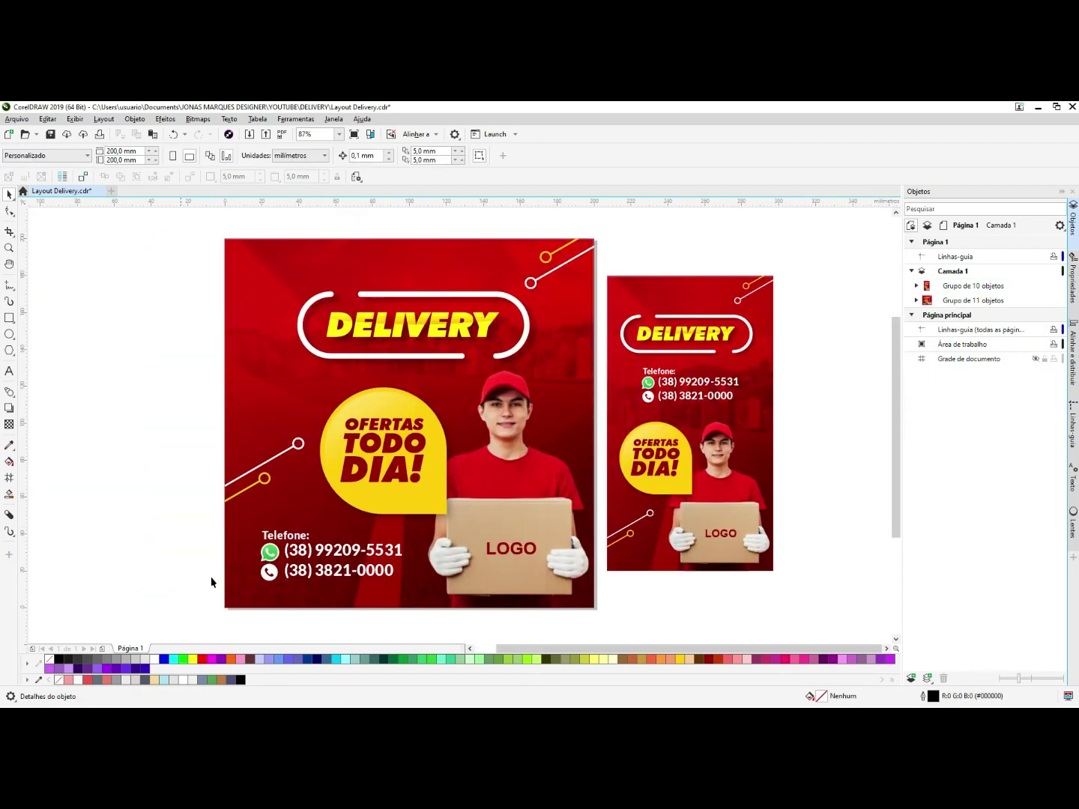
{"action": "left_click_drag", "start_coordinate": [198, 230], "coordinate": [603, 582]}
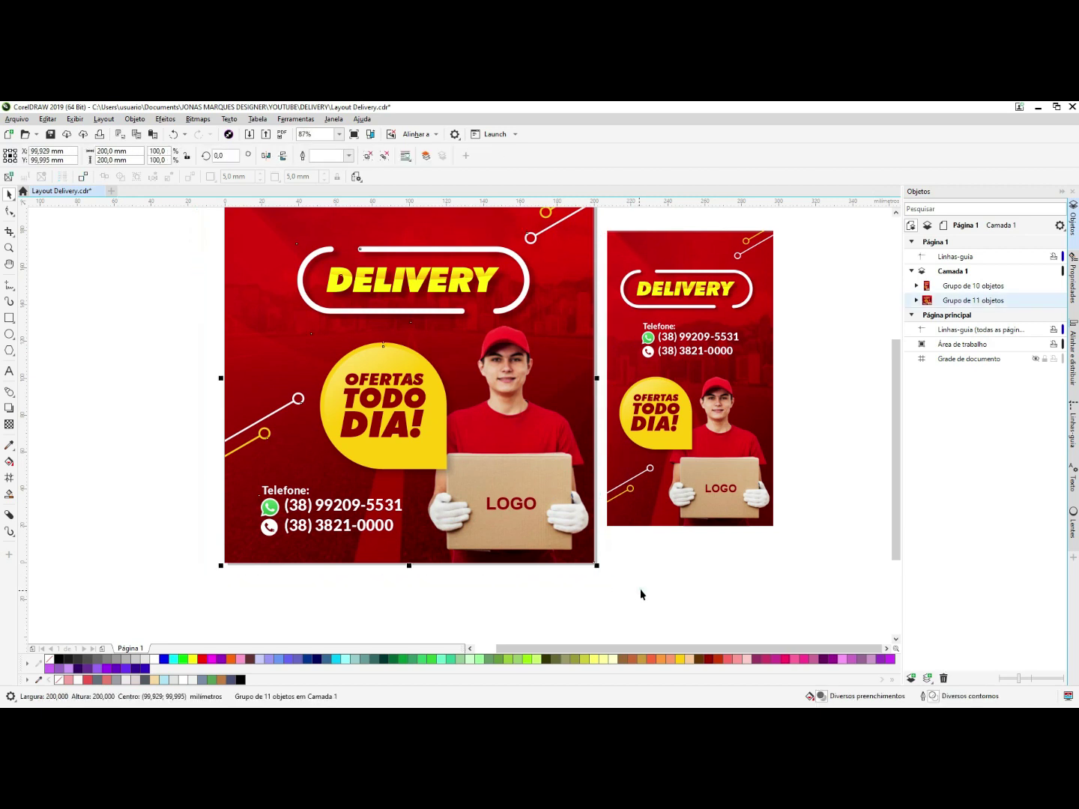
{"action": "left_click", "coordinate": [640, 595]}
{"action": "key", "text": "F4"}
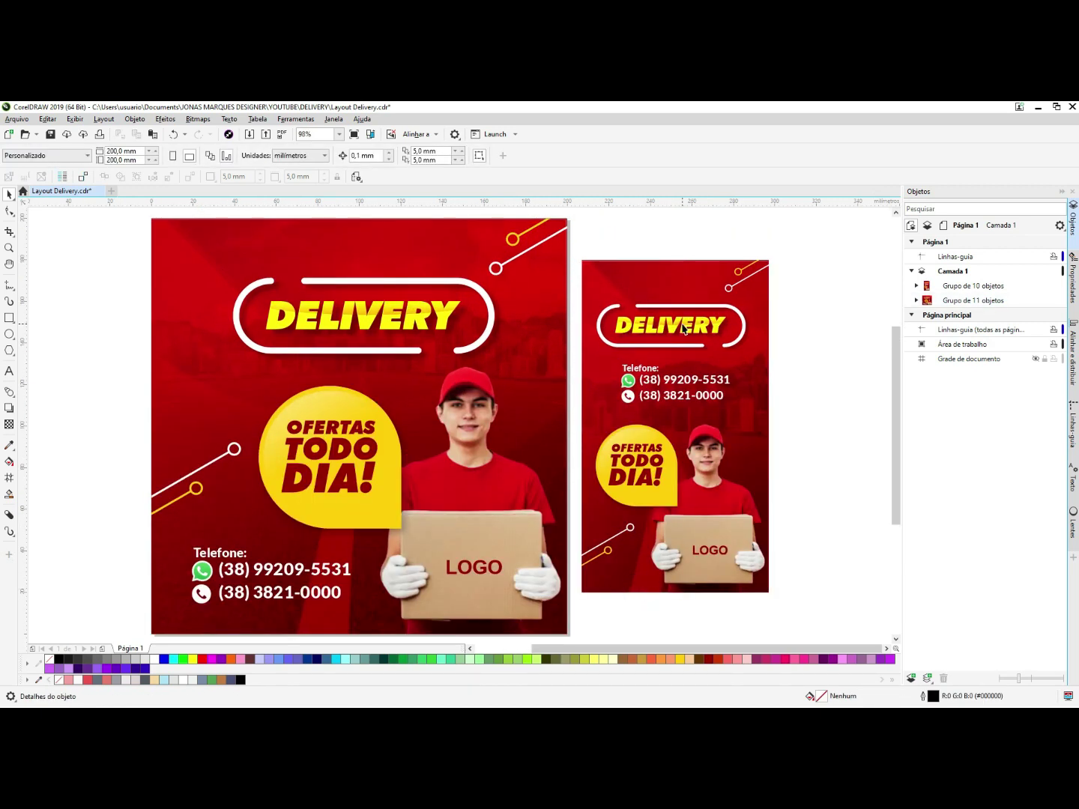